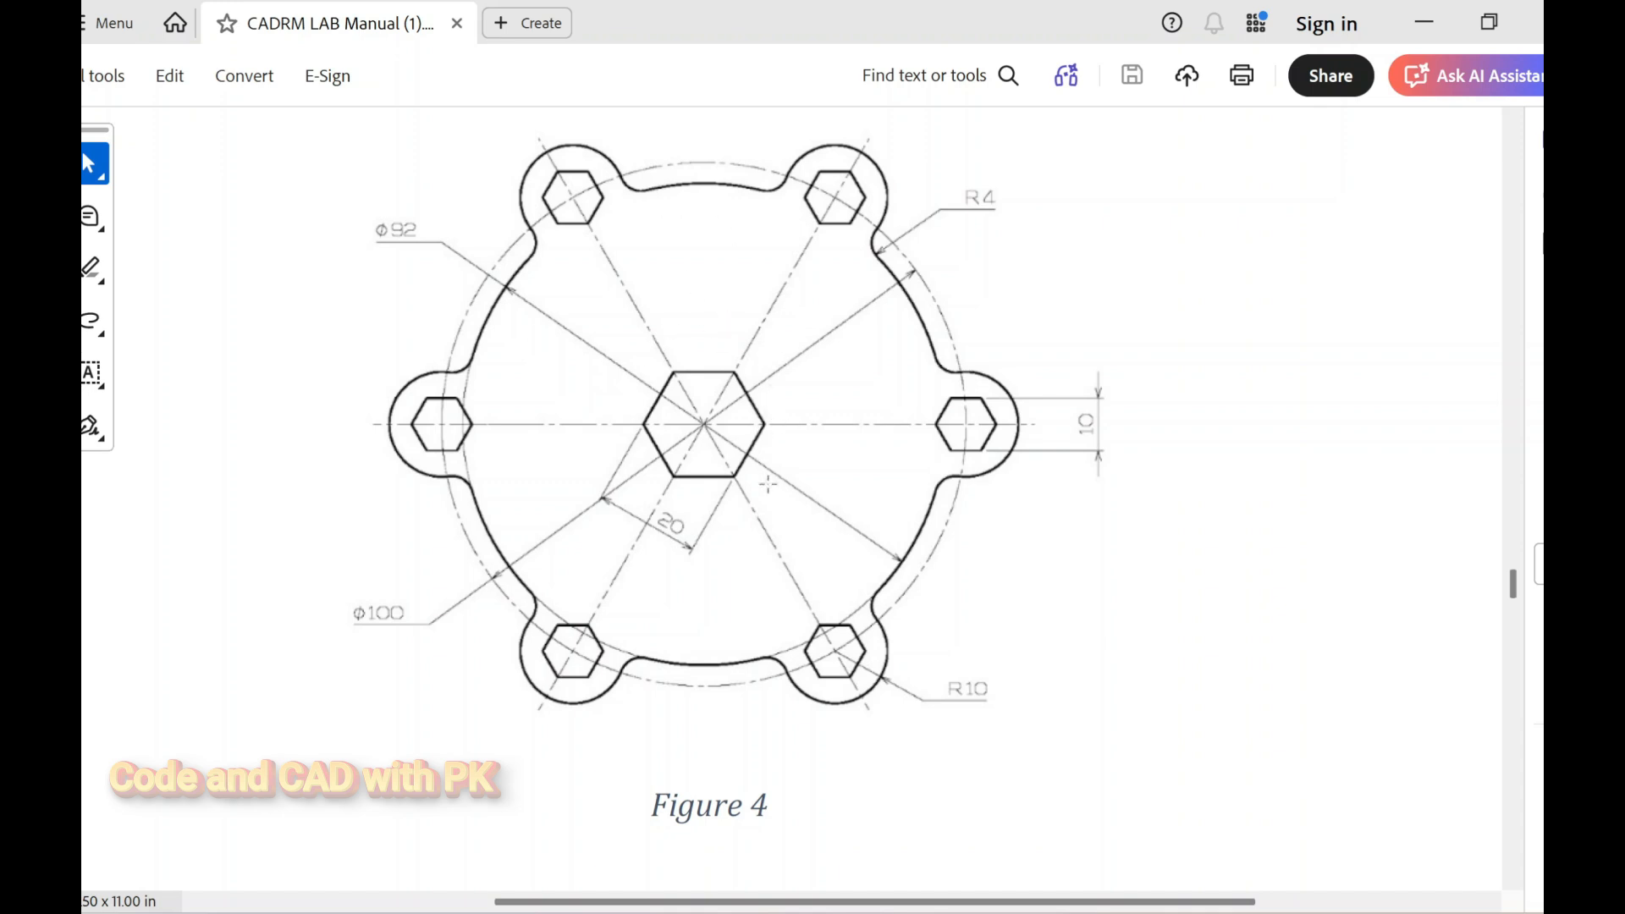
Switch to AutoCAD and accept the drawing units with decimal lengths and millimetre insertion scale.
left_click(965, 912)
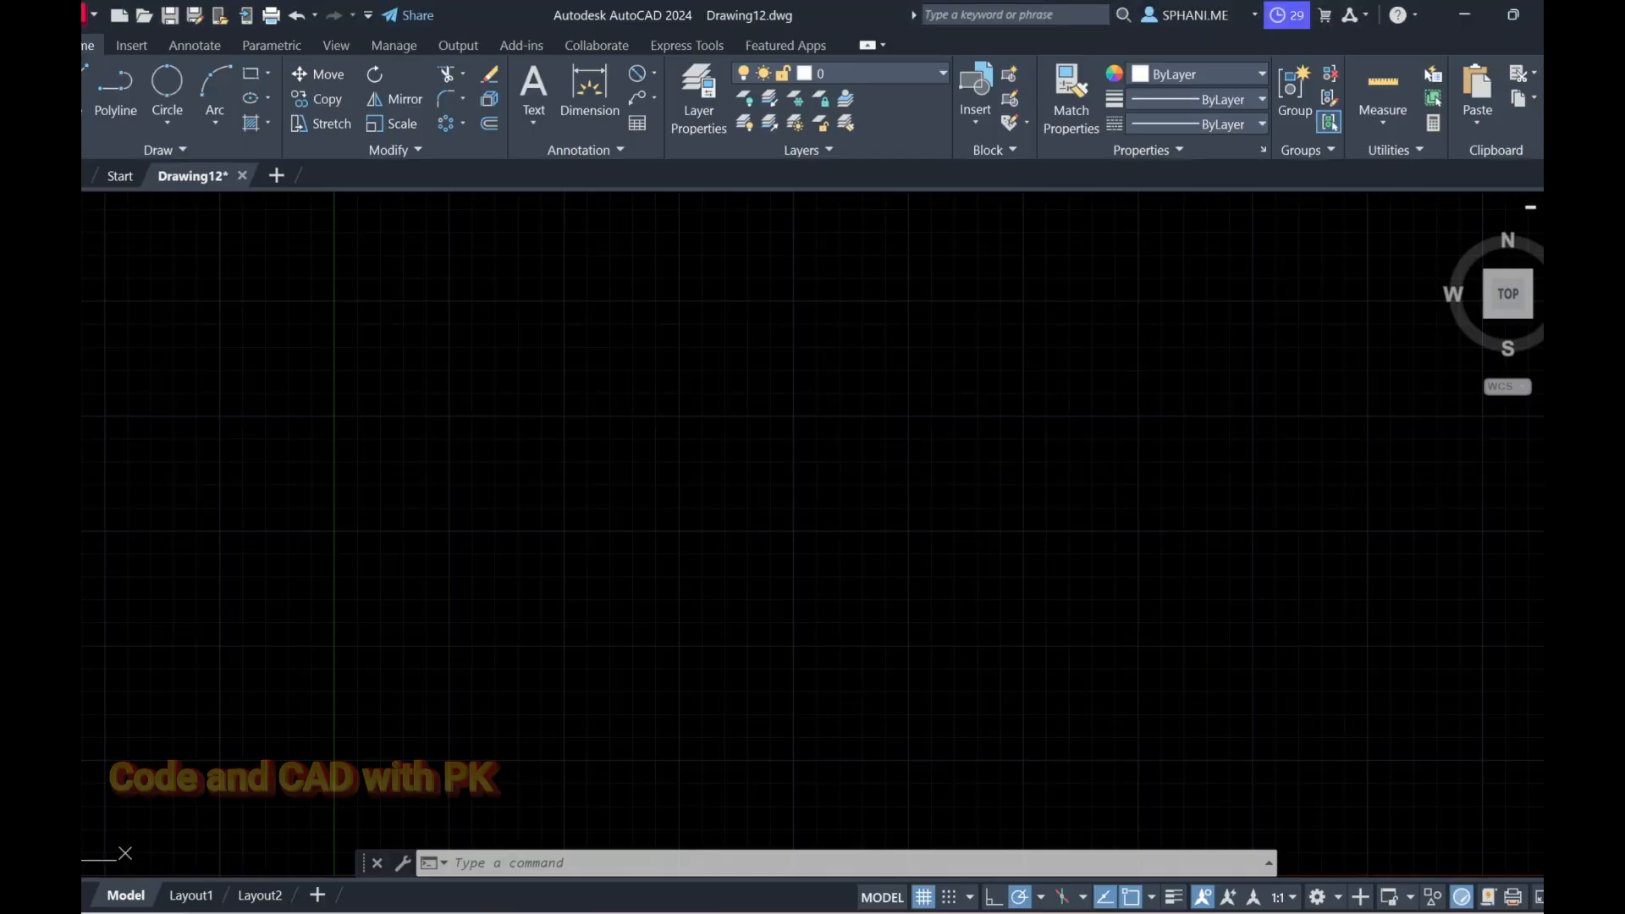
type("z")
key("Return")
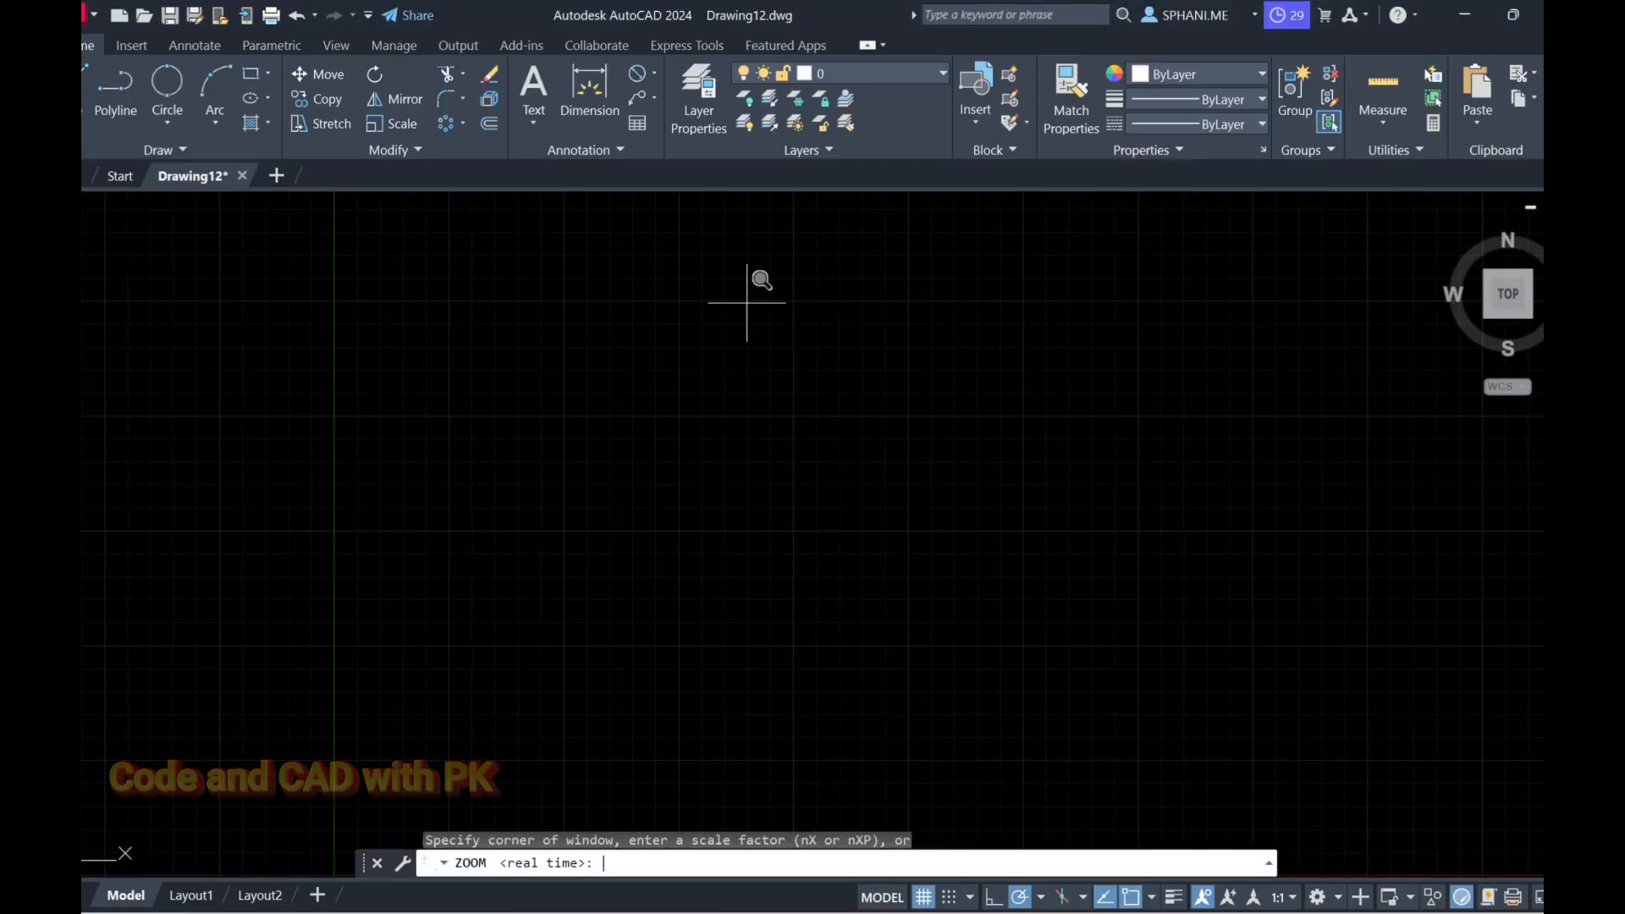
type("e")
key("Return")
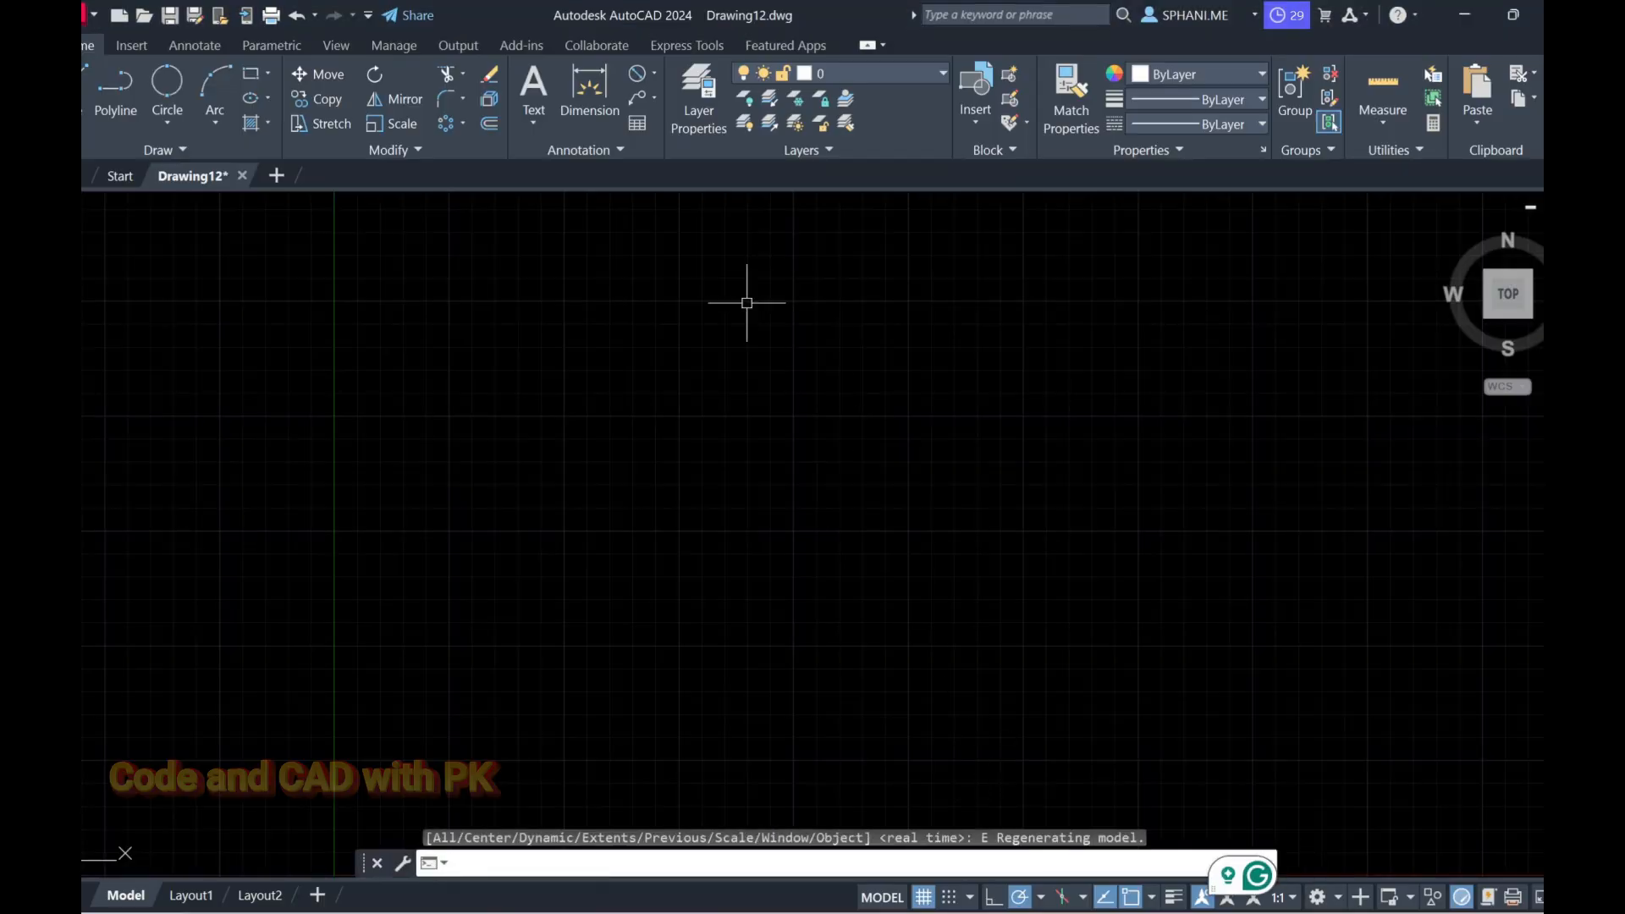
type("un")
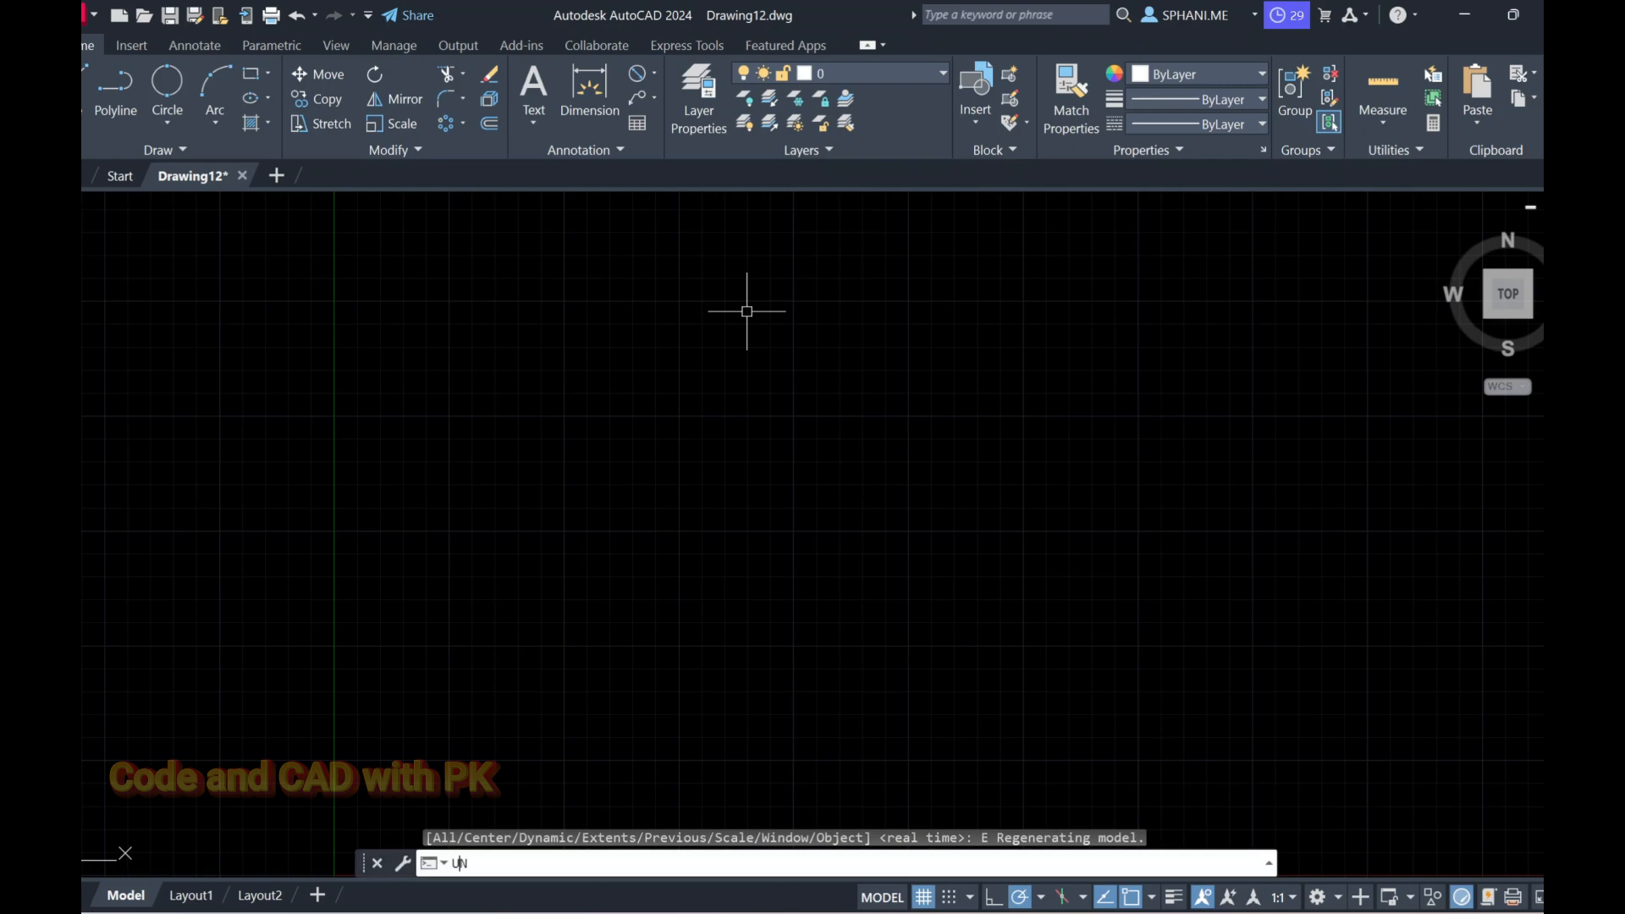
key("Return")
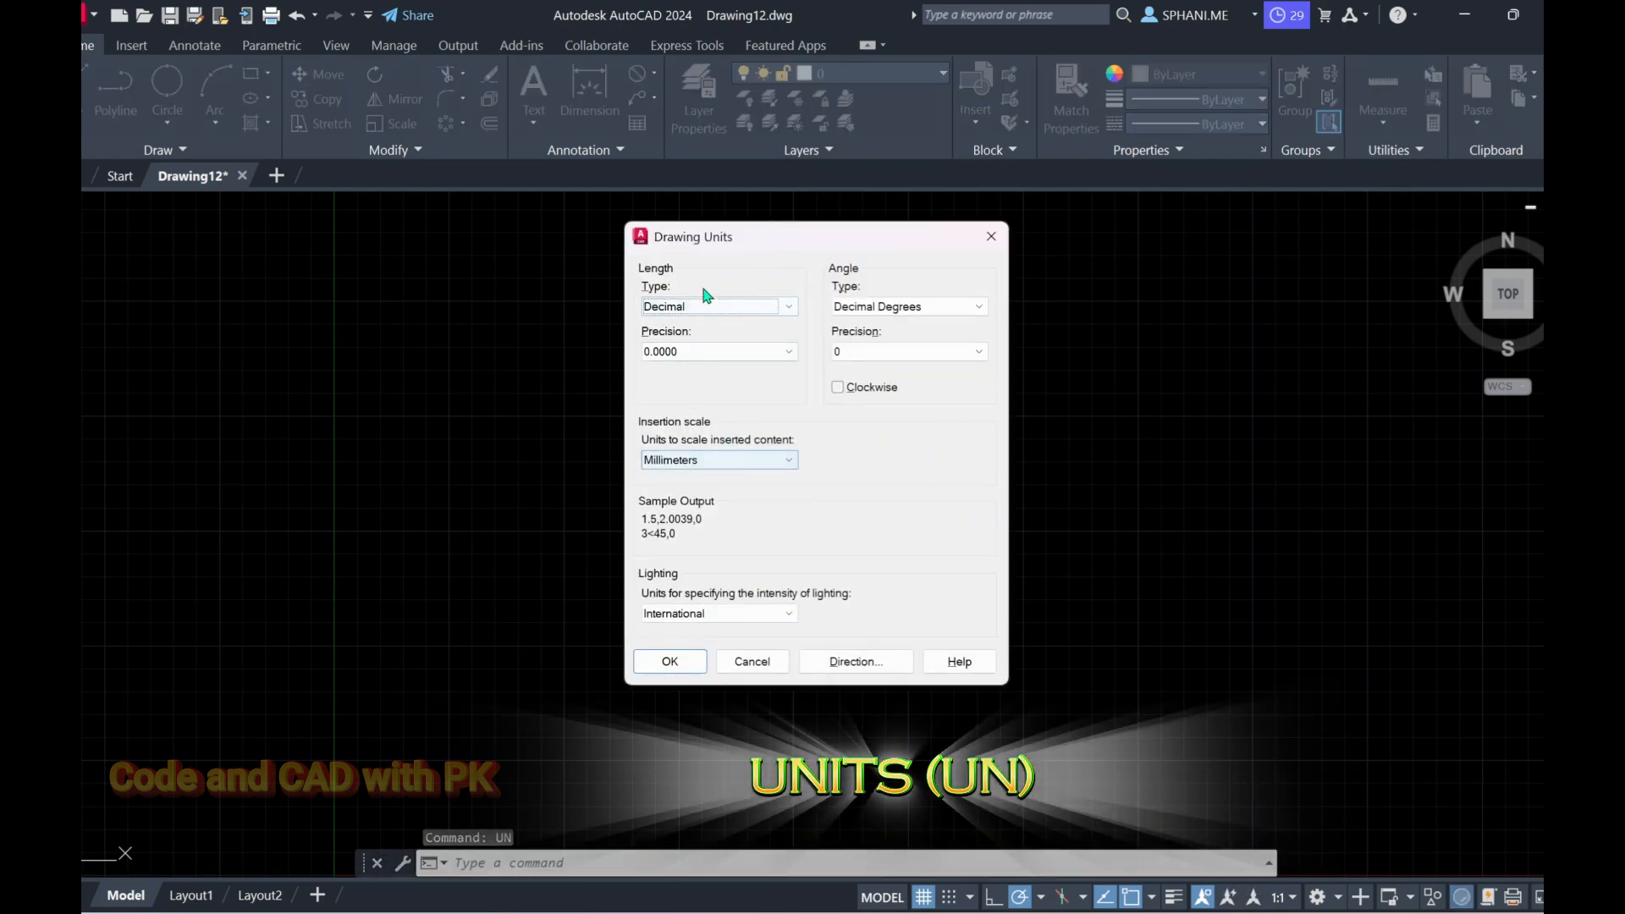
left_click(665, 668)
left_click(762, 504)
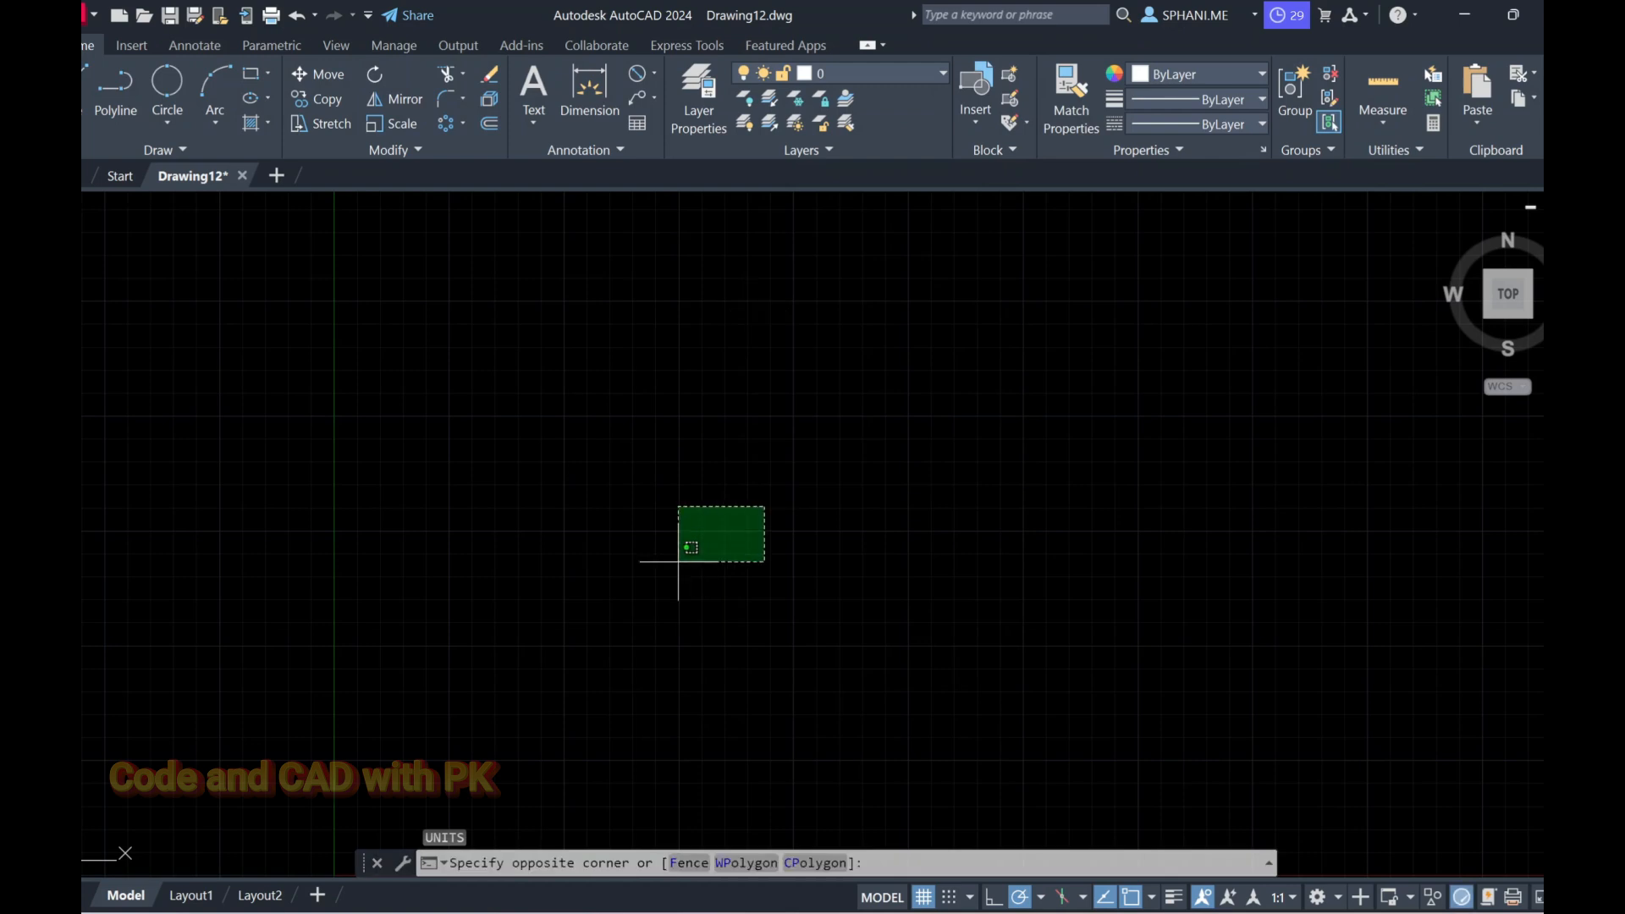
Turn off the display of the drawing grid.
type("GRID")
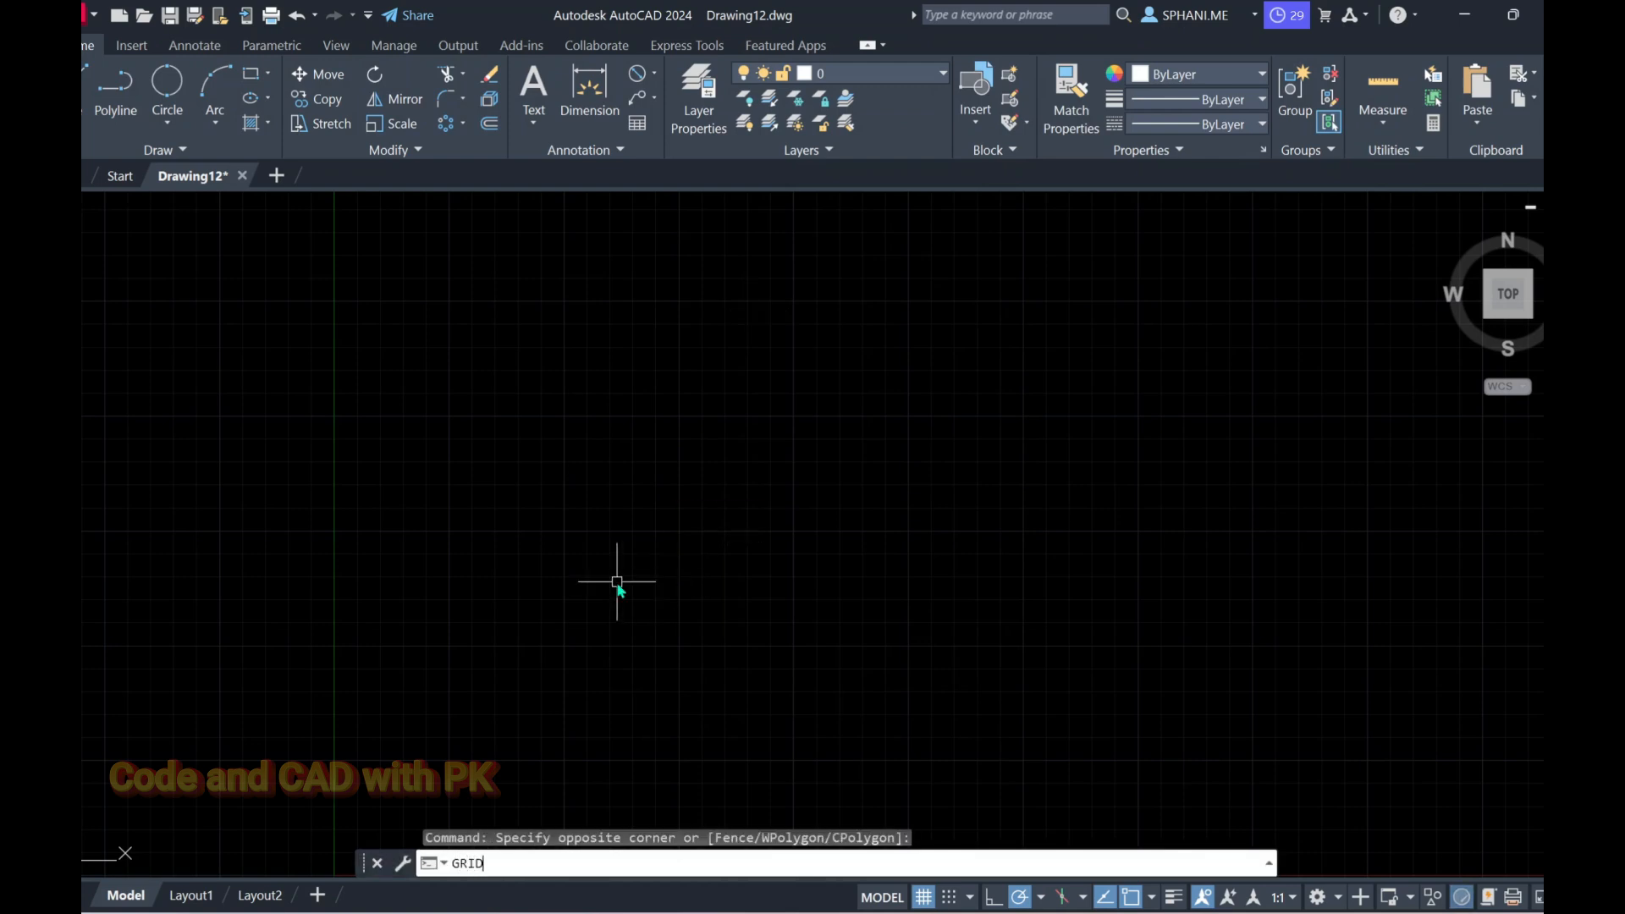
key("Return")
type("OFF")
key("Return")
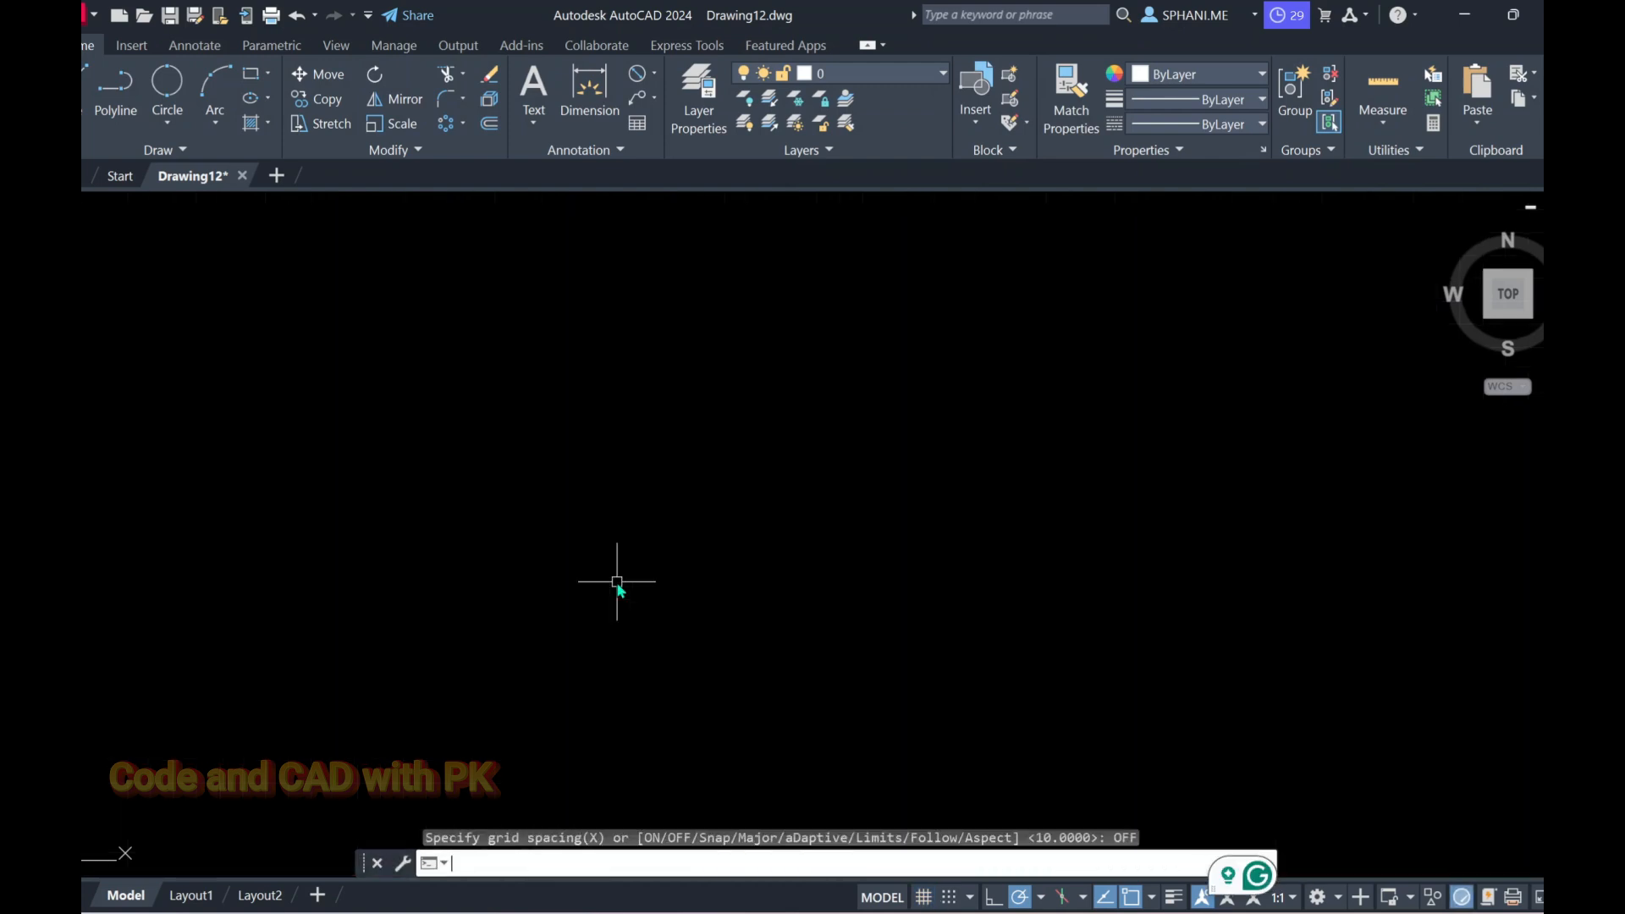
Set the UCS icon to Noorigin so that it stays off the drawing origin.
middle_click_drag(540, 657, 788, 477)
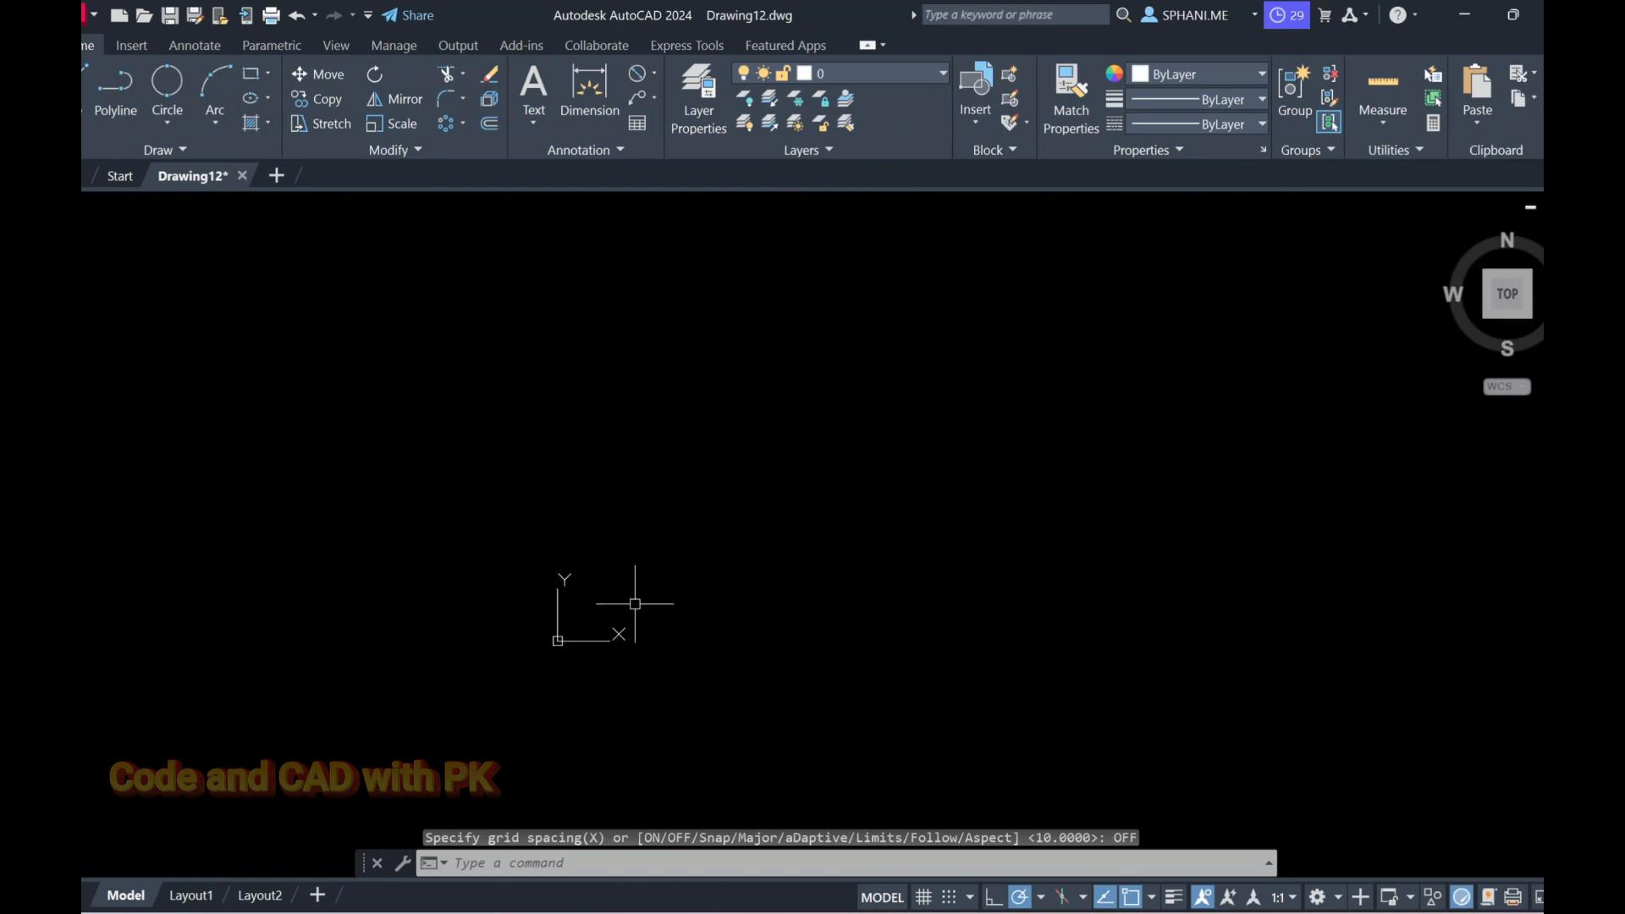
middle_click_drag(591, 638, 551, 490)
middle_click_drag(752, 438, 705, 710)
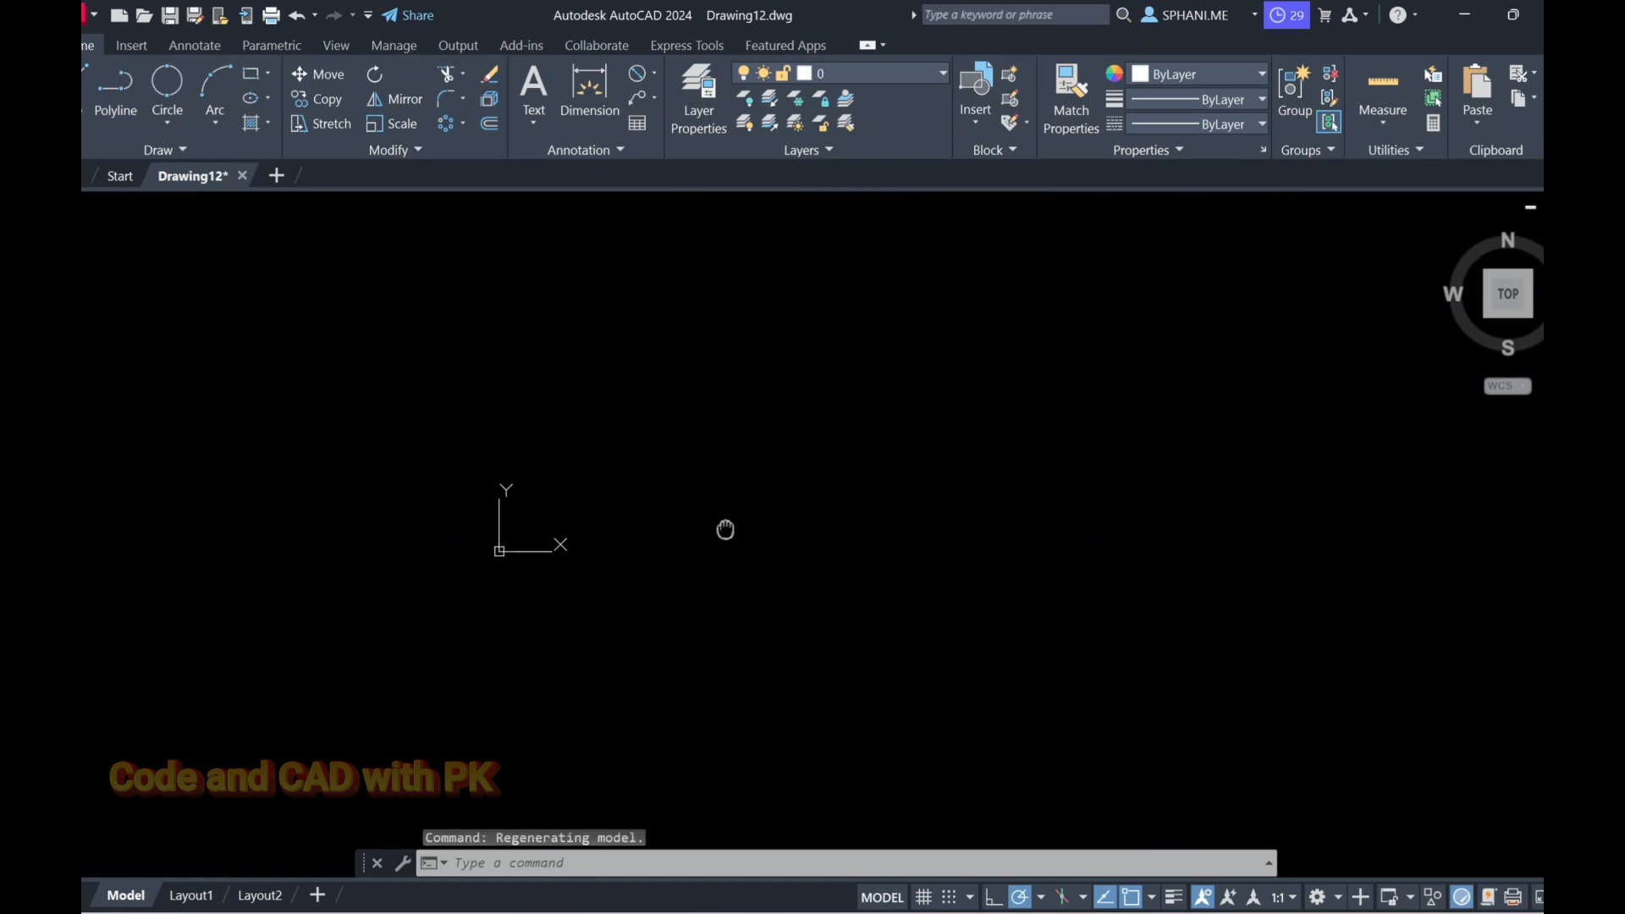
type("uc")
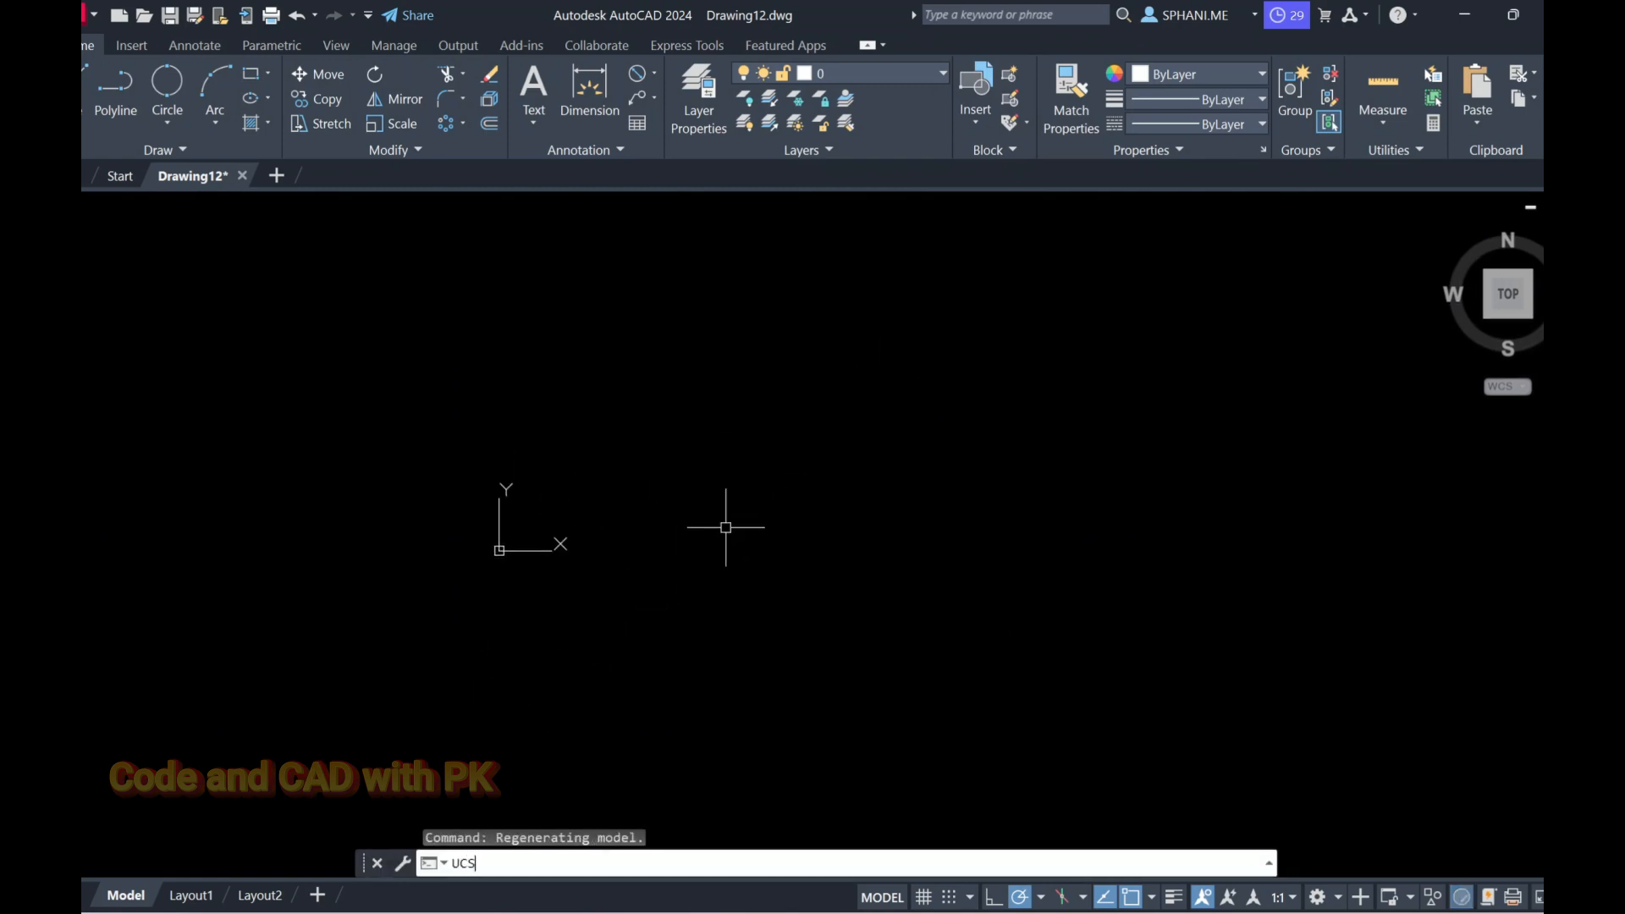
type("sicon")
key("Return")
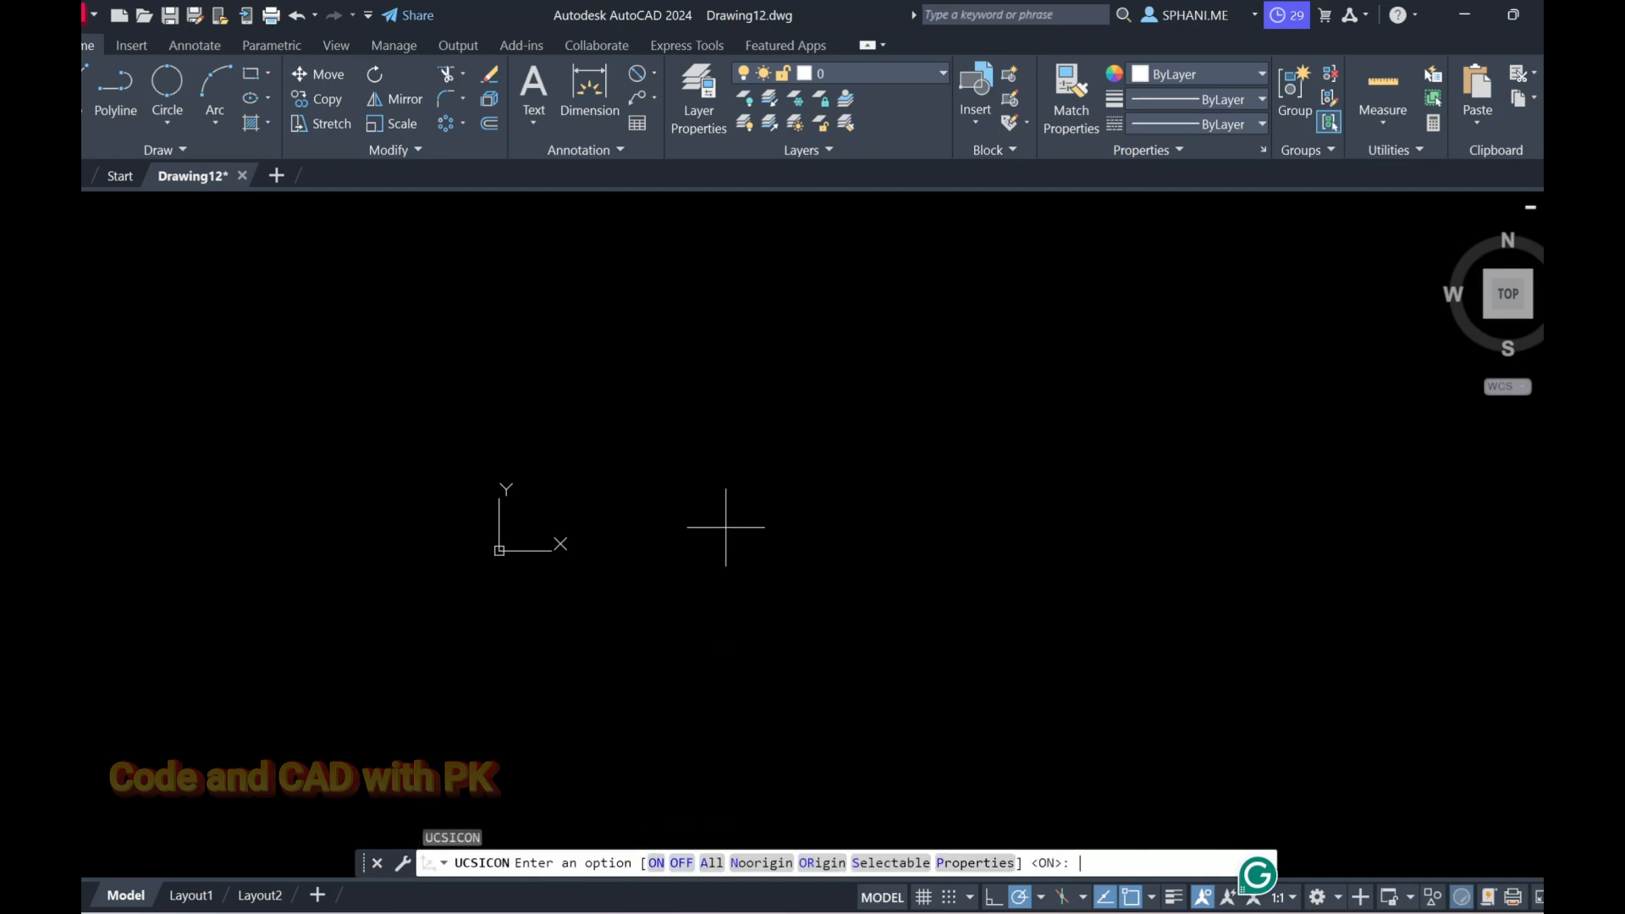
type("no")
key("Return")
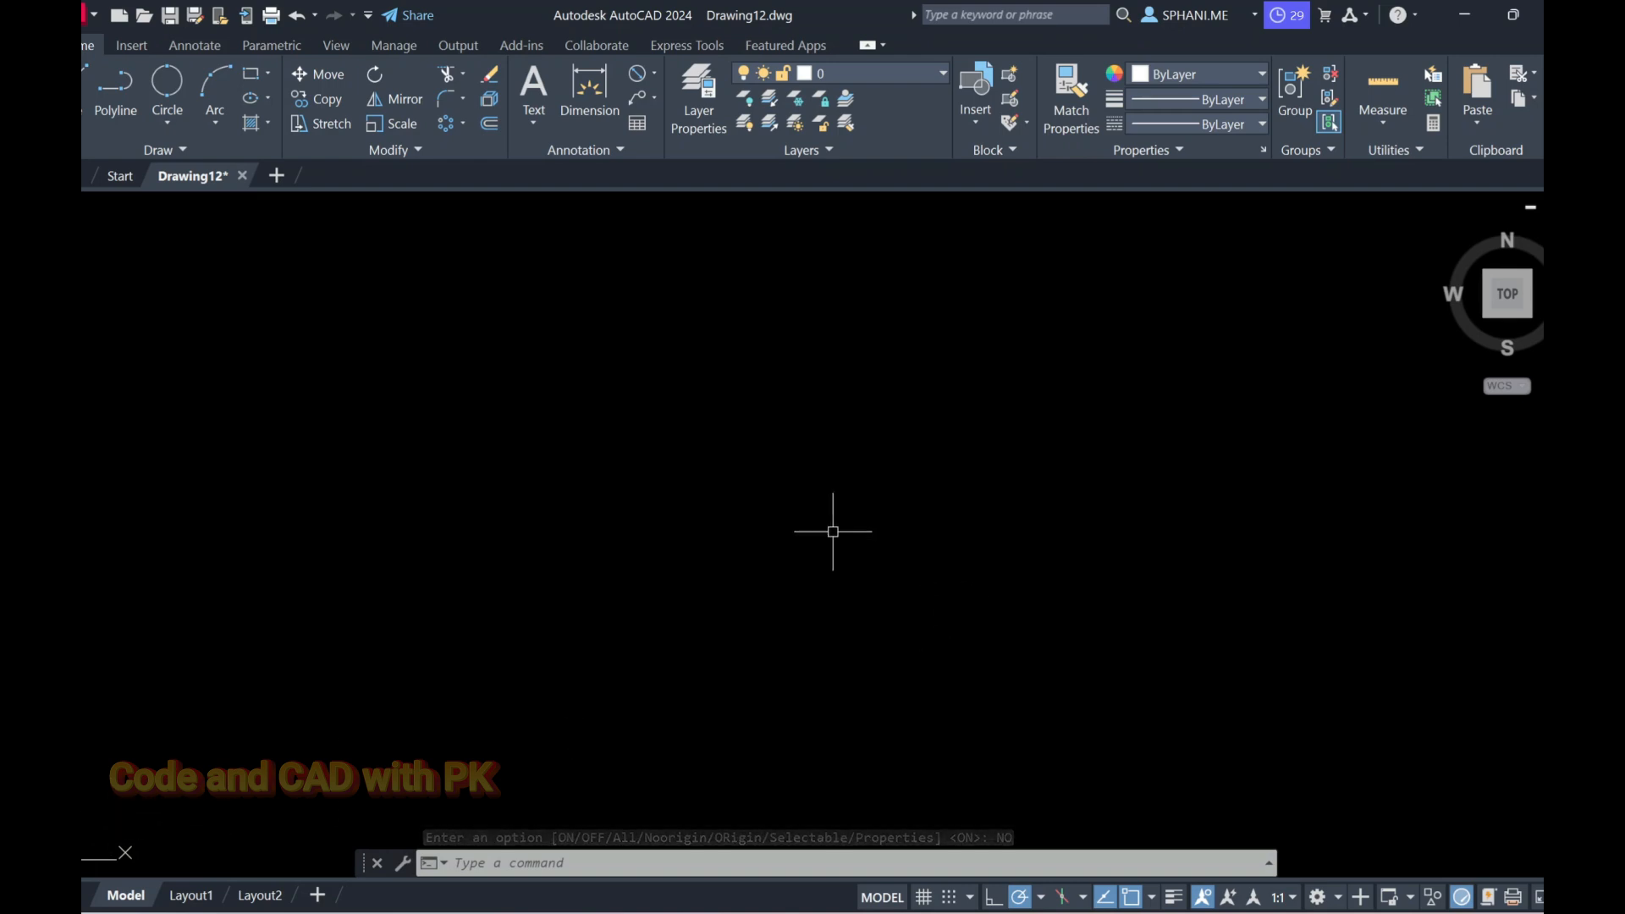
Check the dimensions in the reference figure and draw a circle of diameter 10 near the middle of the empty drawing.
left_click(1059, 907)
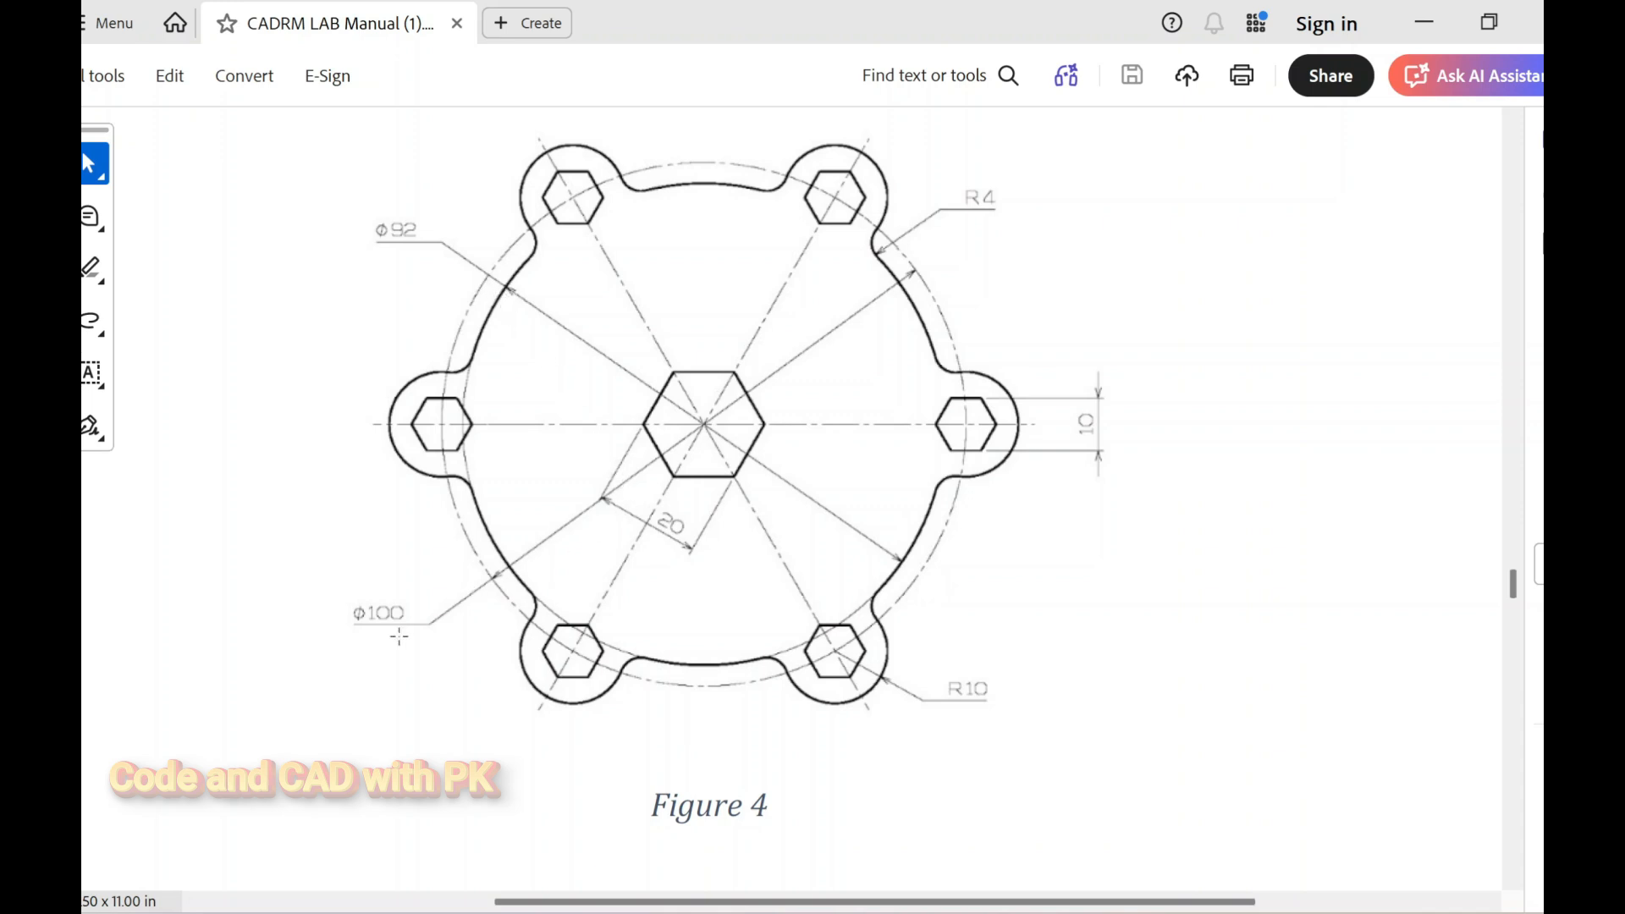
left_click(1424, 18)
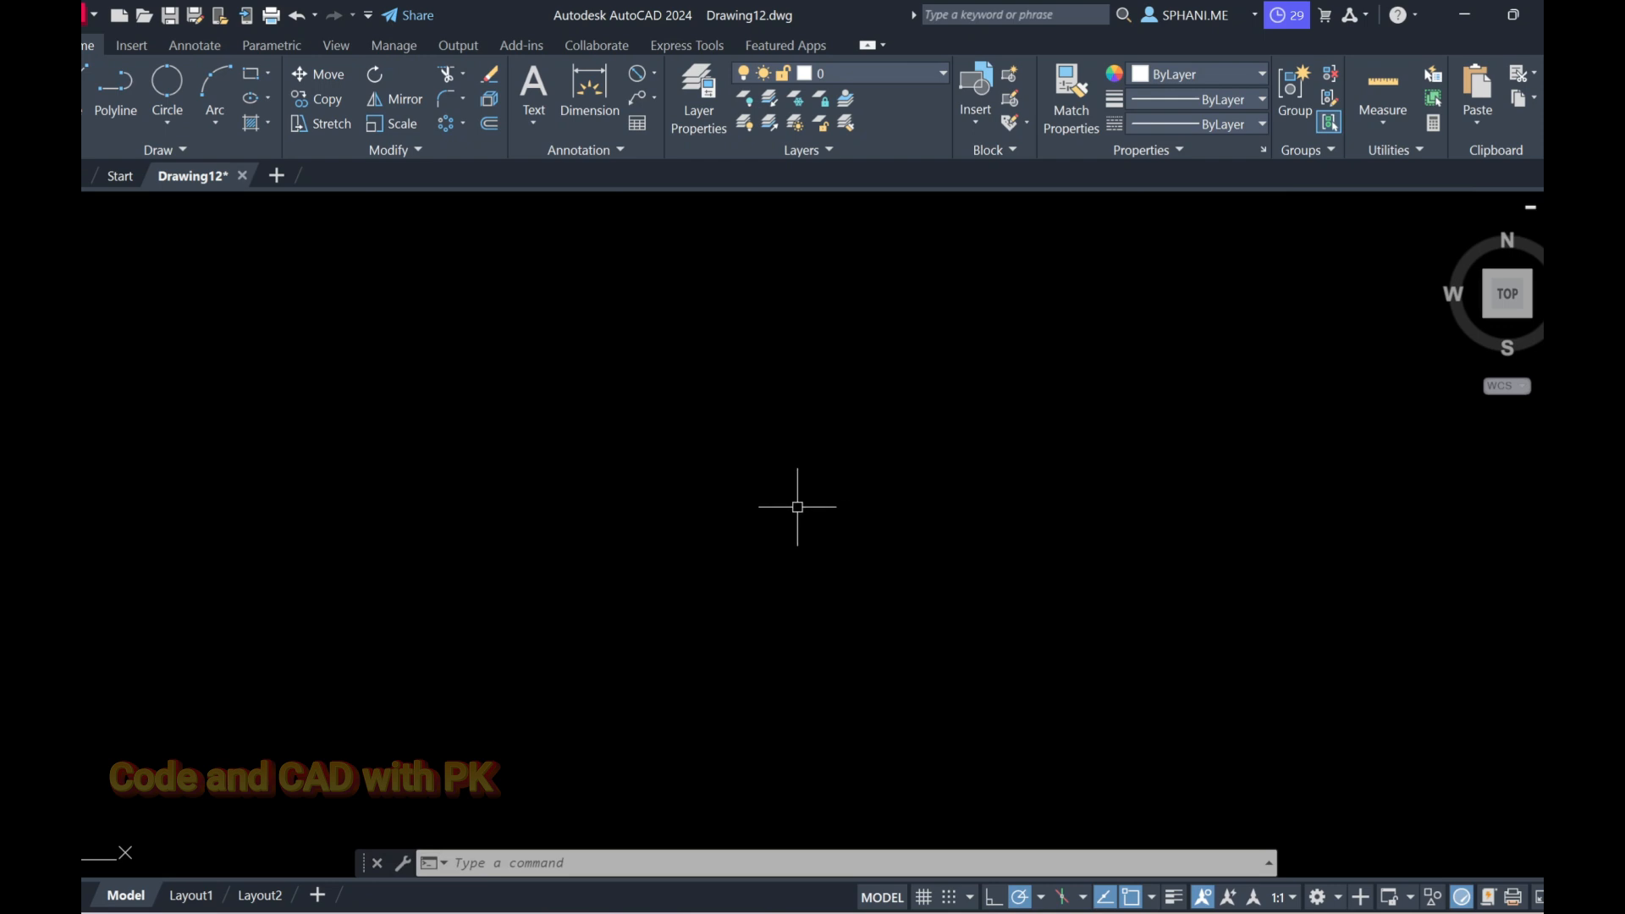
type("q")
key("Return")
left_click(729, 515)
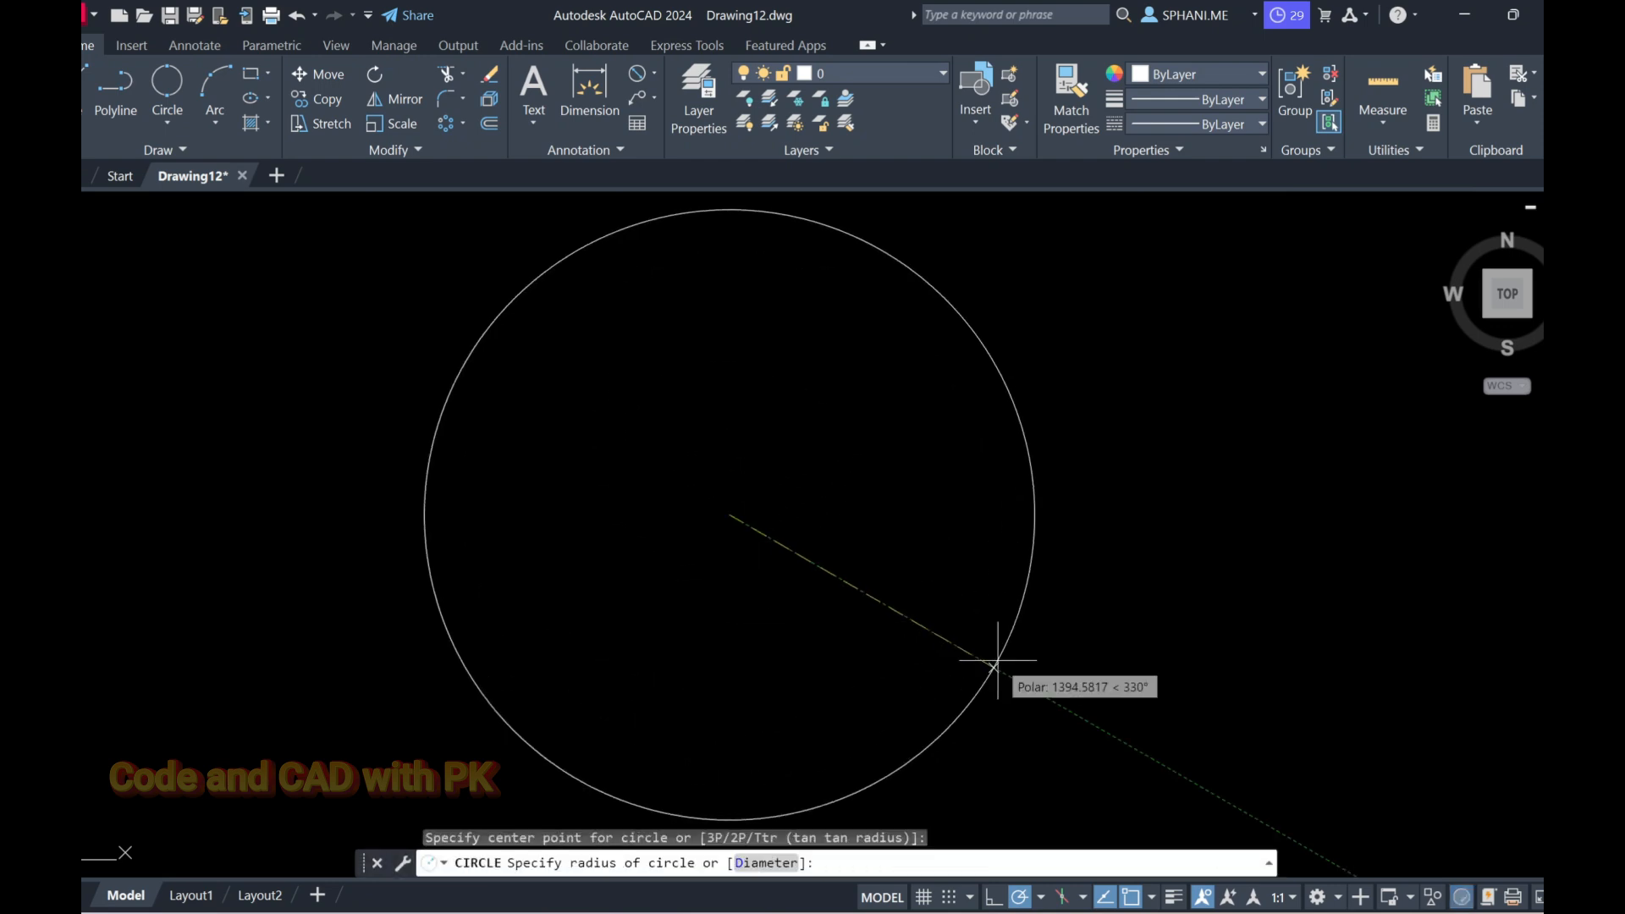
type("D")
key("Return")
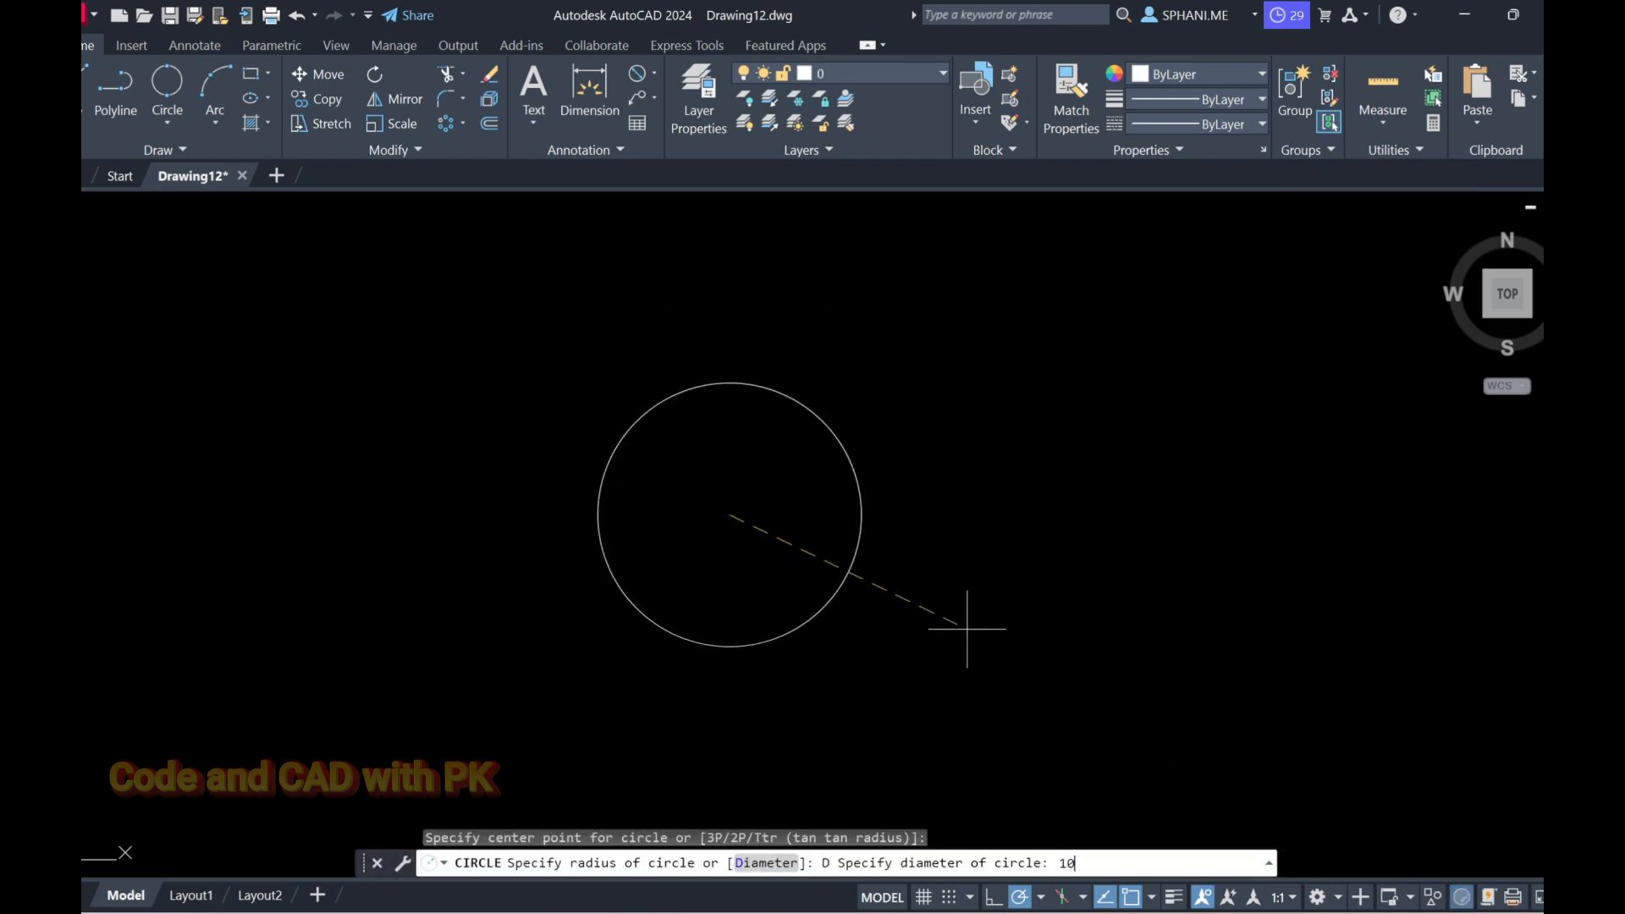
type("10")
key("Return")
key("Return")
key("Return")
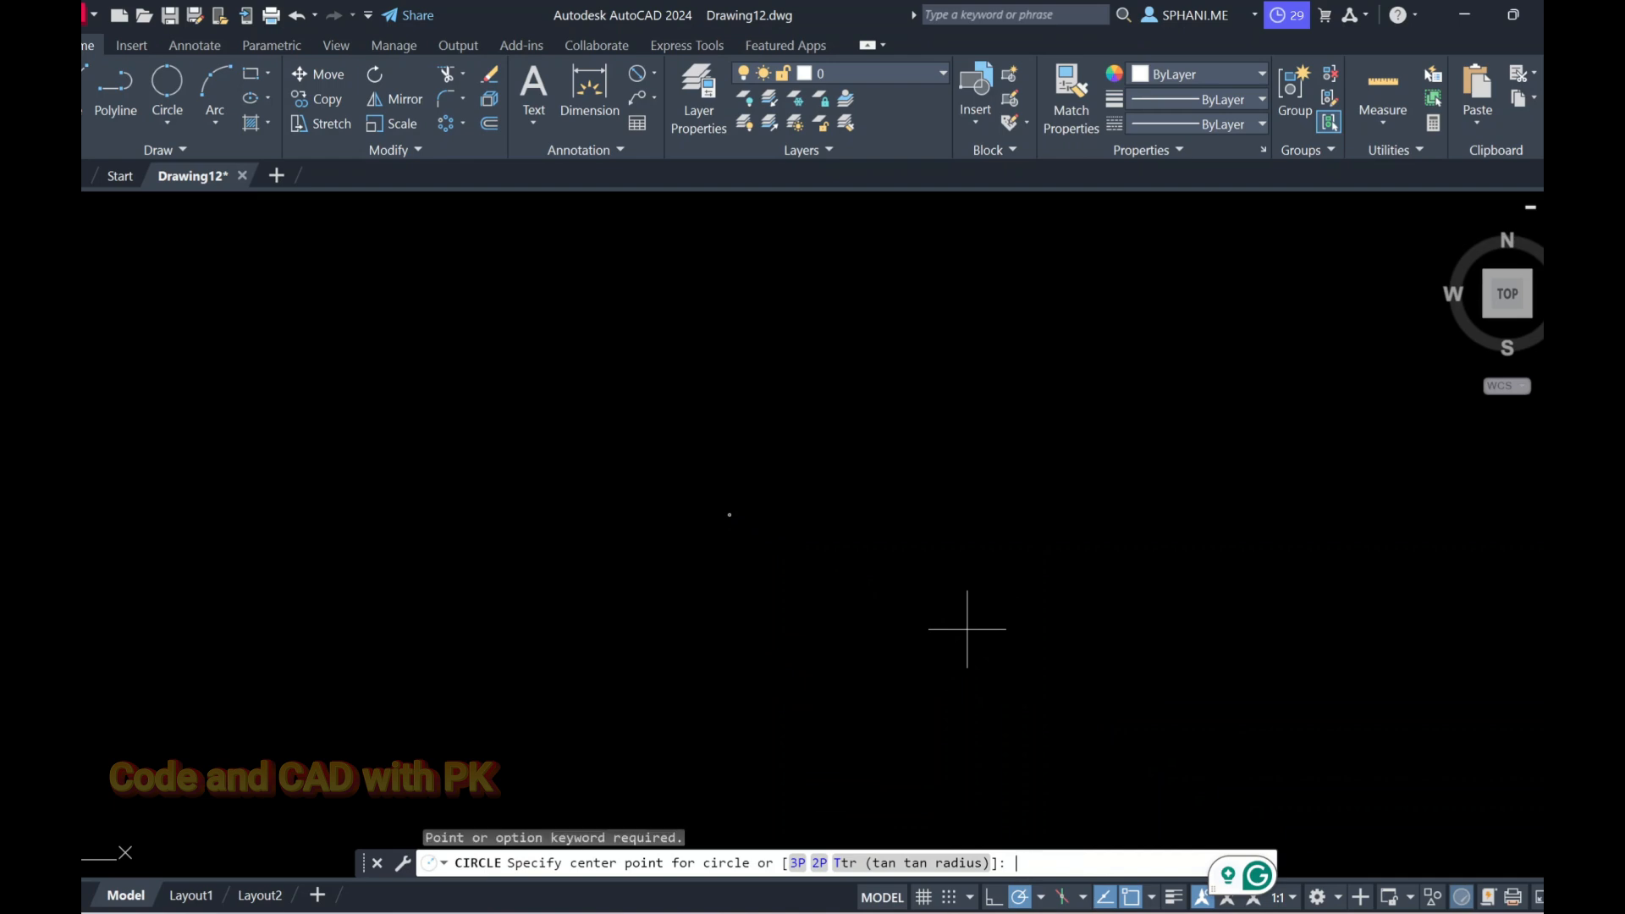
key("Escape")
Draw a circle of diameter 92 concentric with the existing circle.
type("Z")
key("Return")
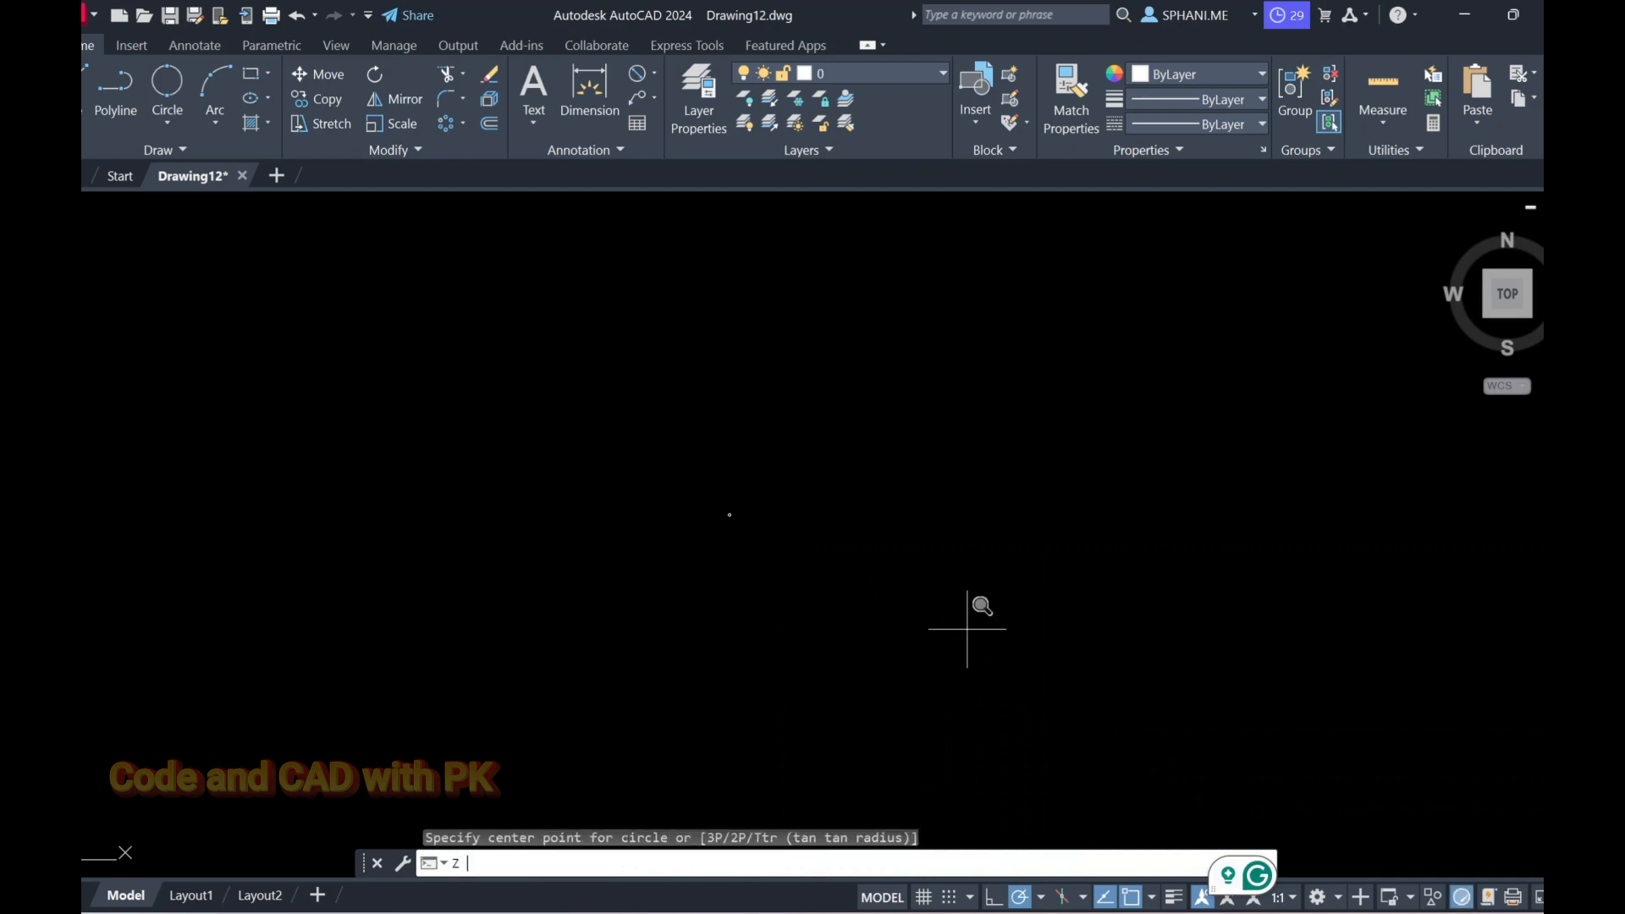
type("E")
key("Return")
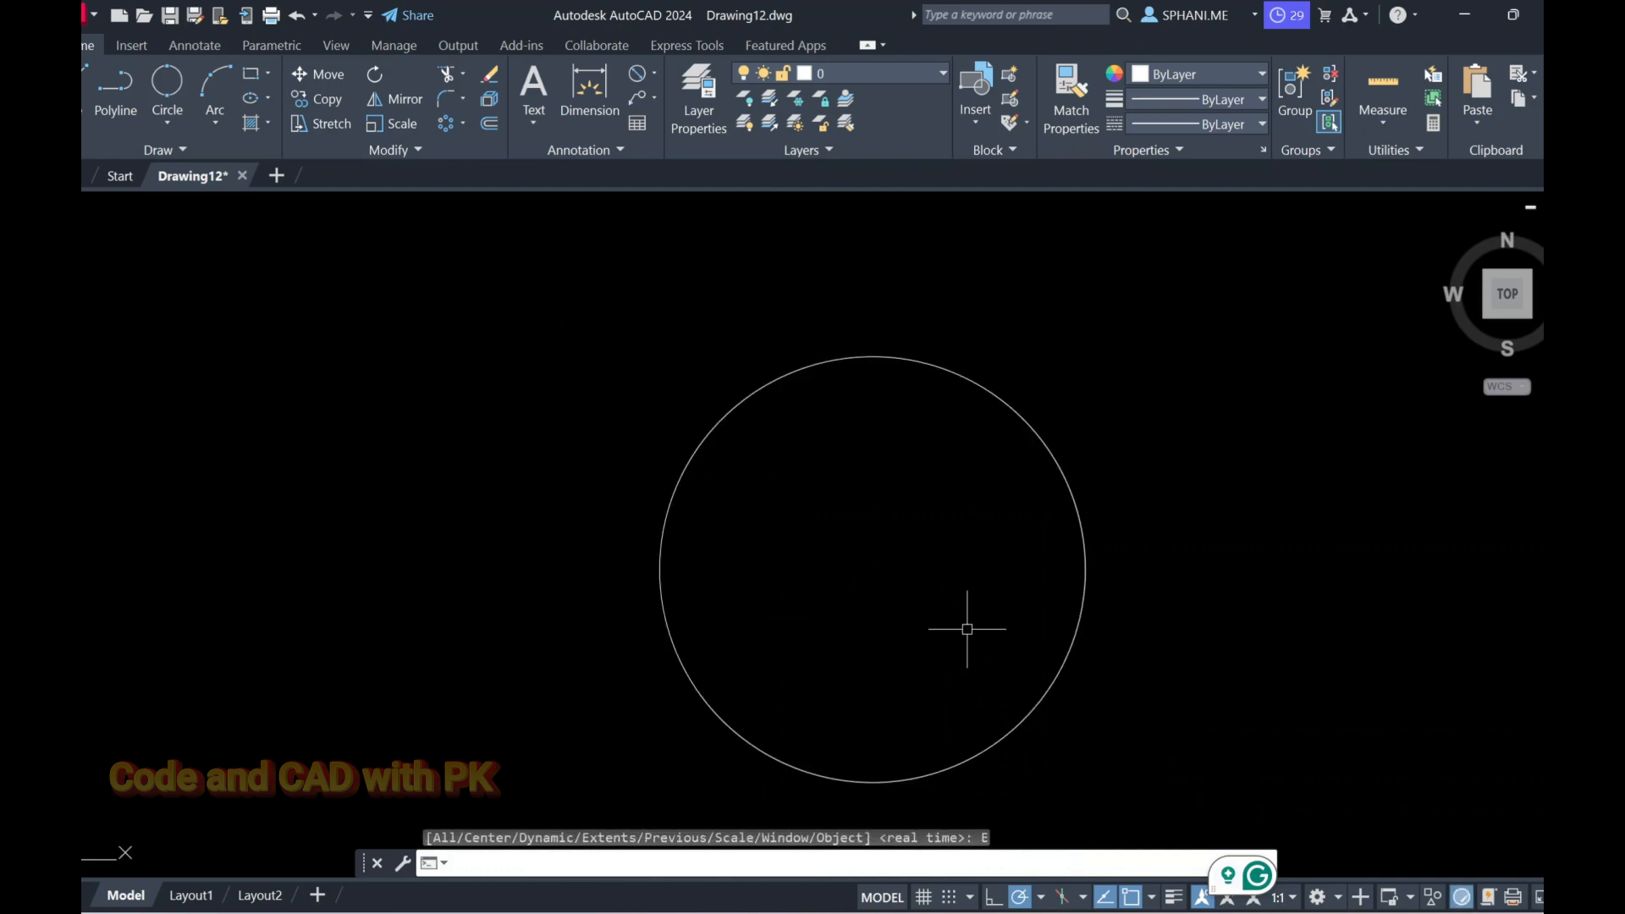
mouse_move(967, 629)
middle_mouse_down()
mouse_move(834, 522)
mouse_move(835, 539)
middle_mouse_up()
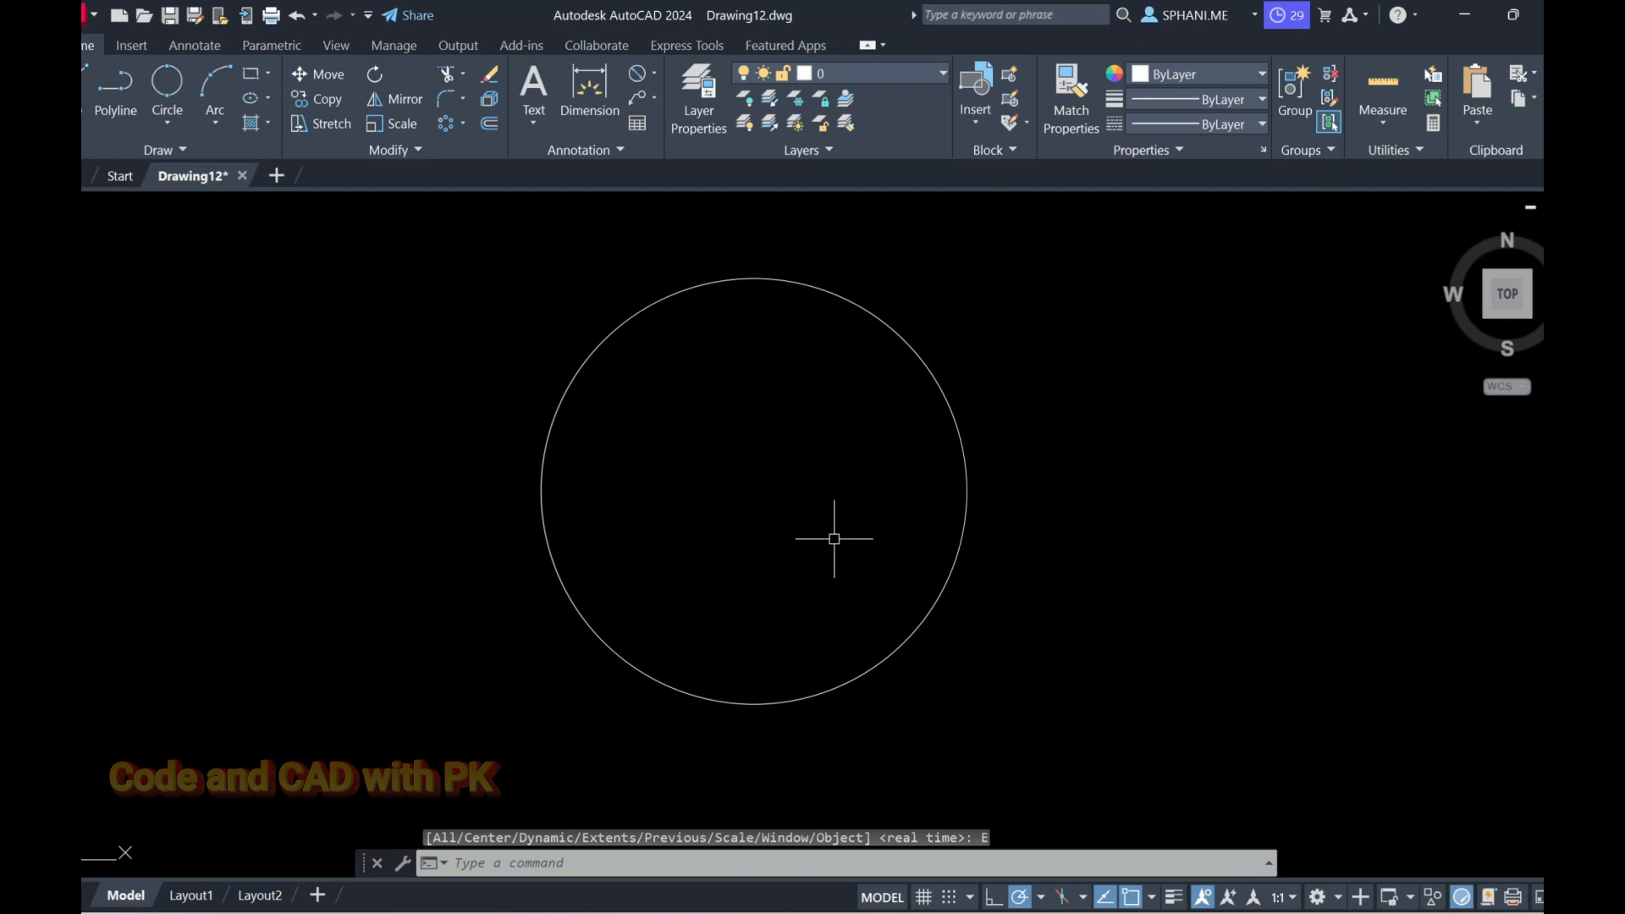
type("c")
key("Return")
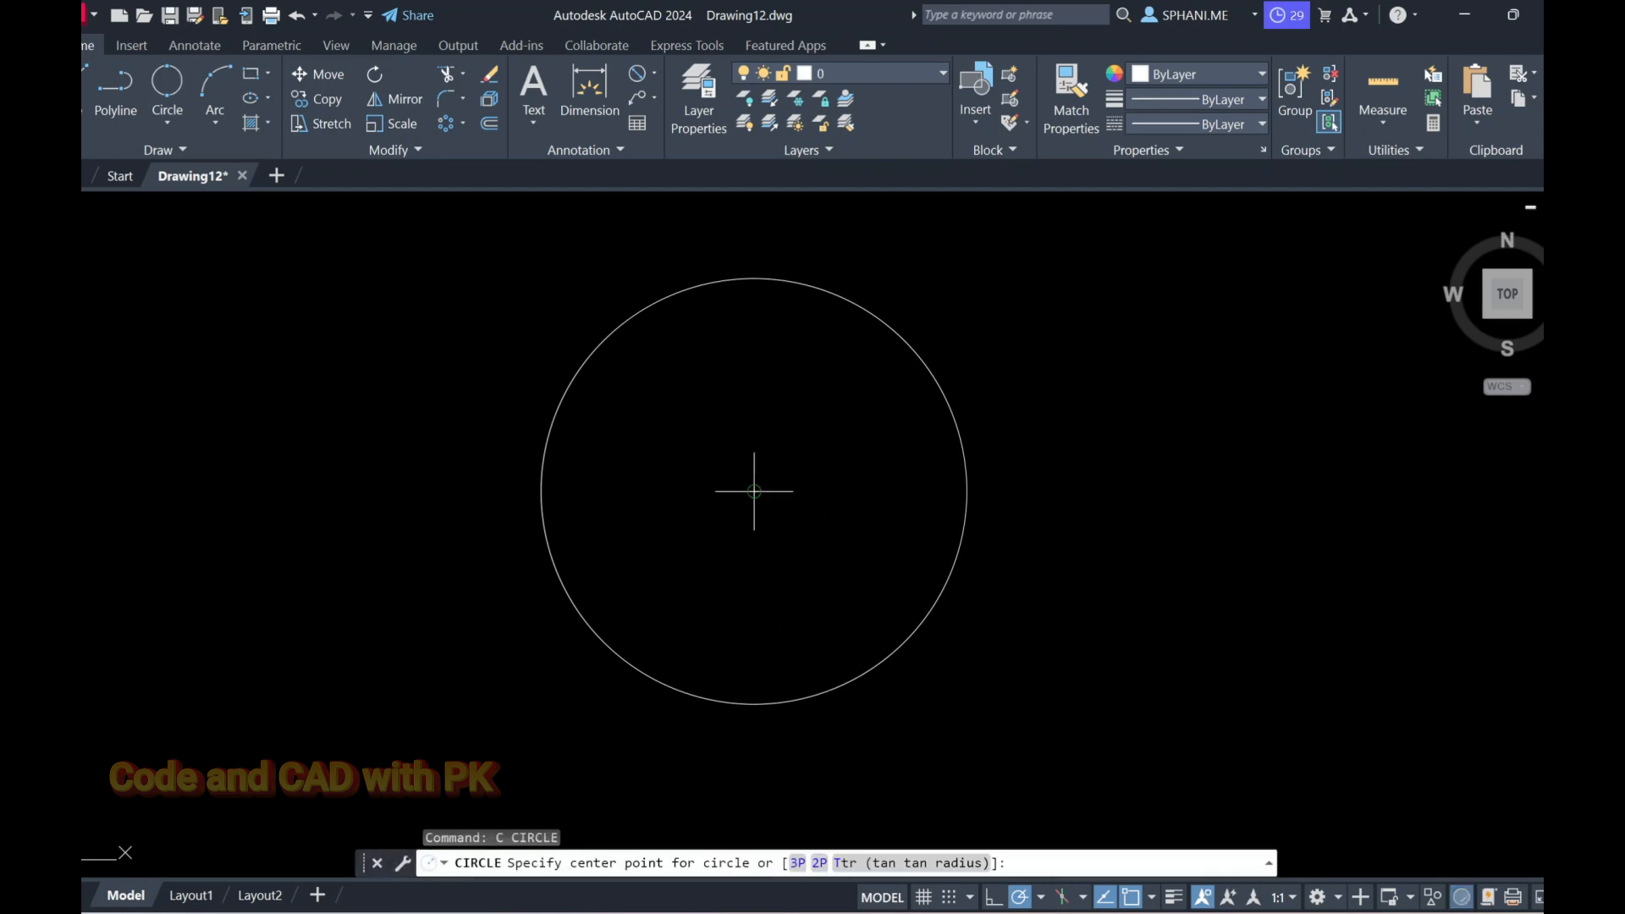
left_click(754, 491)
type("d")
key("Return")
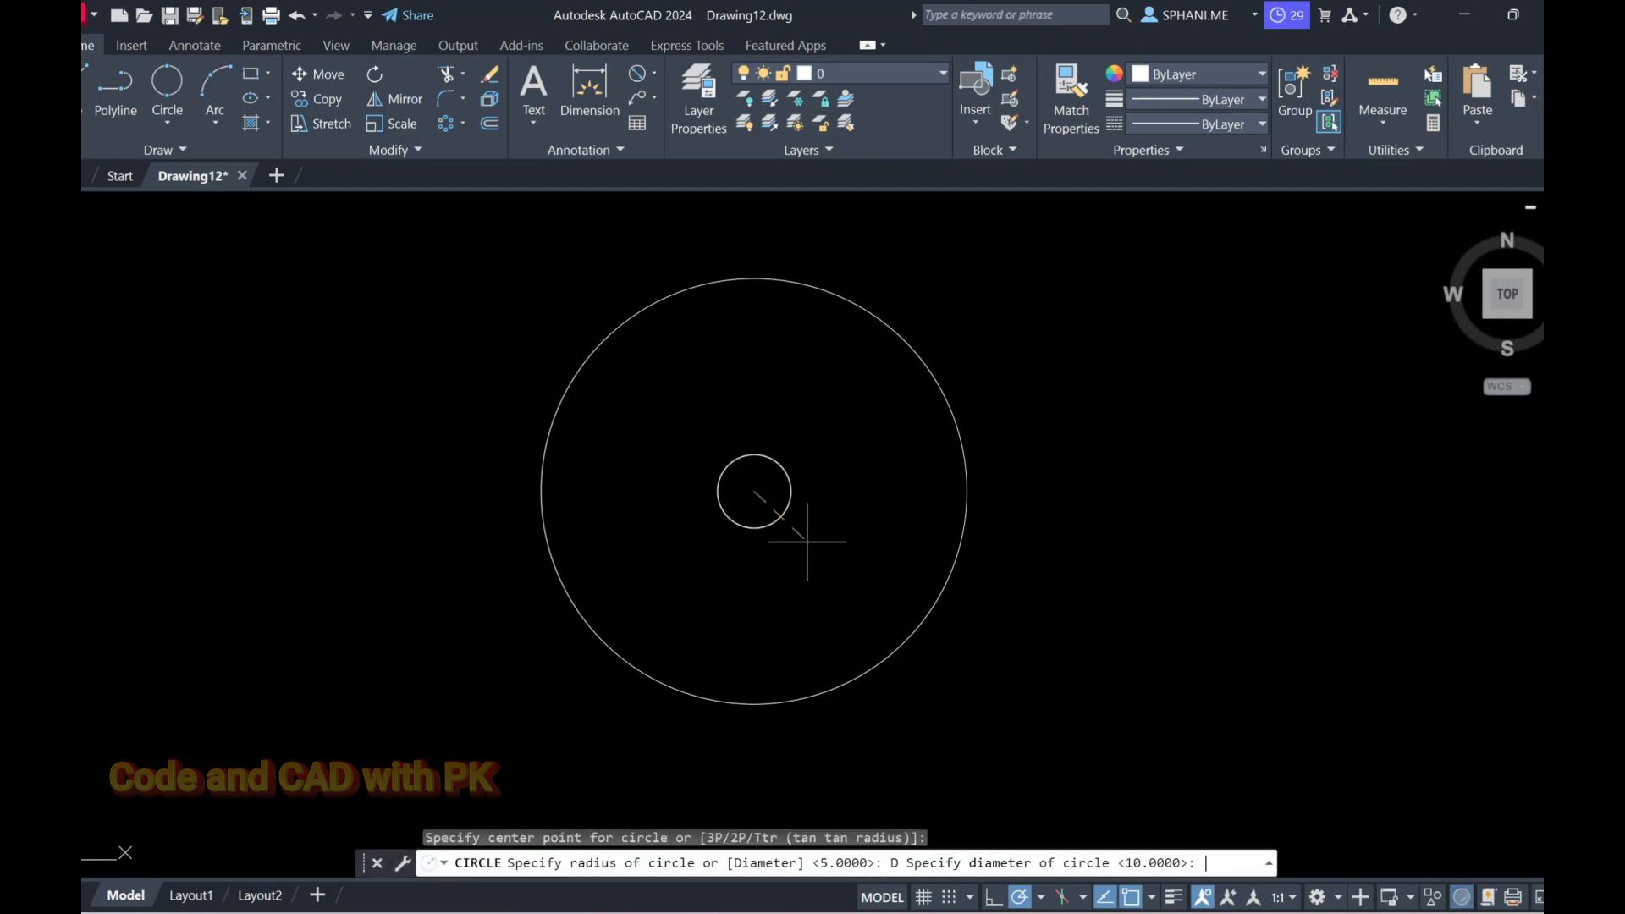
type("92")
key("Return")
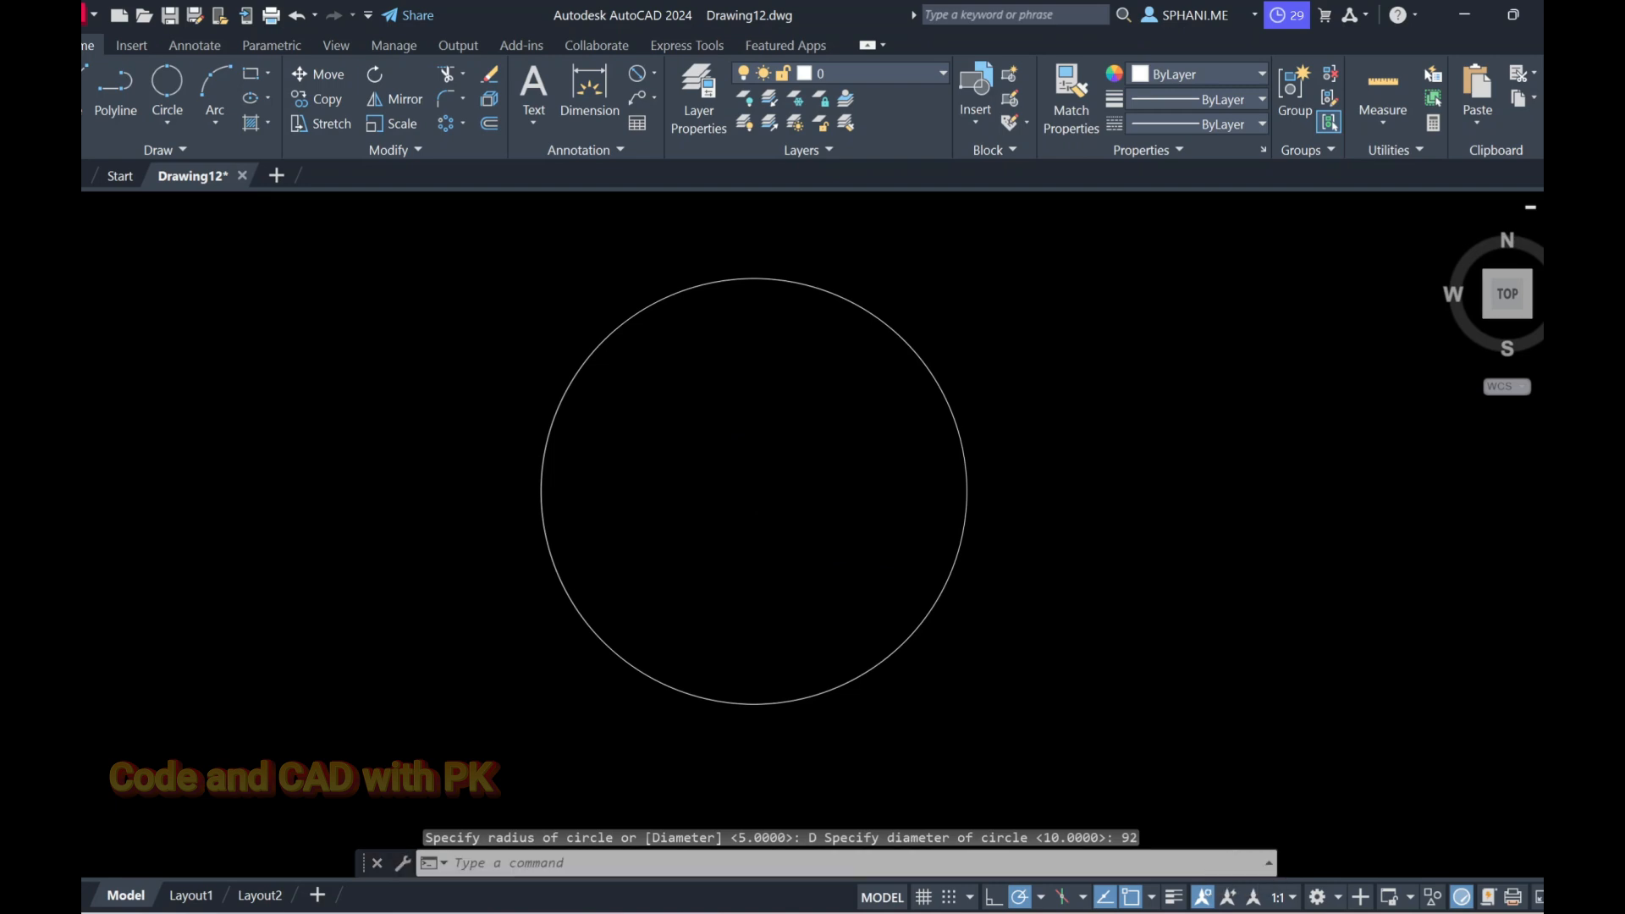
scroll(776, 516, "down", 2)
key("Escape")
Delete the small inner circle at the centre of the 92 mm circle.
scroll(777, 540, "down", 4)
scroll(777, 539, "down", 2)
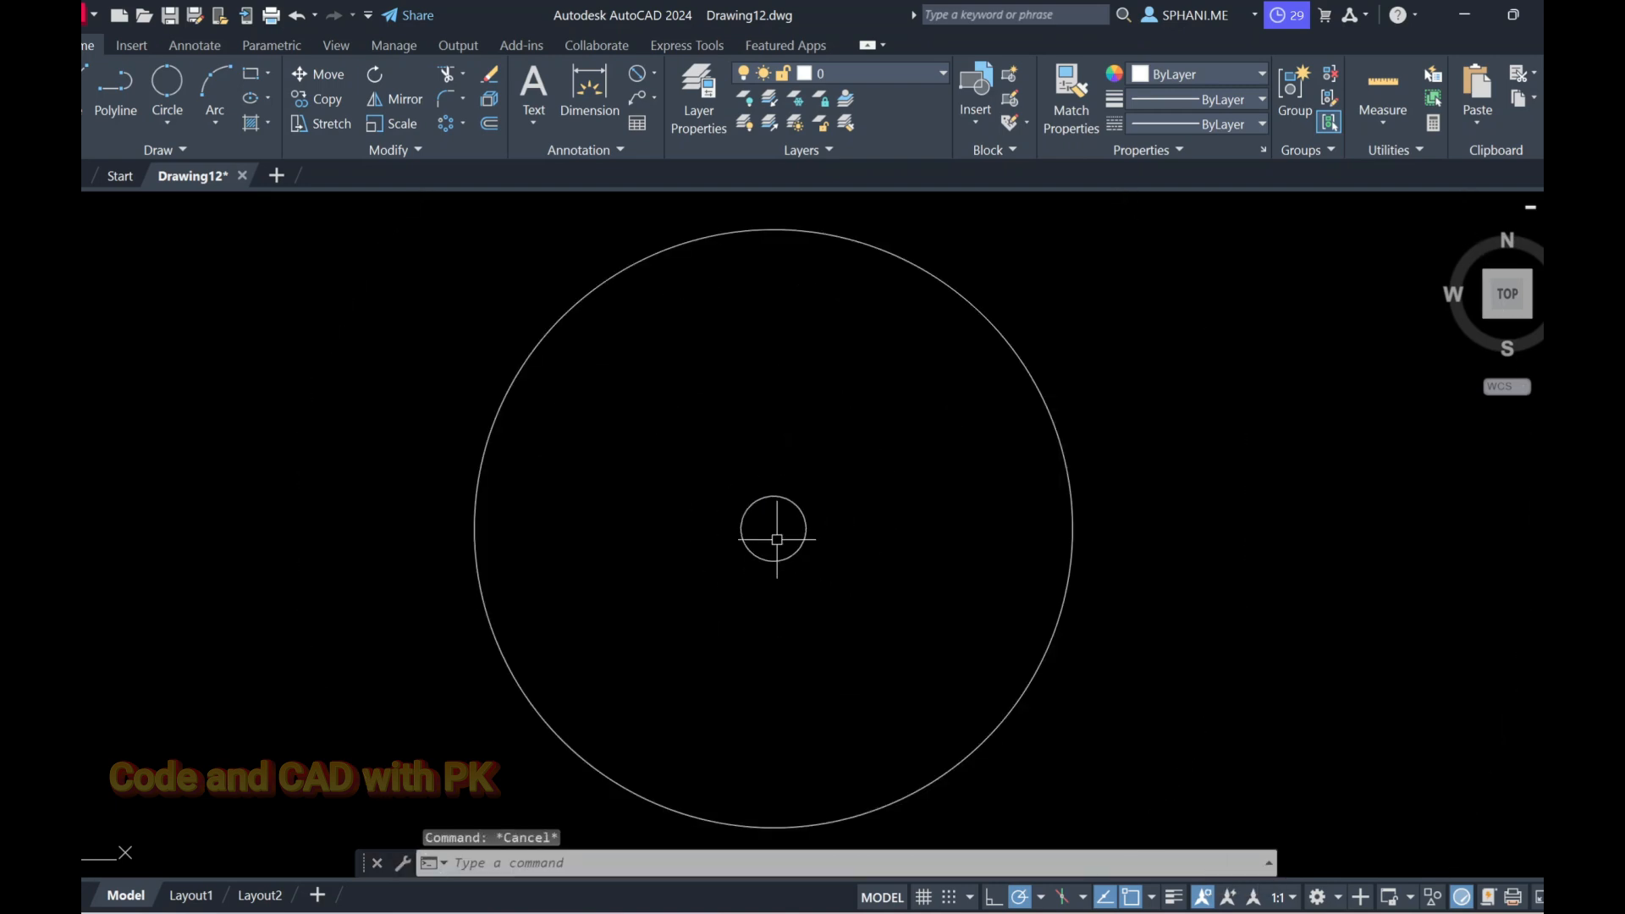
left_click(816, 544)
left_click(780, 521)
key("Delete")
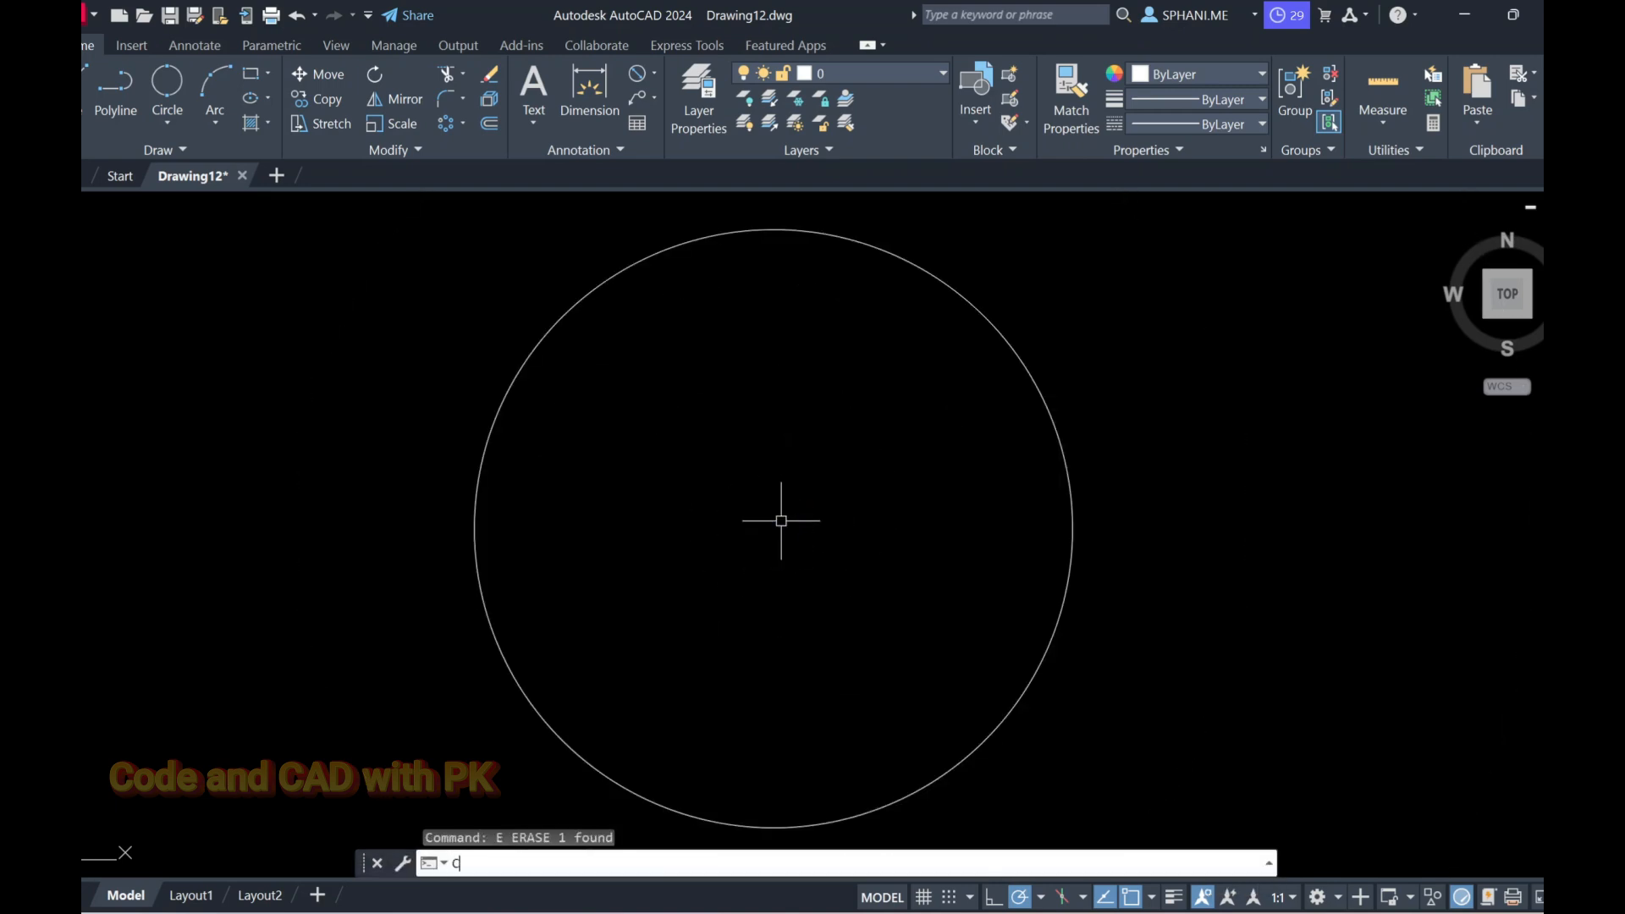
Draw a circle of diameter 100 concentric with the 92 mm circle.
type("c")
key("Return")
left_click(772, 528)
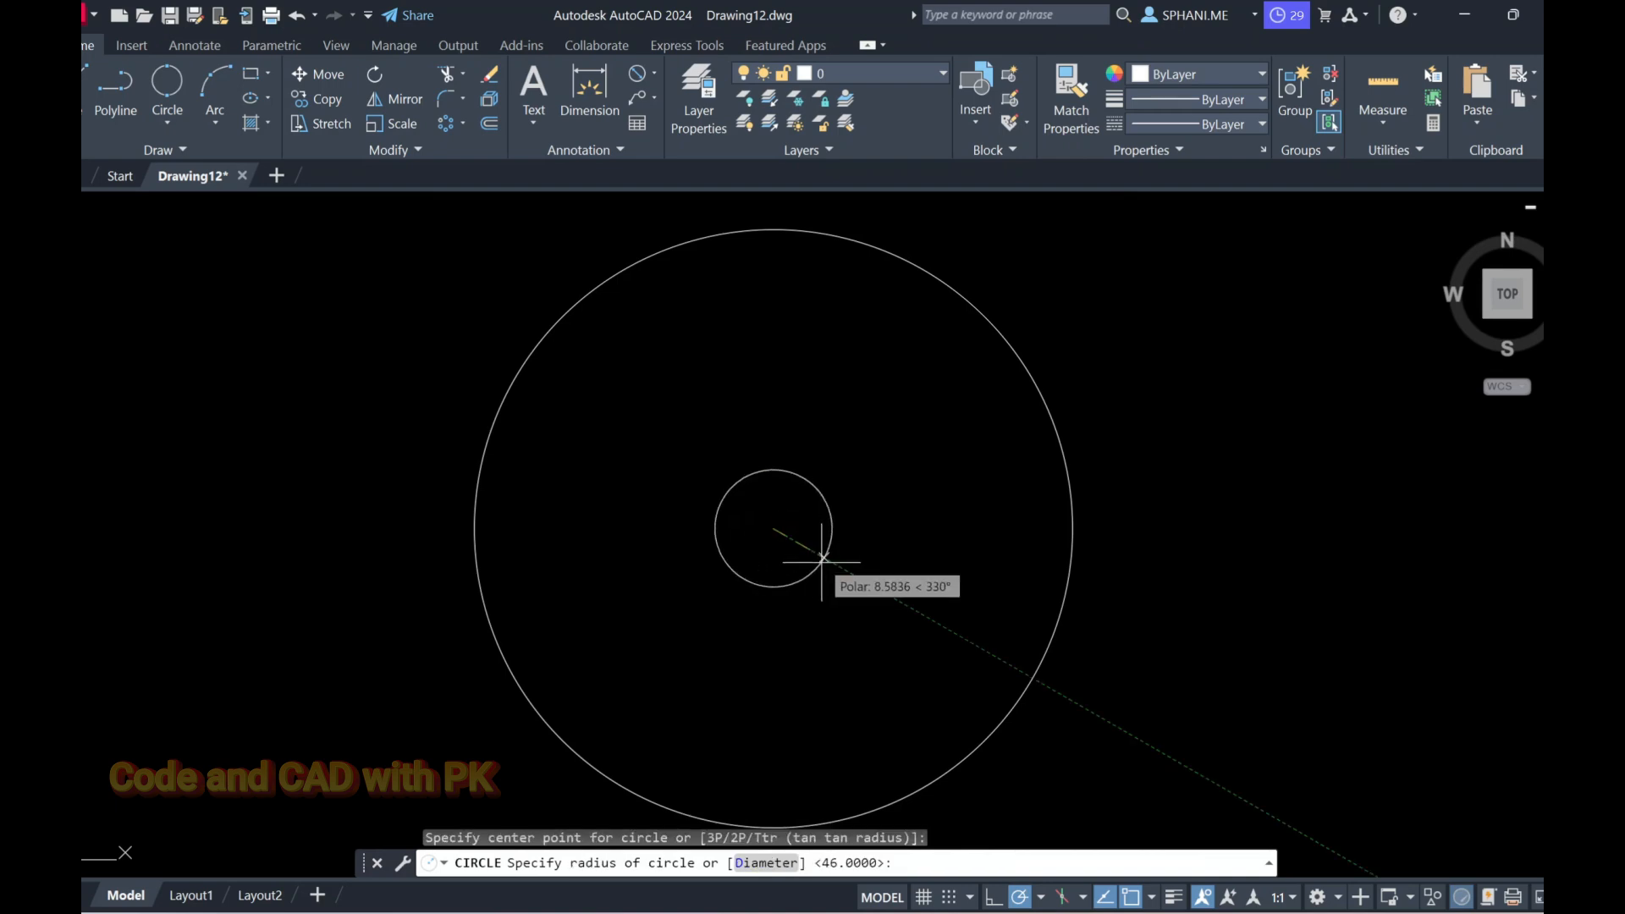
type("d")
key("Return")
type("100")
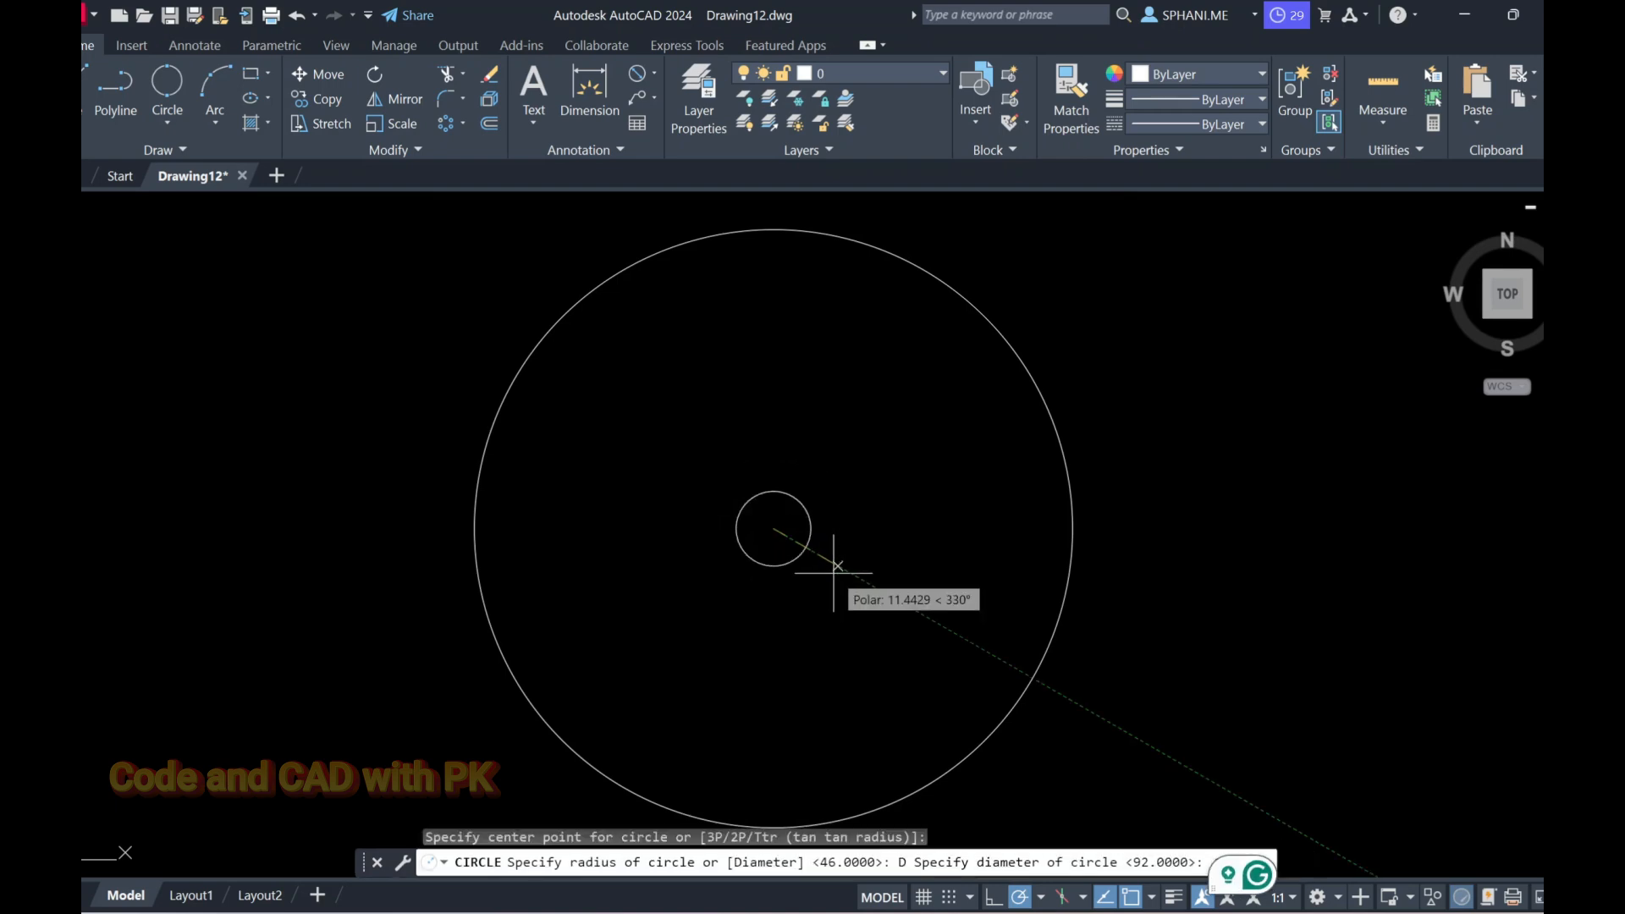
key("Return")
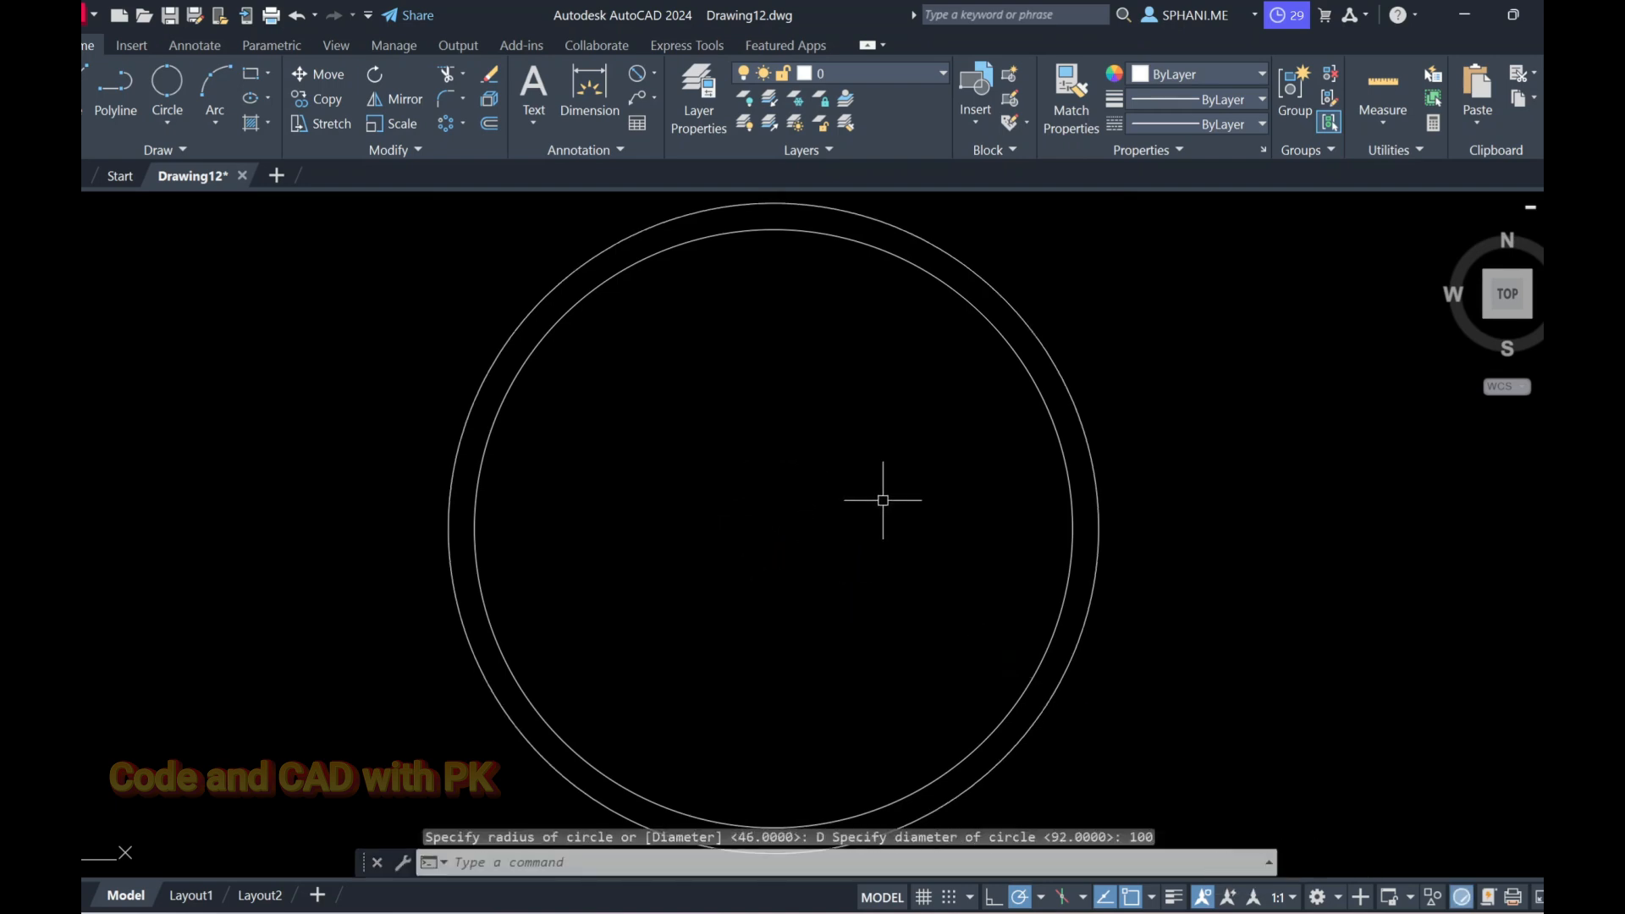
scroll(889, 535, "down", 2)
middle_click_drag(821, 642, 807, 590)
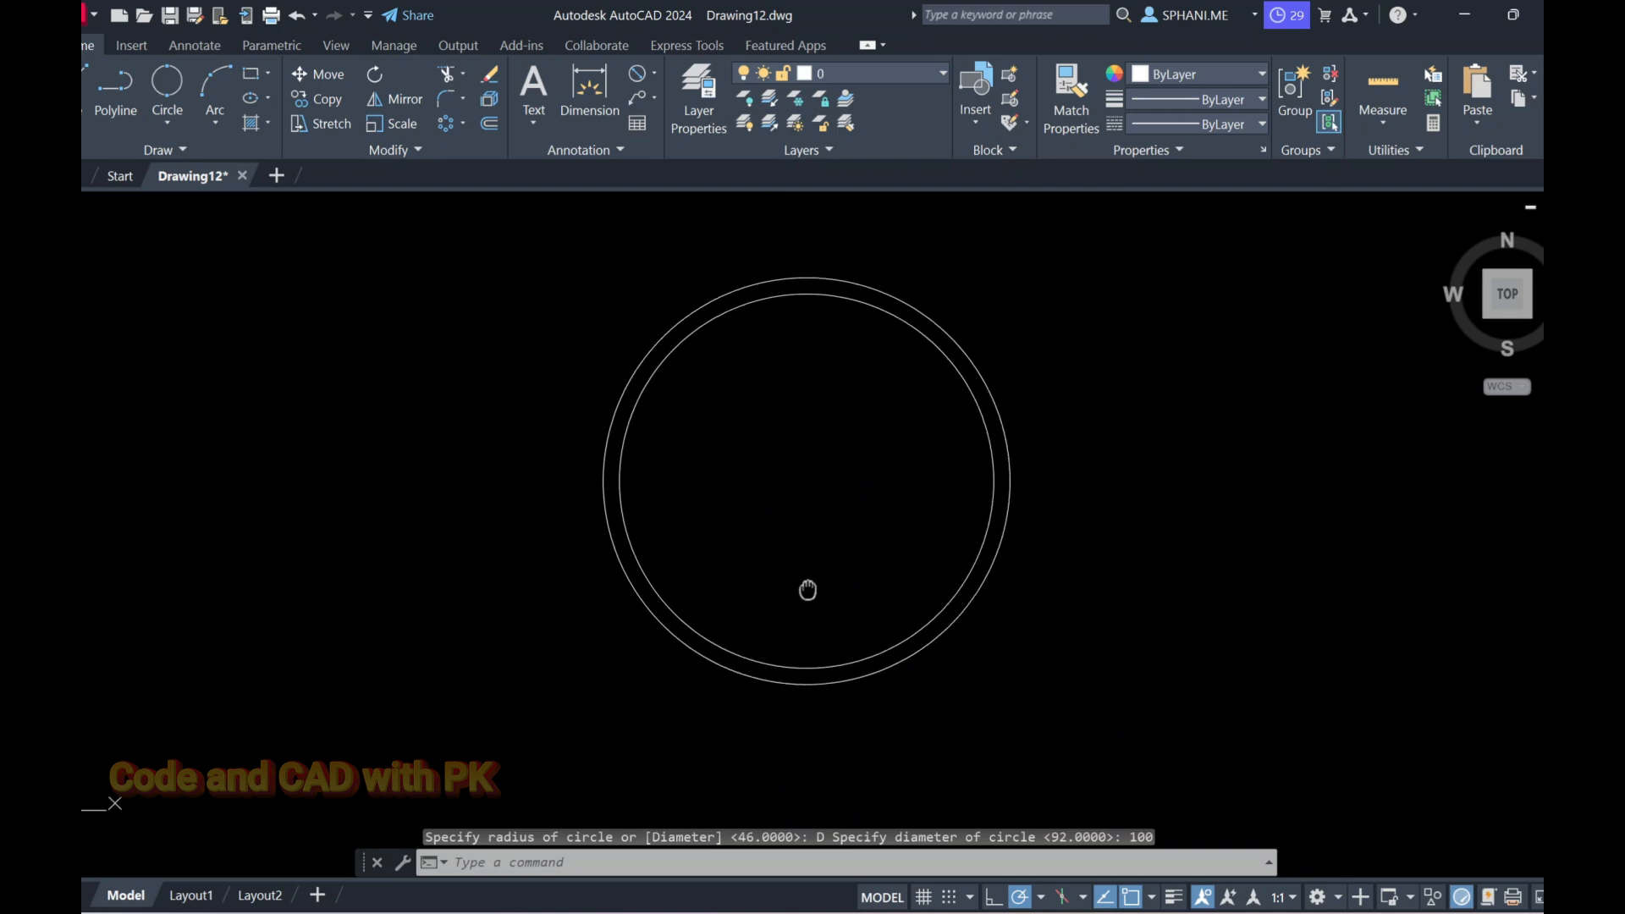
key("Escape")
Load the CENTER linetype from acadiso.lin into the drawing.
left_click(1061, 897)
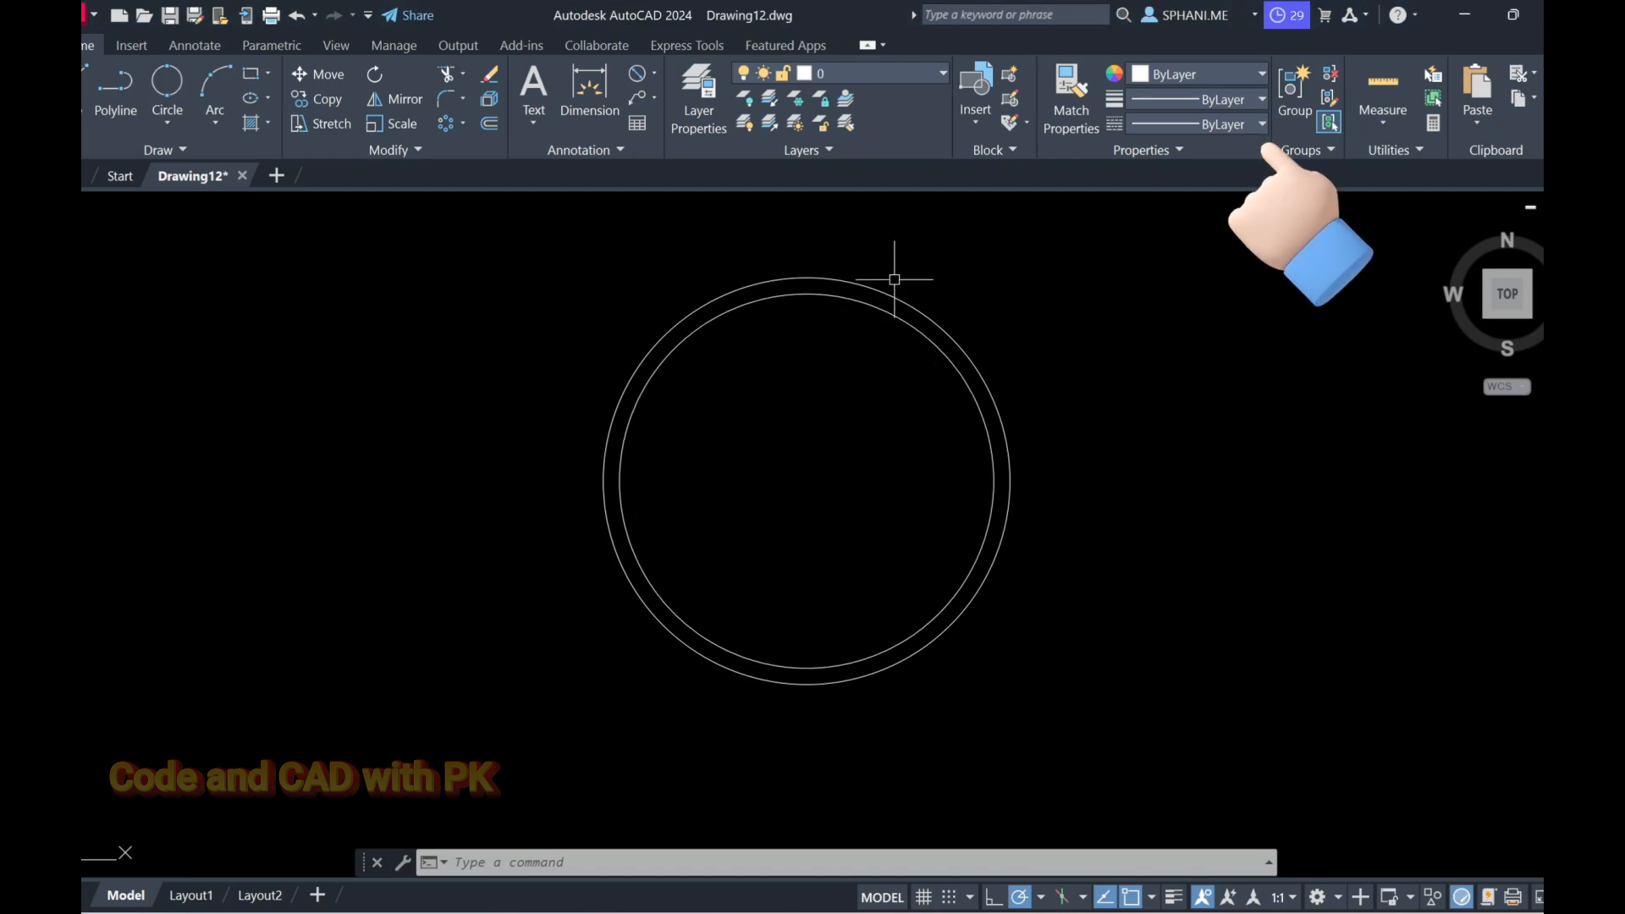
left_click(889, 296)
key("Escape")
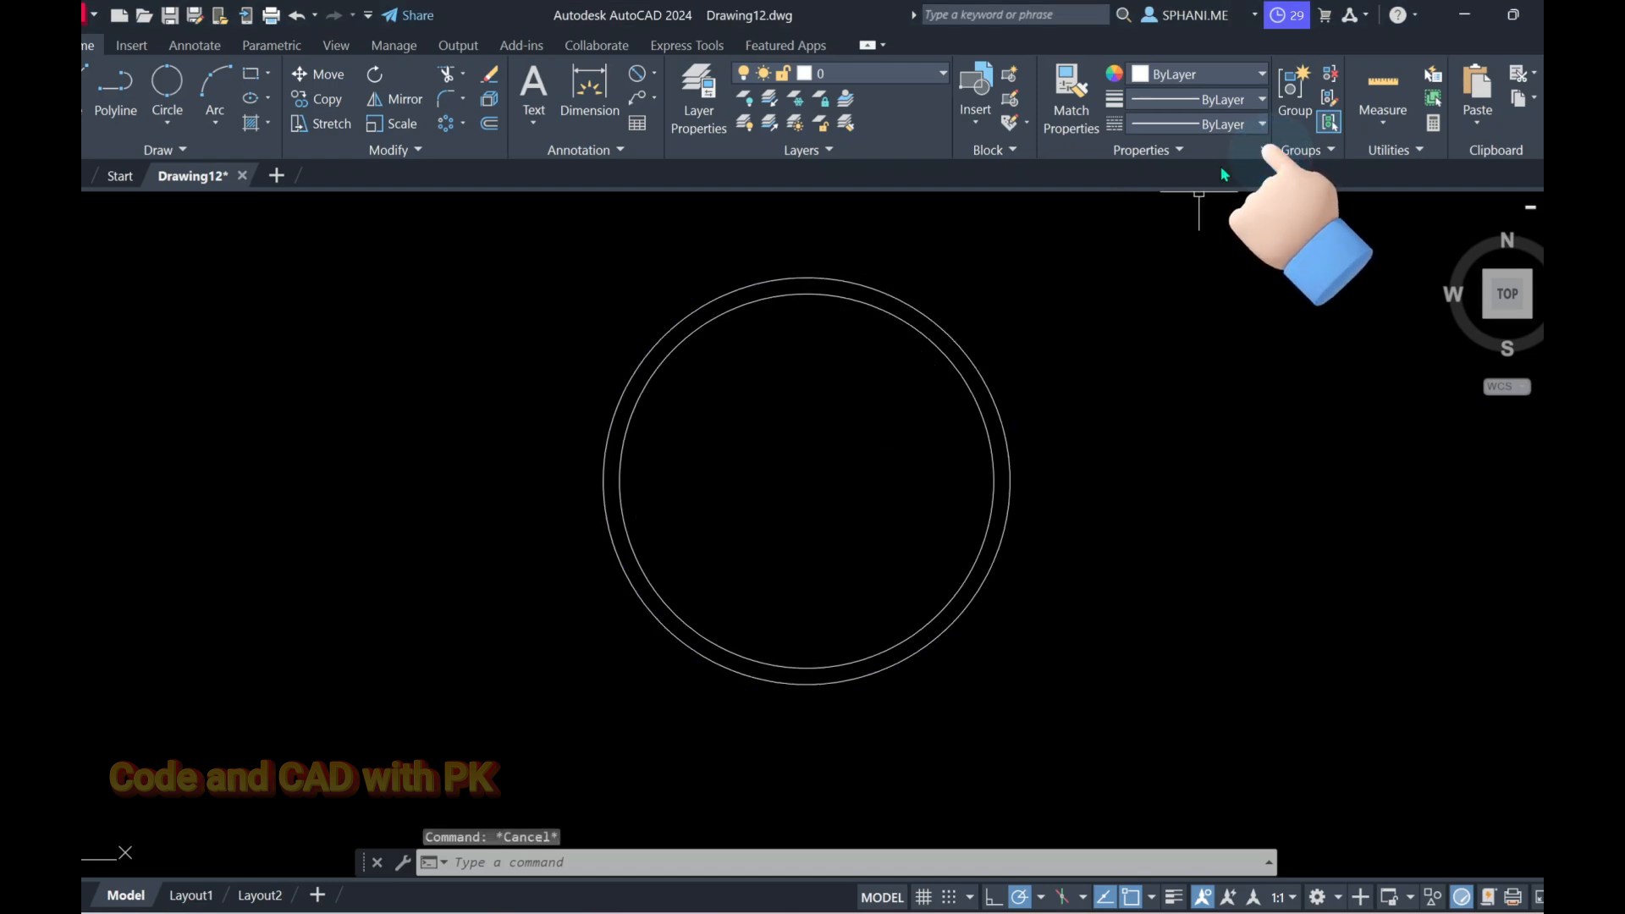
left_click(1236, 125)
left_click(1151, 230)
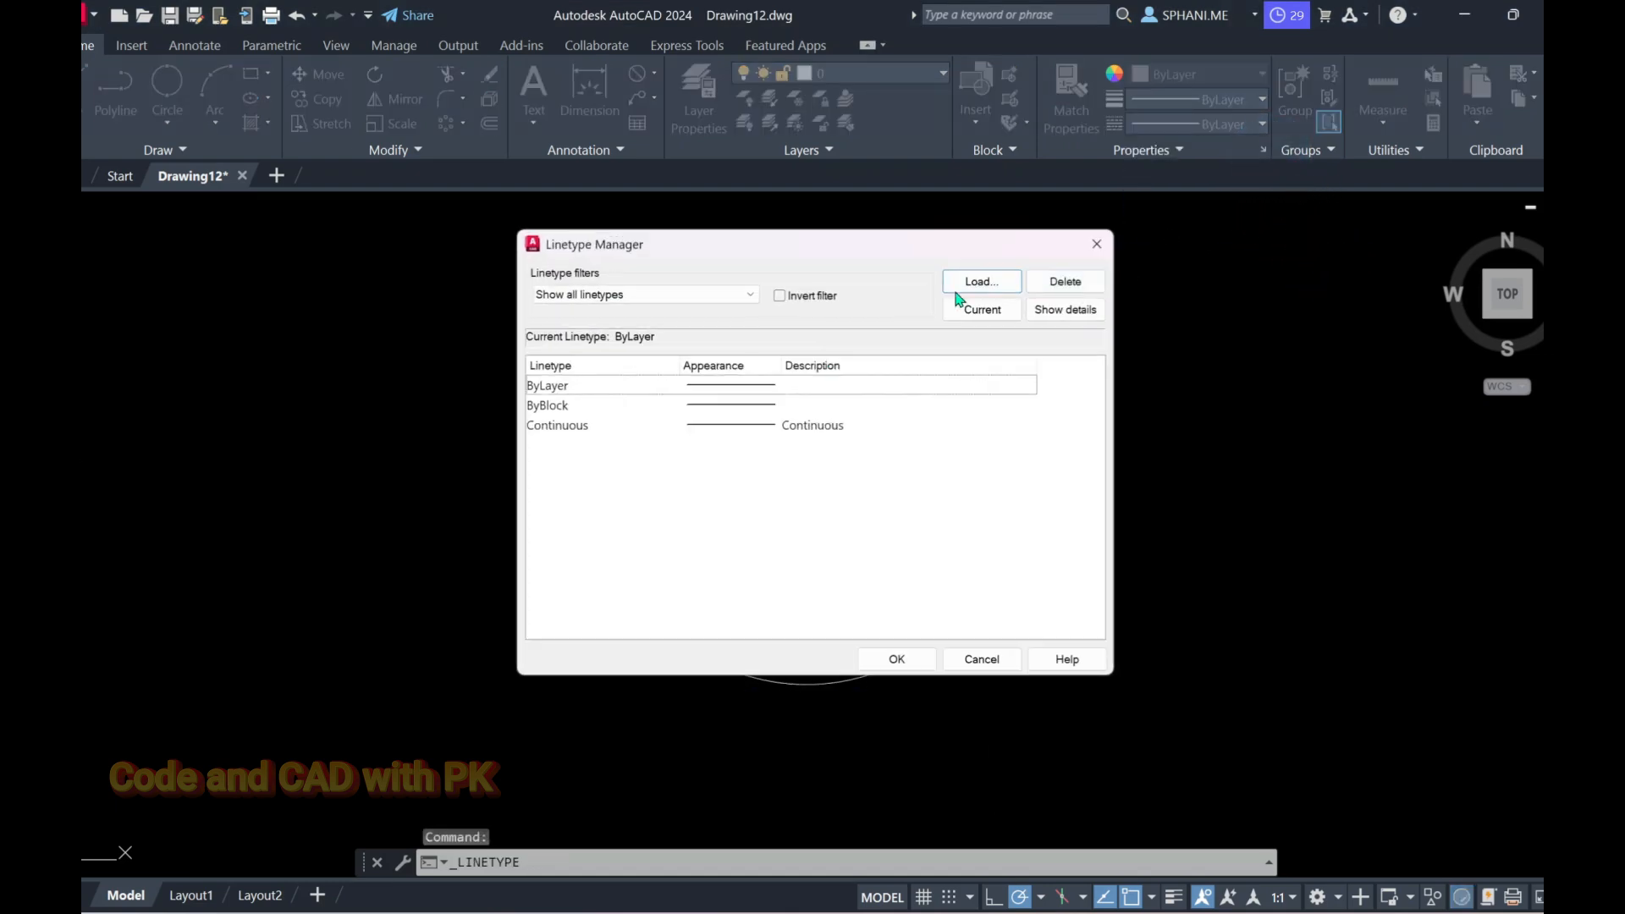
left_click(989, 276)
scroll(677, 491, "down", 4)
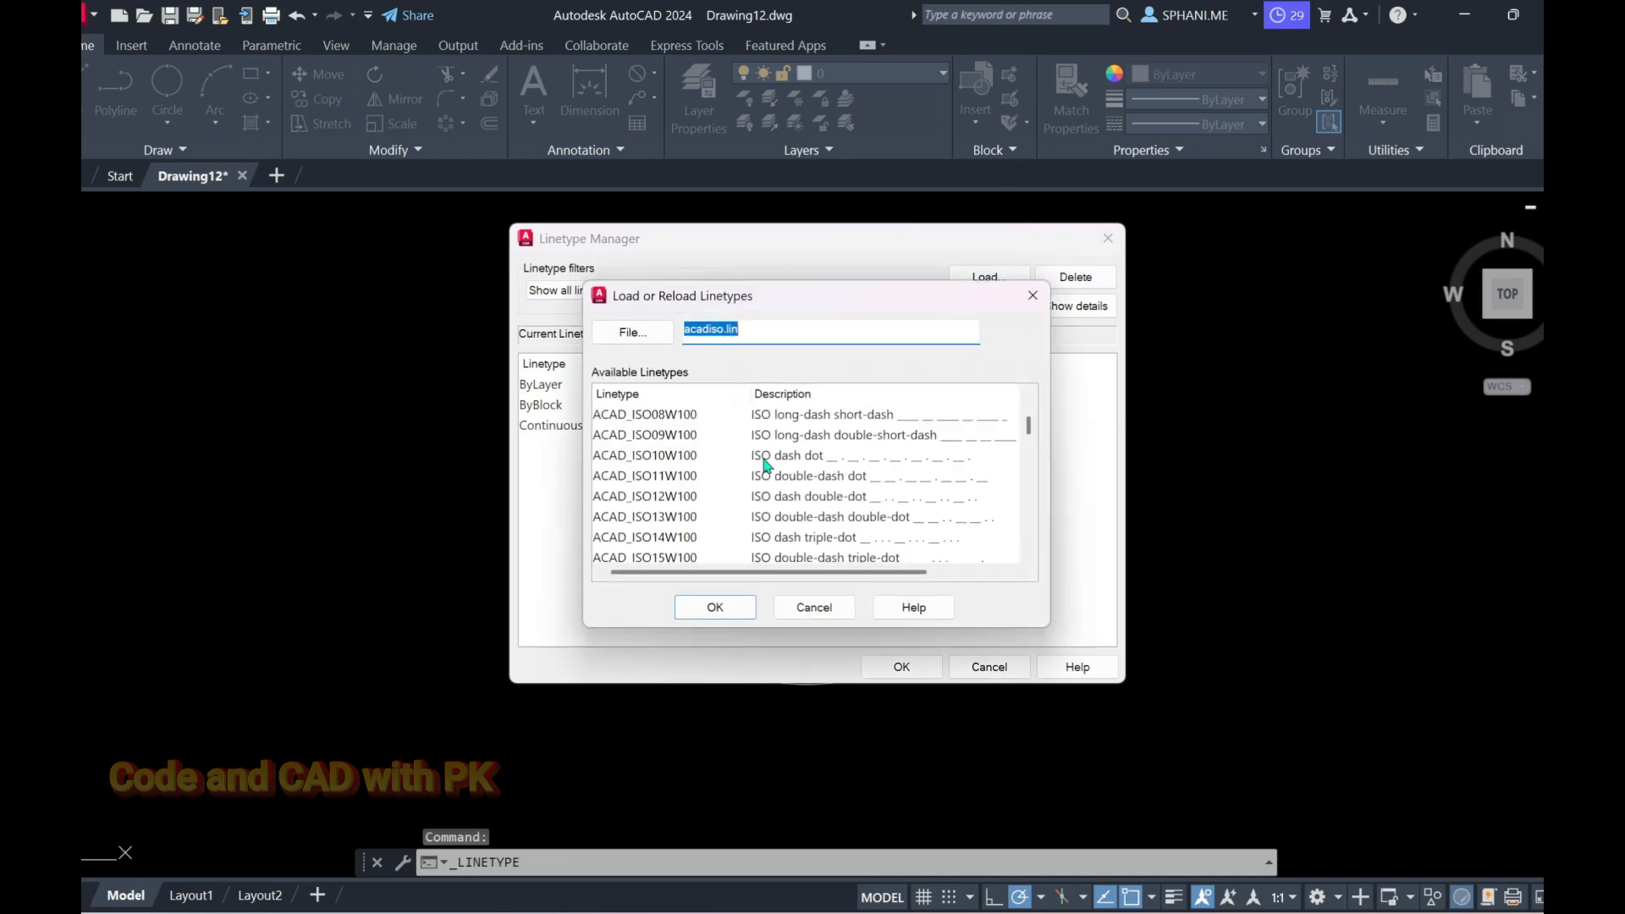
left_click(616, 536)
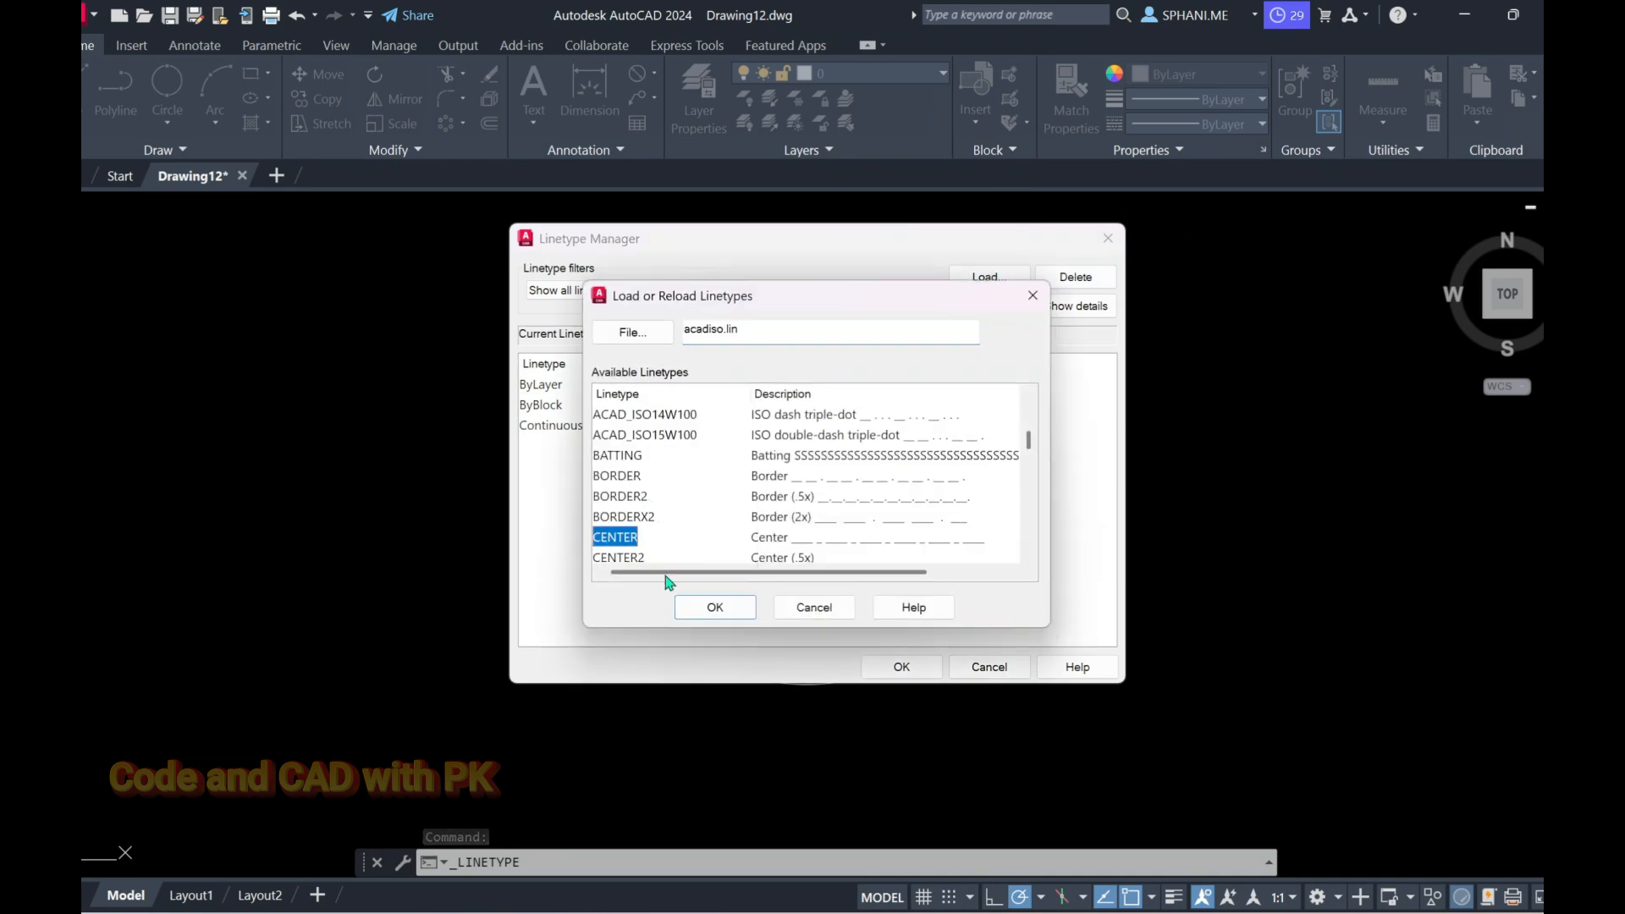
left_click(715, 607)
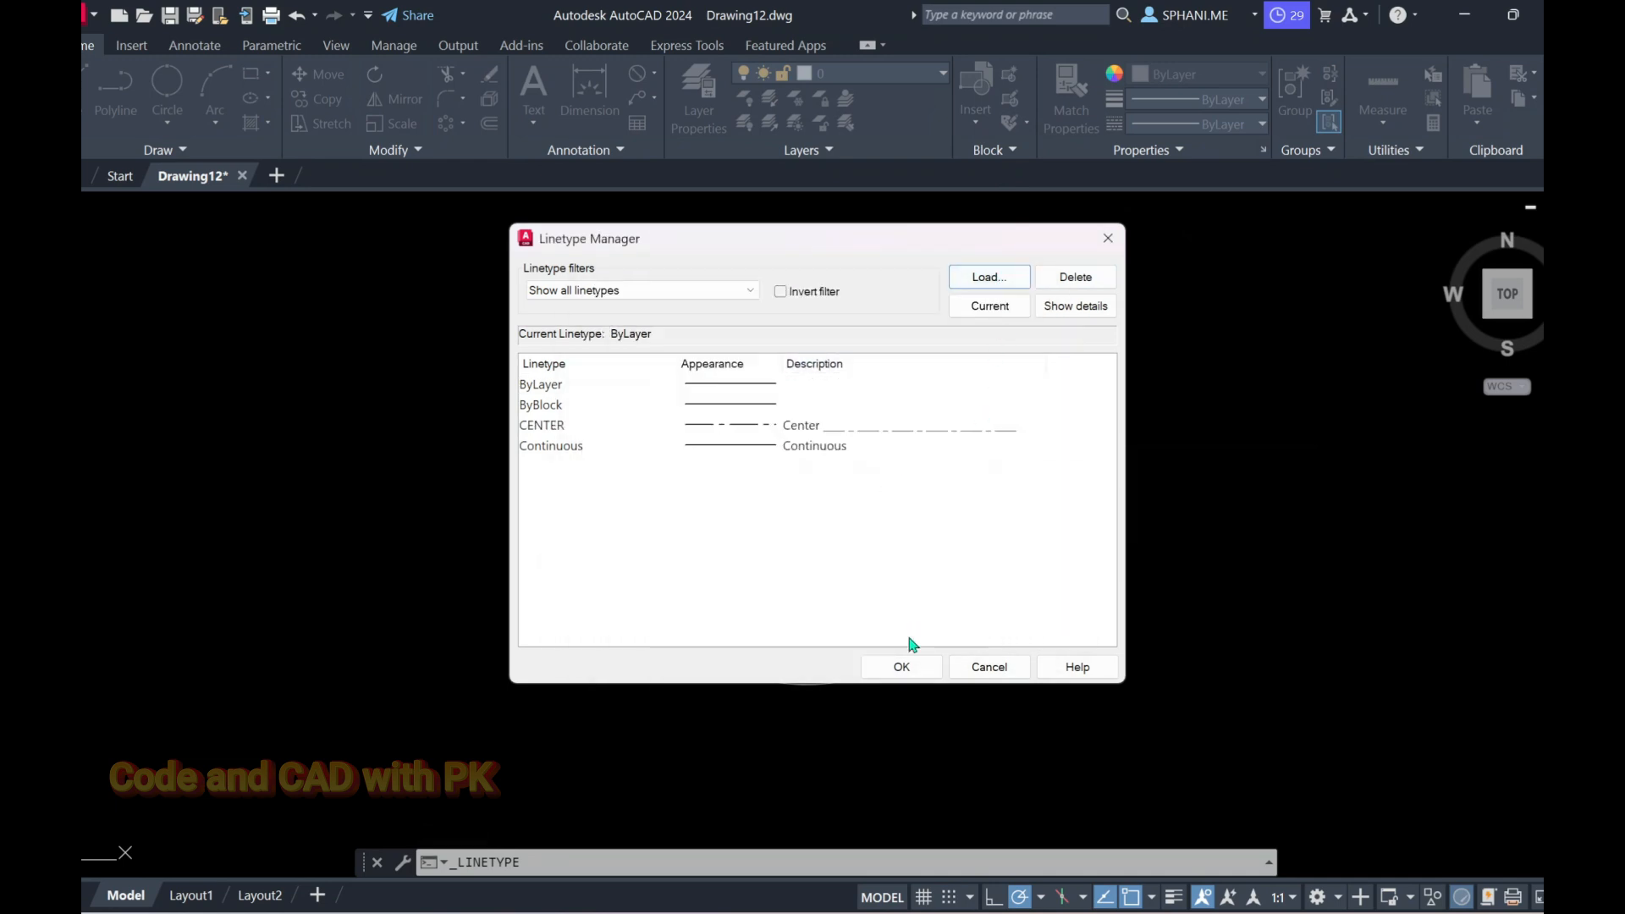
left_click(901, 667)
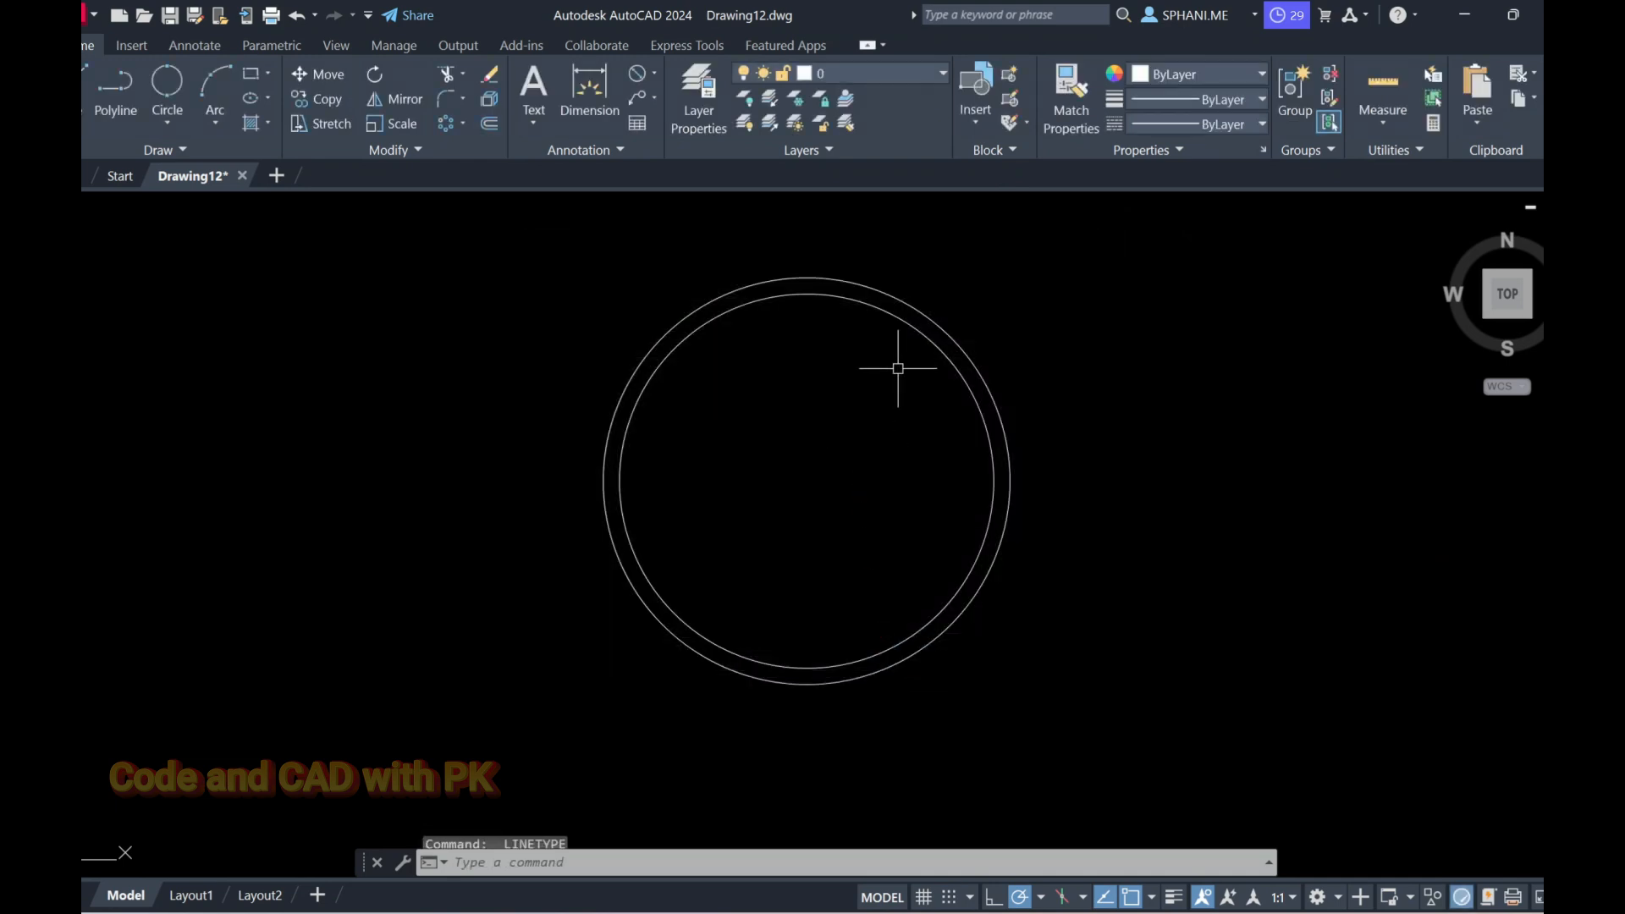
Change the linetype of the outer 100 mm circle to CENTER.
left_click(911, 311)
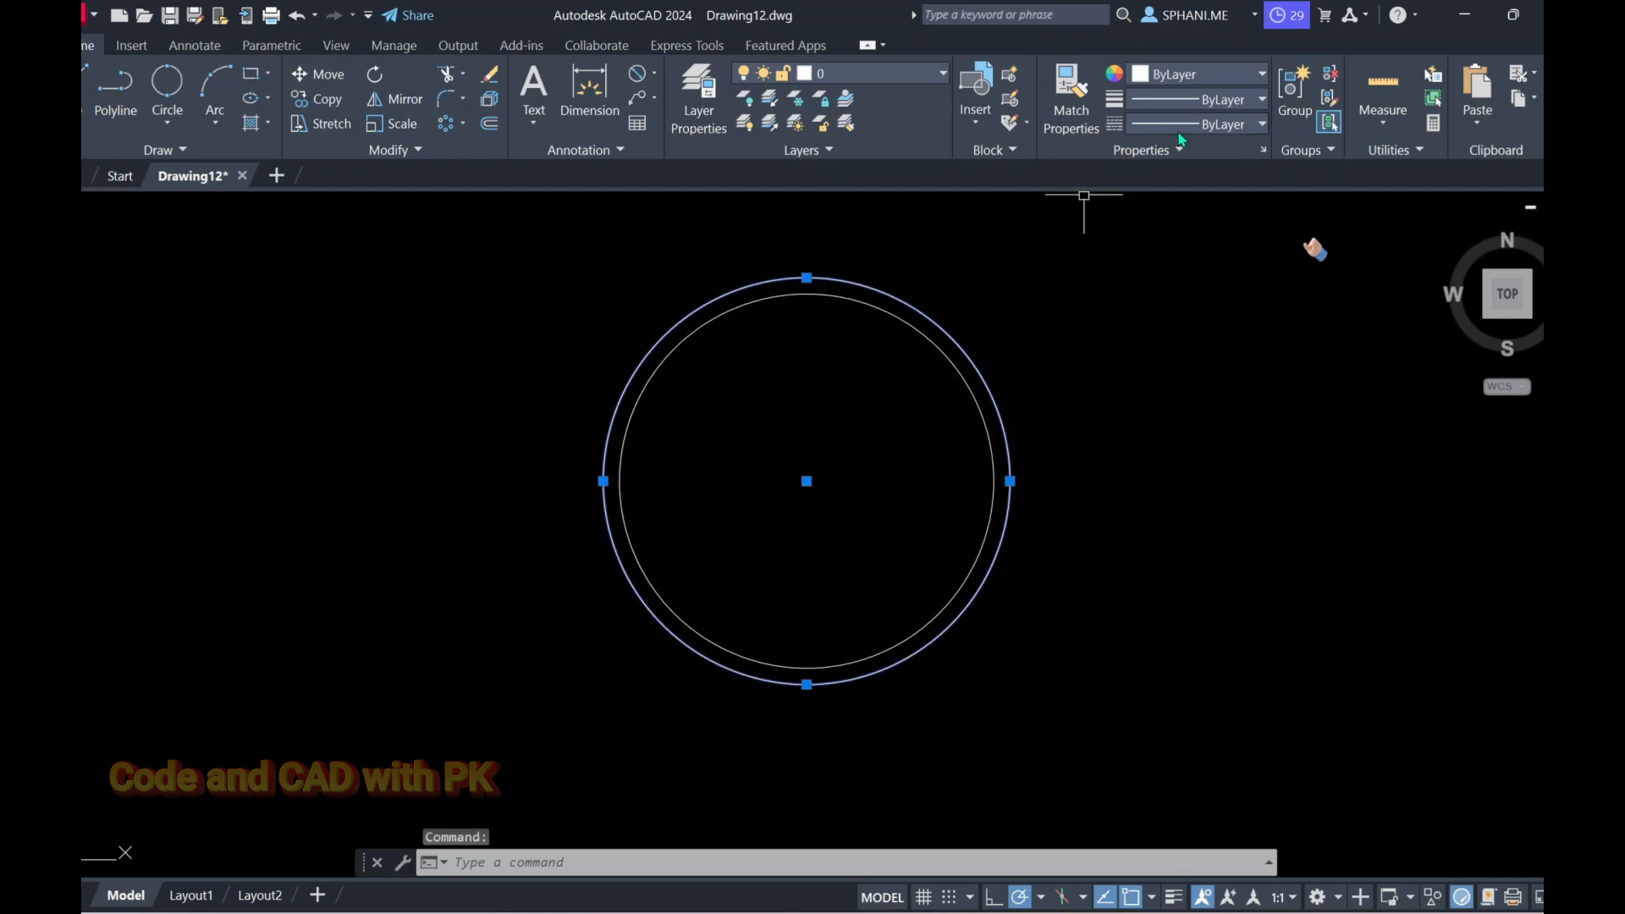
left_click(1228, 125)
left_click(1185, 201)
key("Escape")
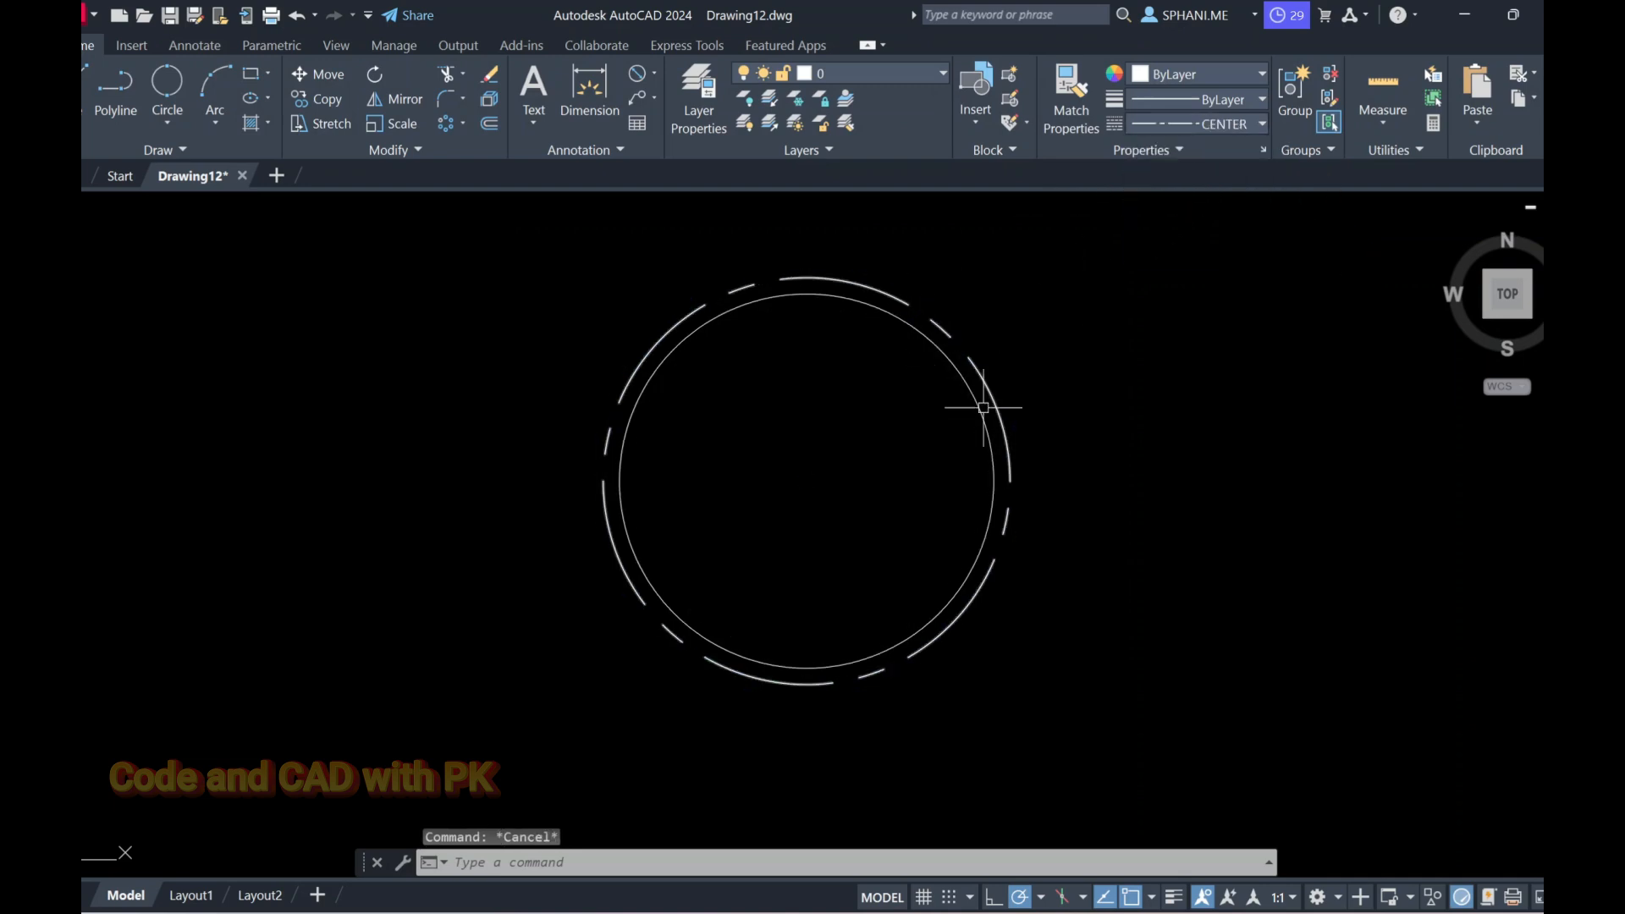
Set the global linetype scale factor to 0.5 with LTSCALE.
type("lts")
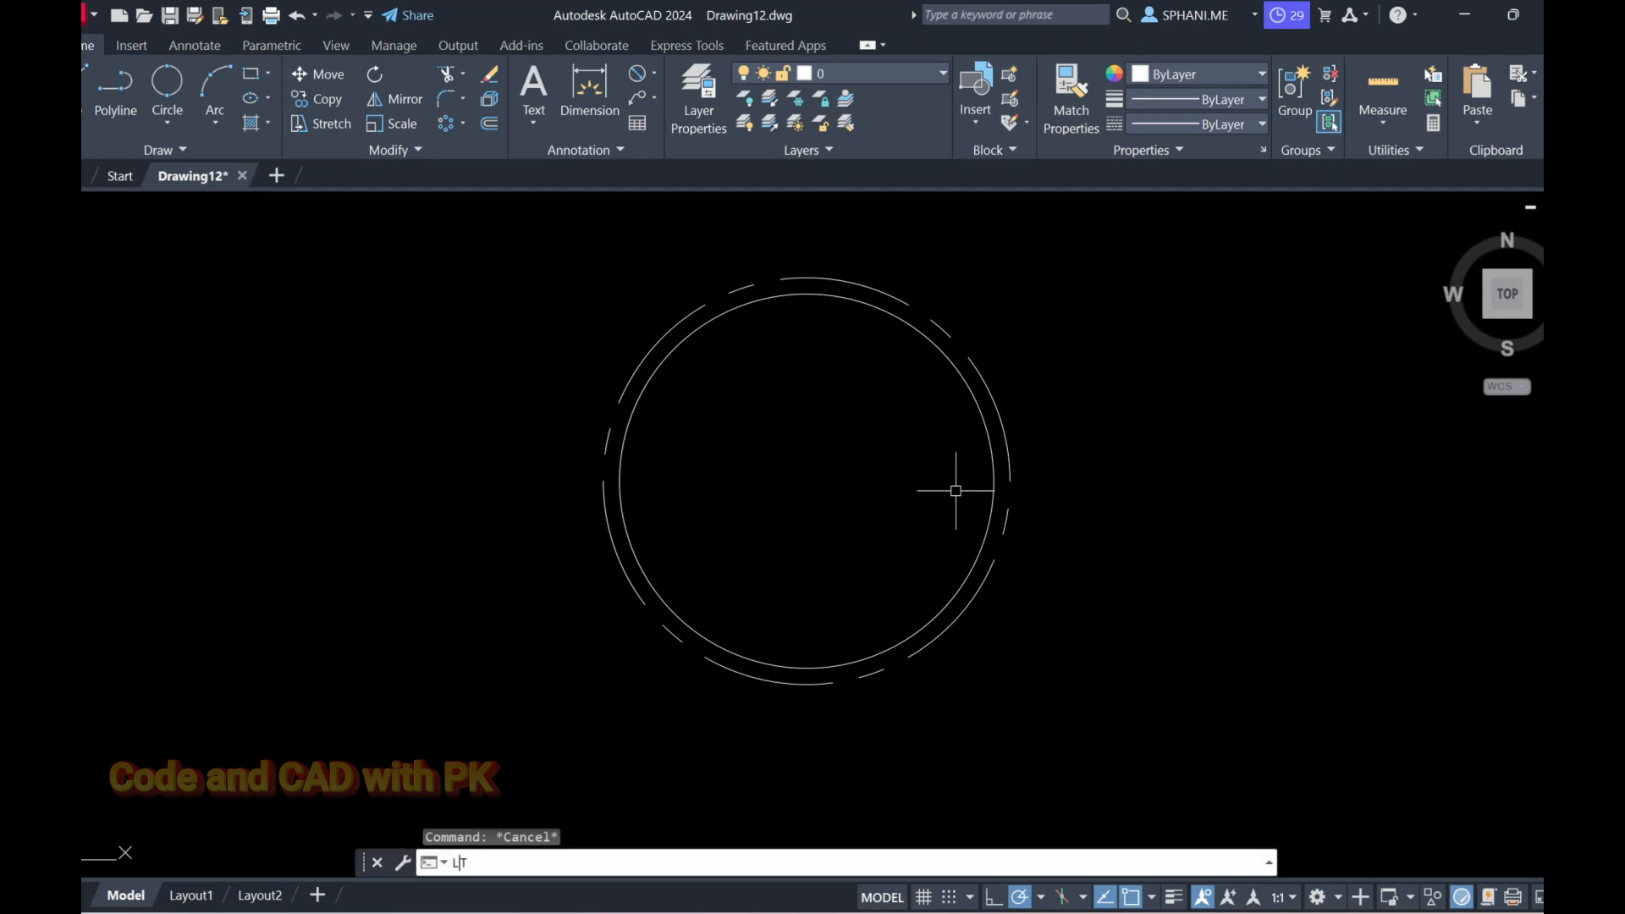
key("Return")
type("0.5")
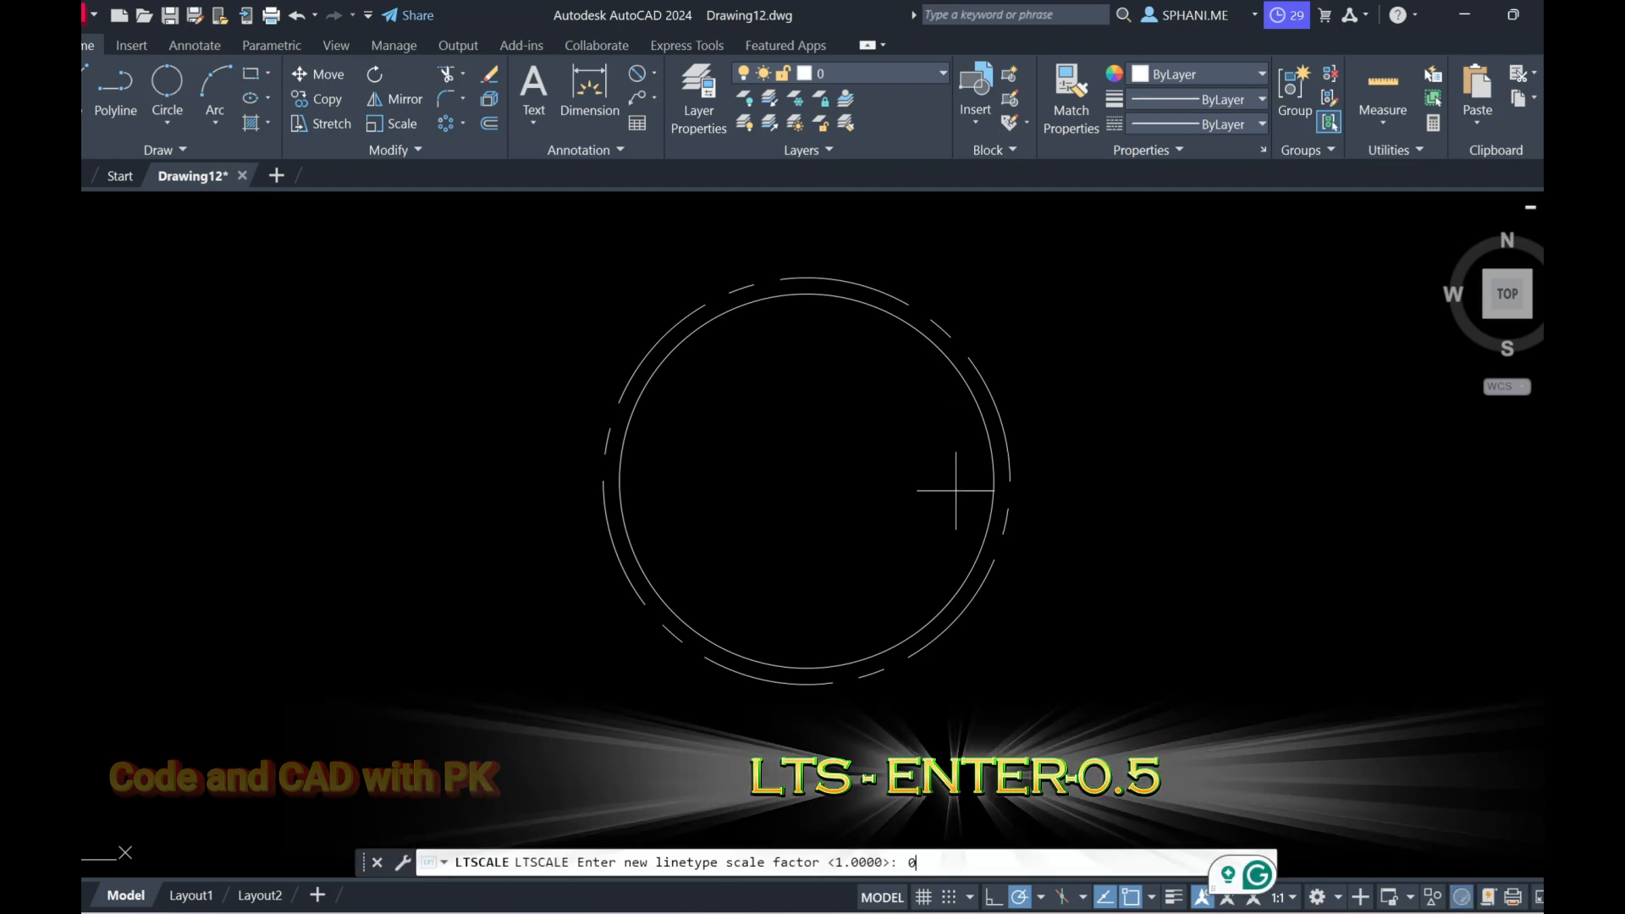
key("Return")
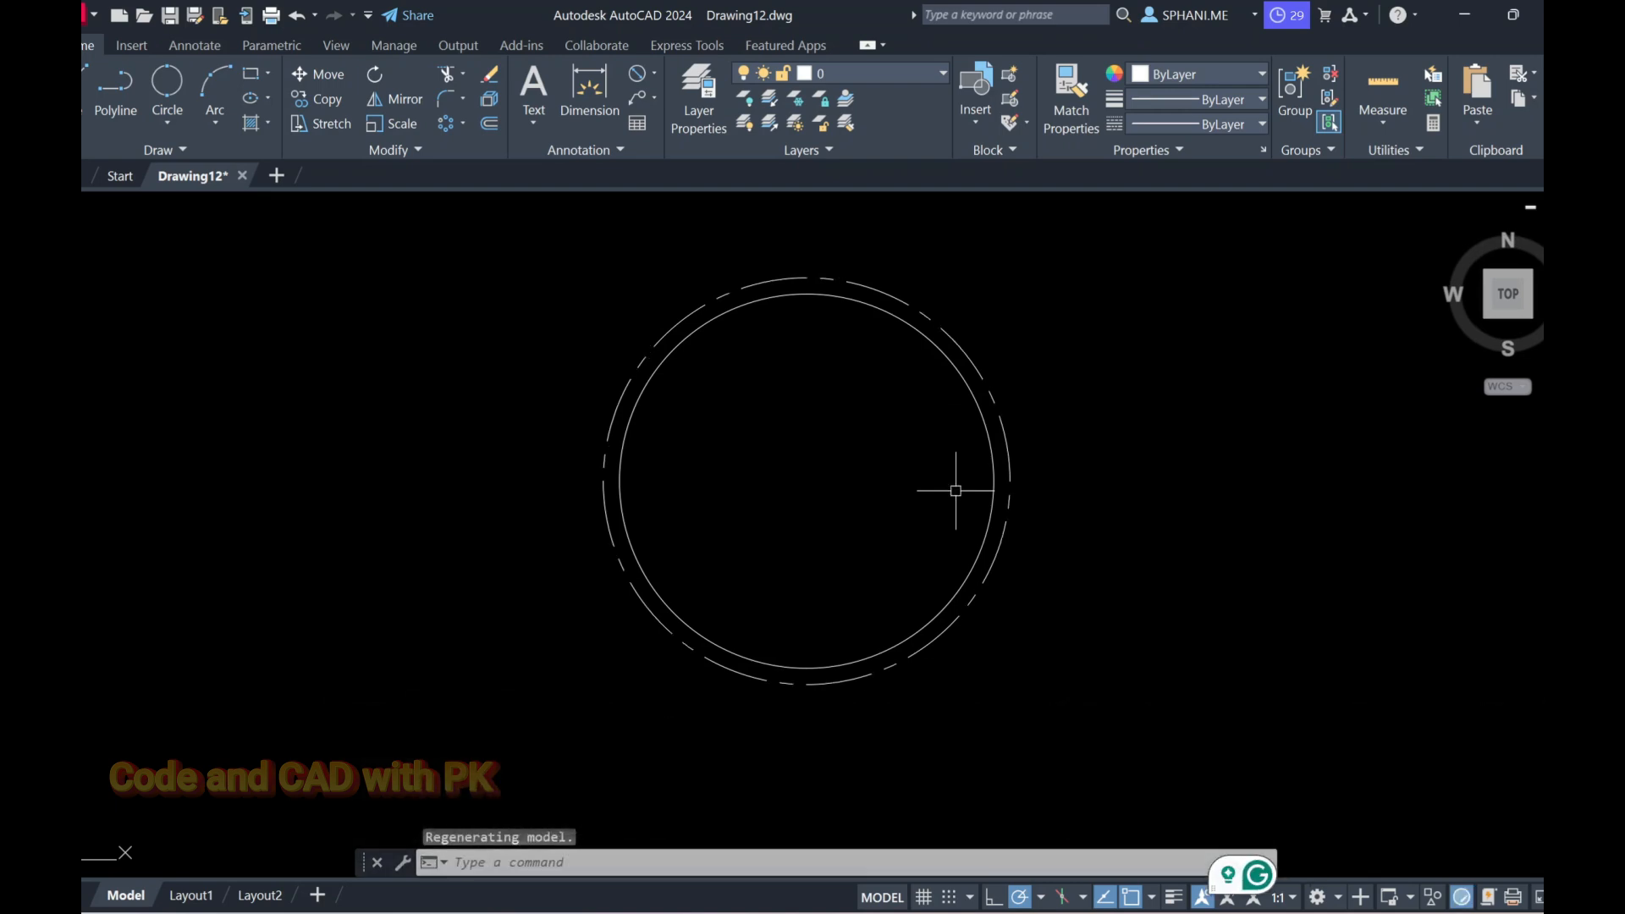
scroll(879, 415, "up", 2)
mouse_move(879, 416)
middle_mouse_down()
mouse_move(885, 457)
mouse_move(886, 423)
middle_mouse_up()
key("Escape")
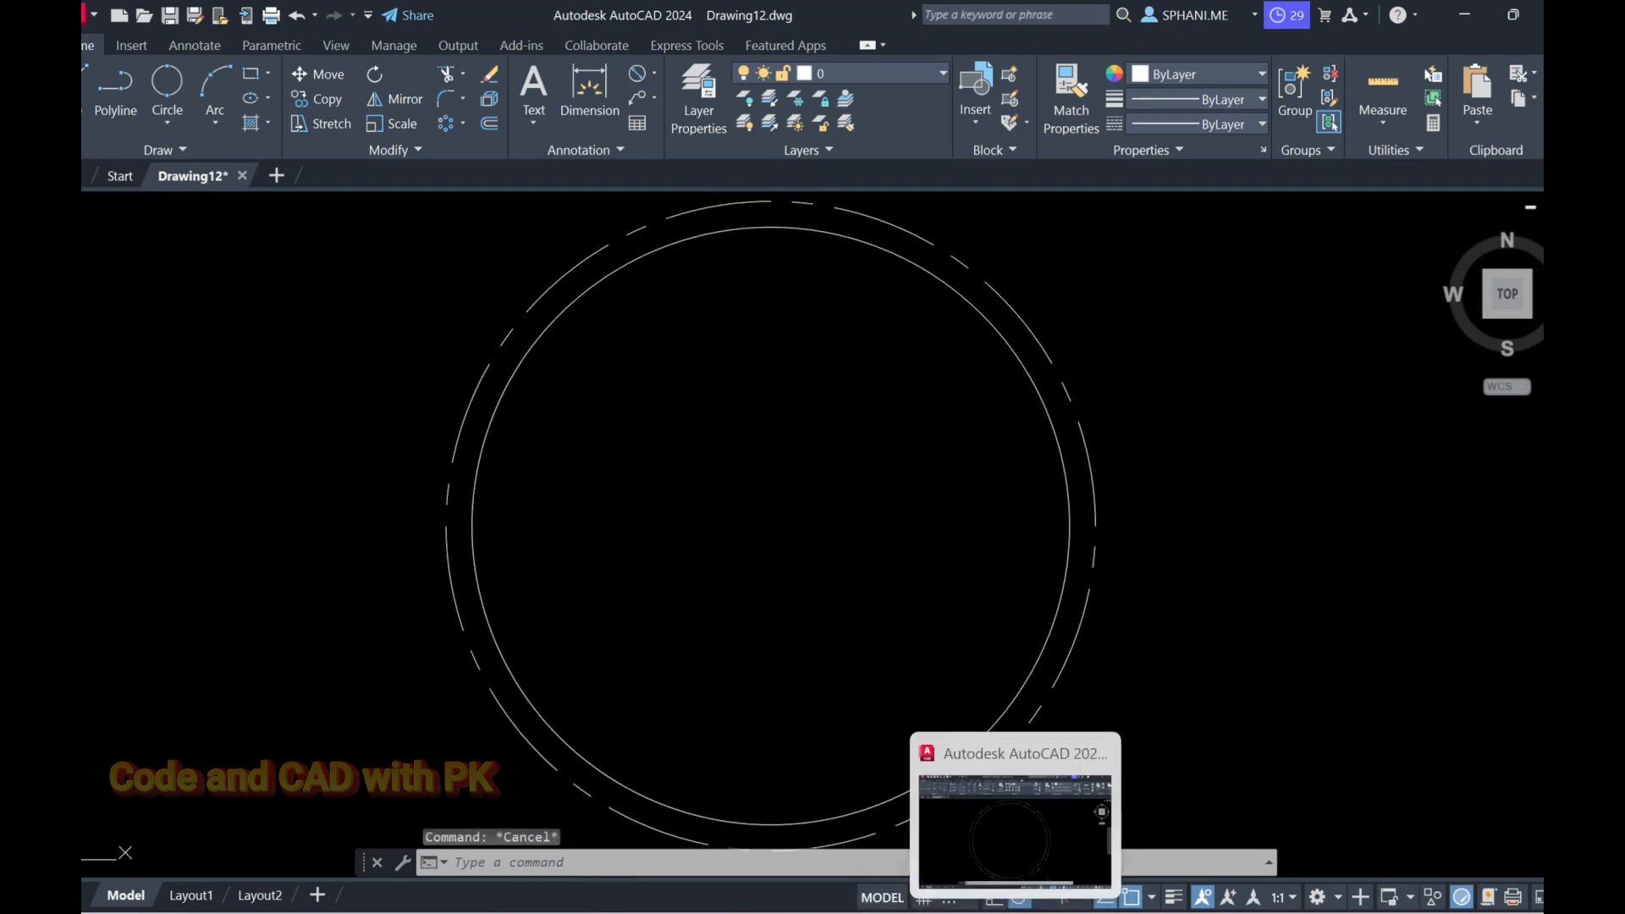
Check the lobe radius in the reference figure and draw a circle of radius 10 centred on the 100 mm circle's right quadrant.
left_click(1035, 889)
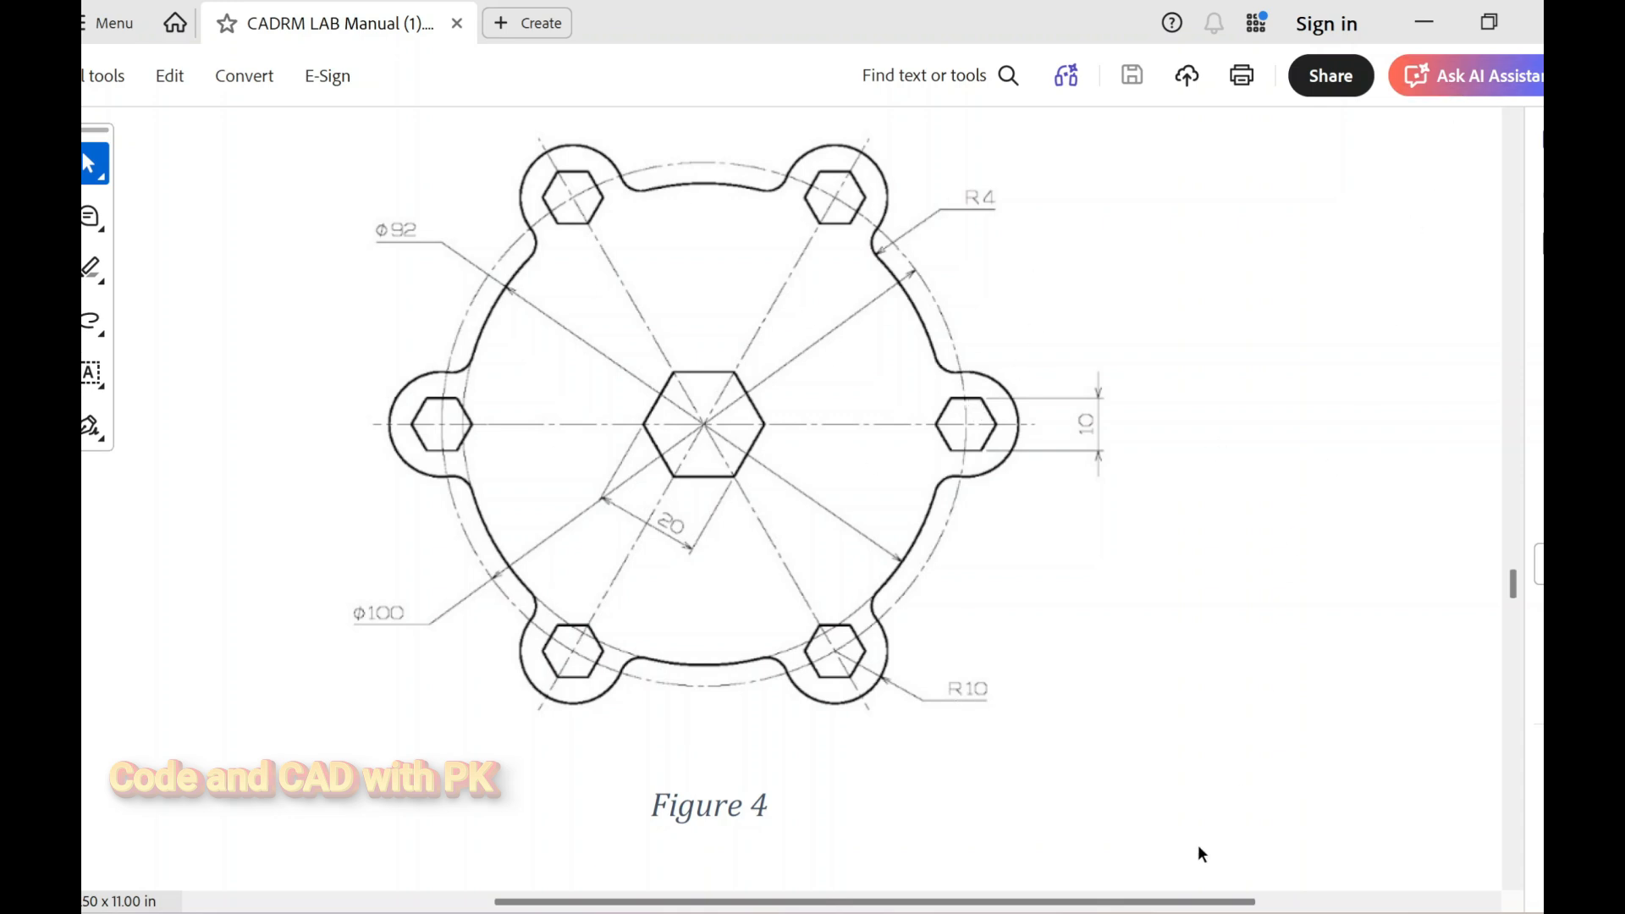
left_click(1020, 912)
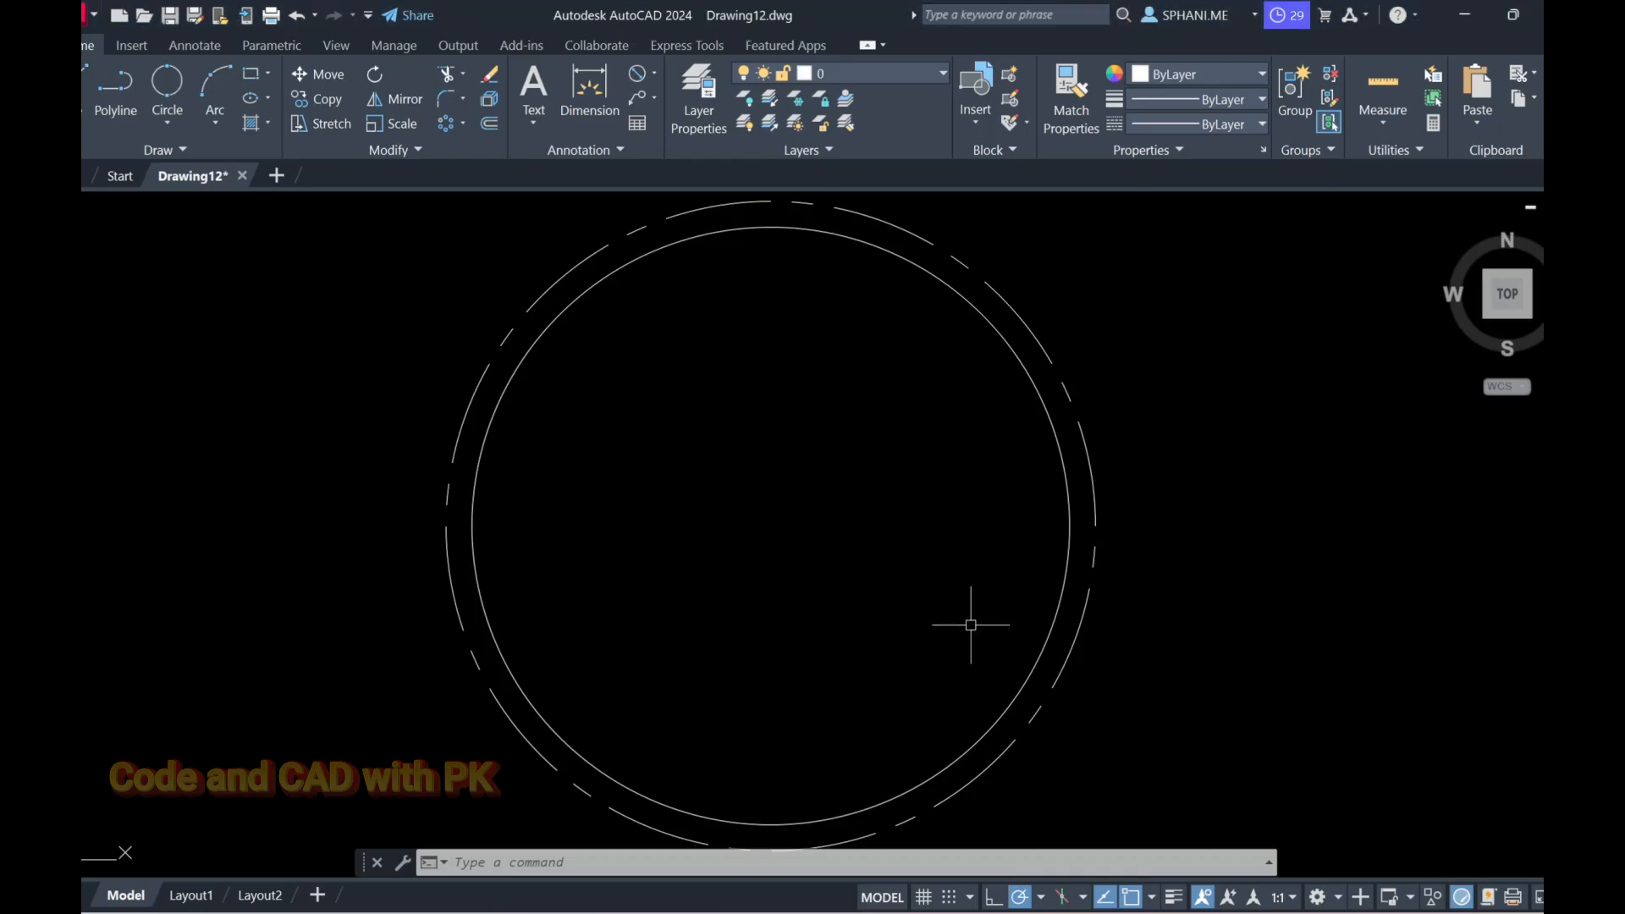
type("c")
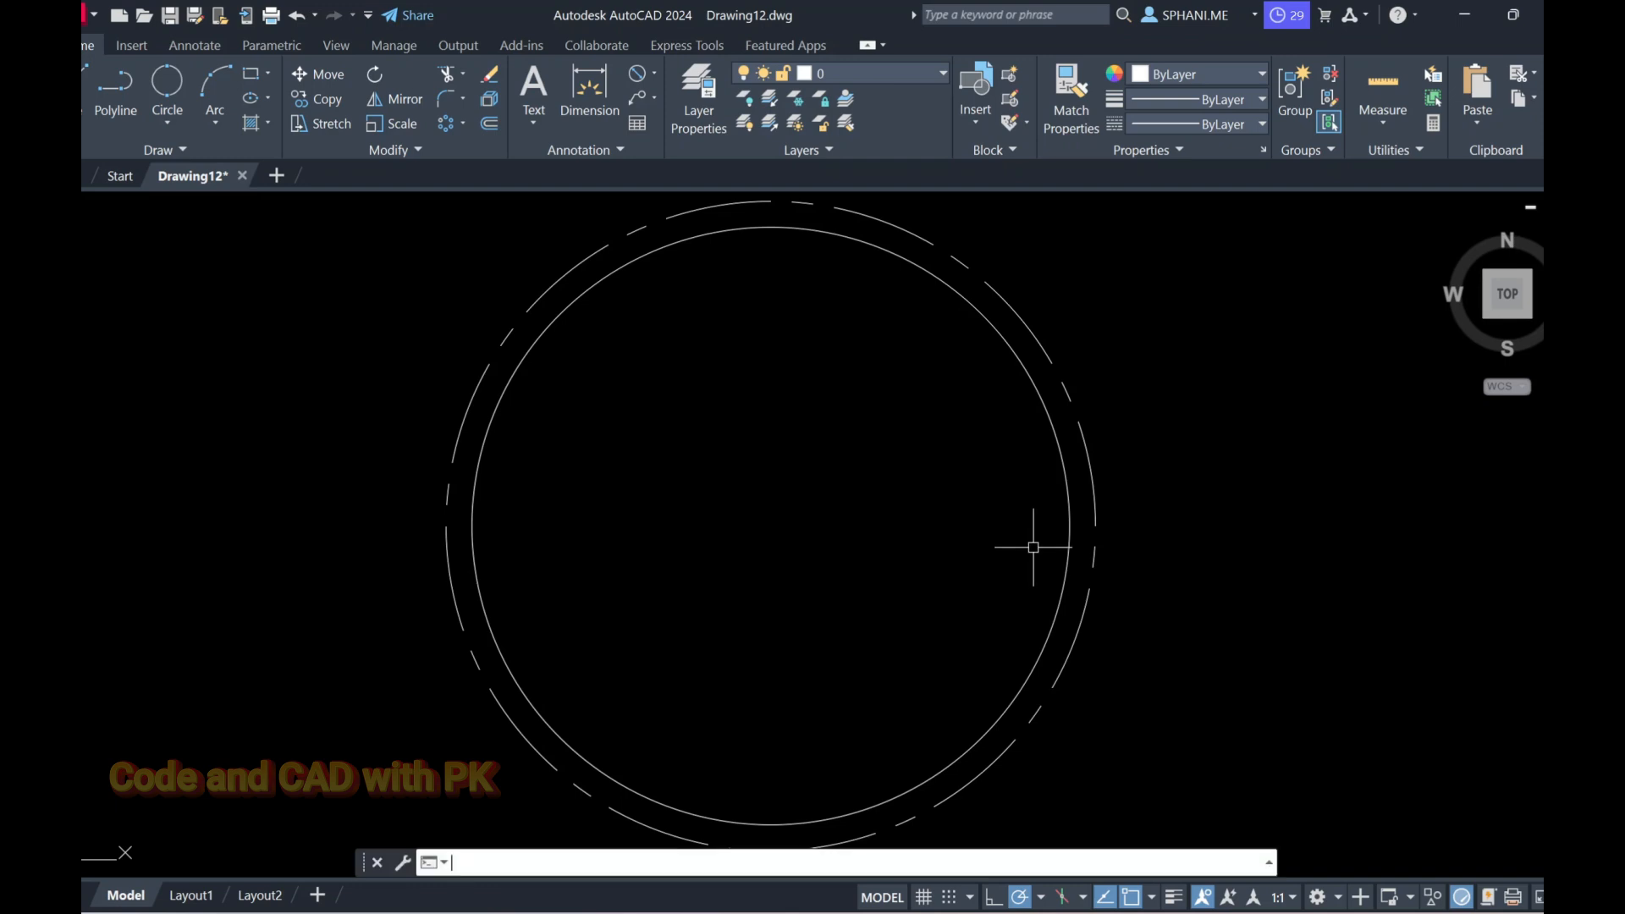
key("Return")
left_click(1095, 526)
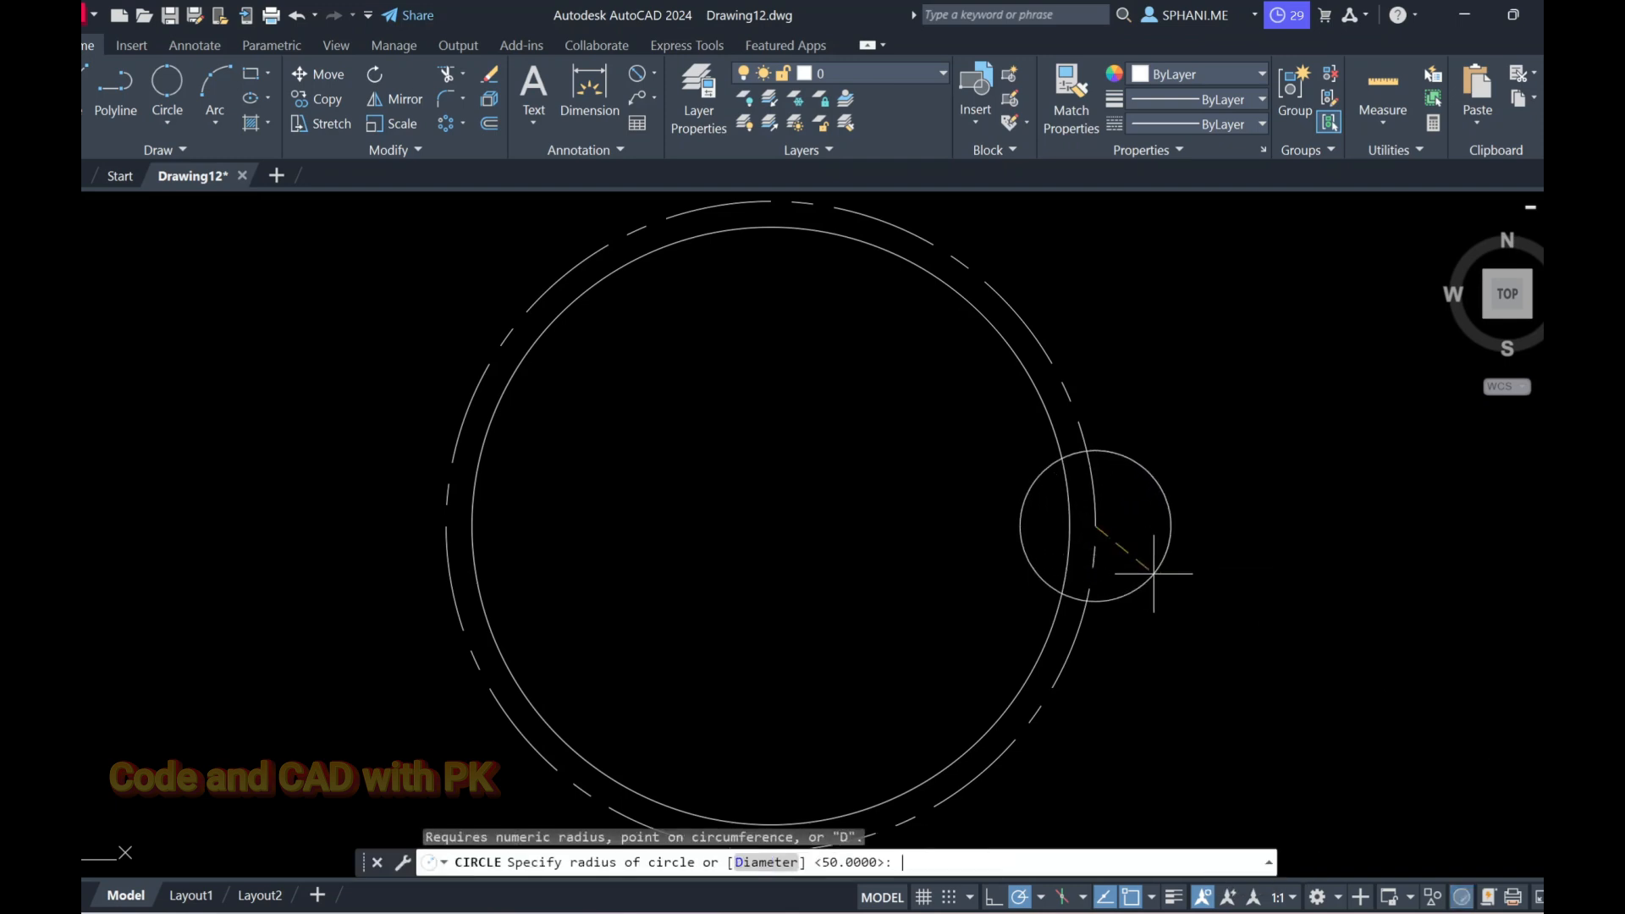
type("10")
key("Return")
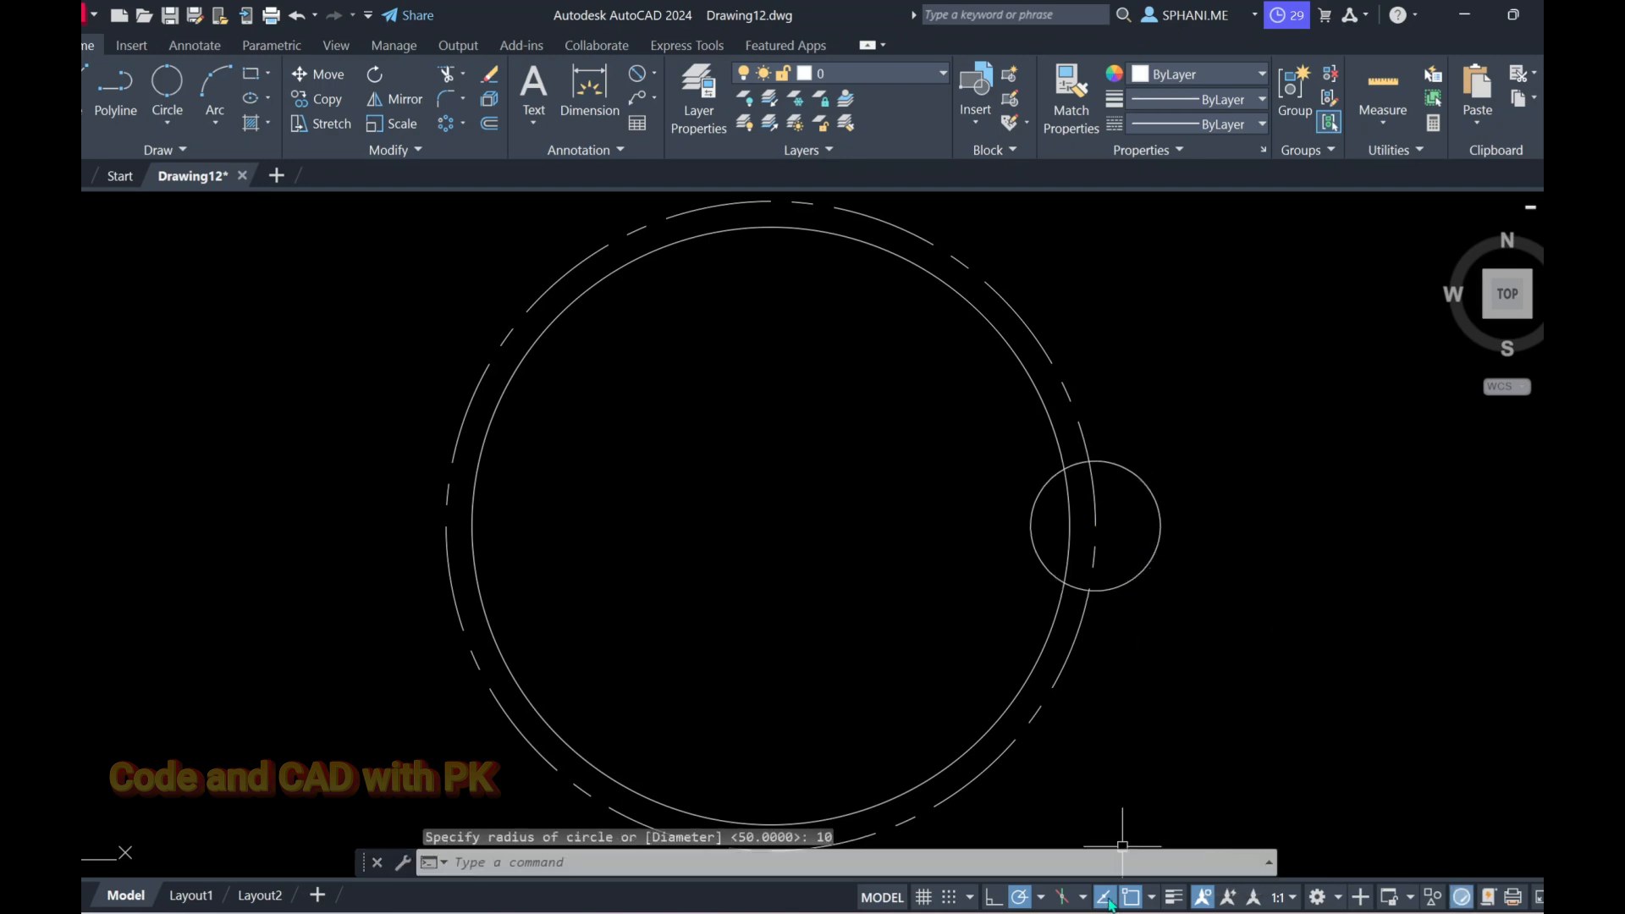
Check the reference figure and fillet the upper junction of the 92 mm circle and the lobe circle with radius 4.
key("alt+Tab")
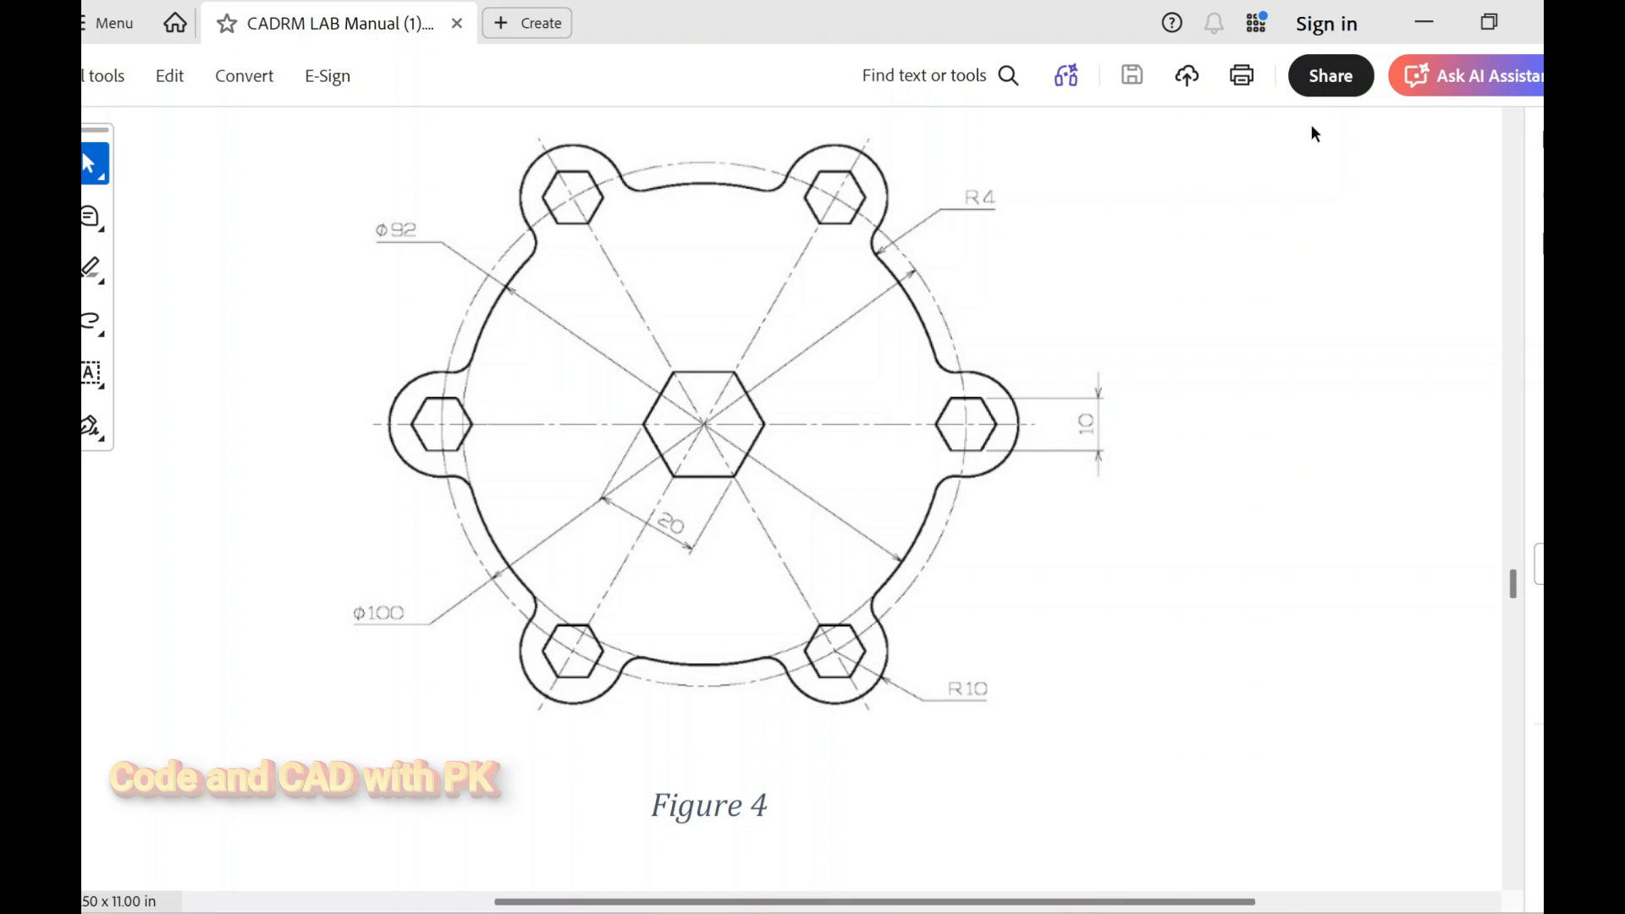
left_click(1424, 22)
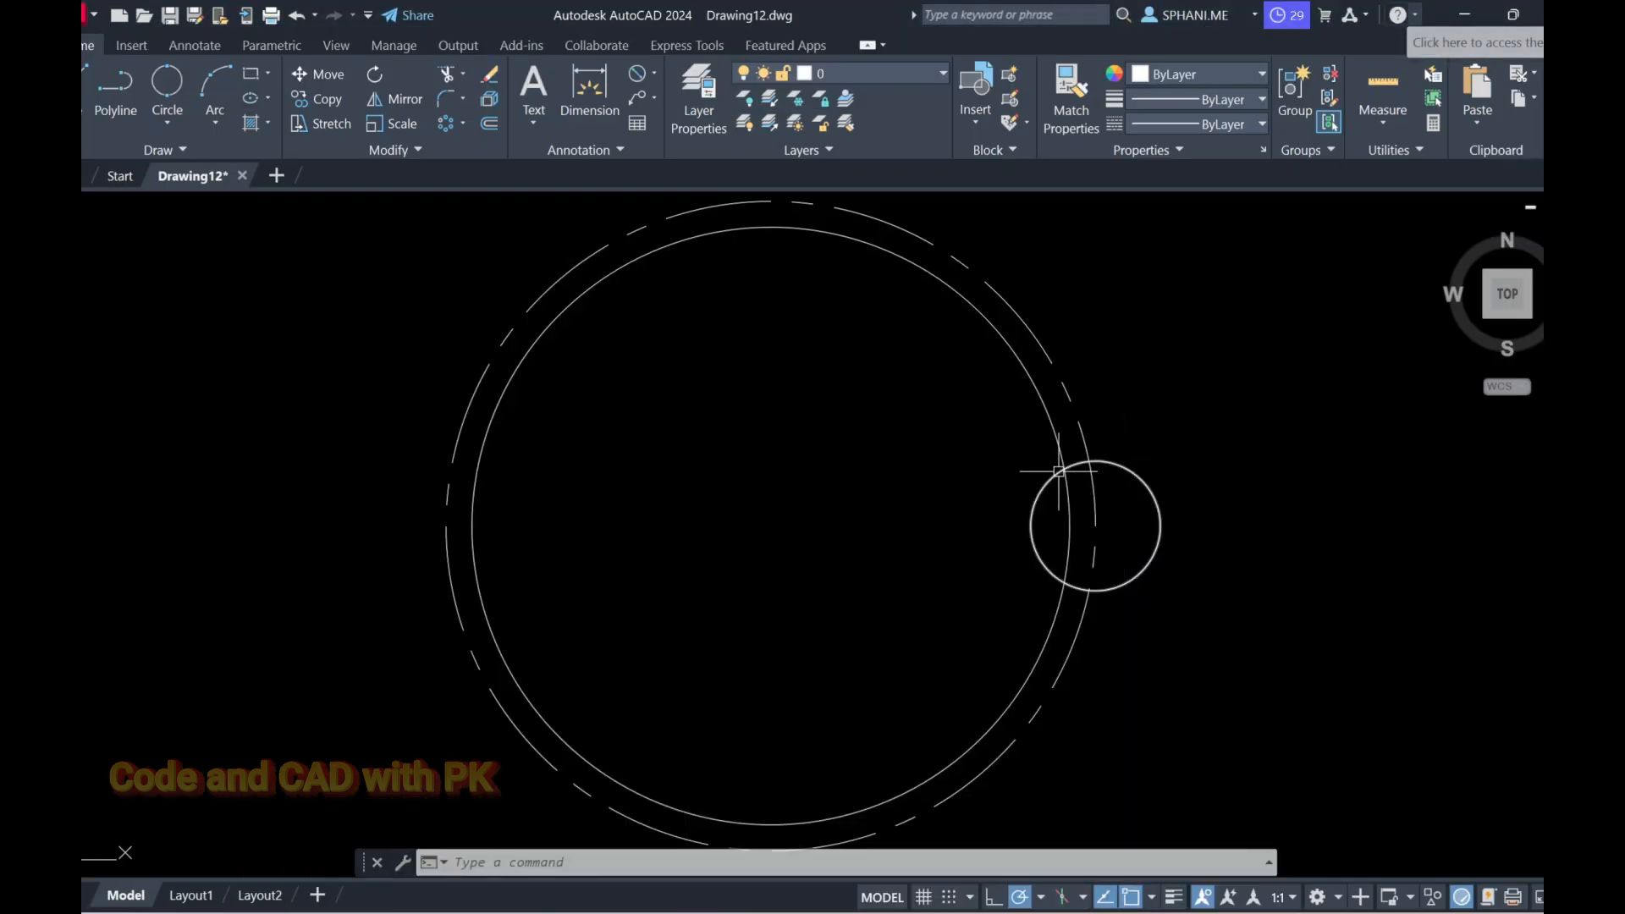
scroll(1058, 471, "up", 2)
type("f")
key("Return")
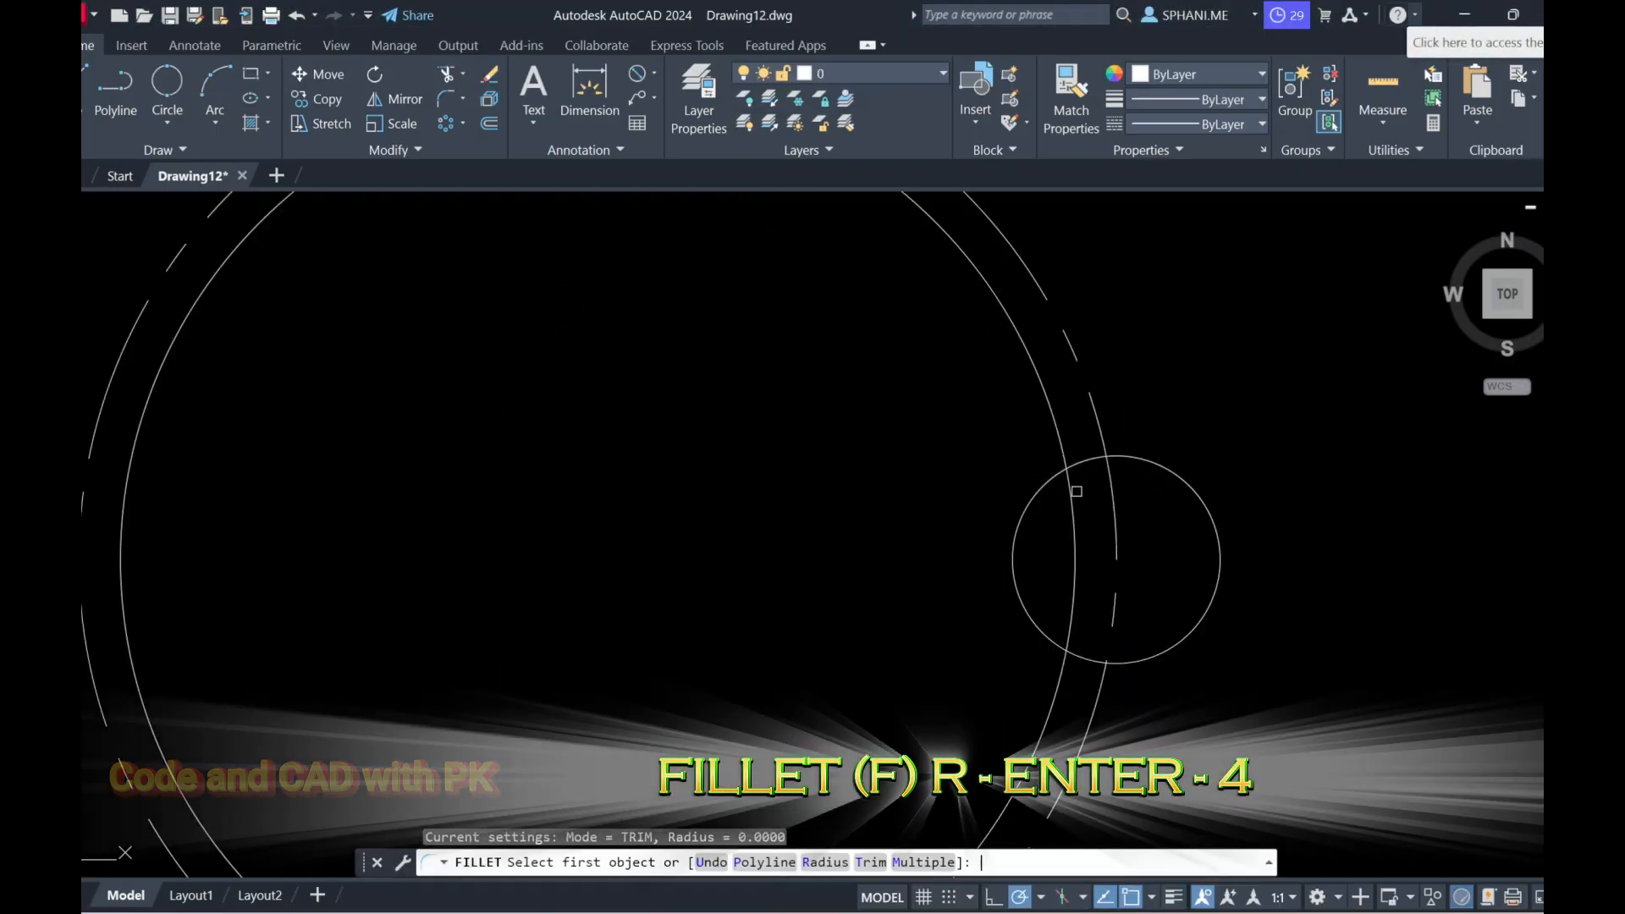
type("R")
key("Return")
type("4")
key("Return")
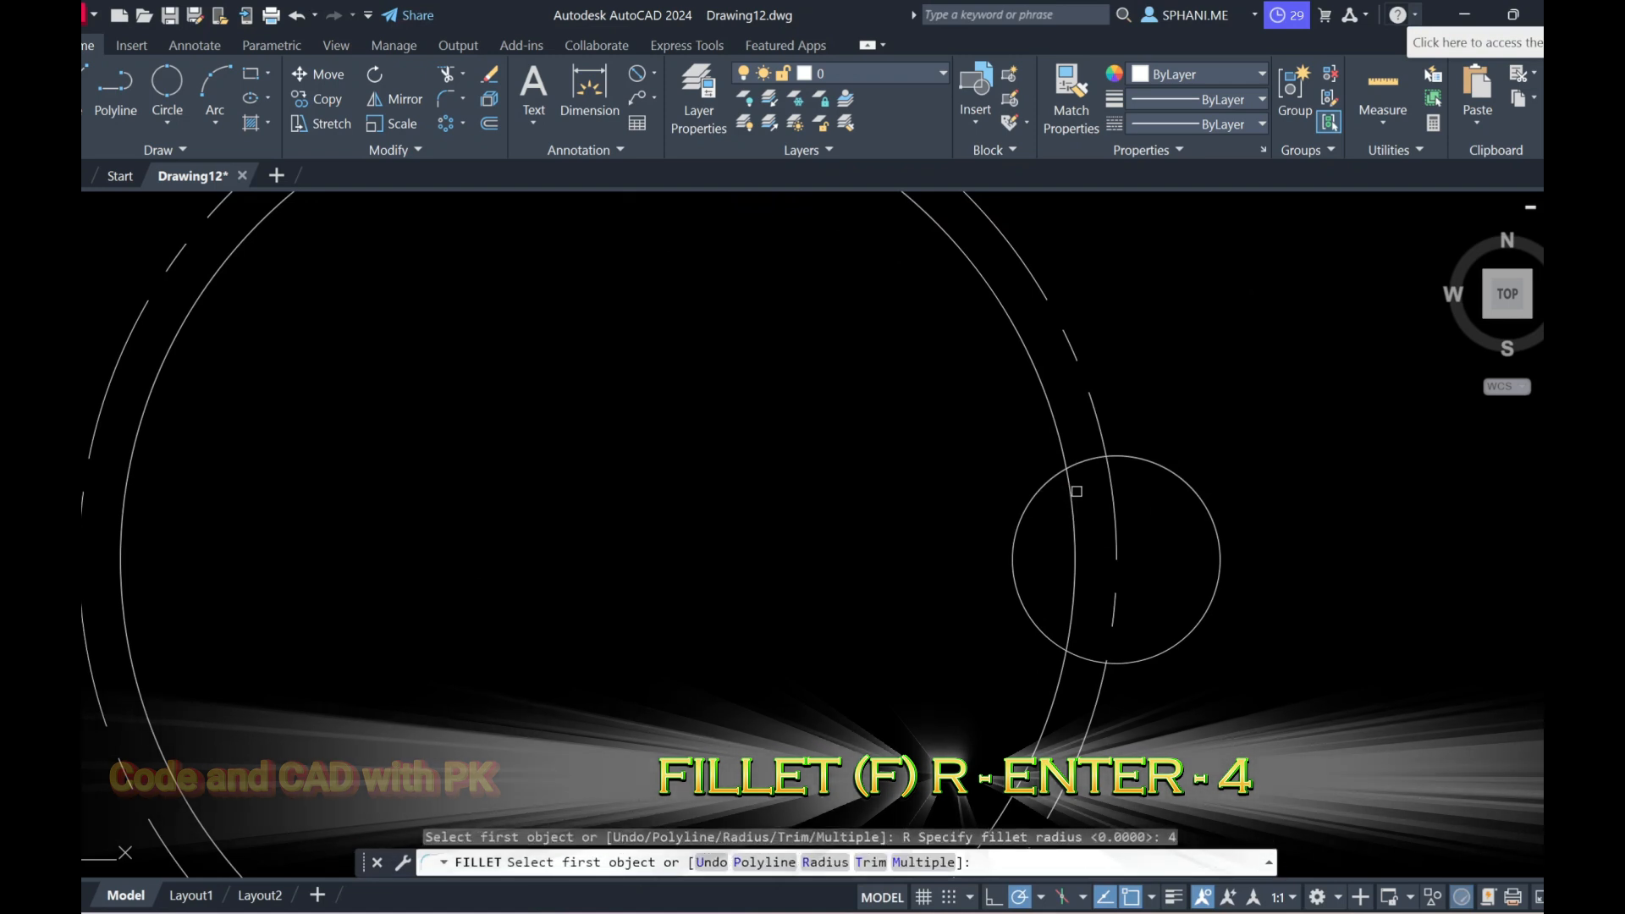
left_click(1052, 438)
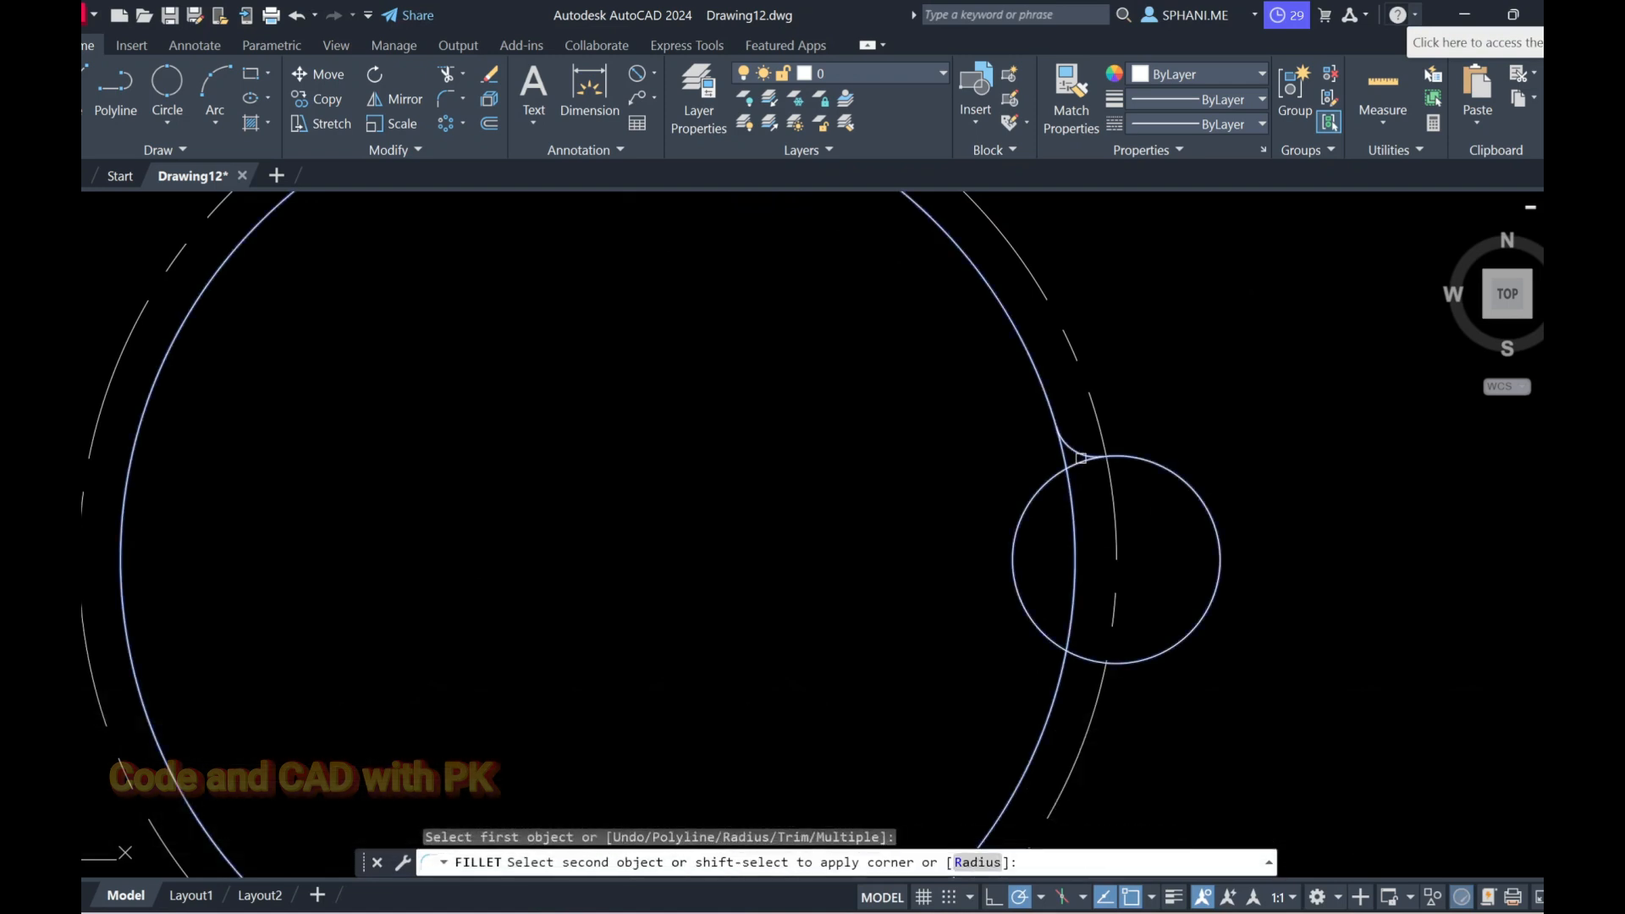
left_click(1081, 641)
Fillet the lower junction of the 92 mm circle and the lobe circle with the same radius.
key("Return")
left_click(1056, 698)
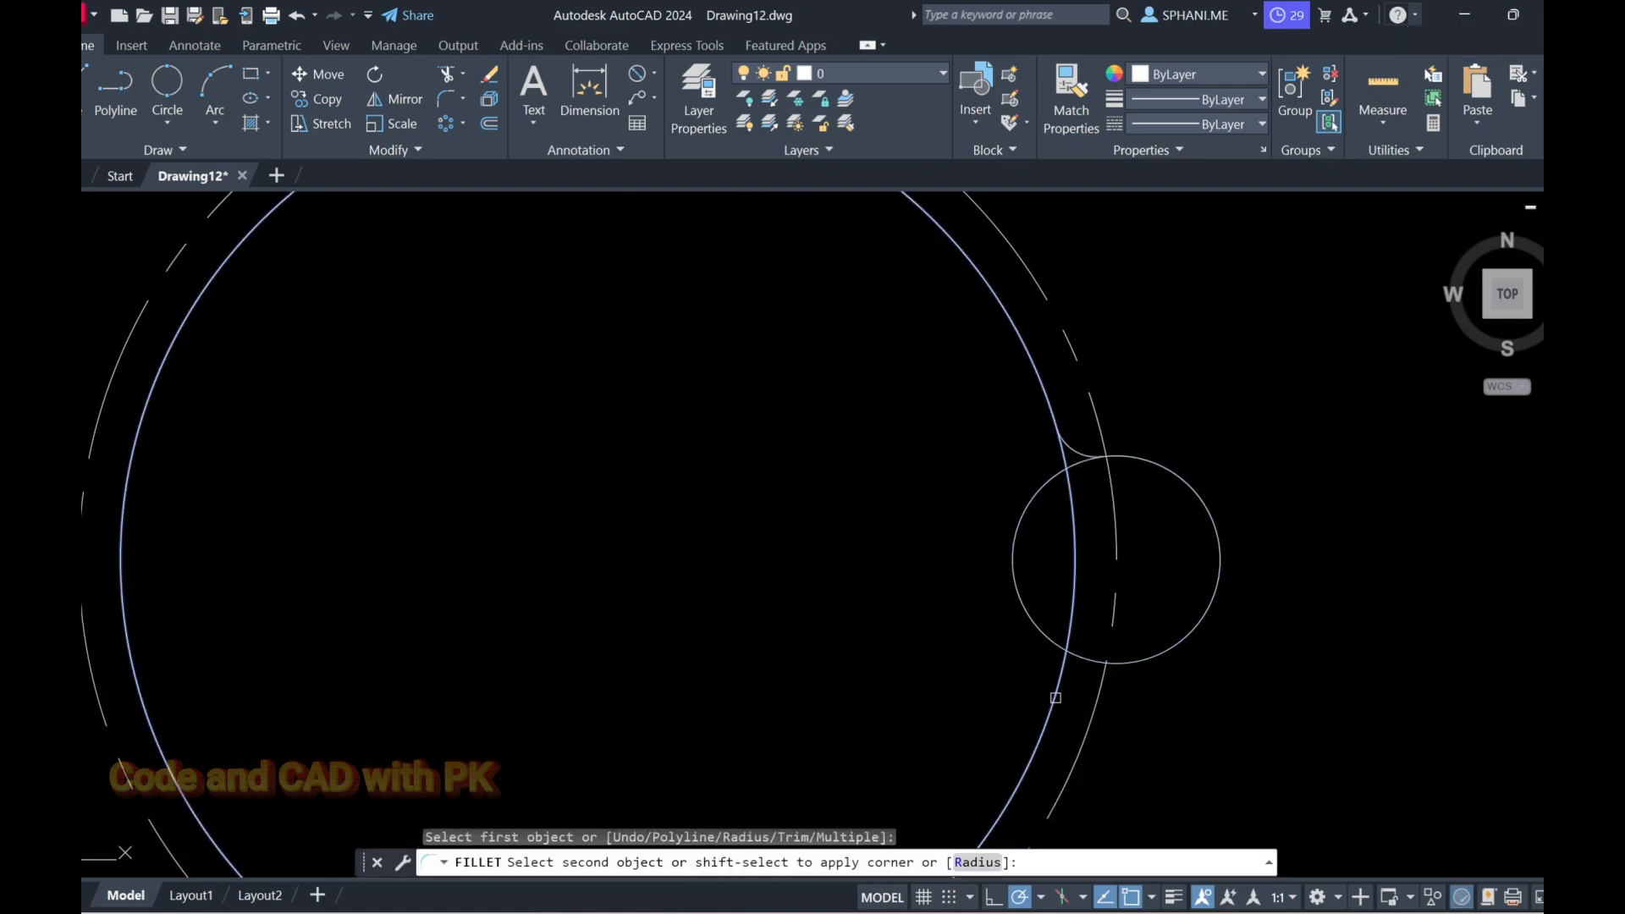
left_click(1073, 671)
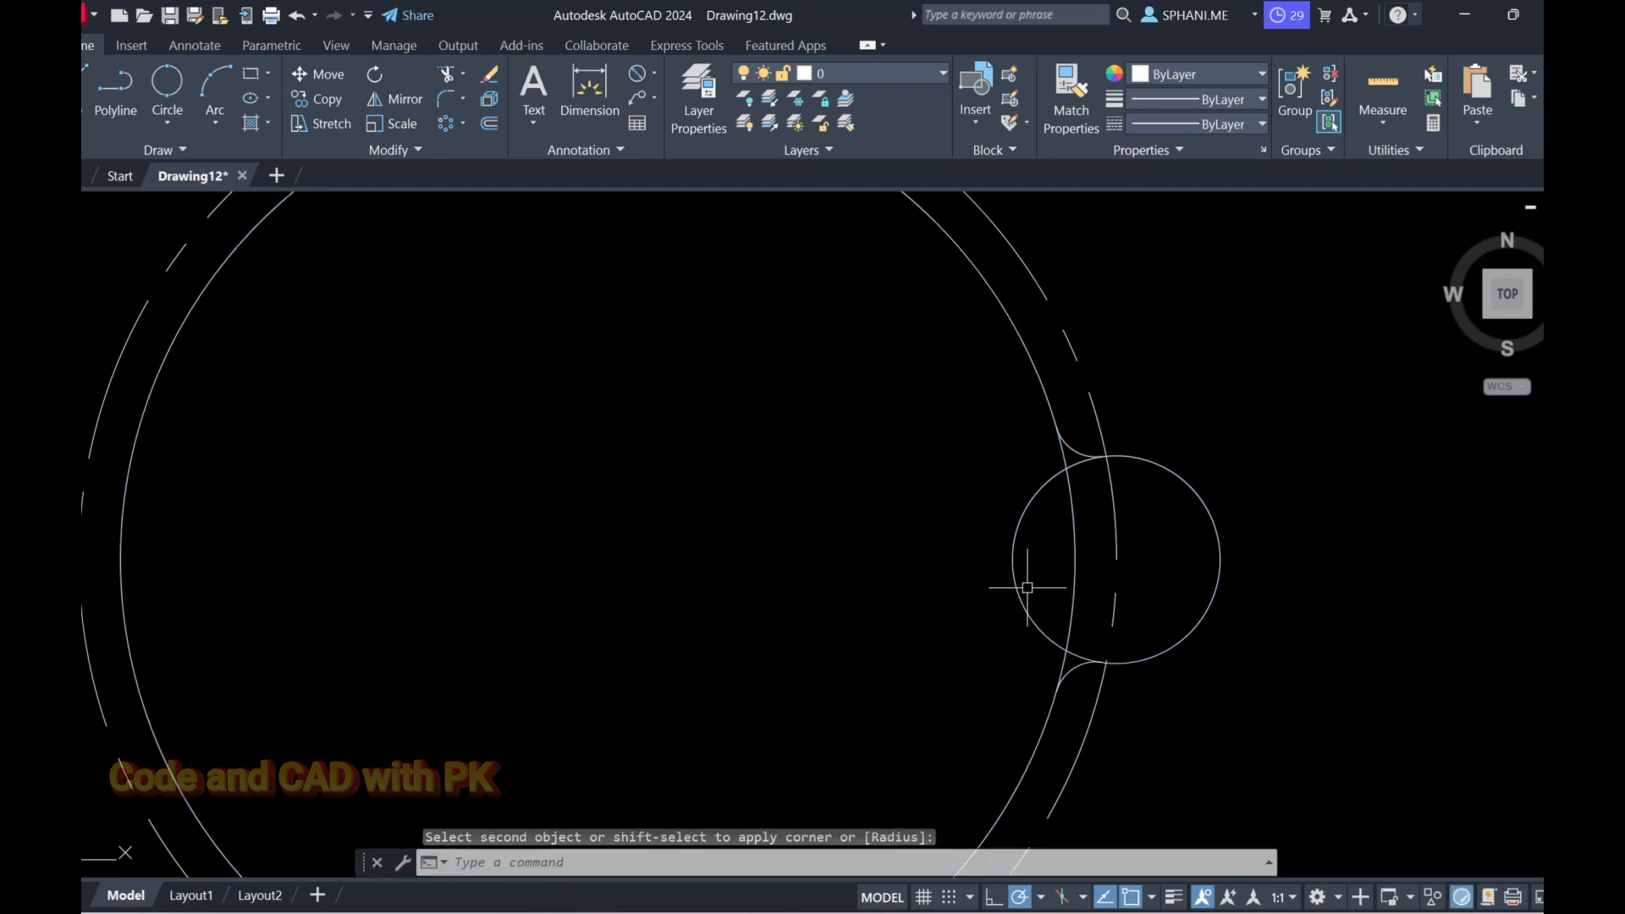
Trim the inner part of the lobe circle and the 92 mm circle's segments between the two fillets to leave one continuous outline.
type("tr")
key("Return")
scroll(1049, 471, "up", 2)
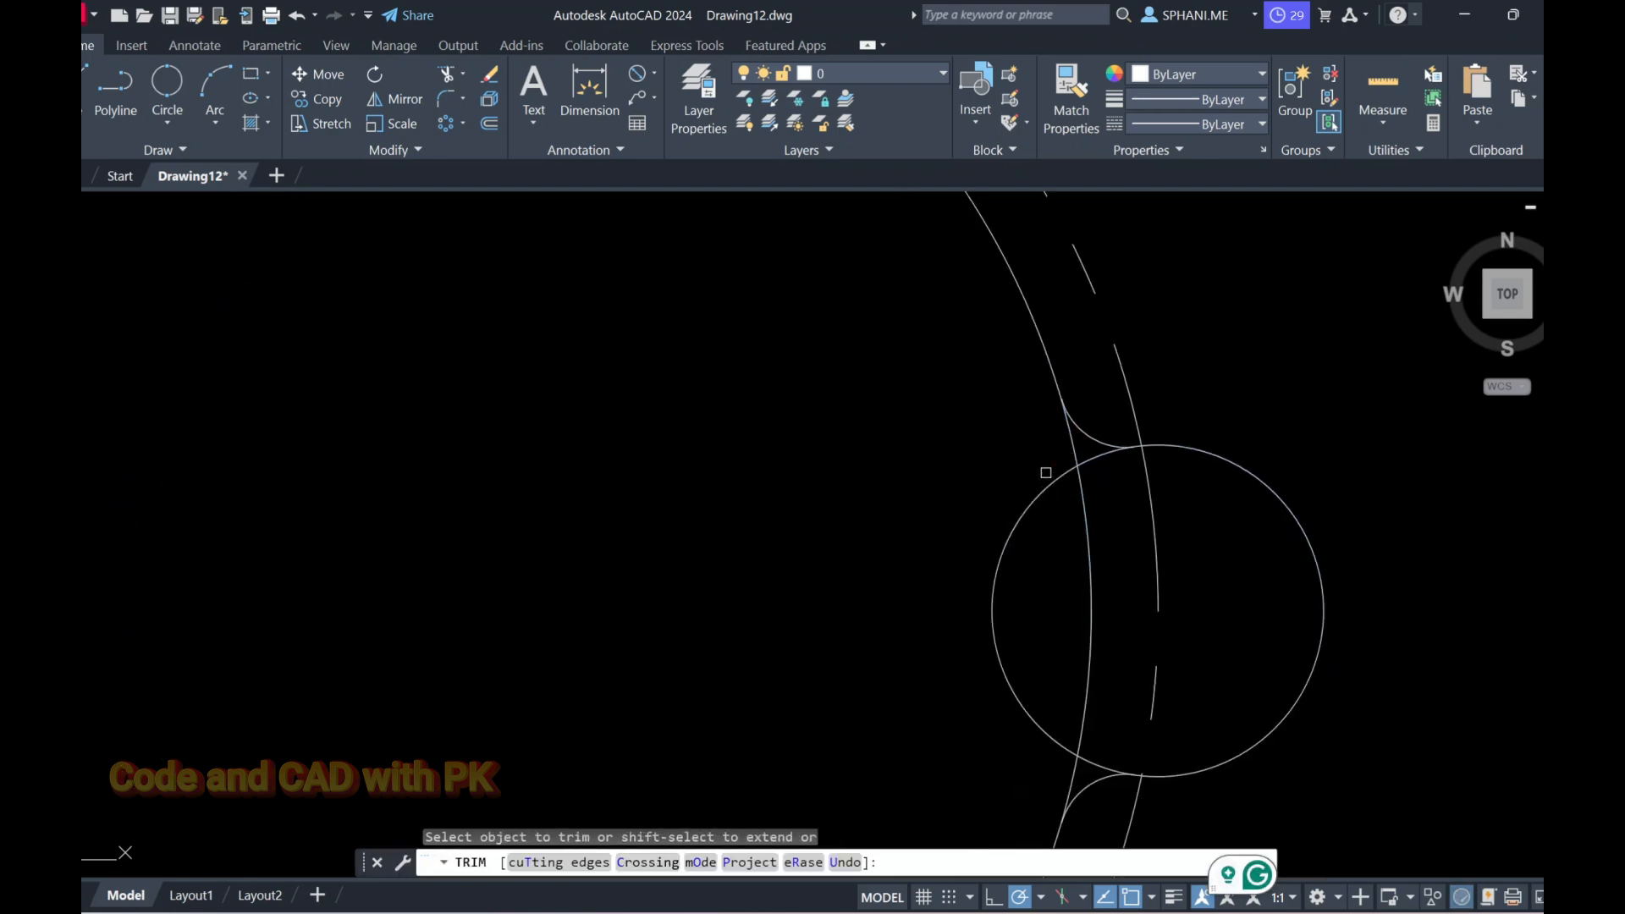
left_click(1081, 533)
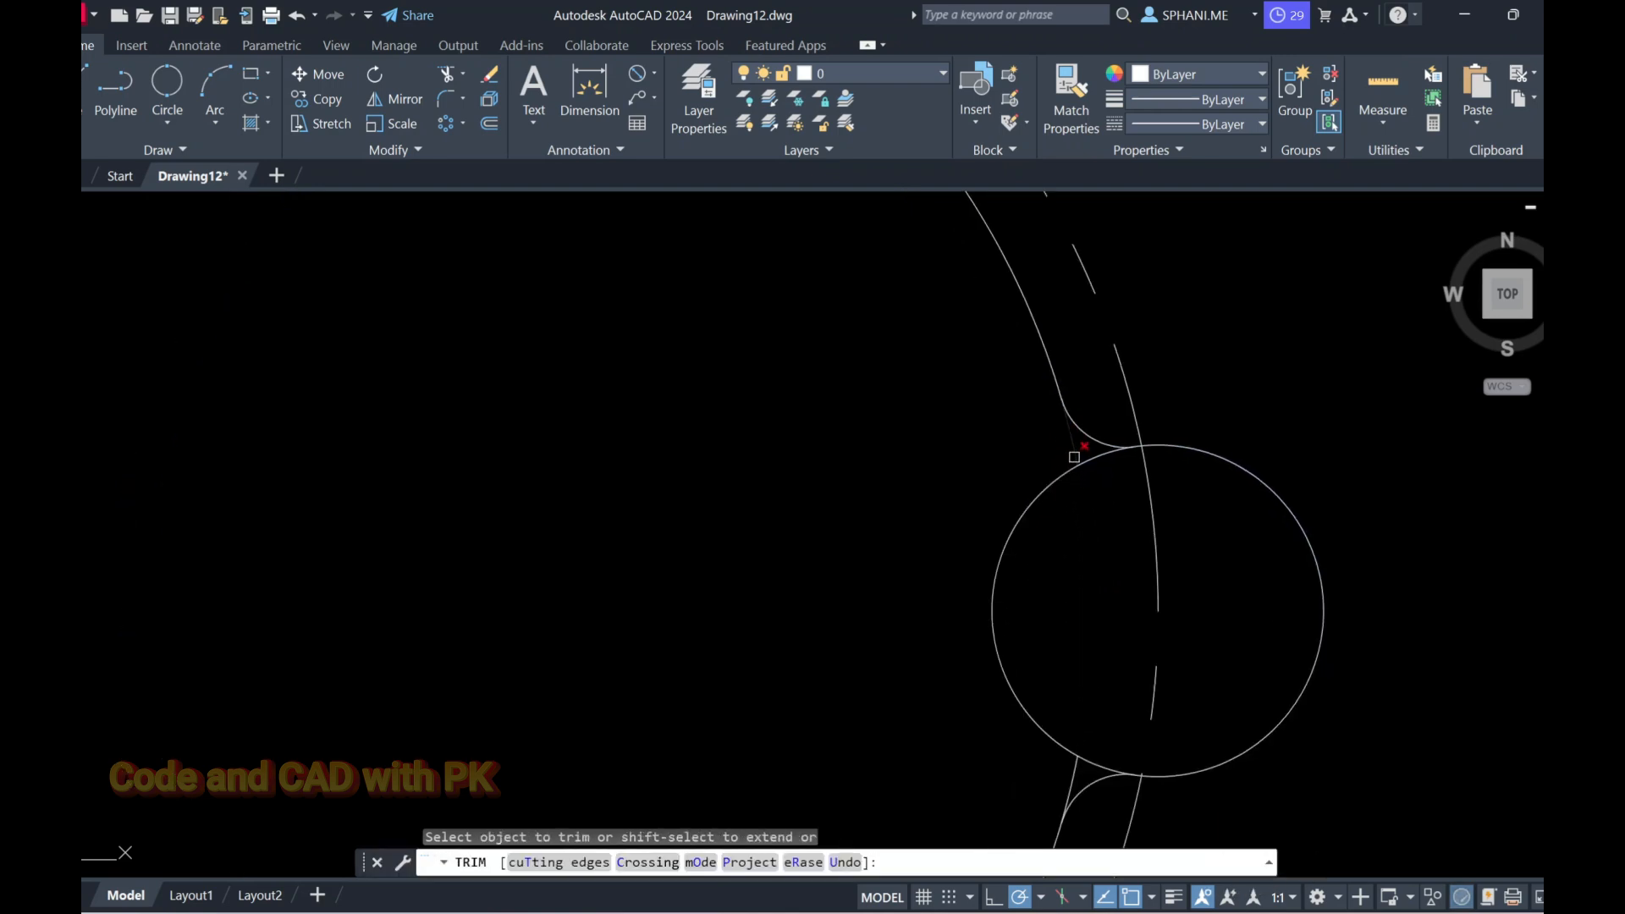
left_click(1071, 461)
left_click(1081, 759)
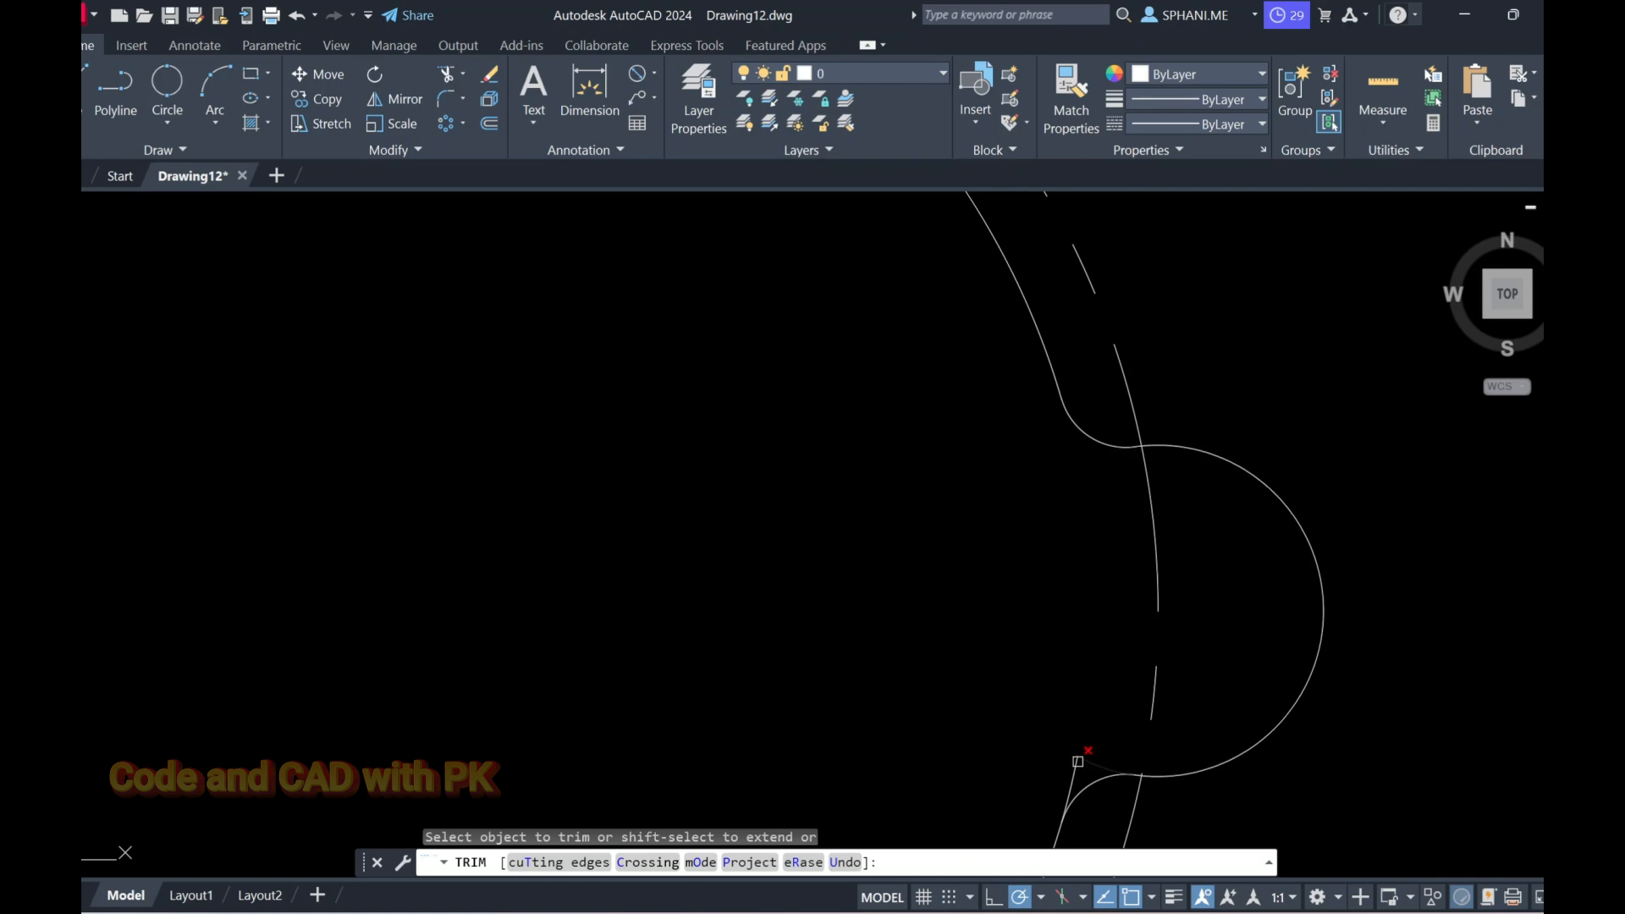
right_click(1048, 572)
left_click(1077, 580)
scroll(1081, 581, "down", 4)
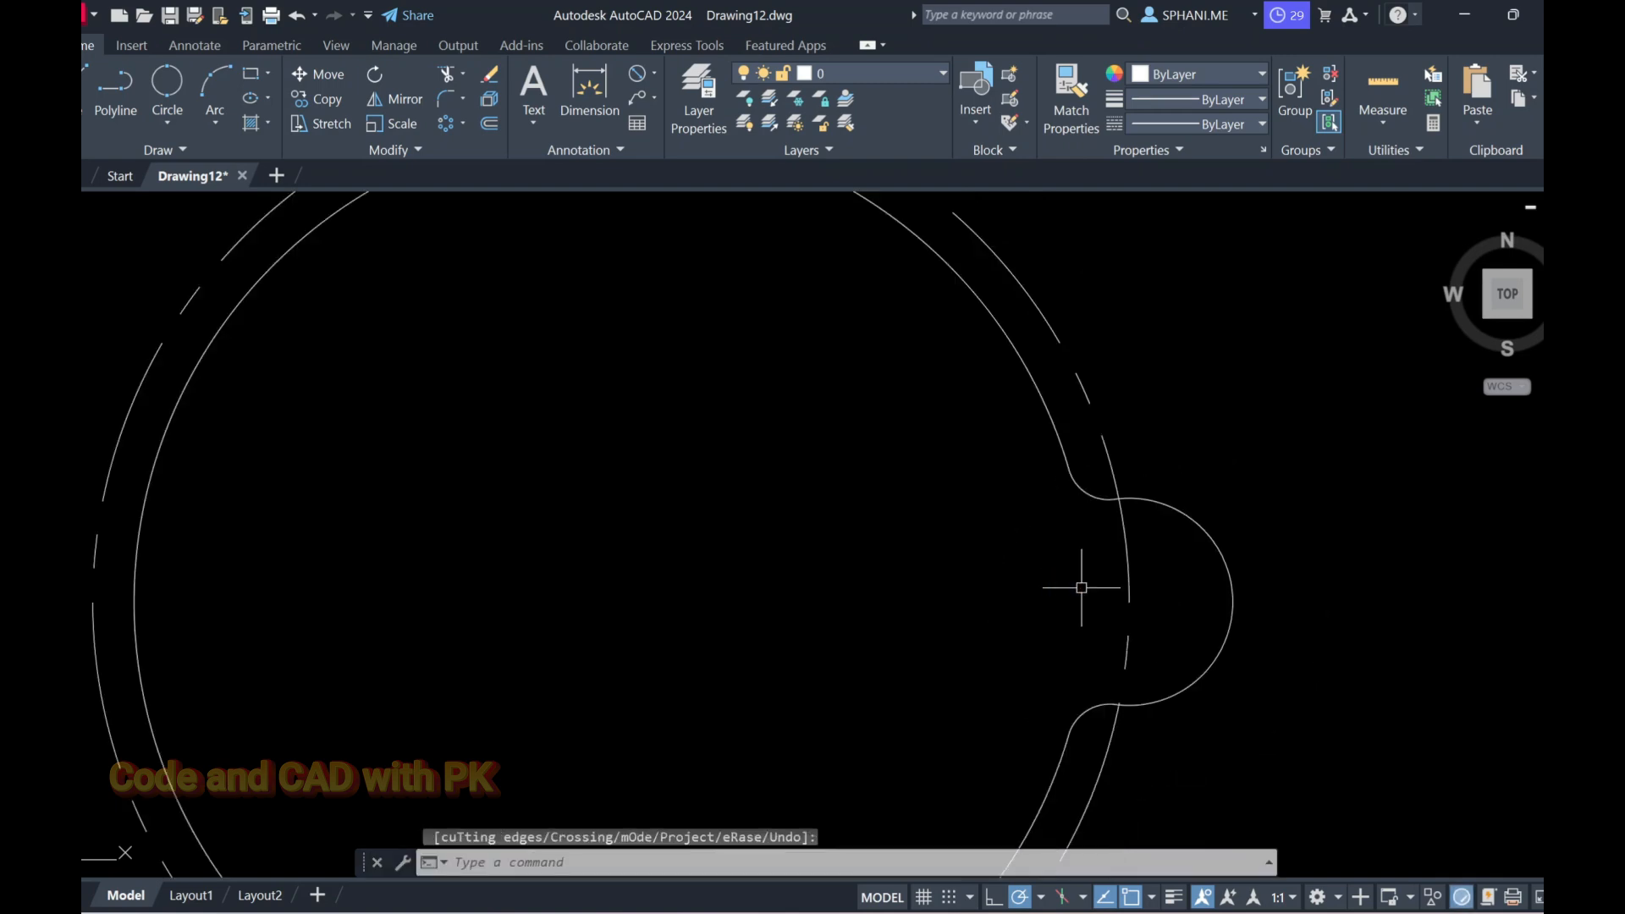
middle_click_drag(1084, 592, 1077, 490)
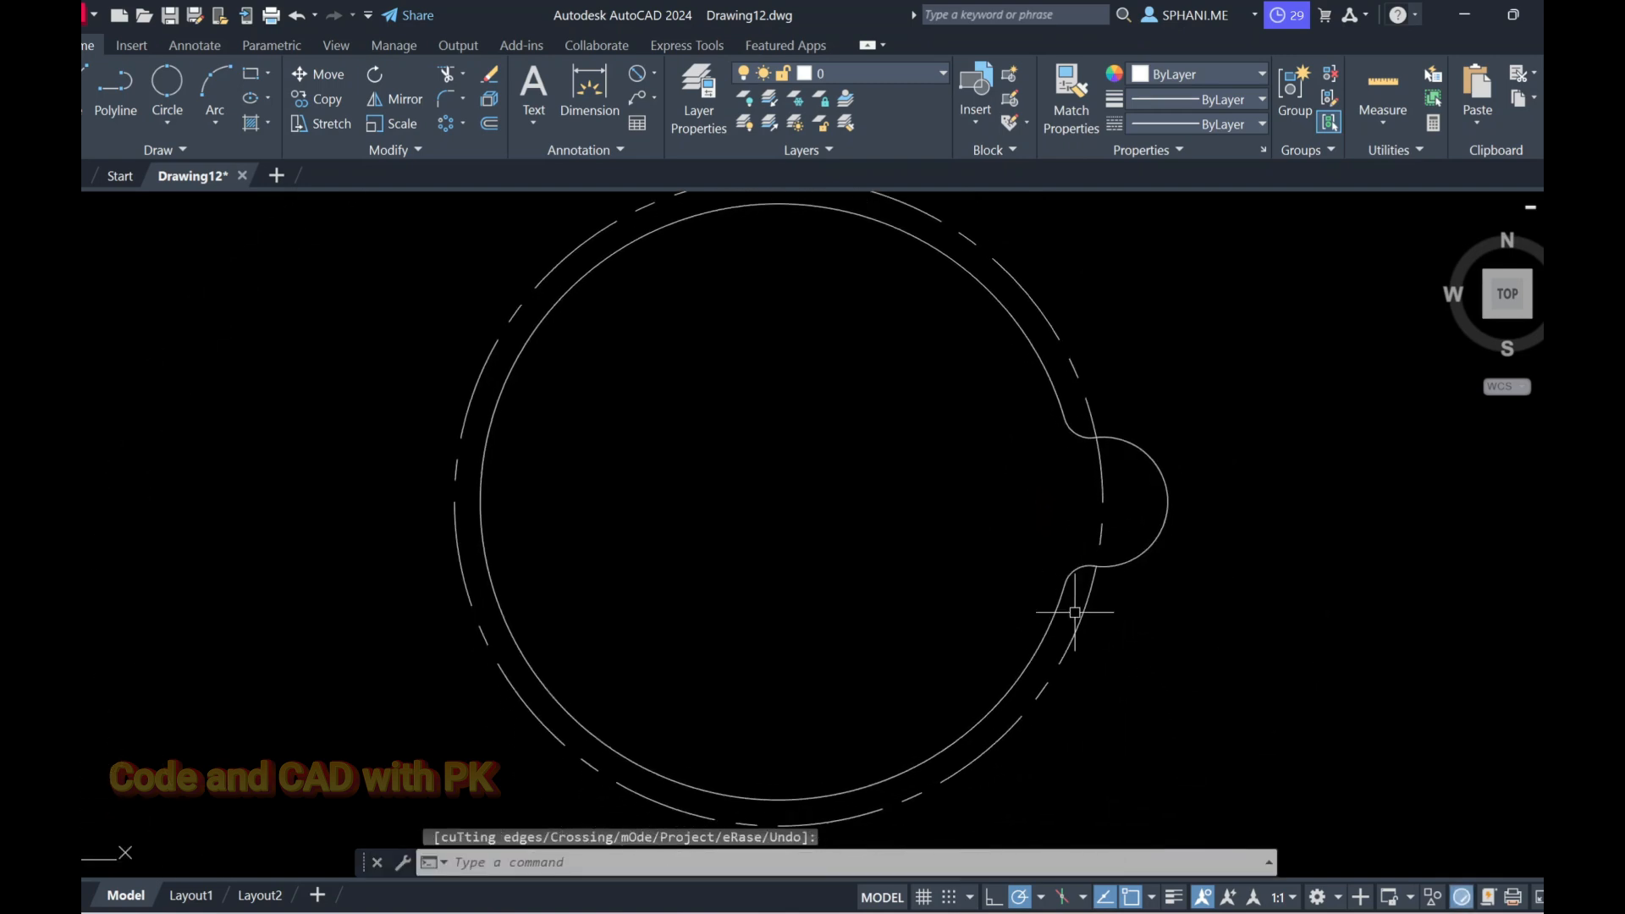
Check the small hexagon's size in the reference figure and draw a 10 mm diameter circle at the lobe's centre.
mouse_move(1071, 609)
middle_mouse_down()
mouse_move(1070, 580)
mouse_move(1069, 668)
middle_mouse_up()
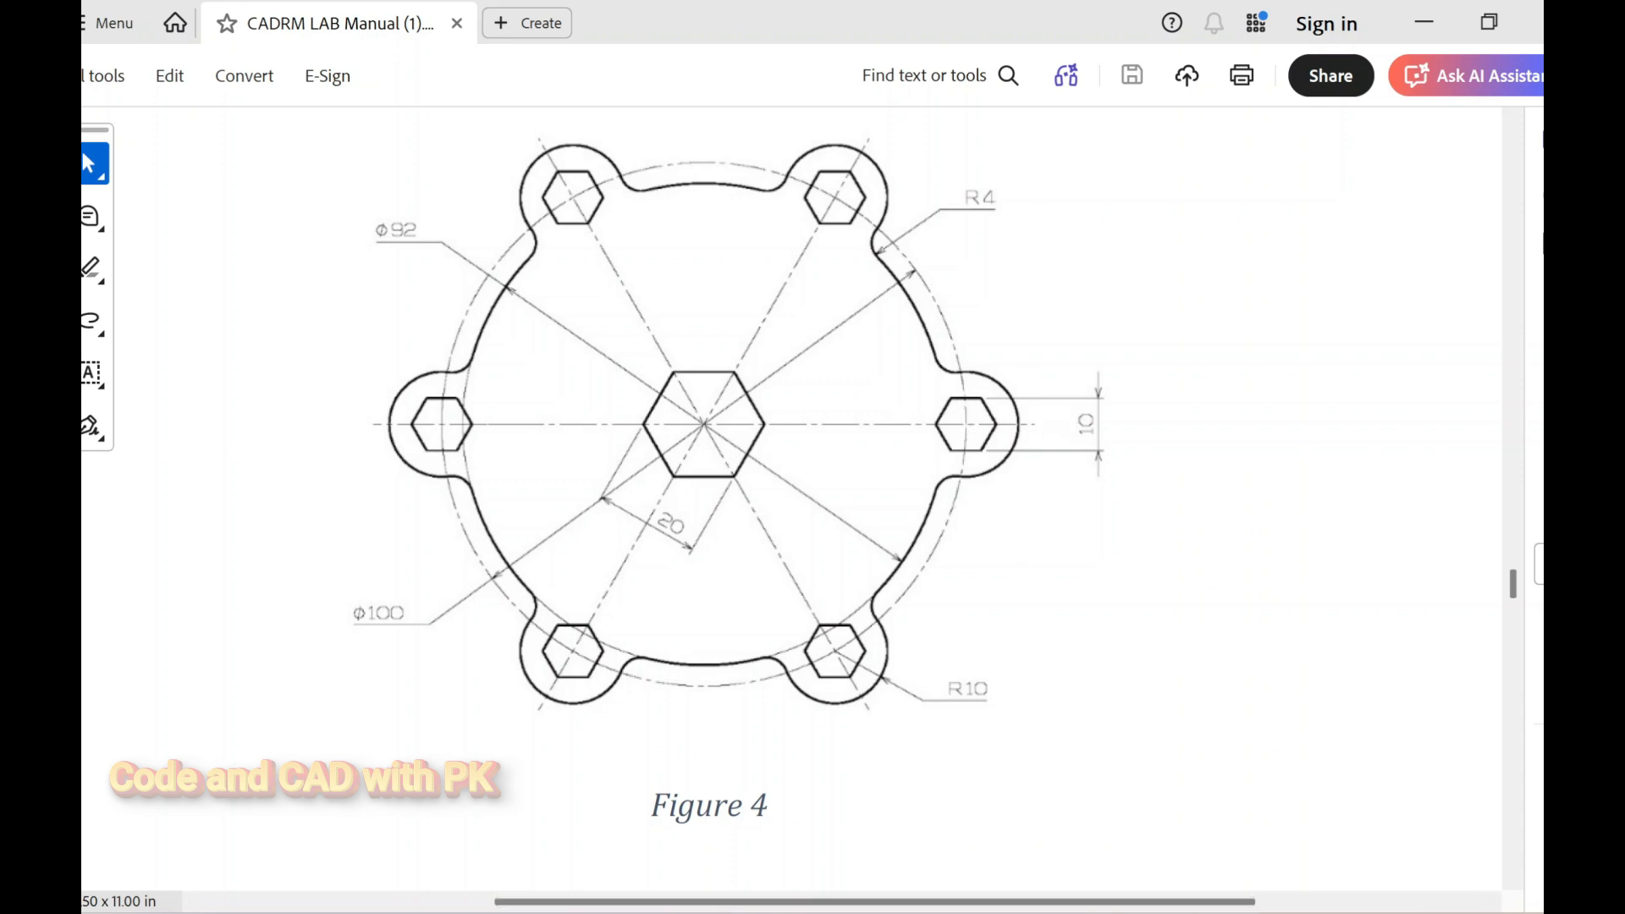
mouse_move(1062, 913)
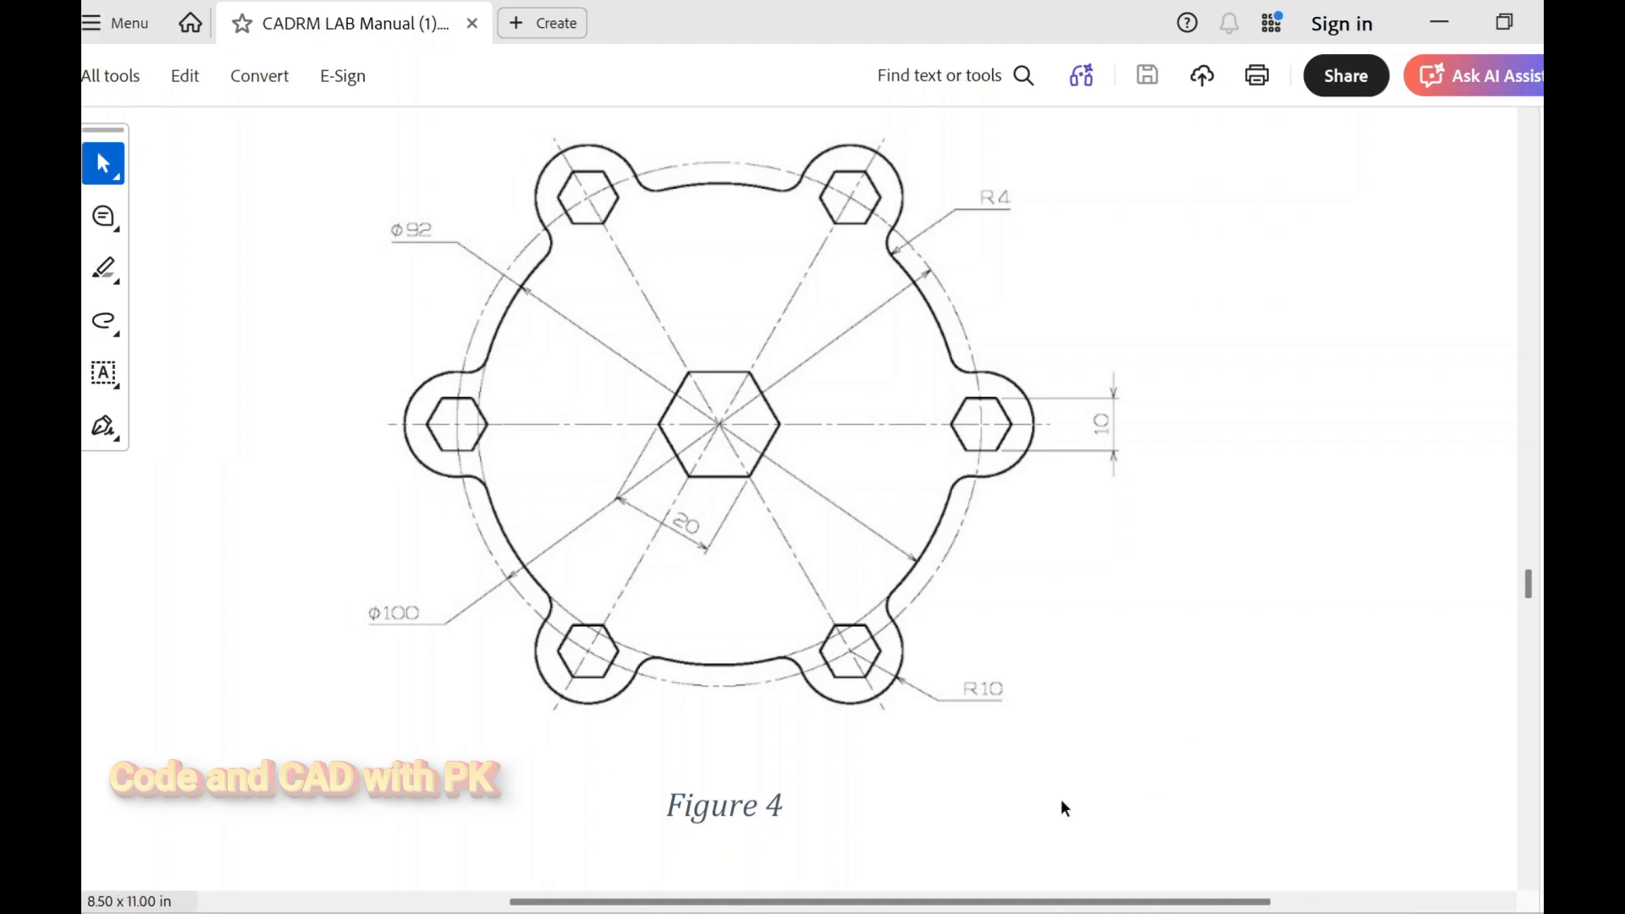
left_click(1031, 913)
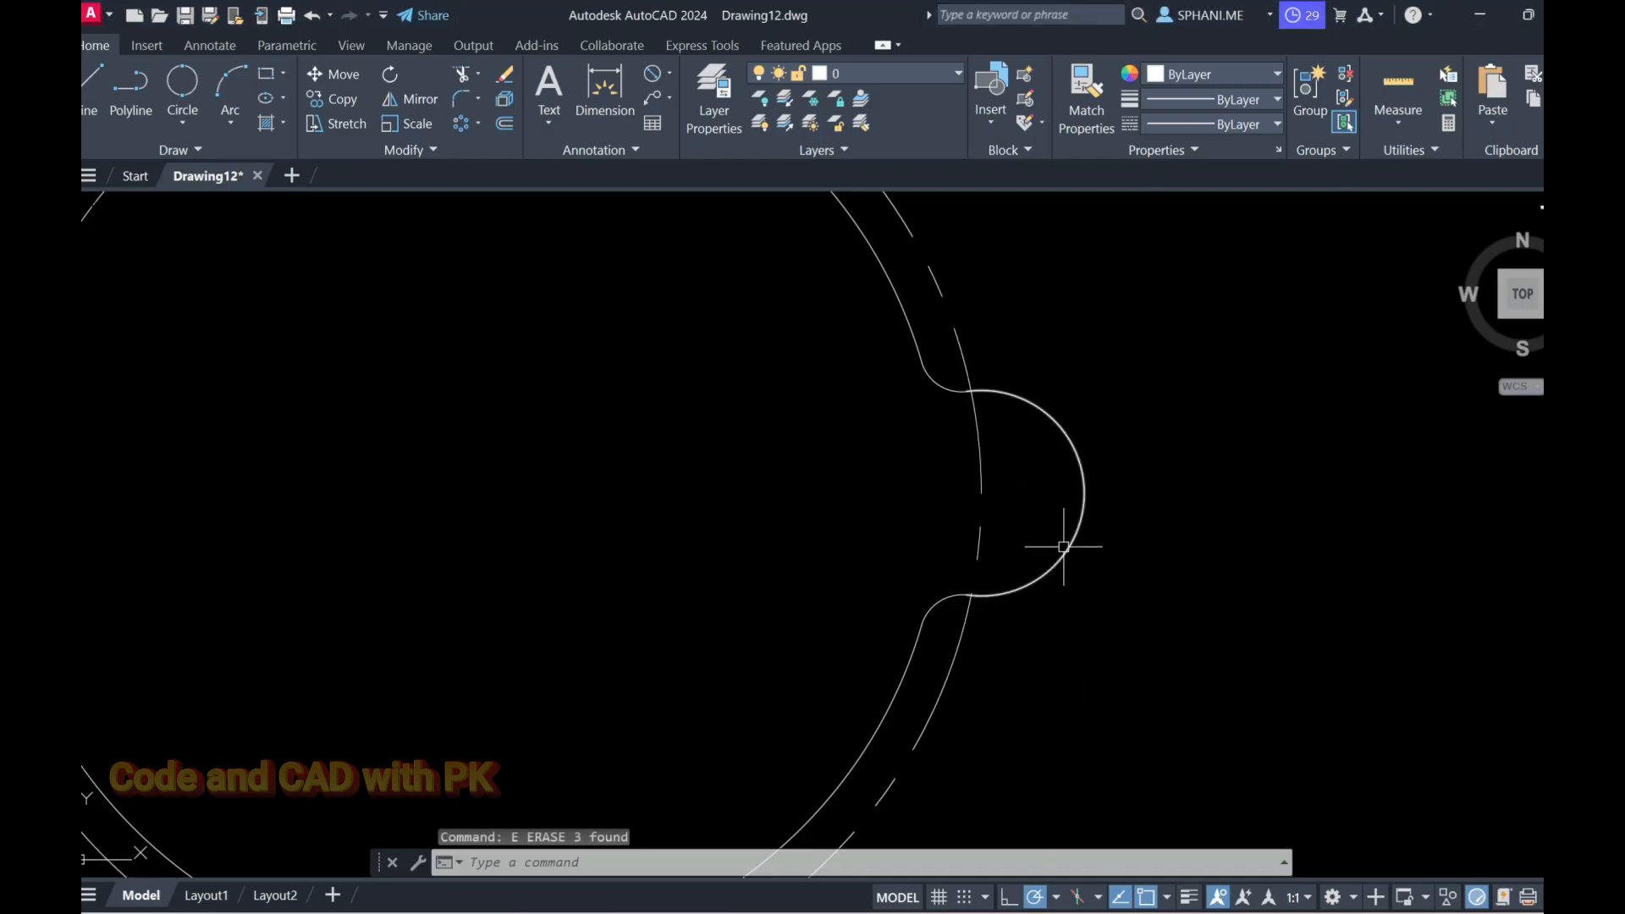
type("c")
key("Return")
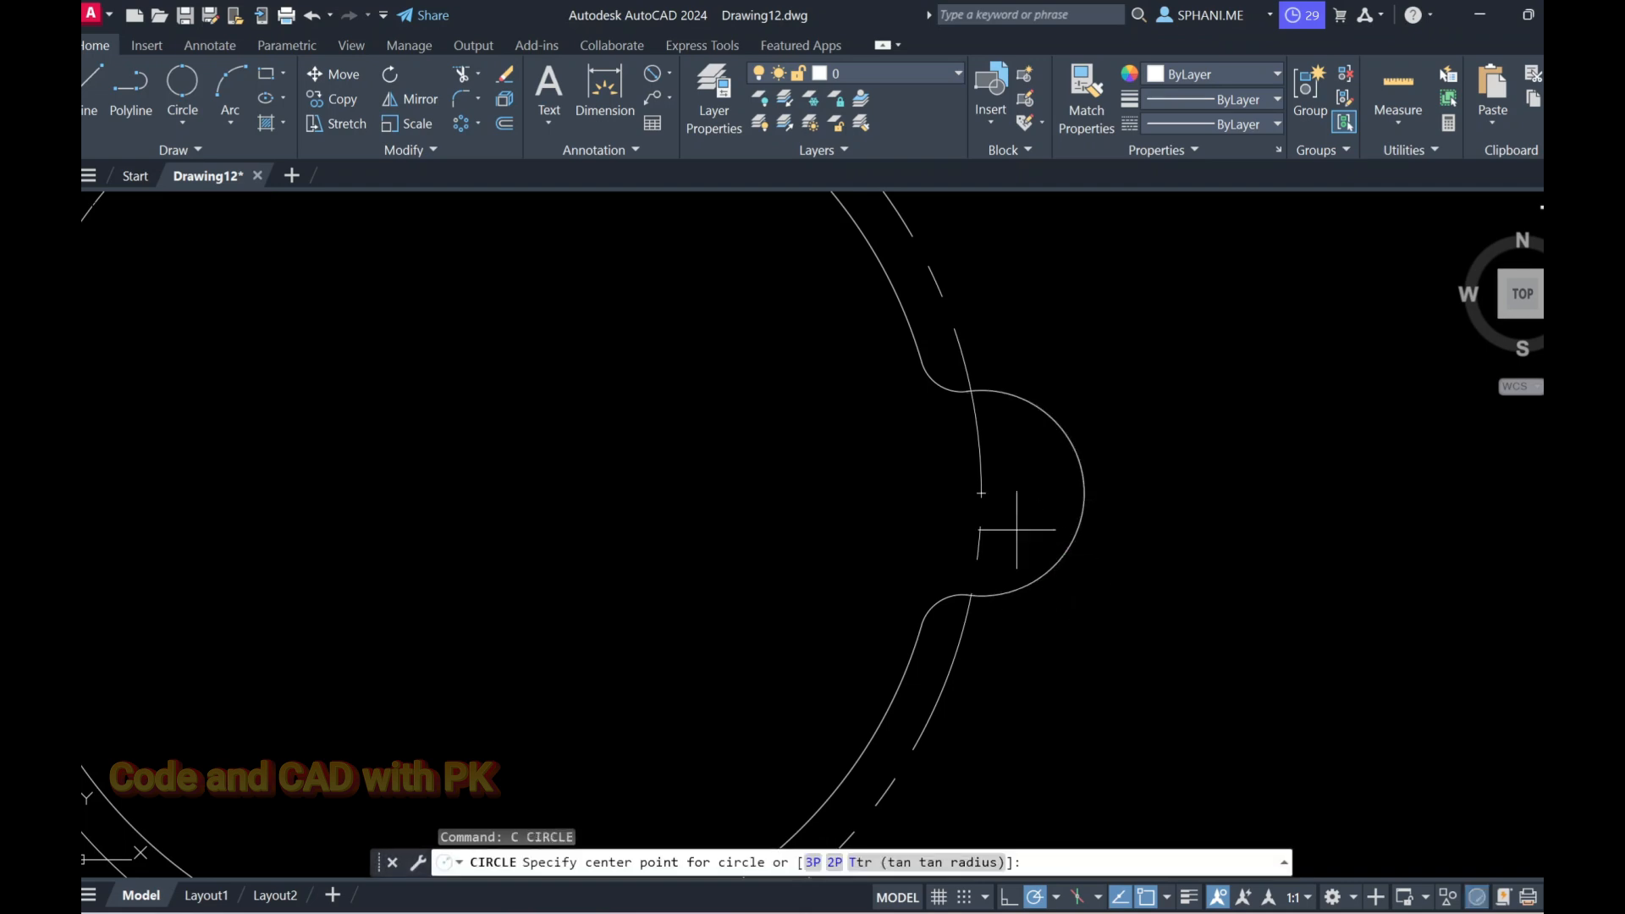
left_click(981, 493)
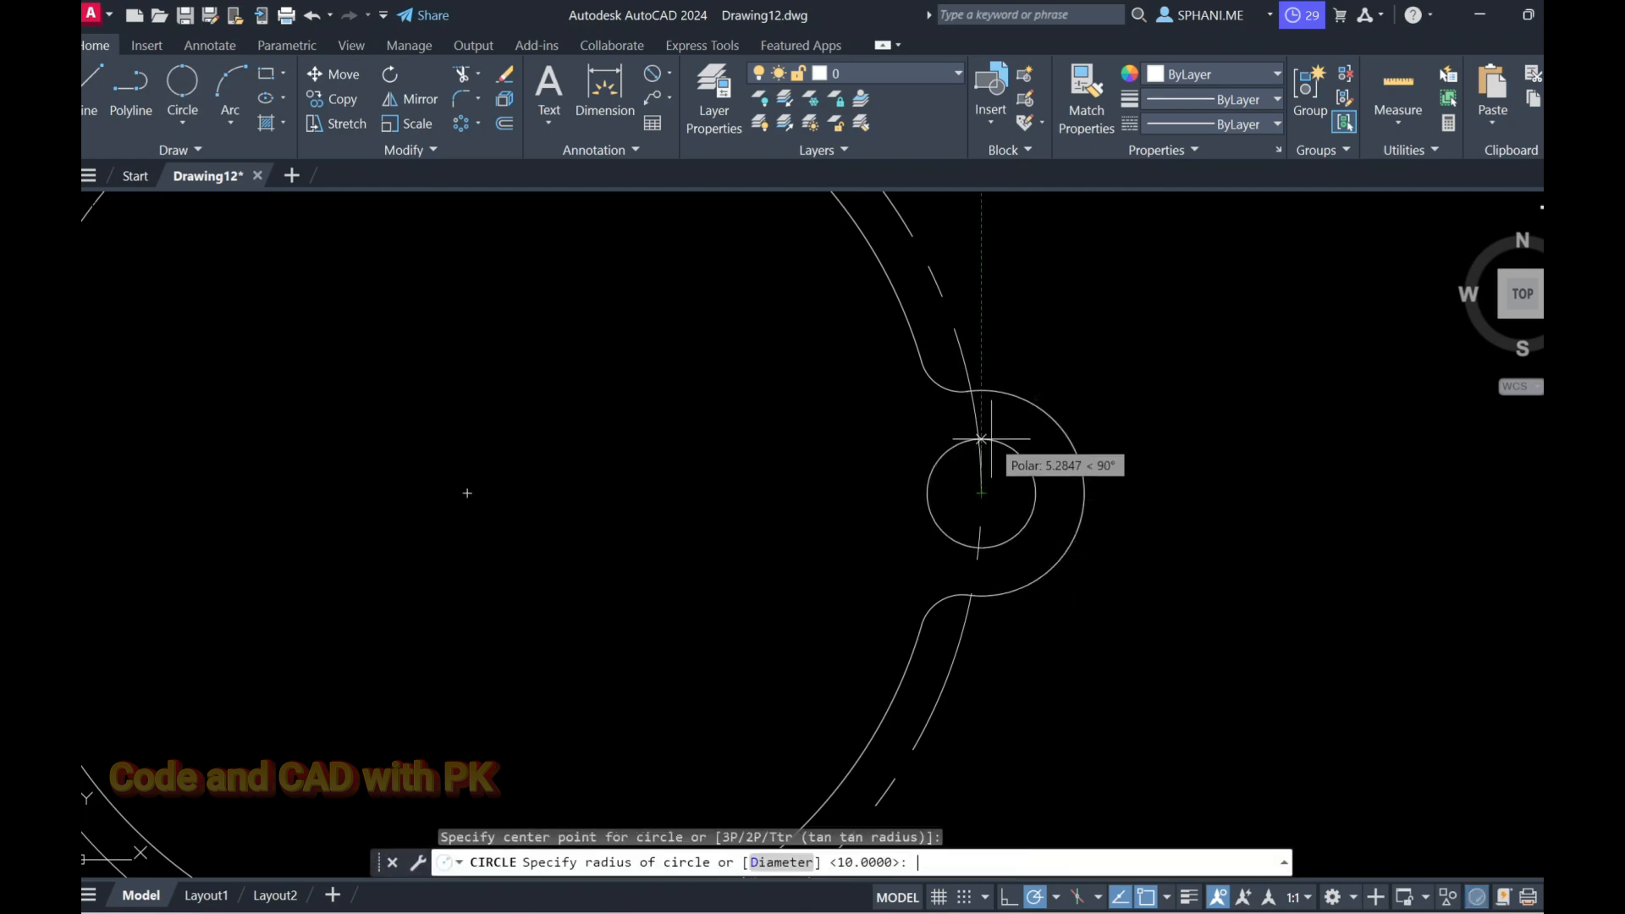
type("d")
key("Return")
type("10")
key("Return")
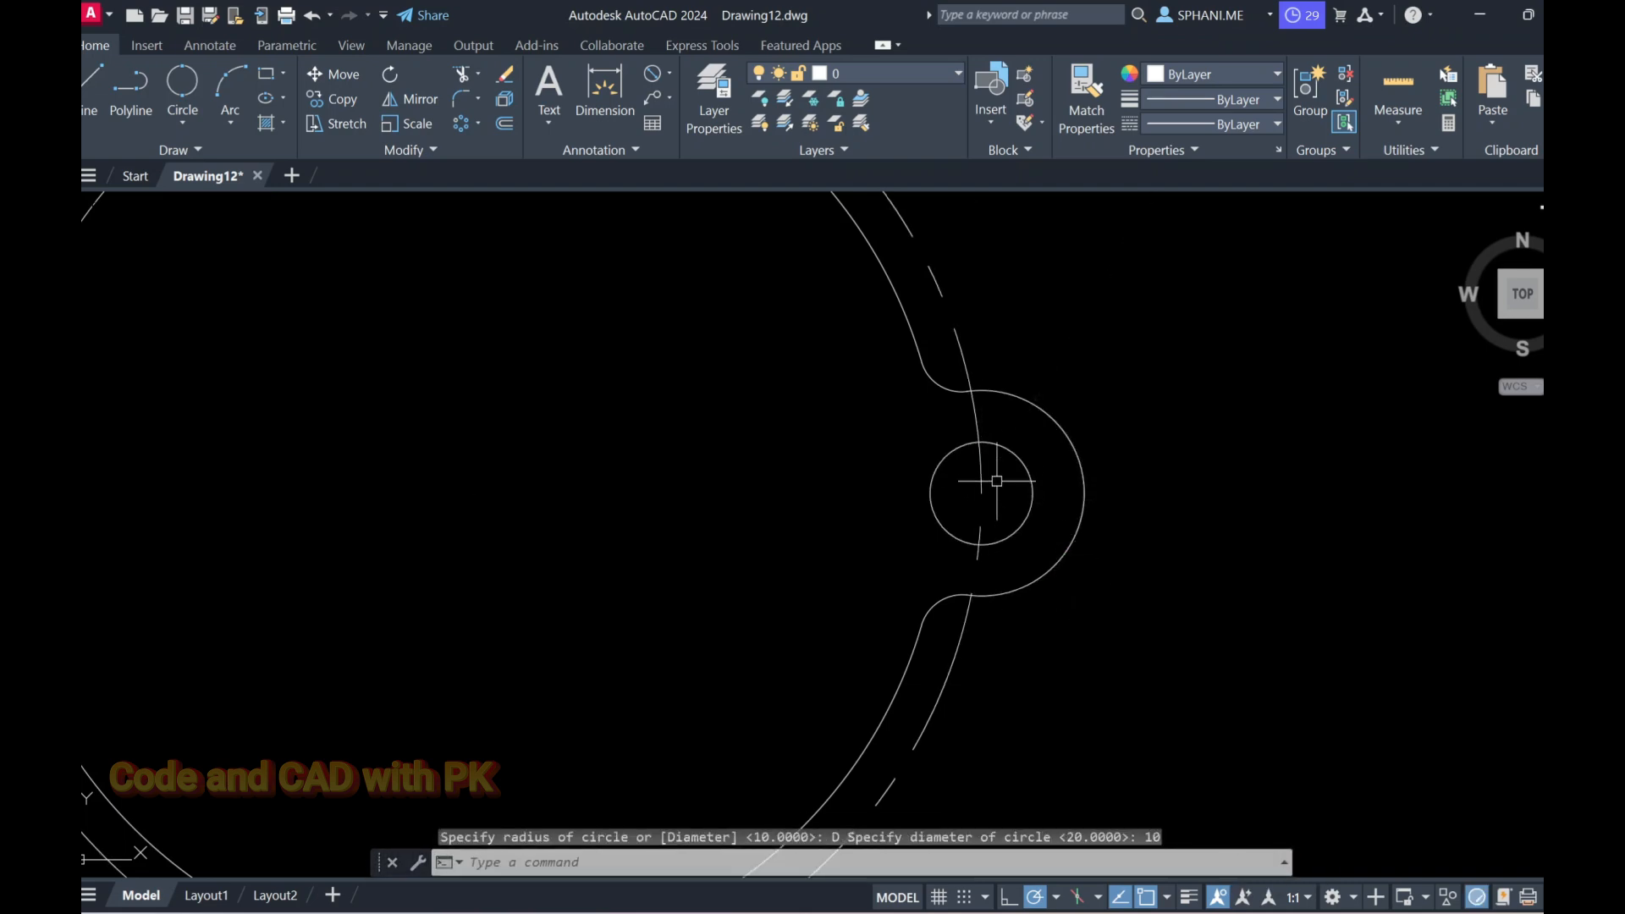
Draw a six-sided polygon circumscribed about the 10 mm circle, centred on the lobe with flat sides at top and bottom.
scroll(1013, 492, "up", 2)
type("pol")
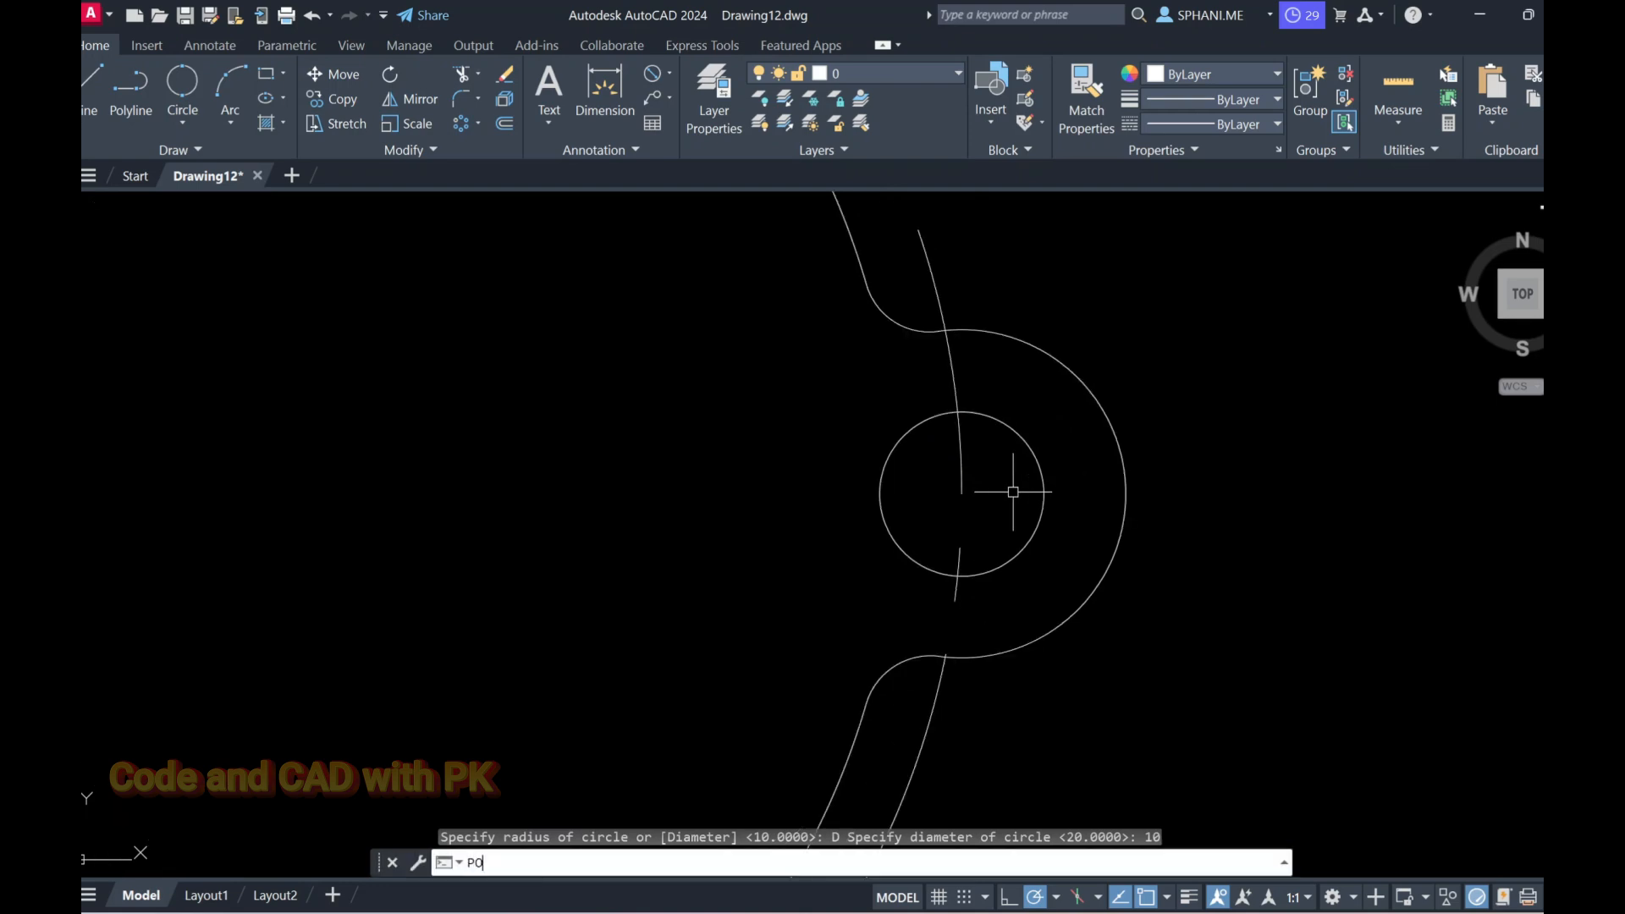
key("Return")
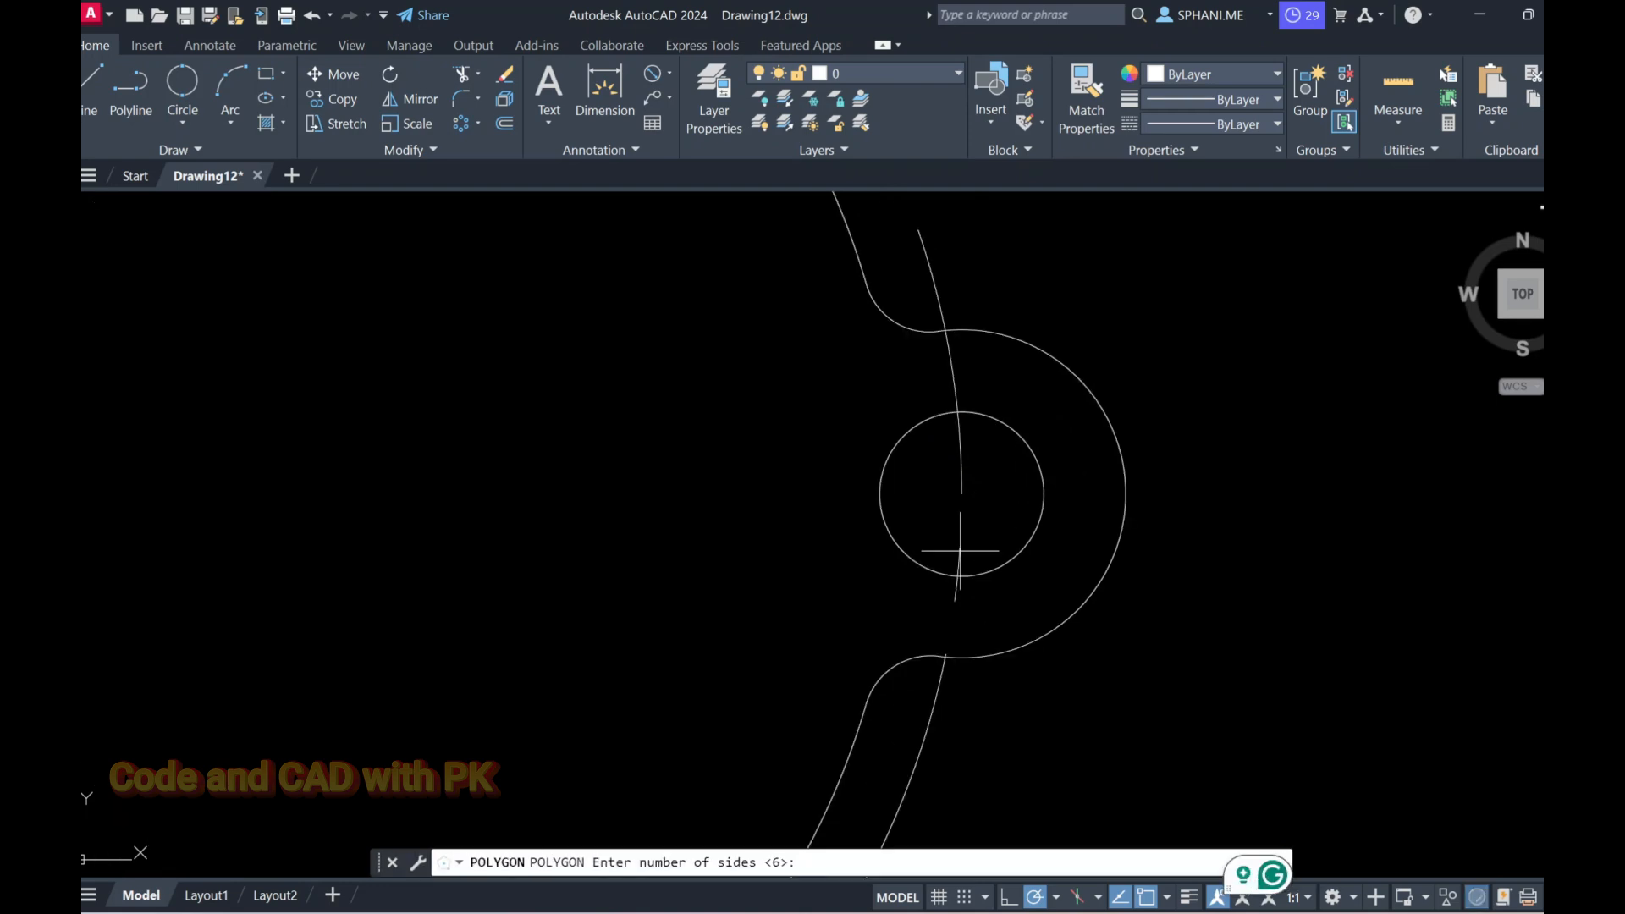
key("Return")
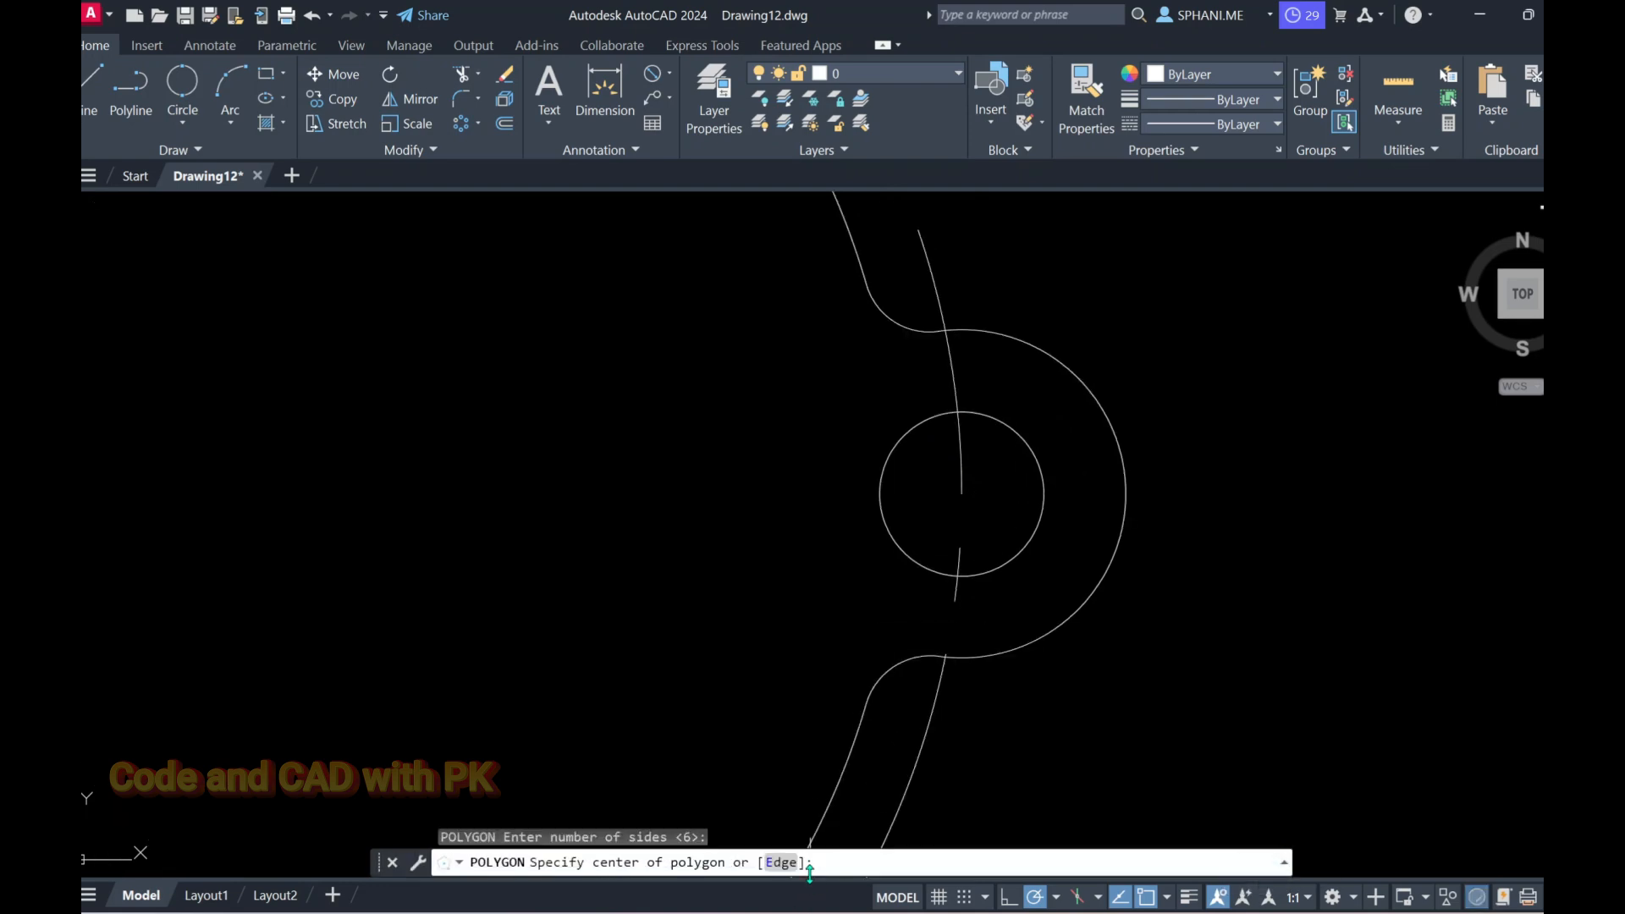
left_click(960, 492)
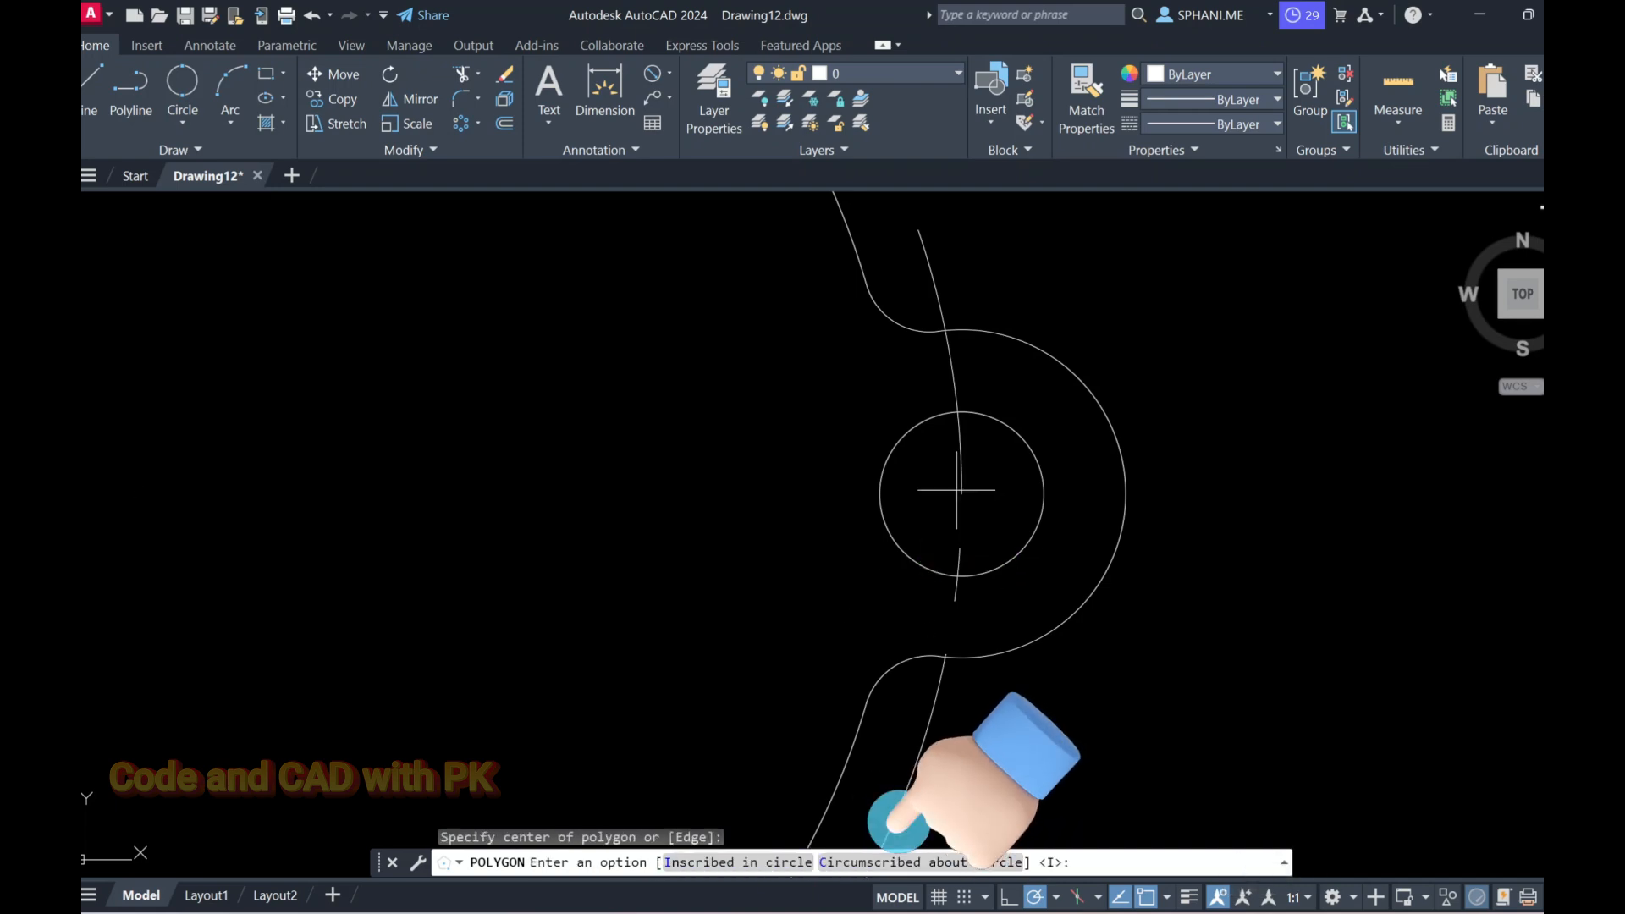
left_click(852, 864)
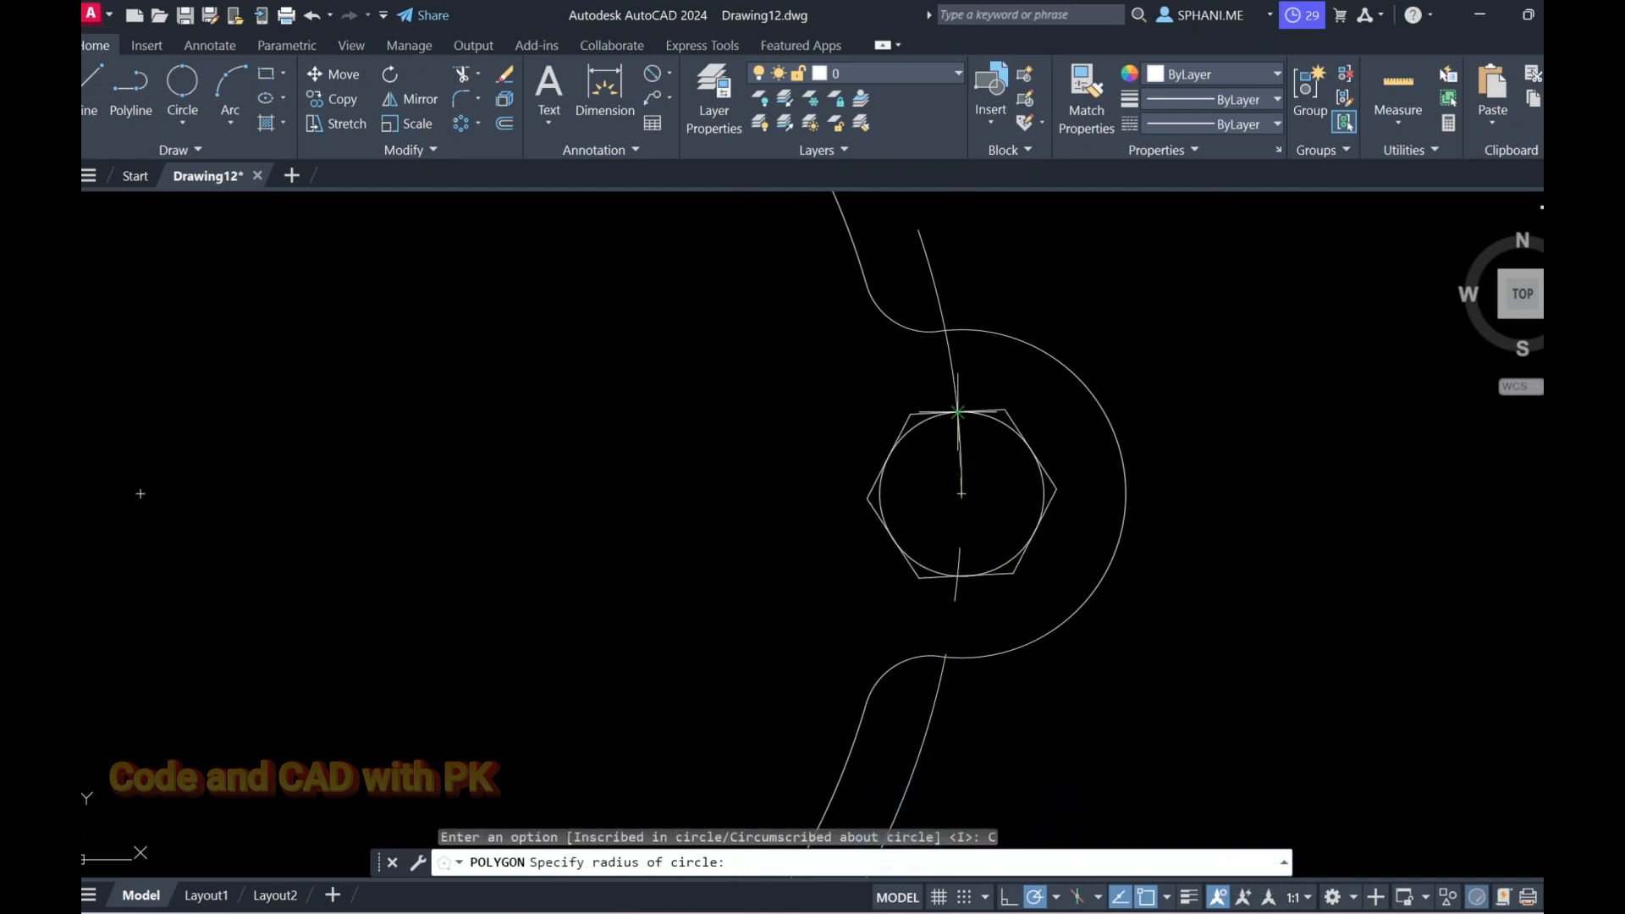
scroll(957, 412, "up", 6)
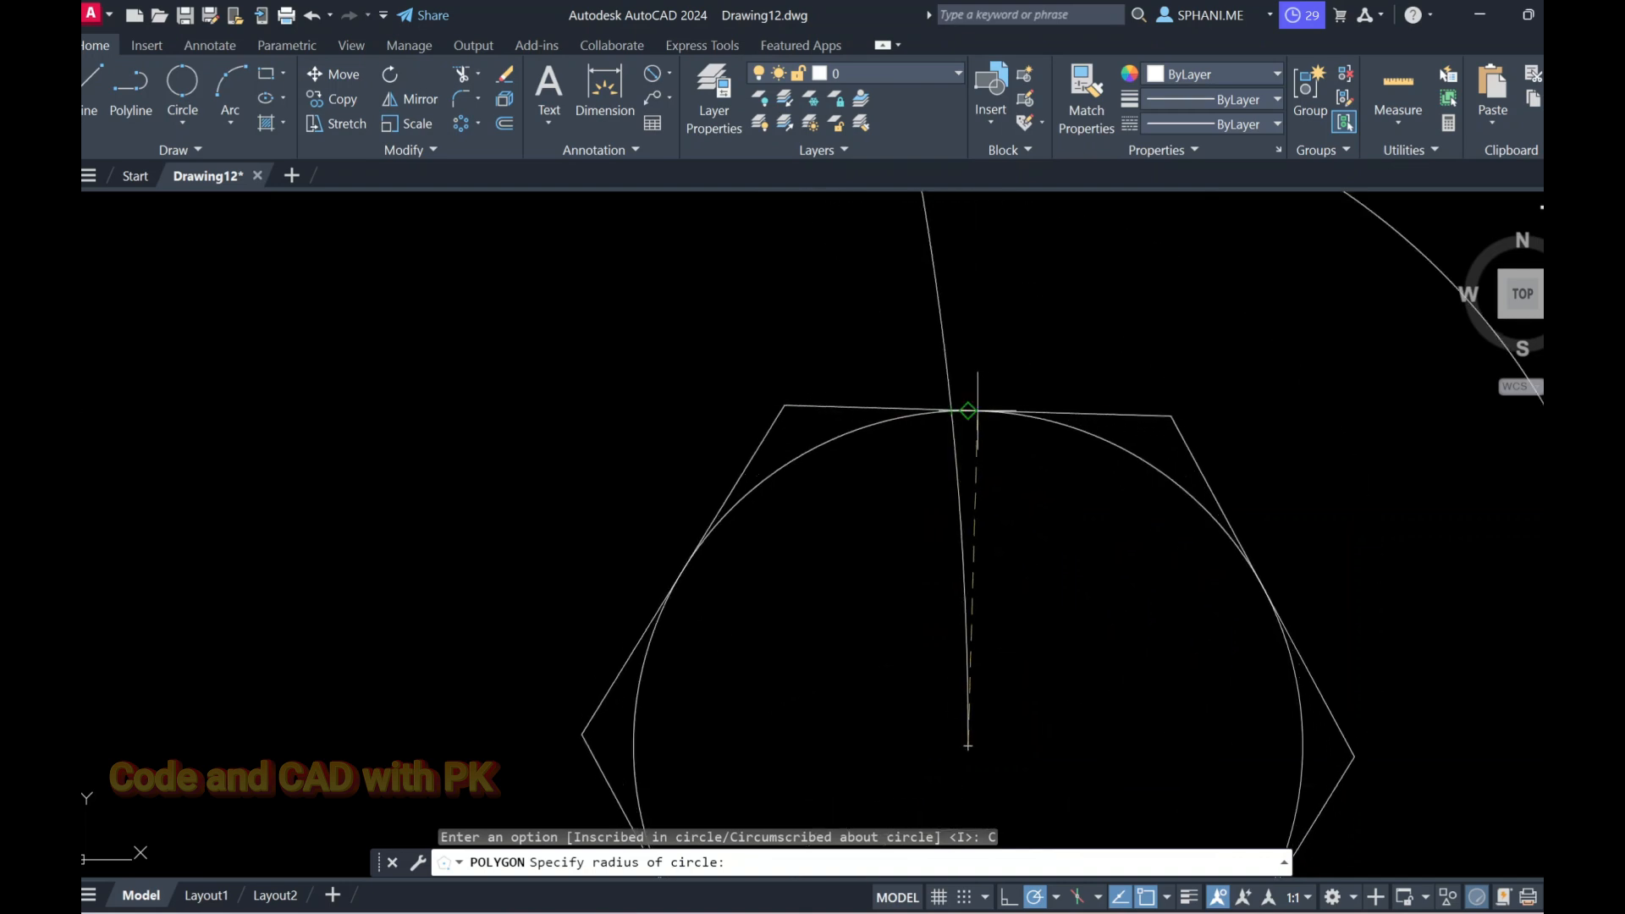
left_click(968, 412)
scroll(1036, 519, "down", 6)
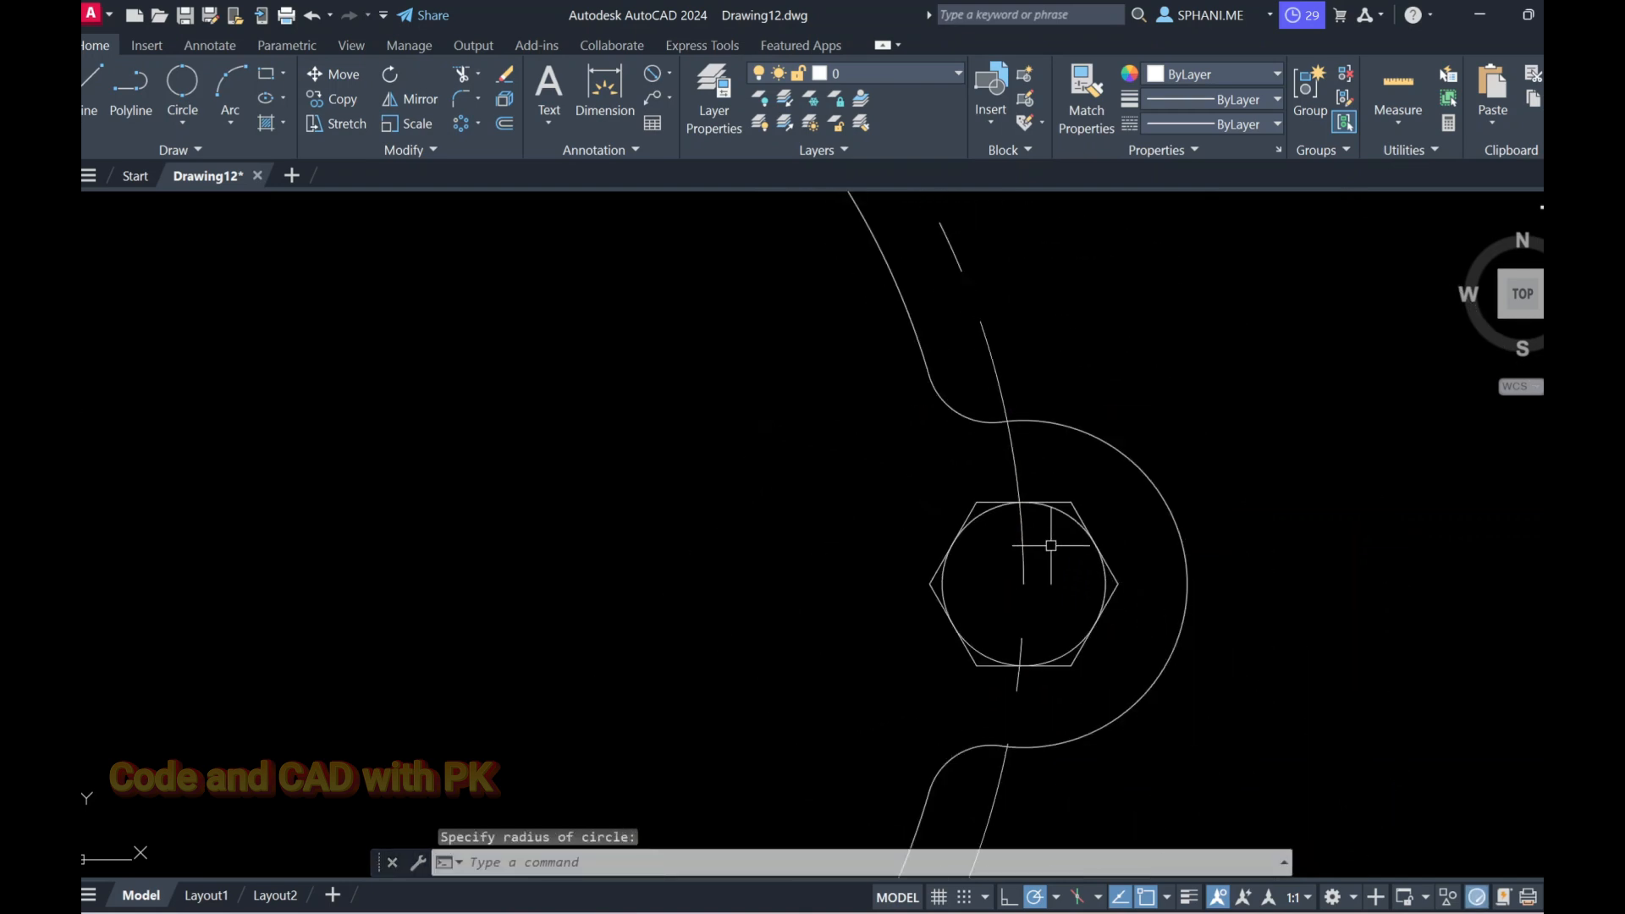
Erase the 10 mm construction circle inside the lobe's hexagon.
scroll(1074, 533, "up", 4)
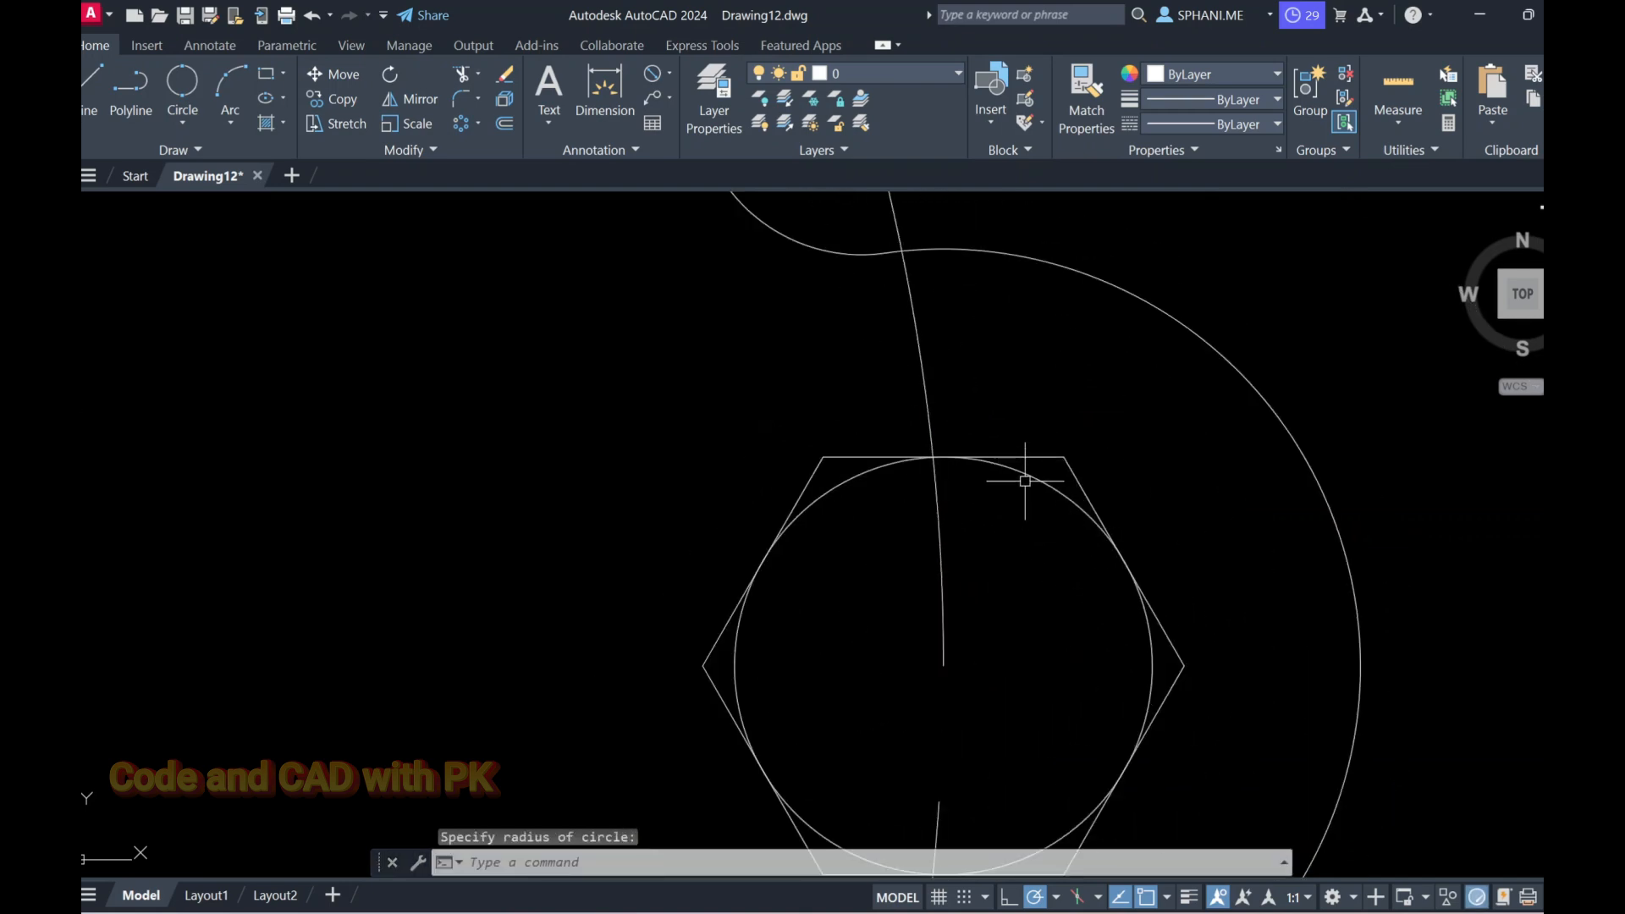
left_click(1025, 480)
left_click(1032, 472)
type("e")
key("Return")
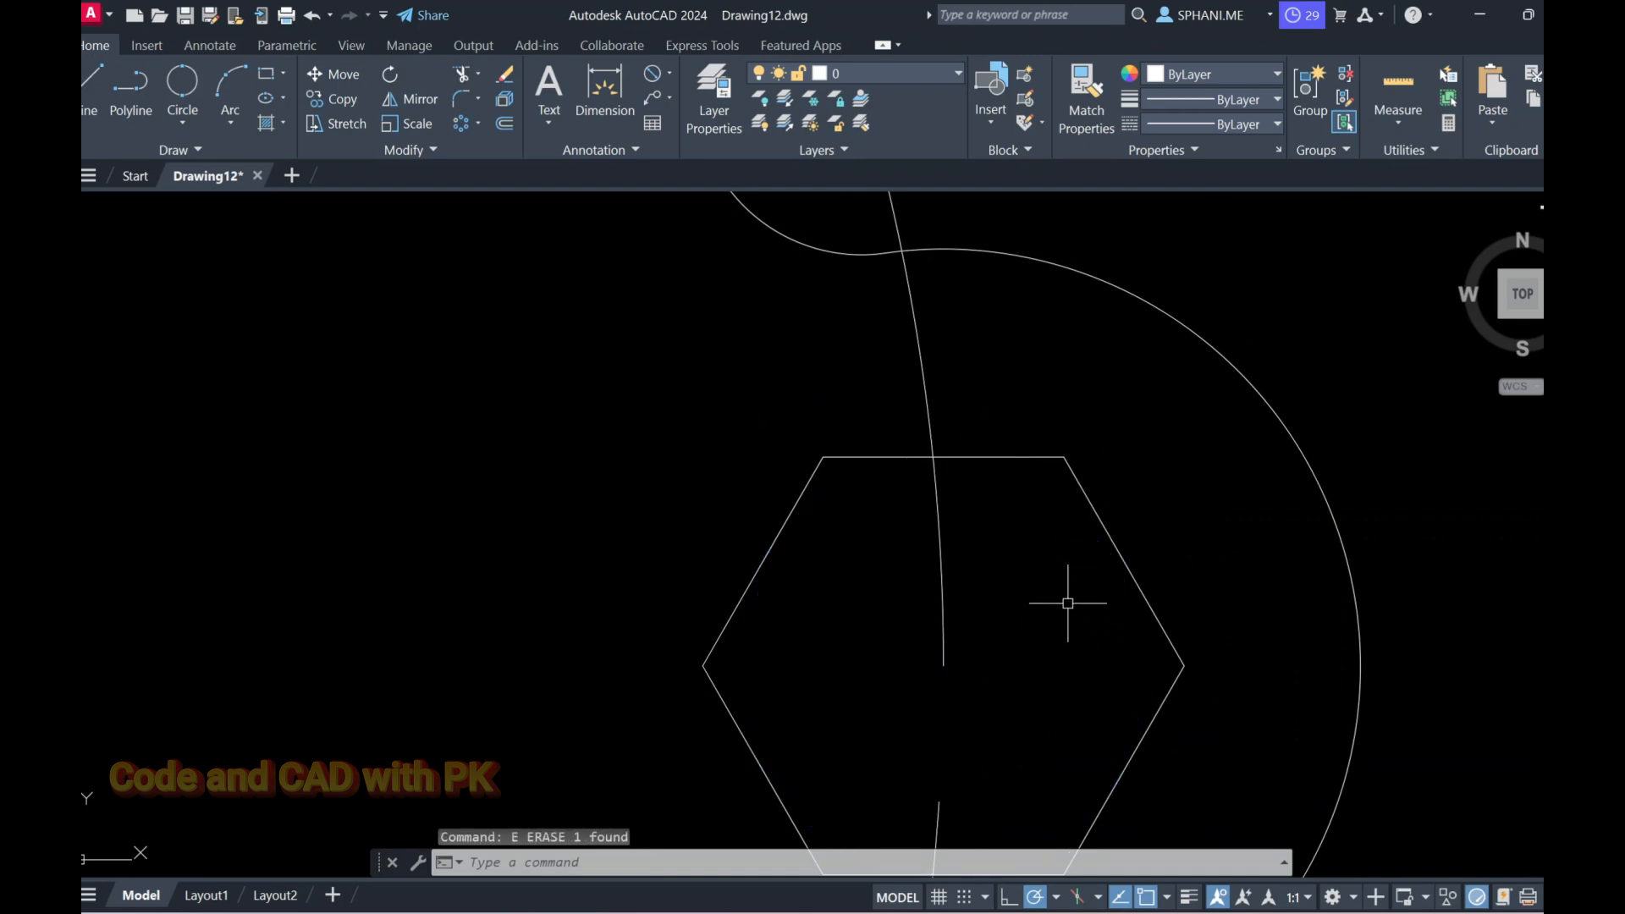
Check the central hexagon's size in the reference figure and draw a 20 mm diameter circle at the plate's centre.
type("z")
key("Return")
type("e")
key("Return")
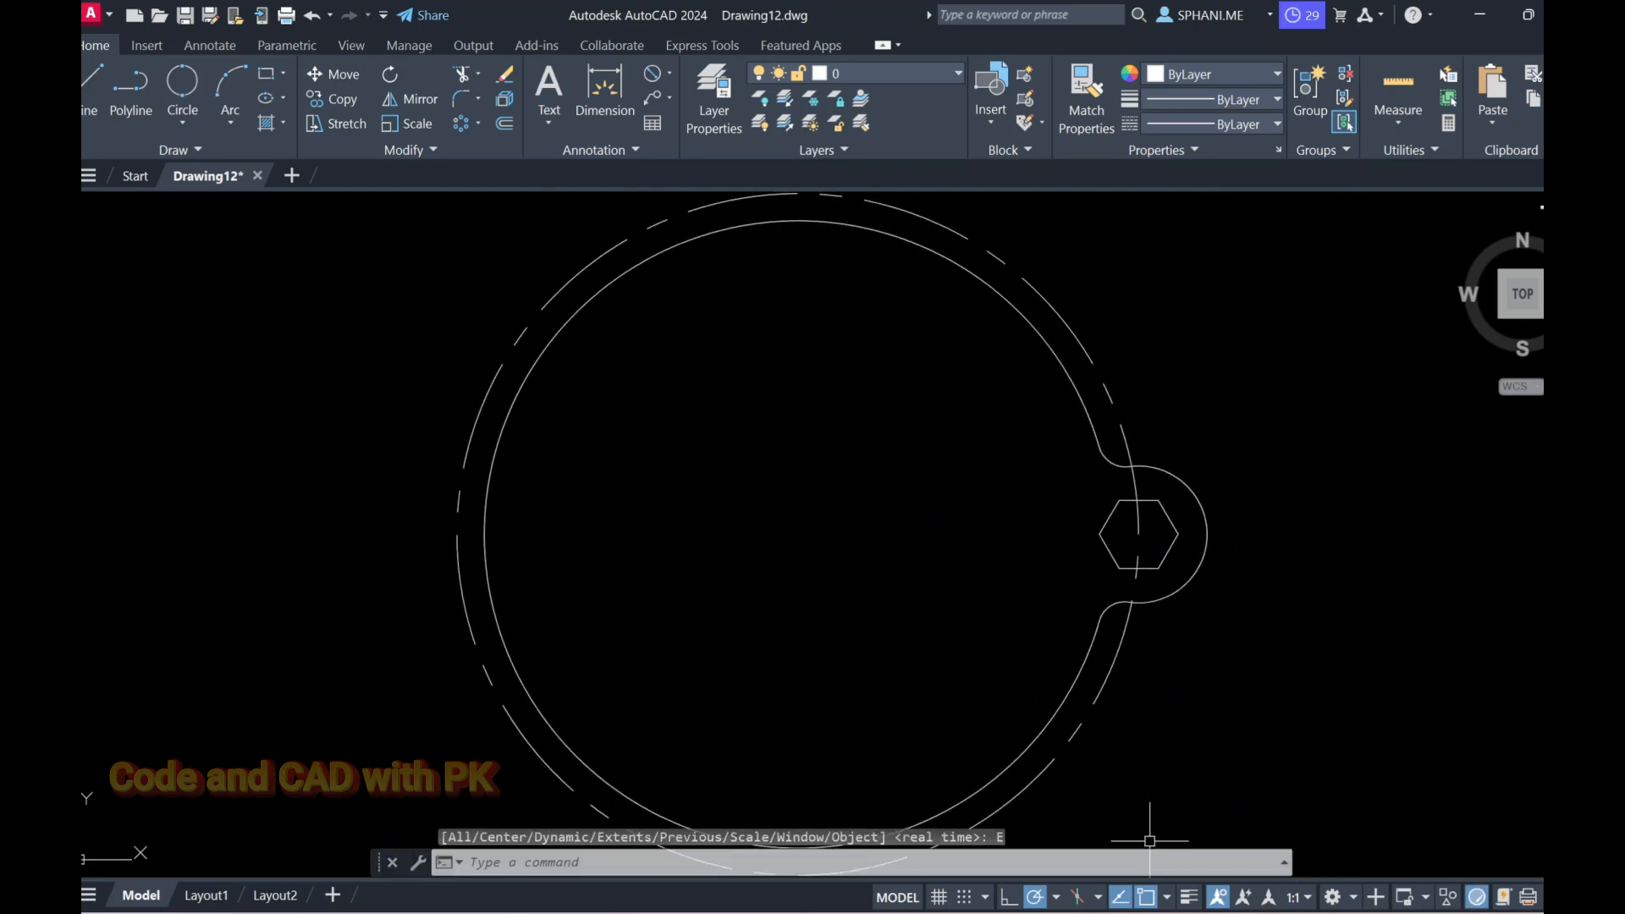
key("alt+Tab")
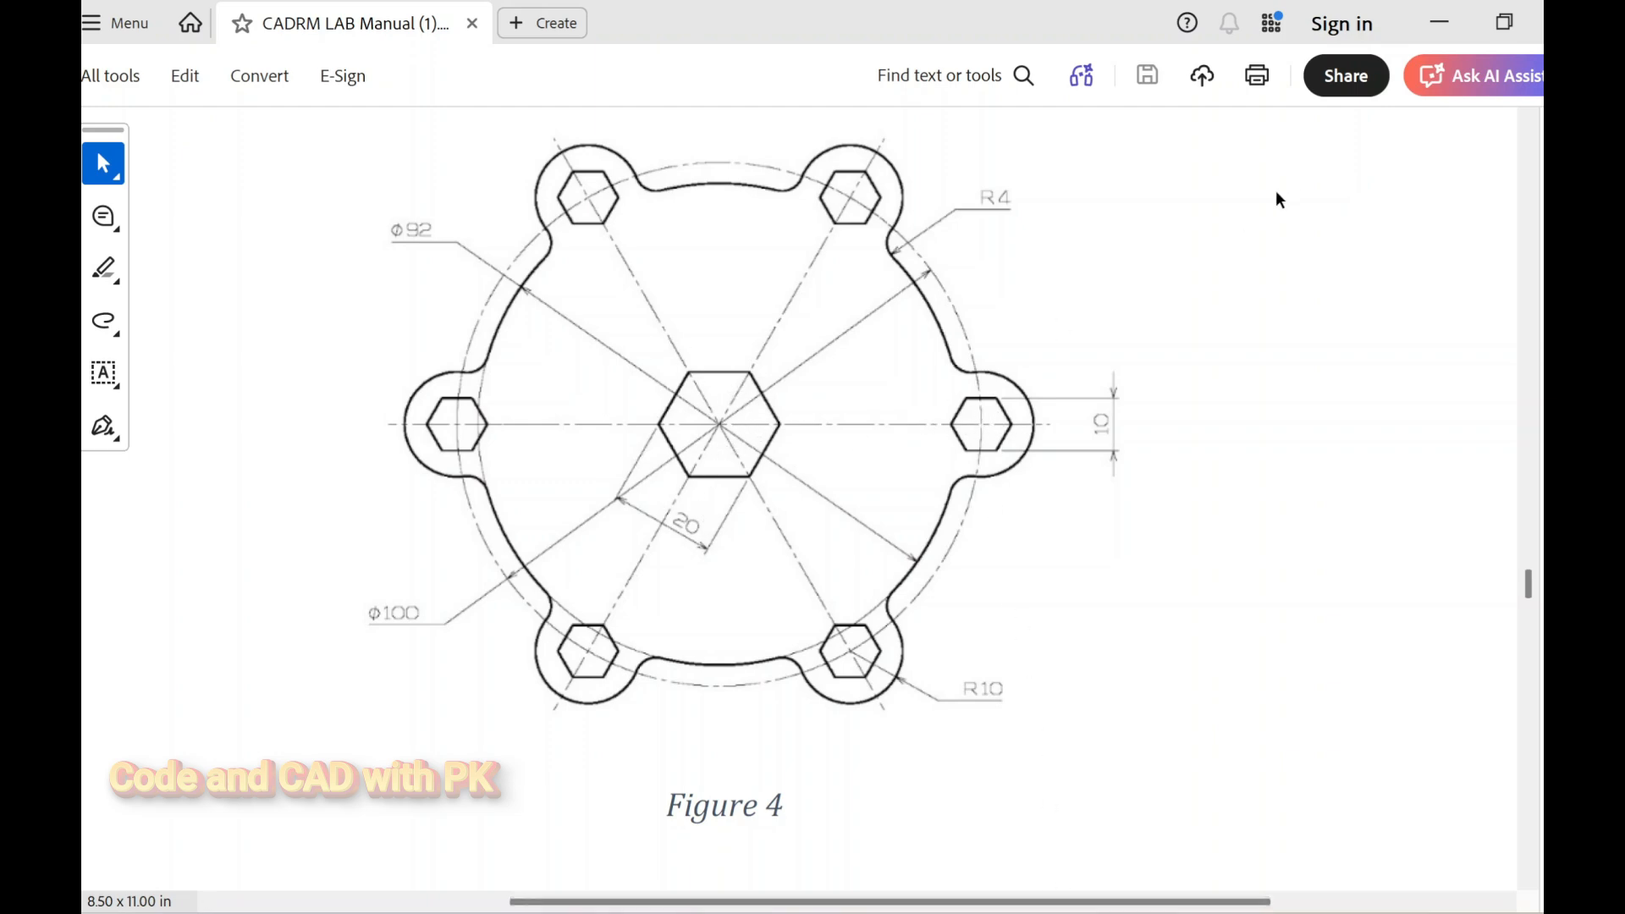
key("alt+Tab")
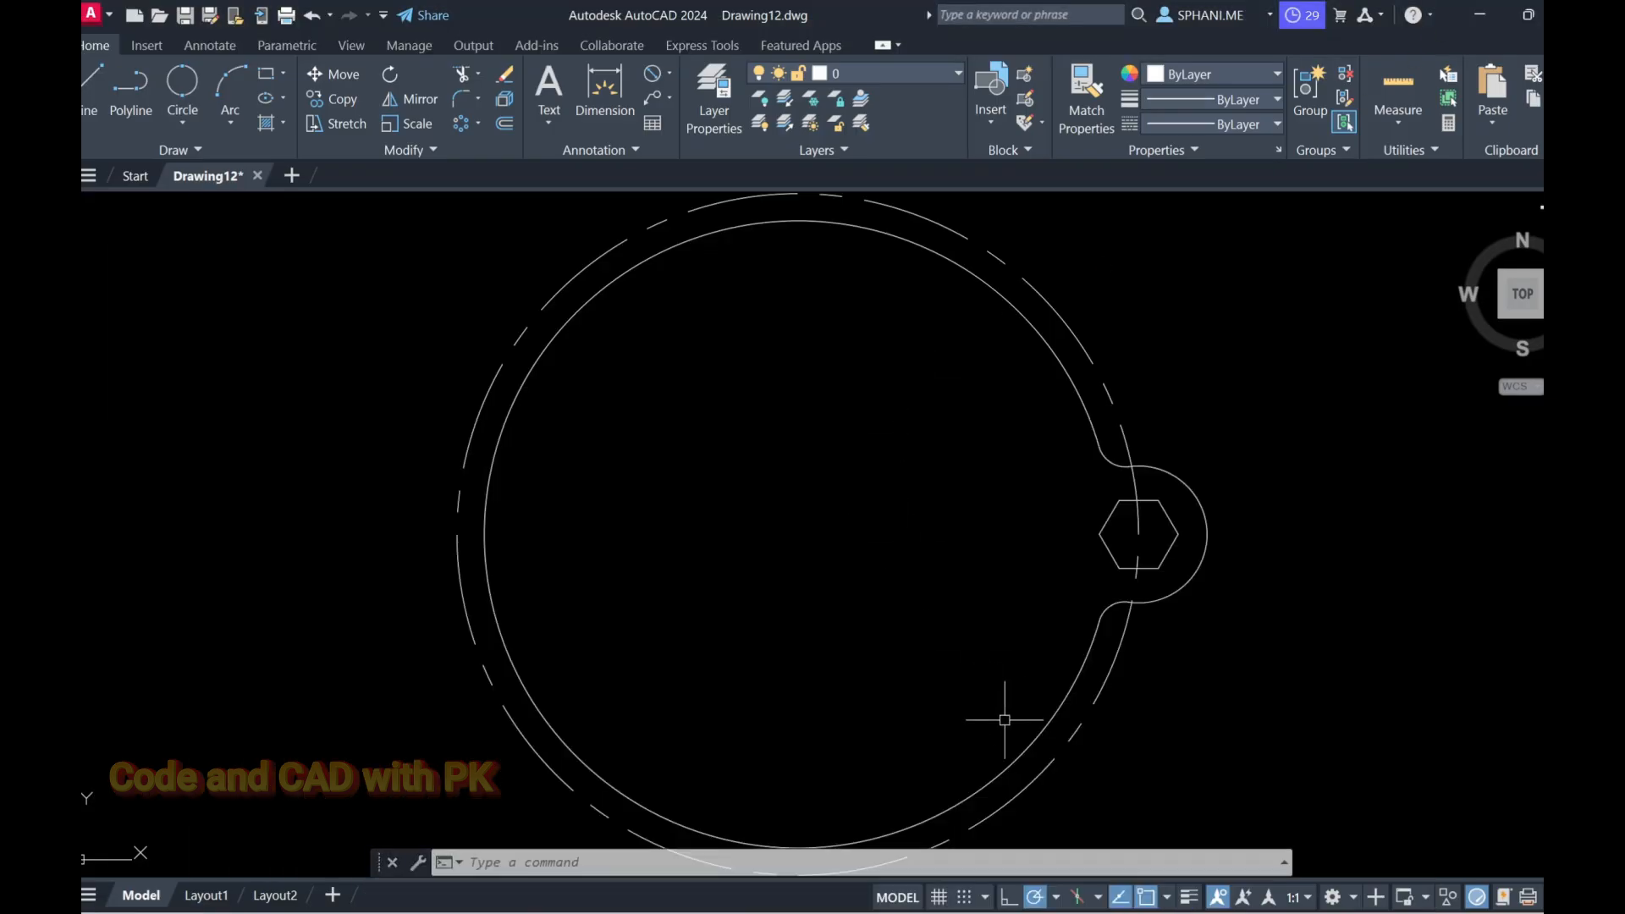
type("c")
key("Return")
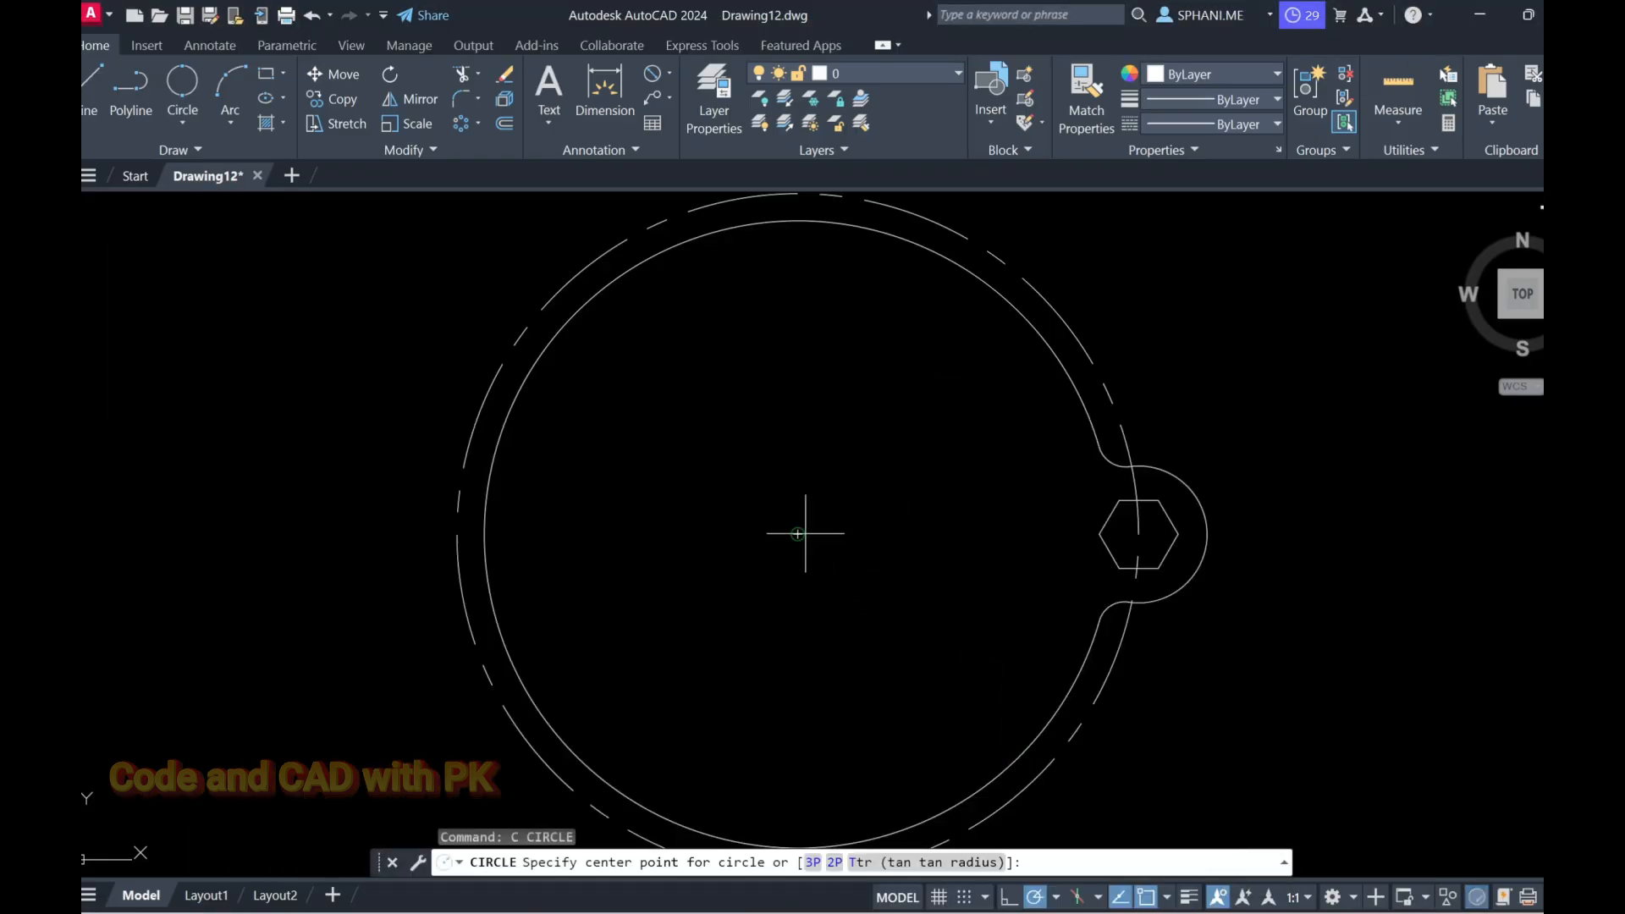
left_click(798, 533)
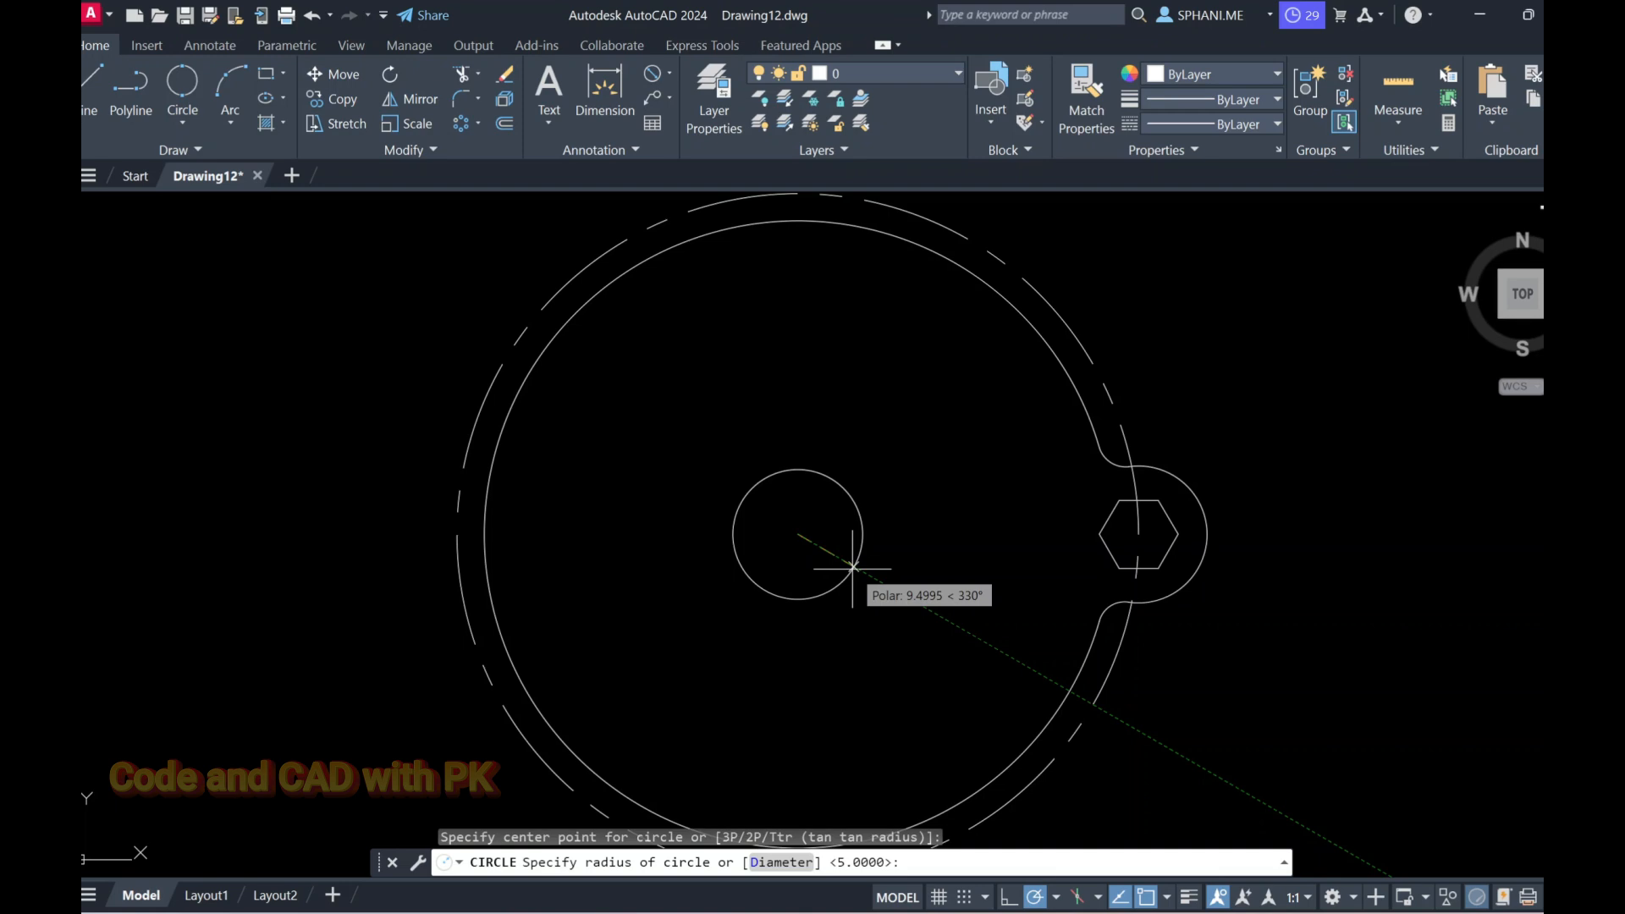
type("d")
key("Return")
type("20")
key("Return")
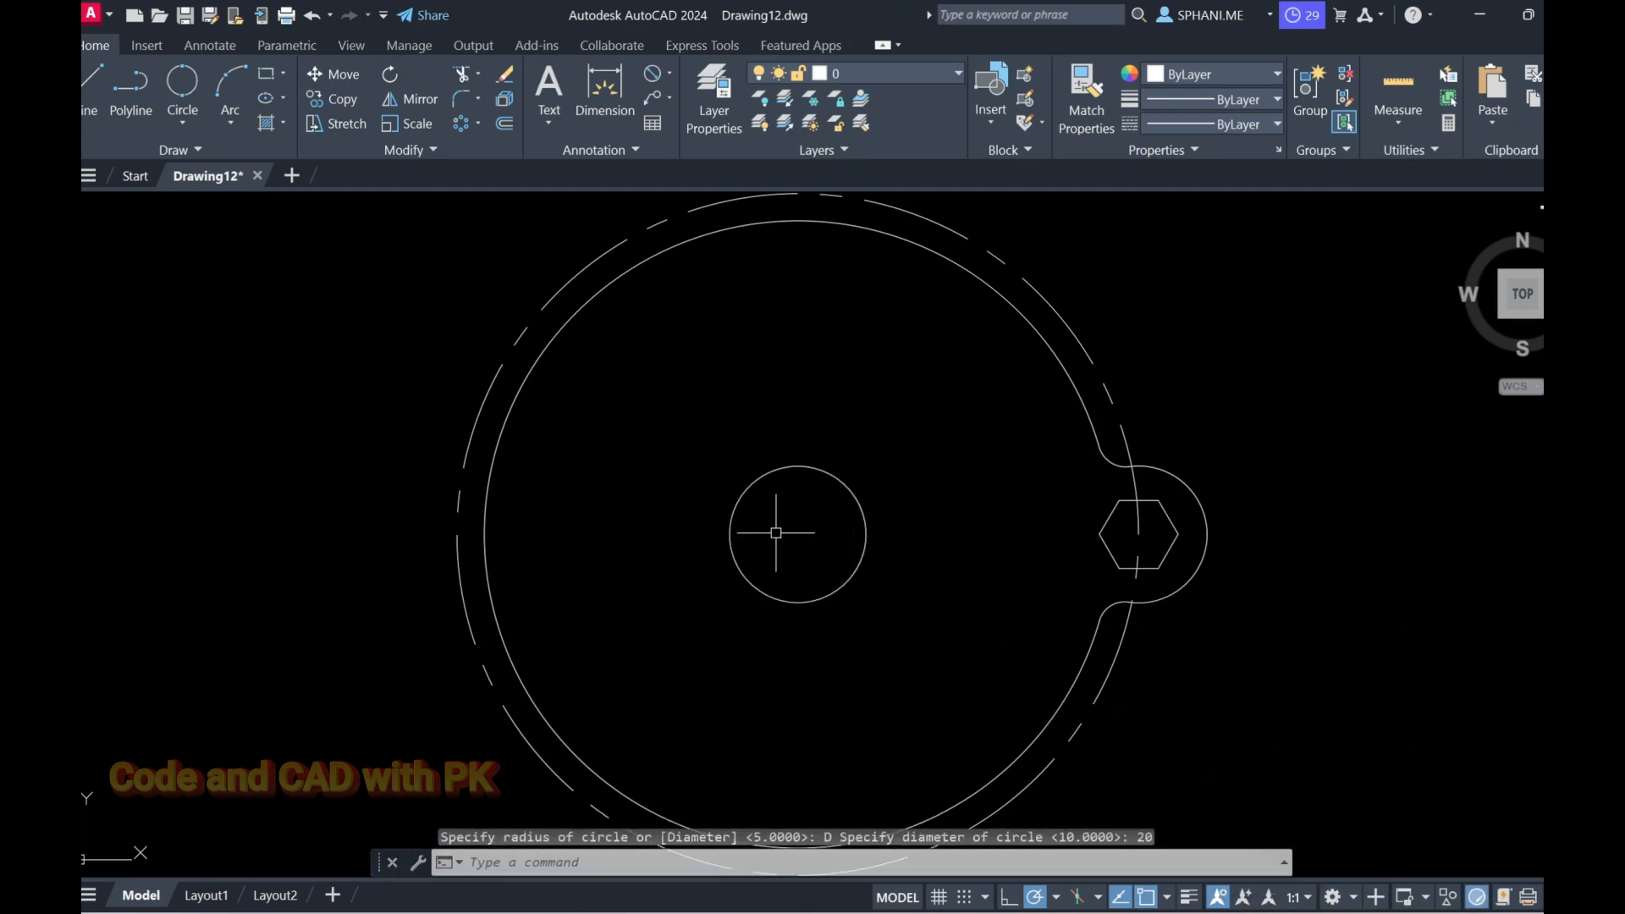
Draw a six-sided polygon circumscribed about the 20 mm circle, centred on the plate with flat sides at top and bottom.
scroll(776, 533, "up", 2)
key("Return")
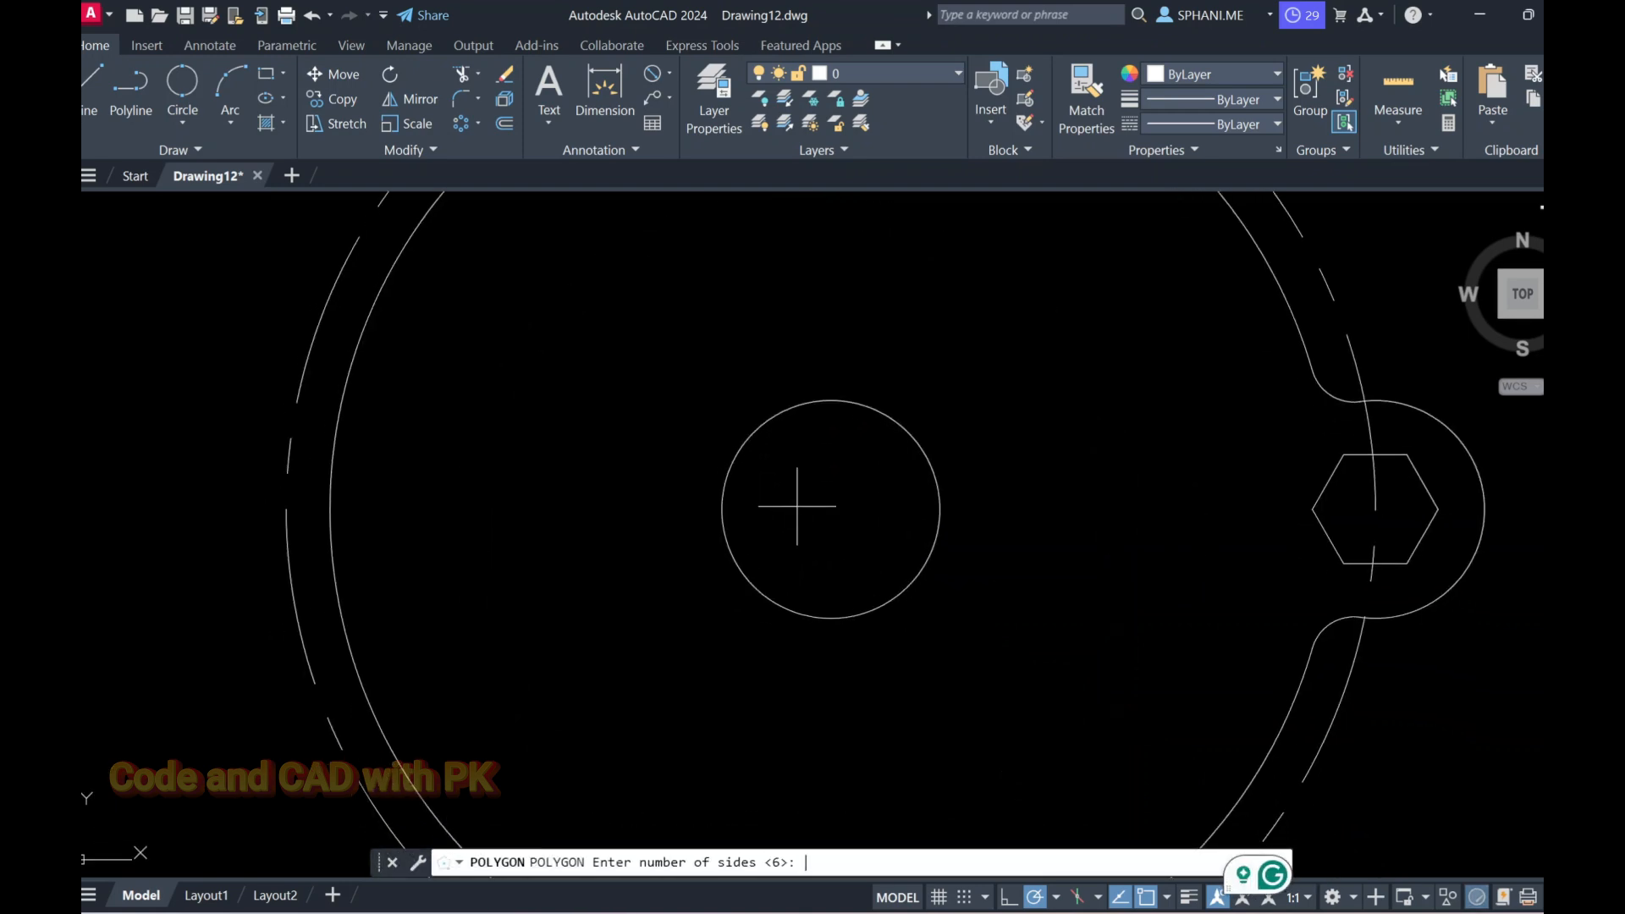
key("Return")
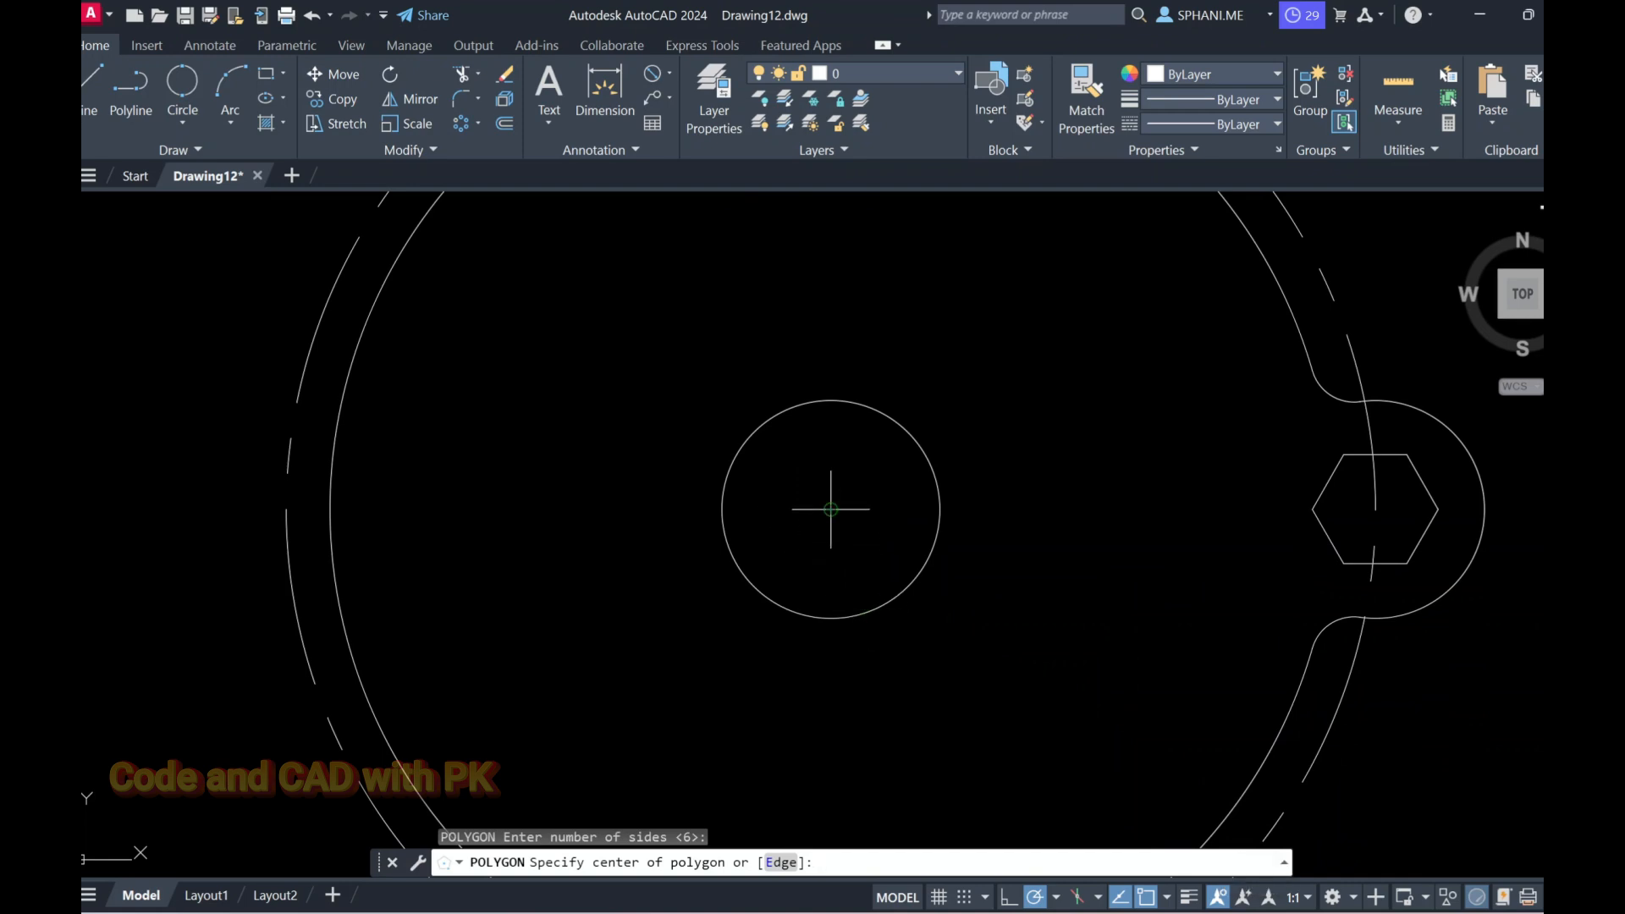
left_click(831, 509)
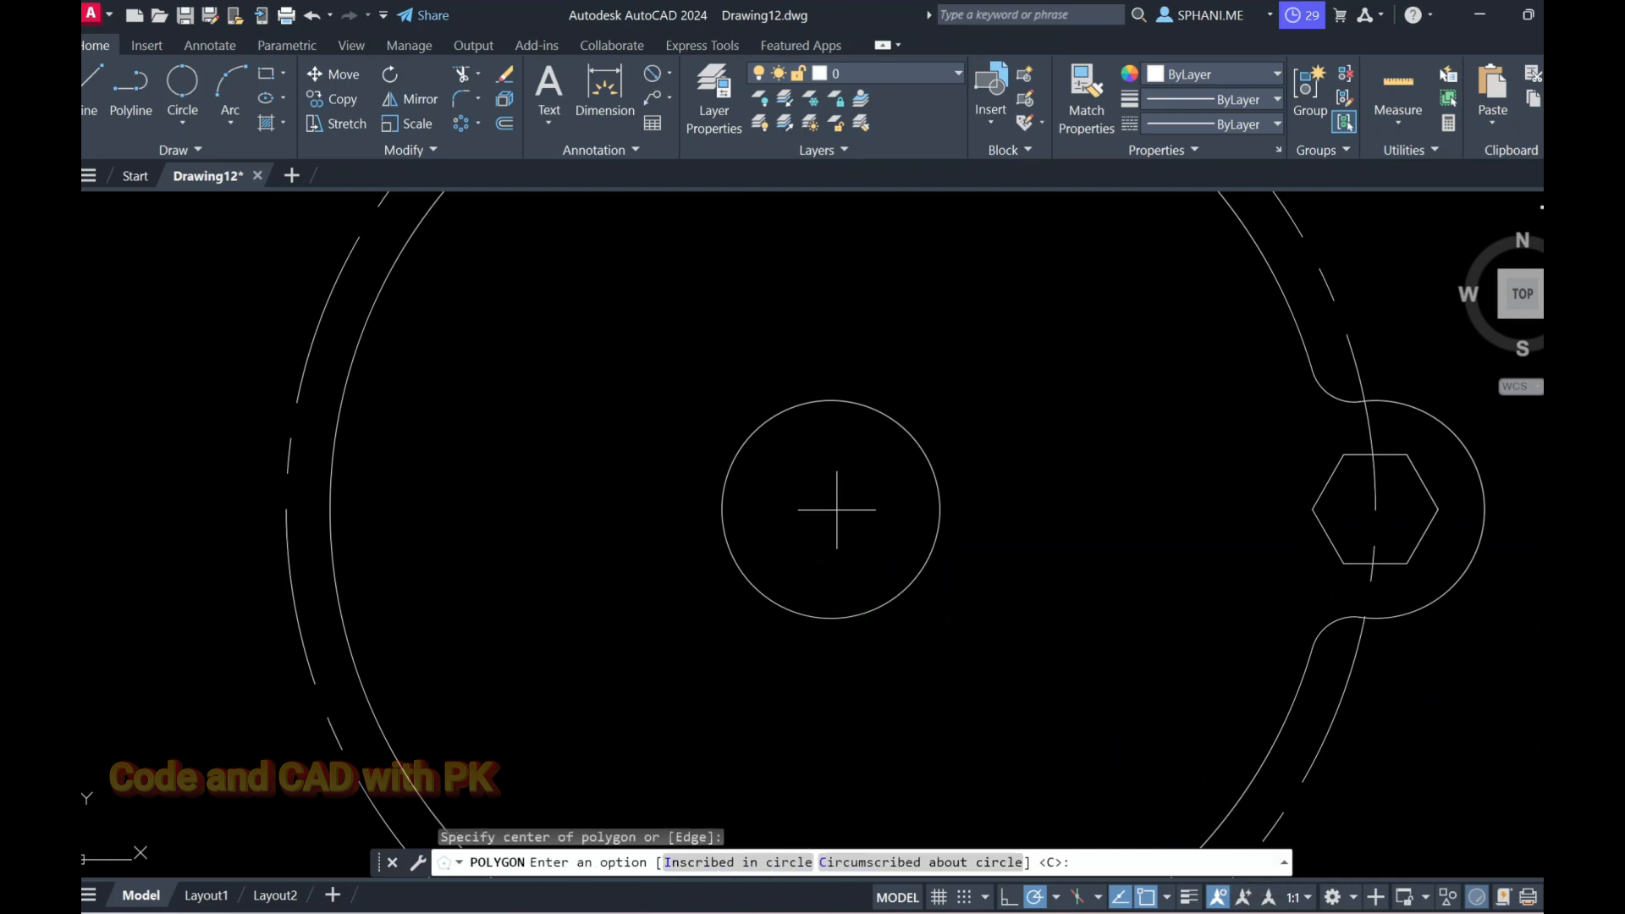
left_click(898, 861)
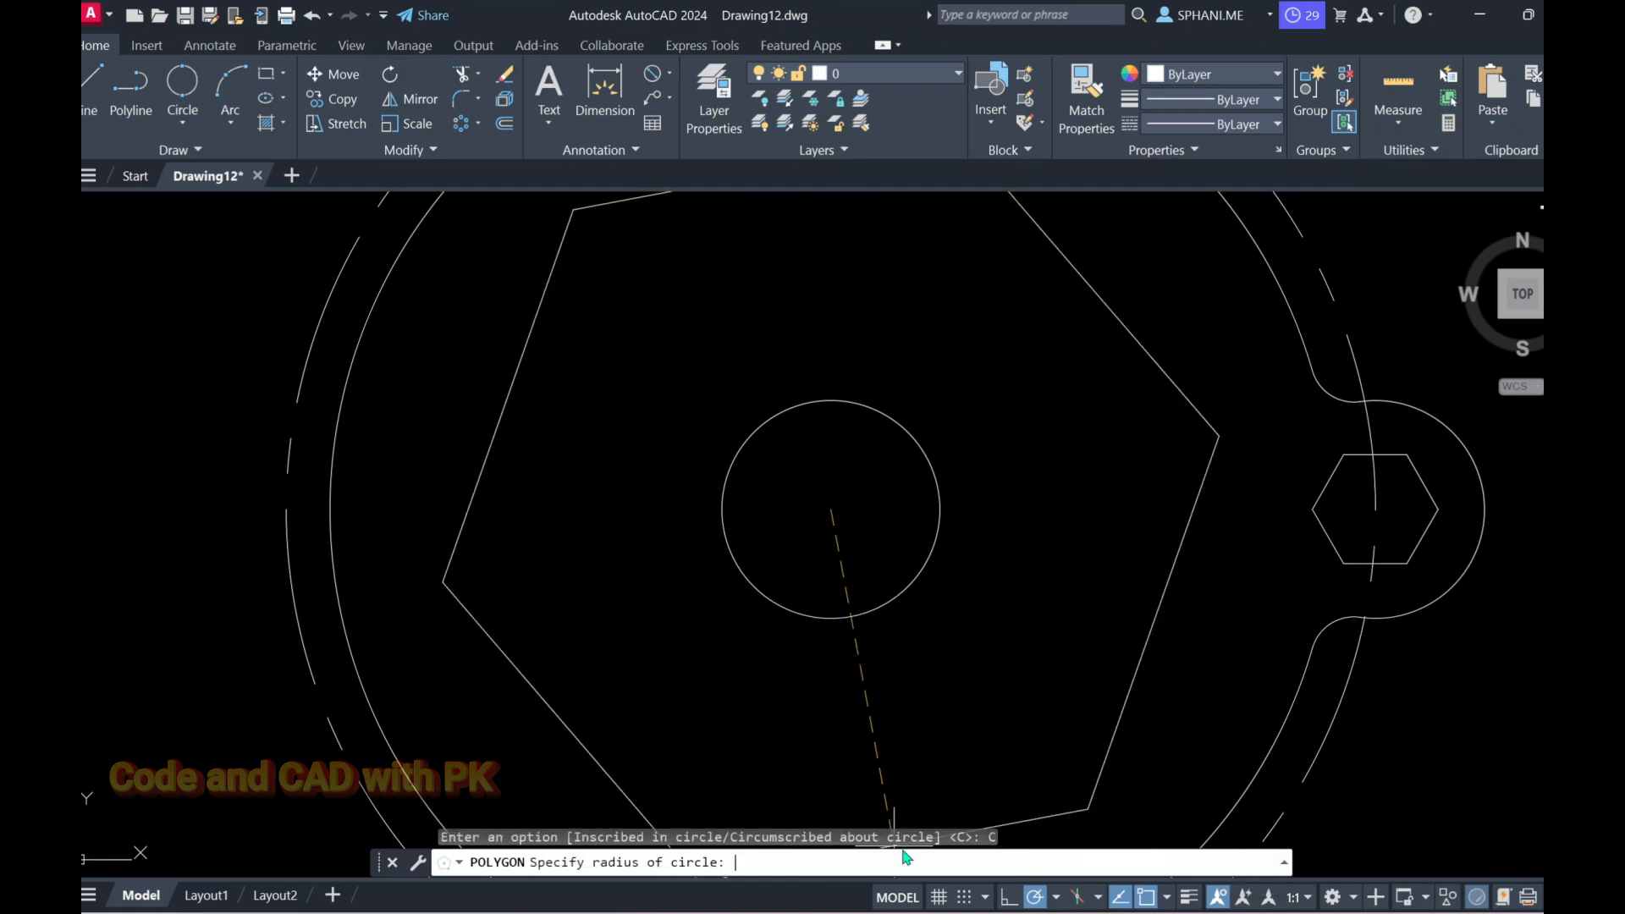
left_click(831, 401)
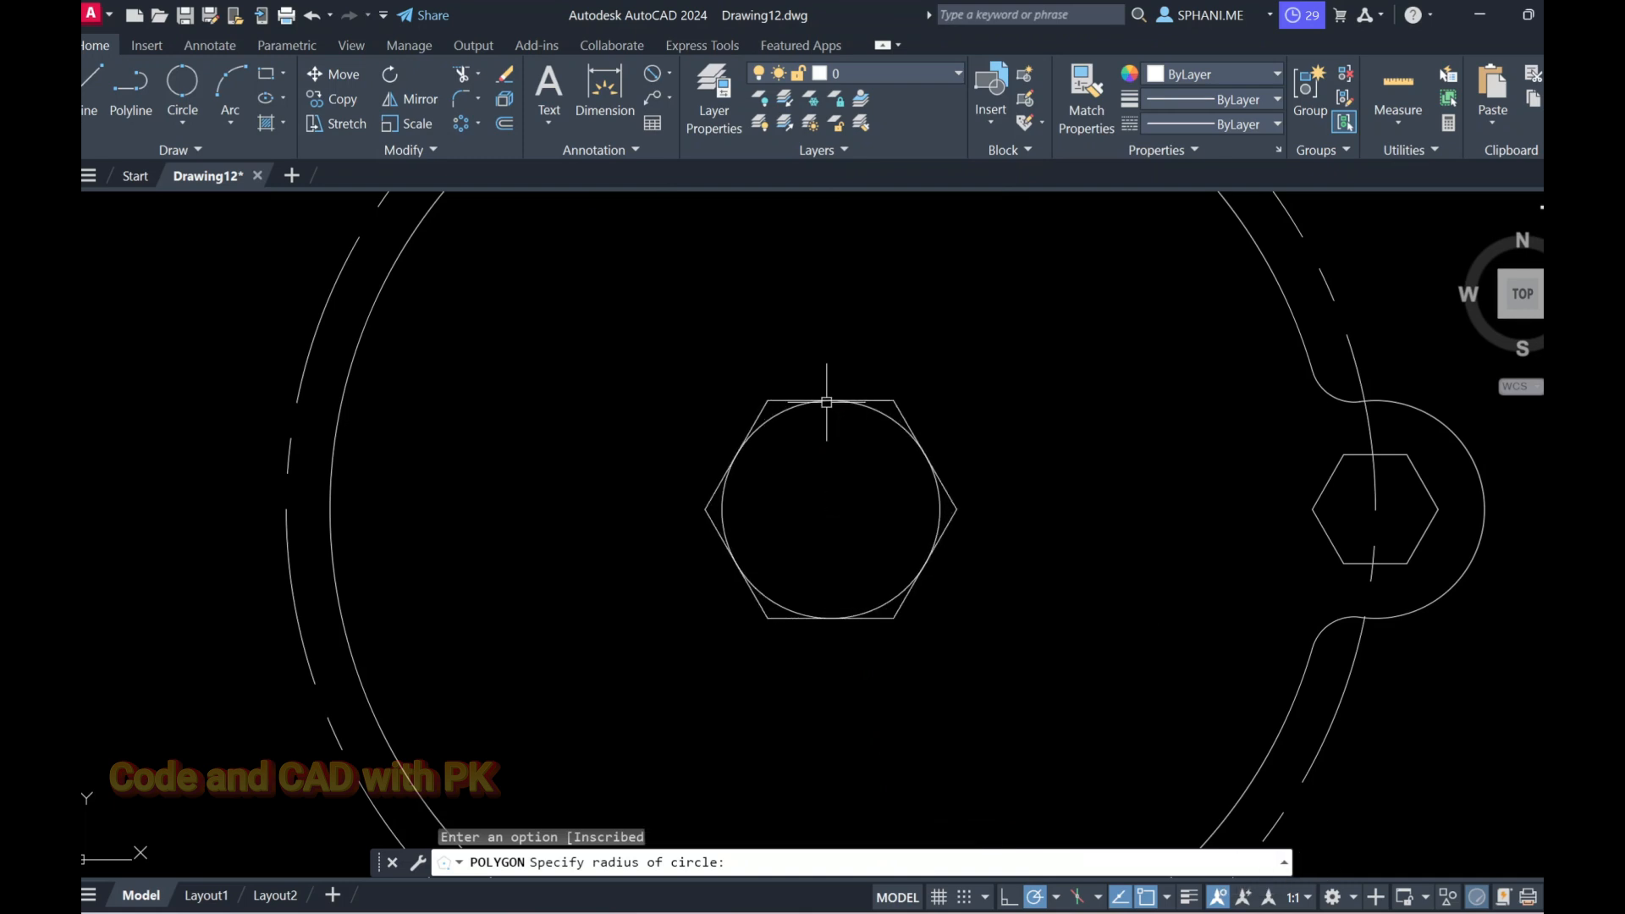
key("Escape")
Erase the 20 mm construction circle inside the central hexagon.
left_click(875, 408)
type("E")
key("Return")
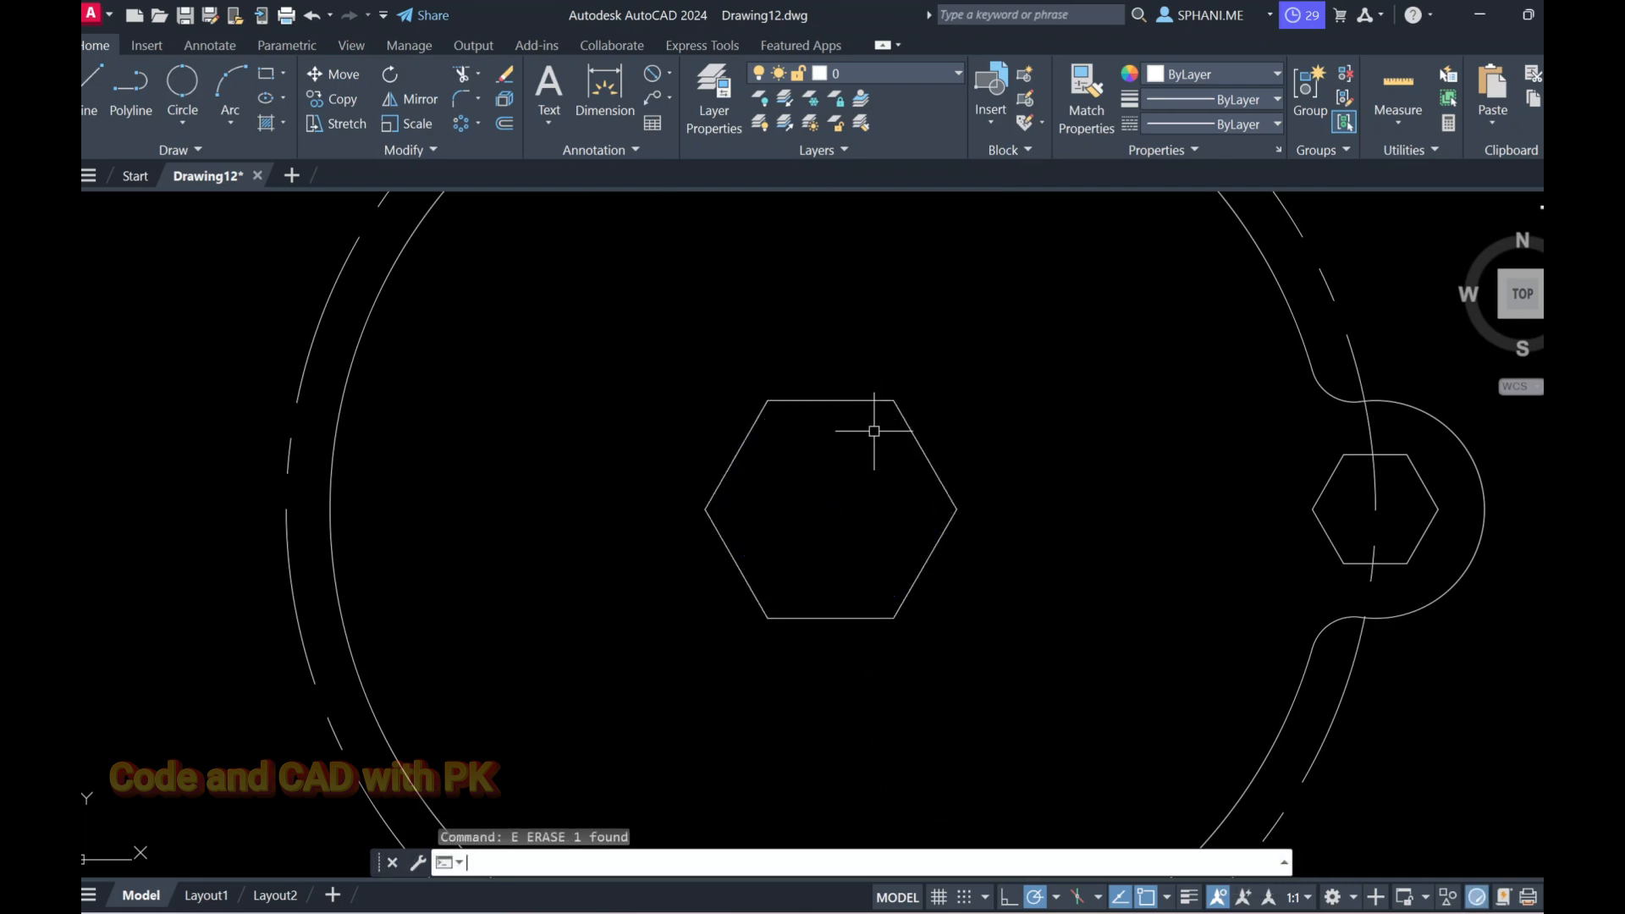
Check the centre lines in the reference figure and draw a horizontal line from the plate's centre to the lobe's outermost point.
scroll(893, 461, "down", 2)
key("alt+Tab")
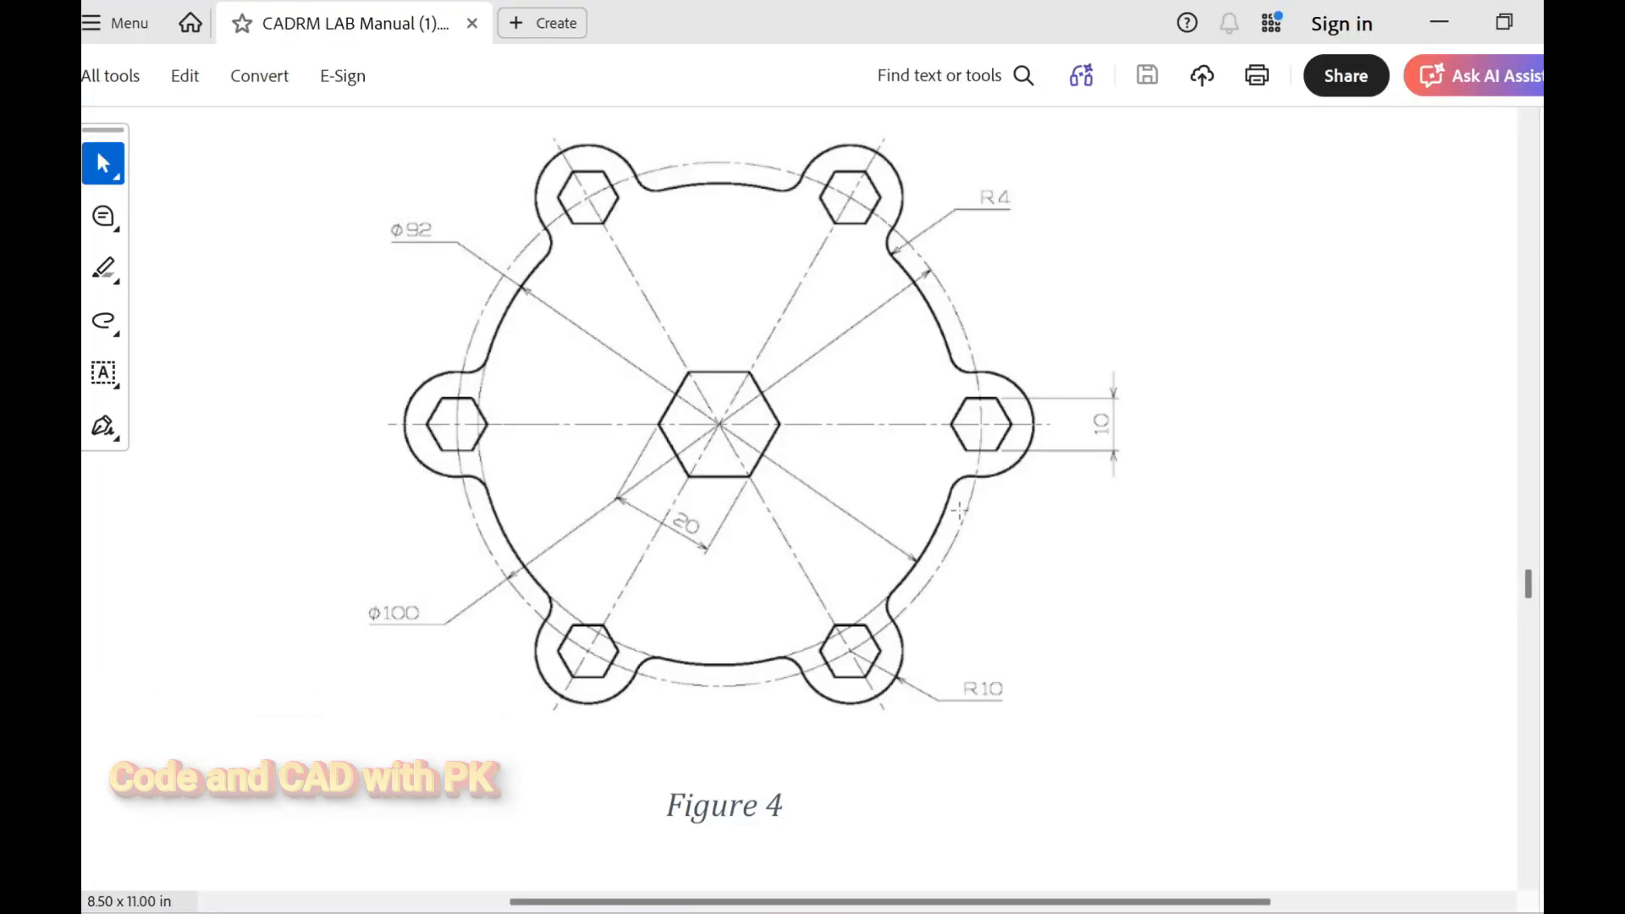
key("alt+Tab")
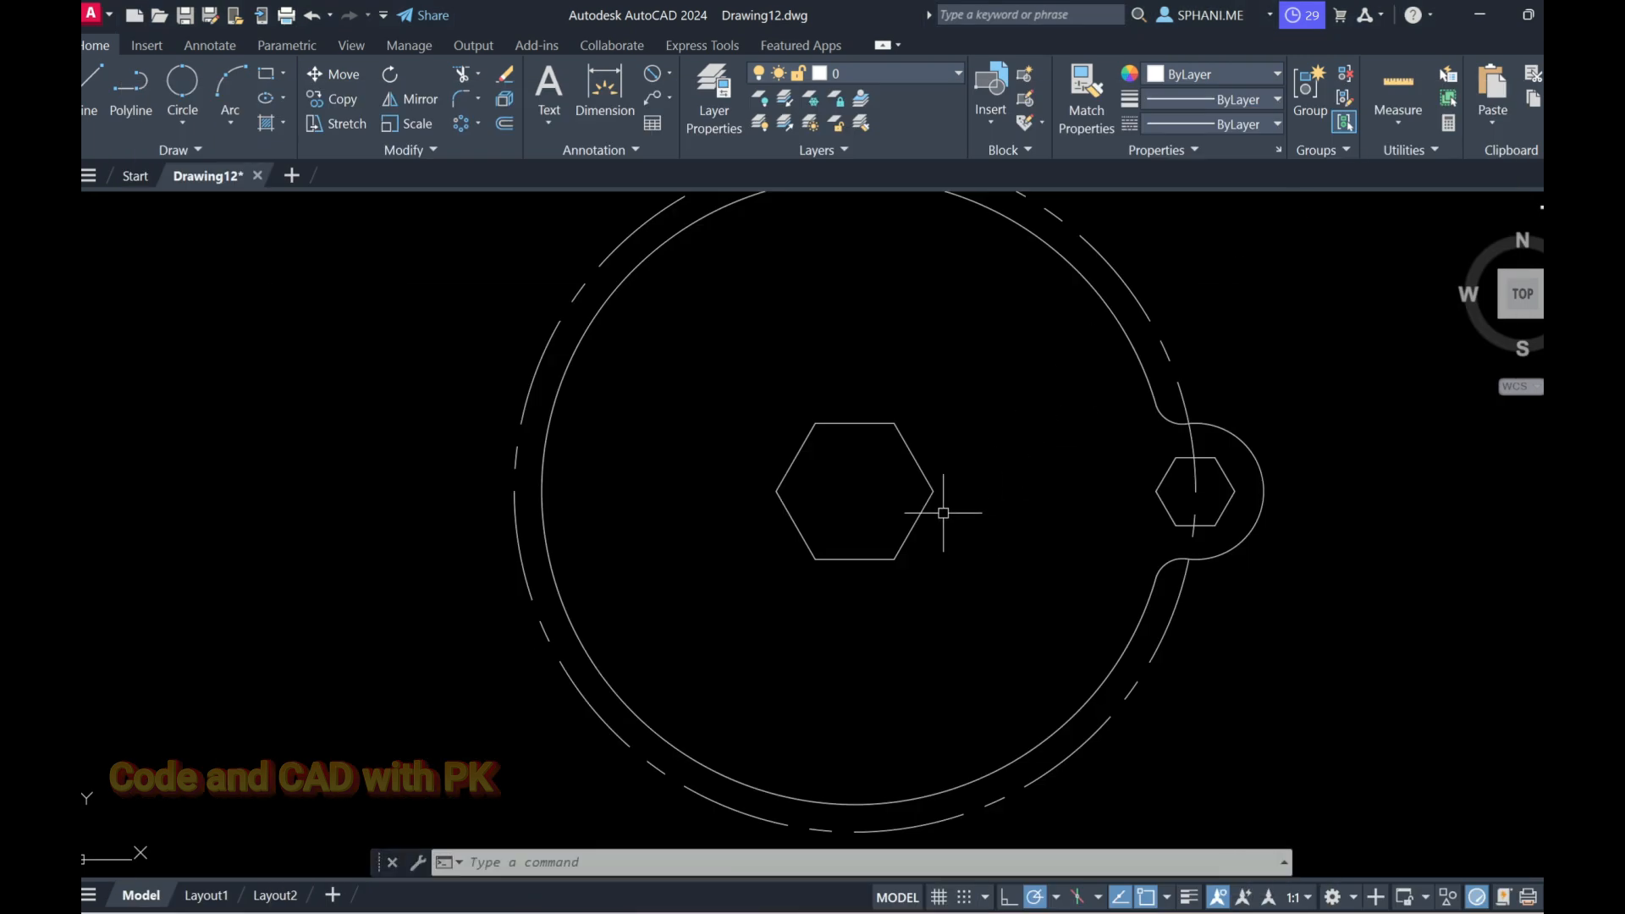
type("l")
key("Return")
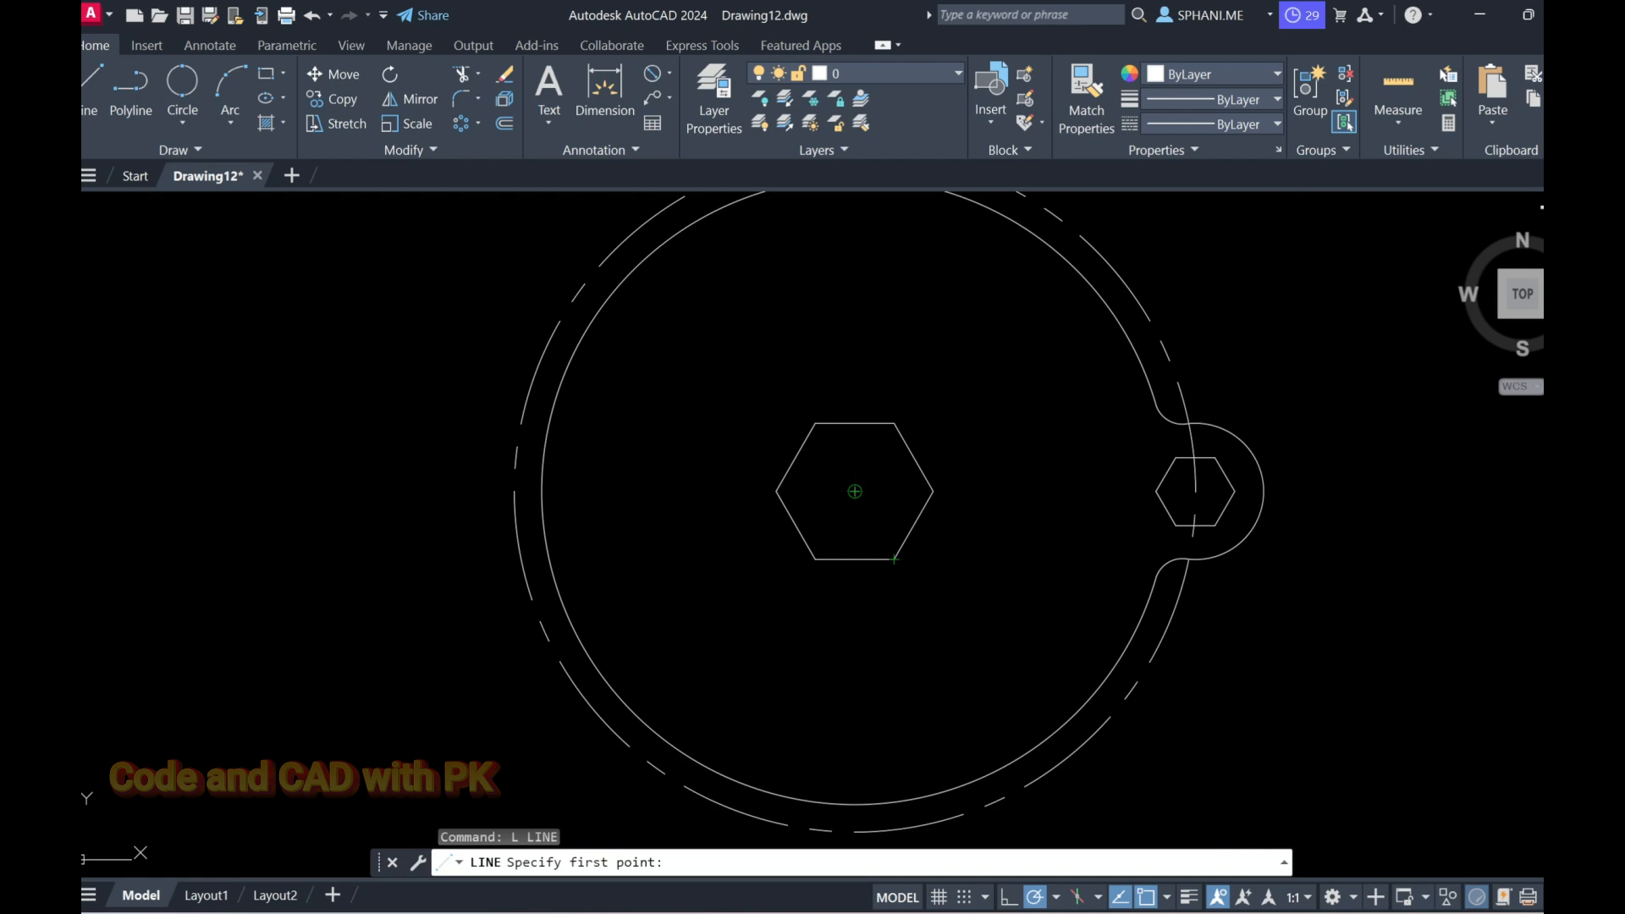
left_click(855, 491)
left_click(1264, 491)
key("Escape")
Stretch the horizontal line's outer end 2 mm past the lobe and lengthen it a little further outward.
scroll(1282, 501, "up", 4)
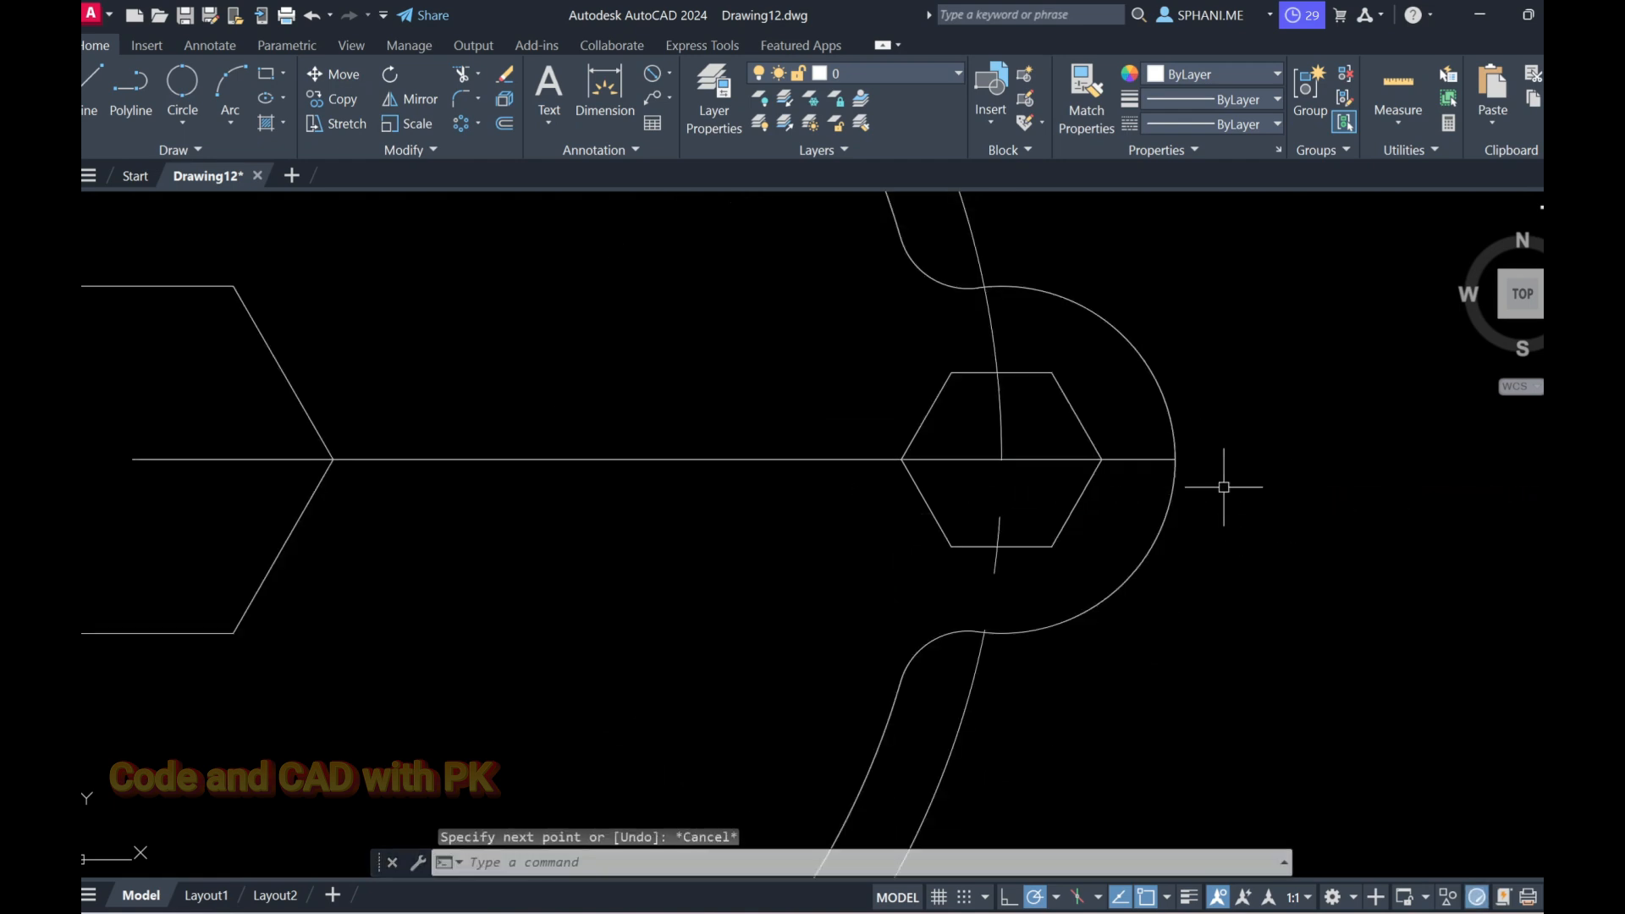
left_click(1165, 460)
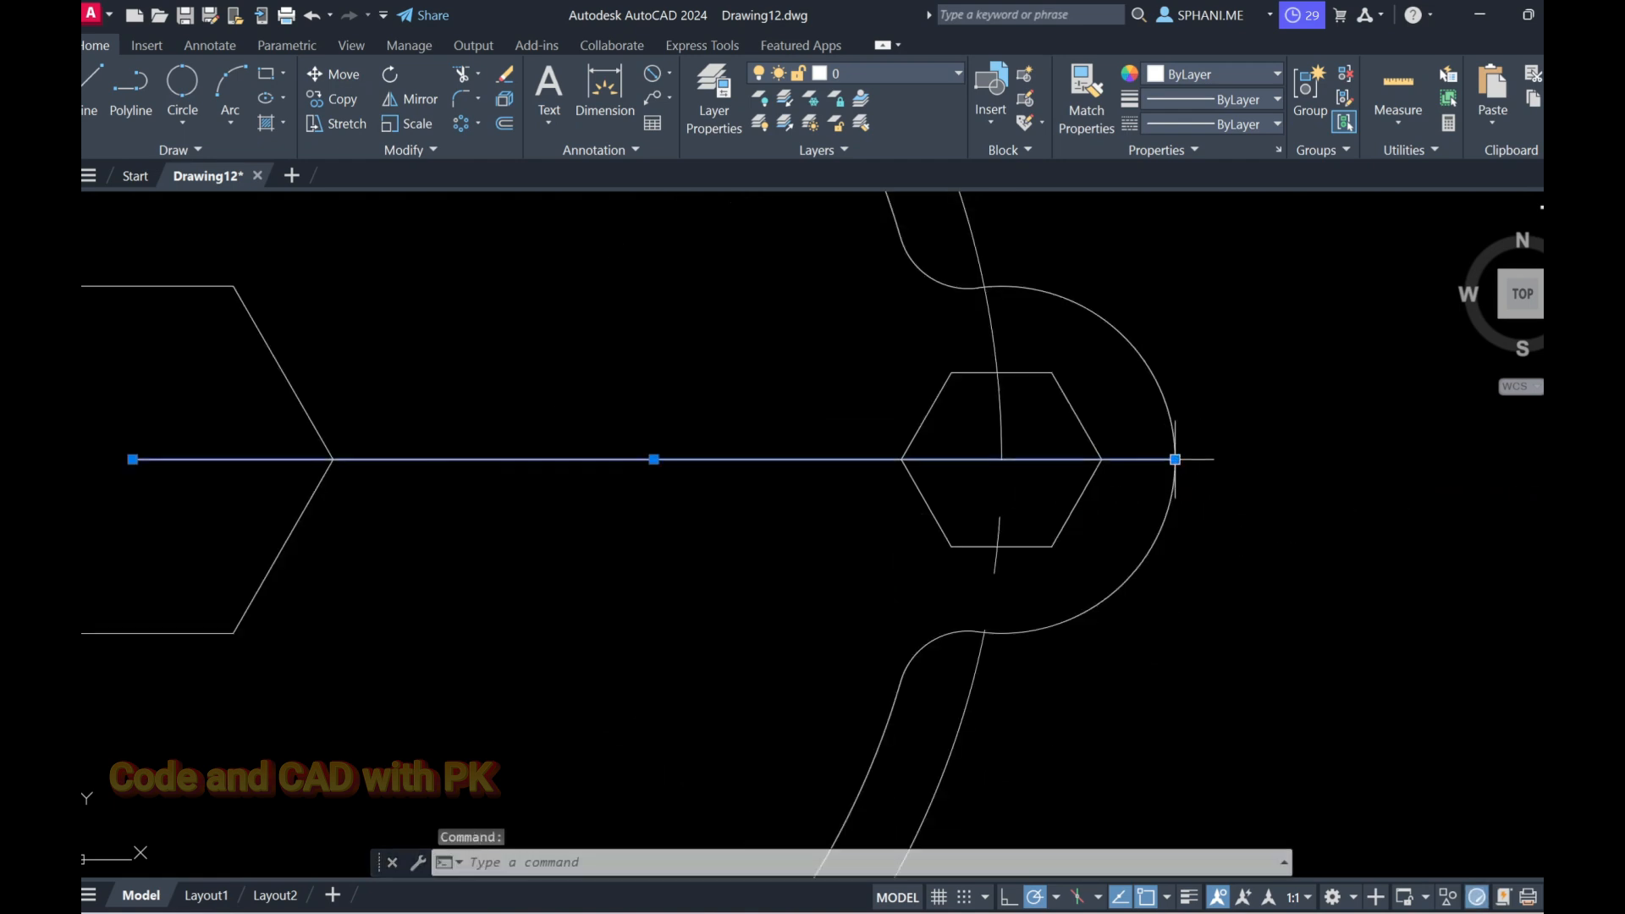
left_click(1175, 460)
type("2")
key("Return")
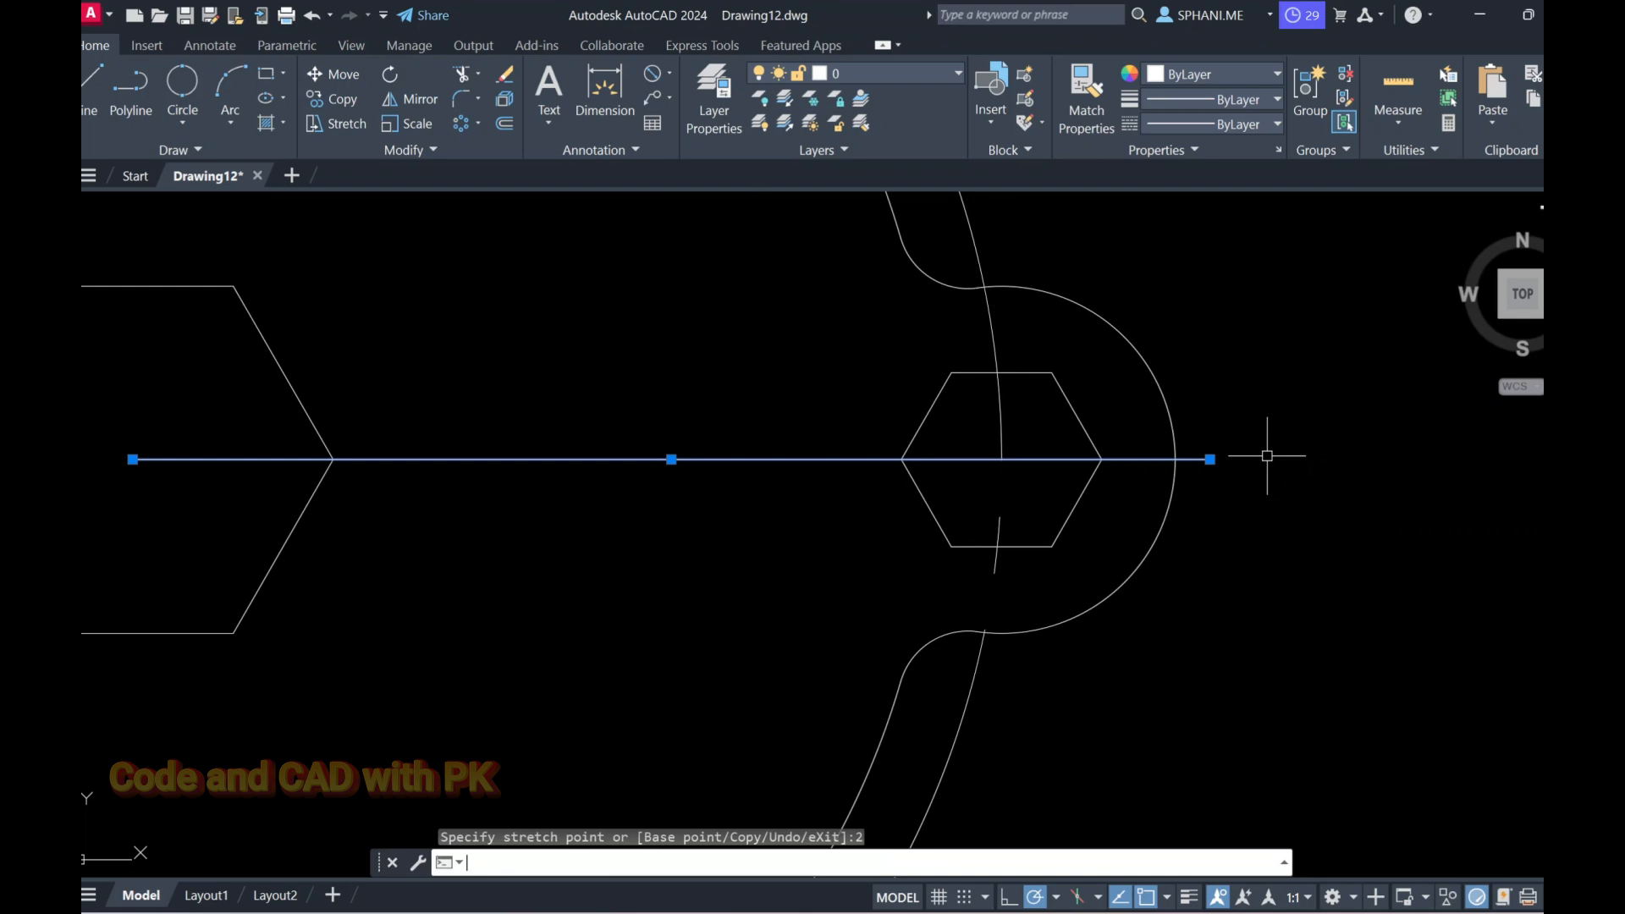
left_click(1210, 459)
key("Escape")
key("Escape")
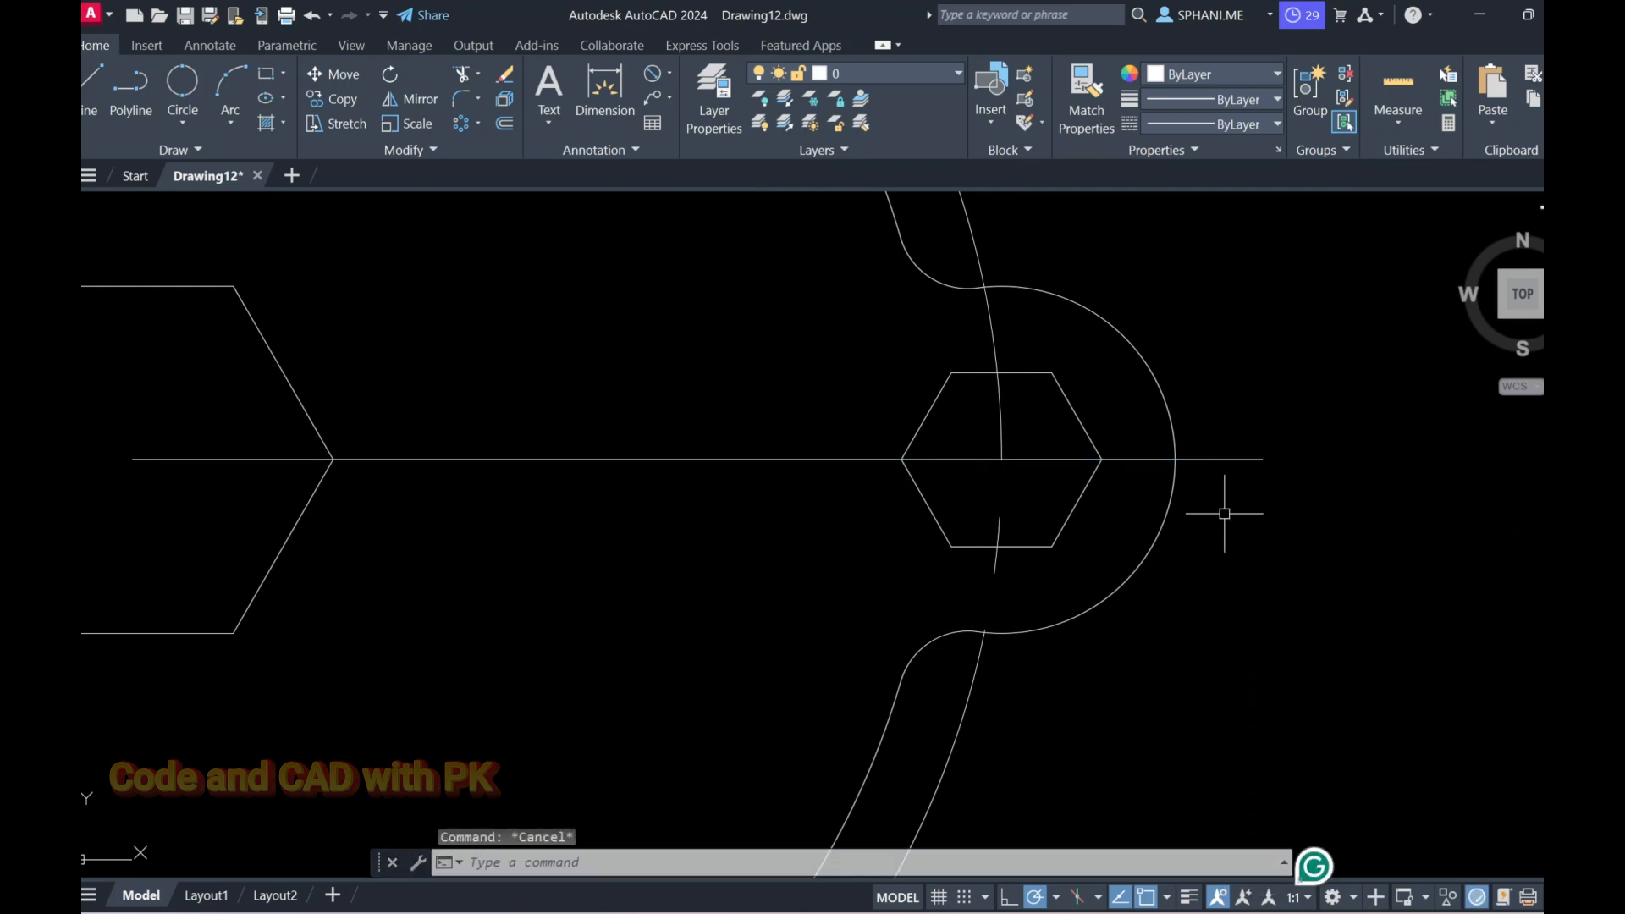
scroll(1223, 512, "down", 3)
middle_click_drag(1197, 527, 1180, 514)
scroll(1083, 471, "down", 3)
scroll(1052, 482, "up", 3)
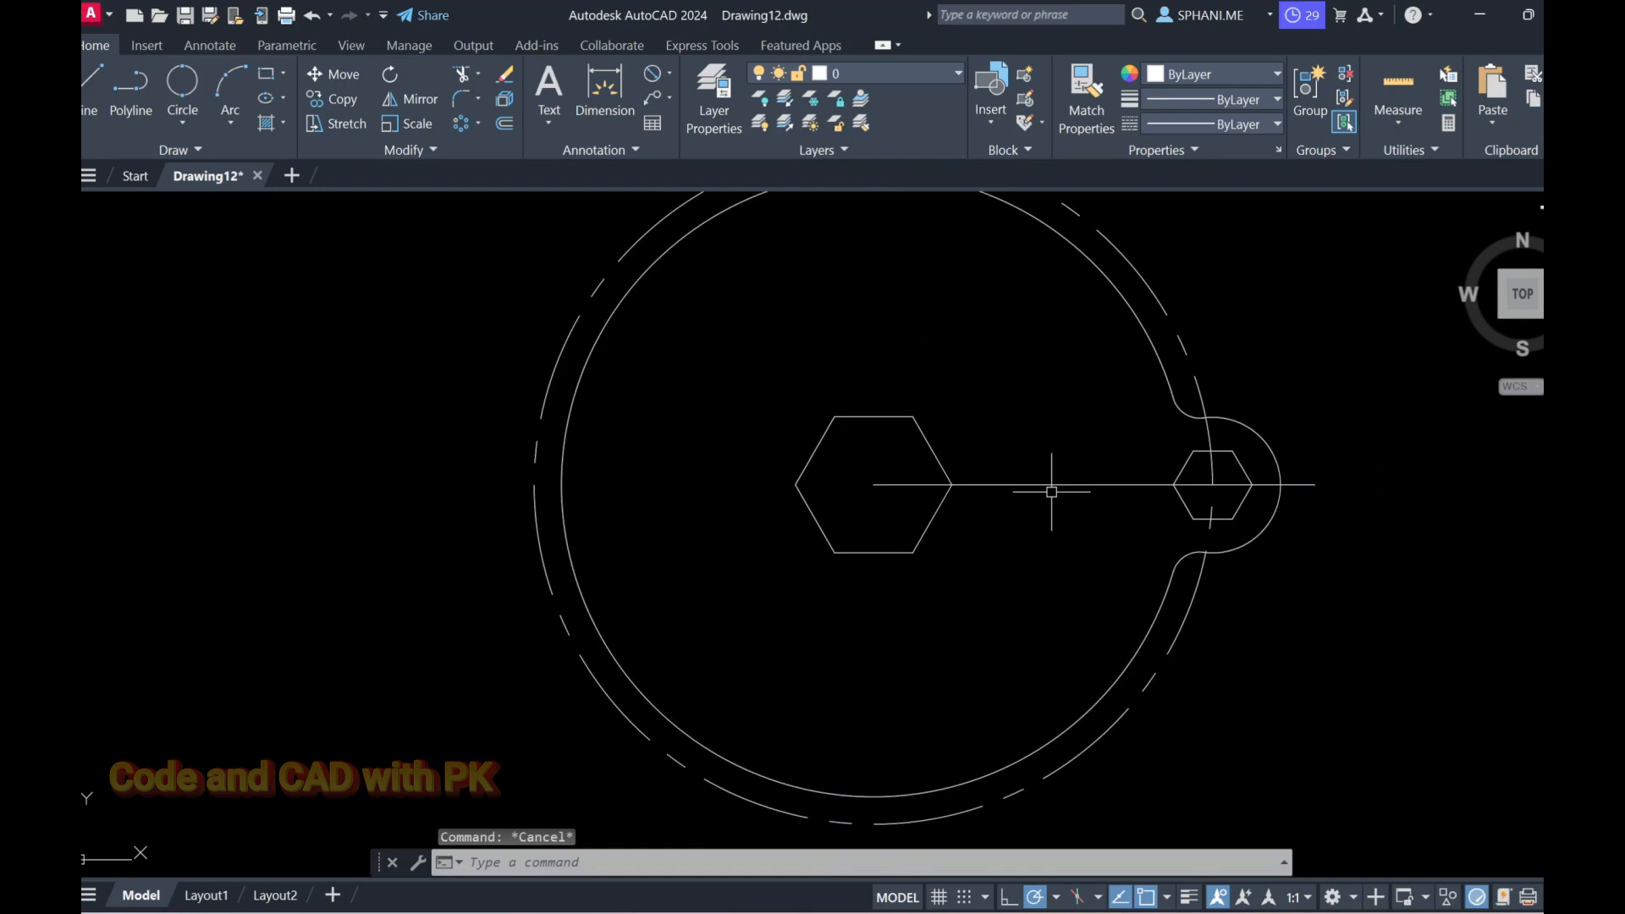
Try the CENTER linetype on the horizontal line running from the plate's centre through the lobe.
left_click(1050, 484)
left_click(1248, 136)
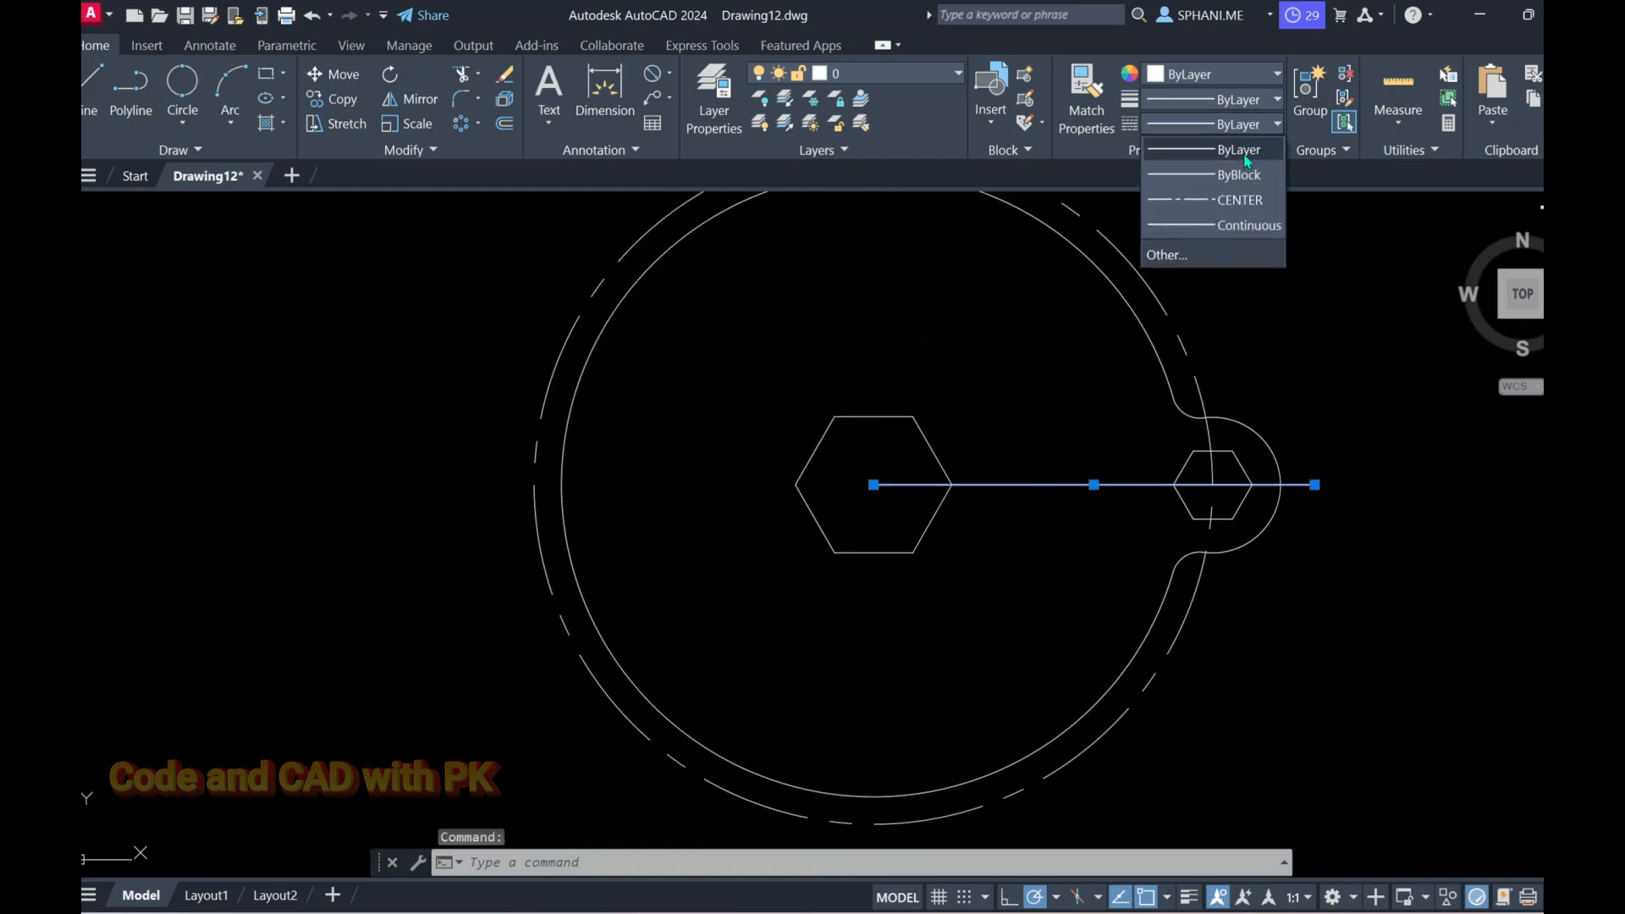
left_click(1243, 206)
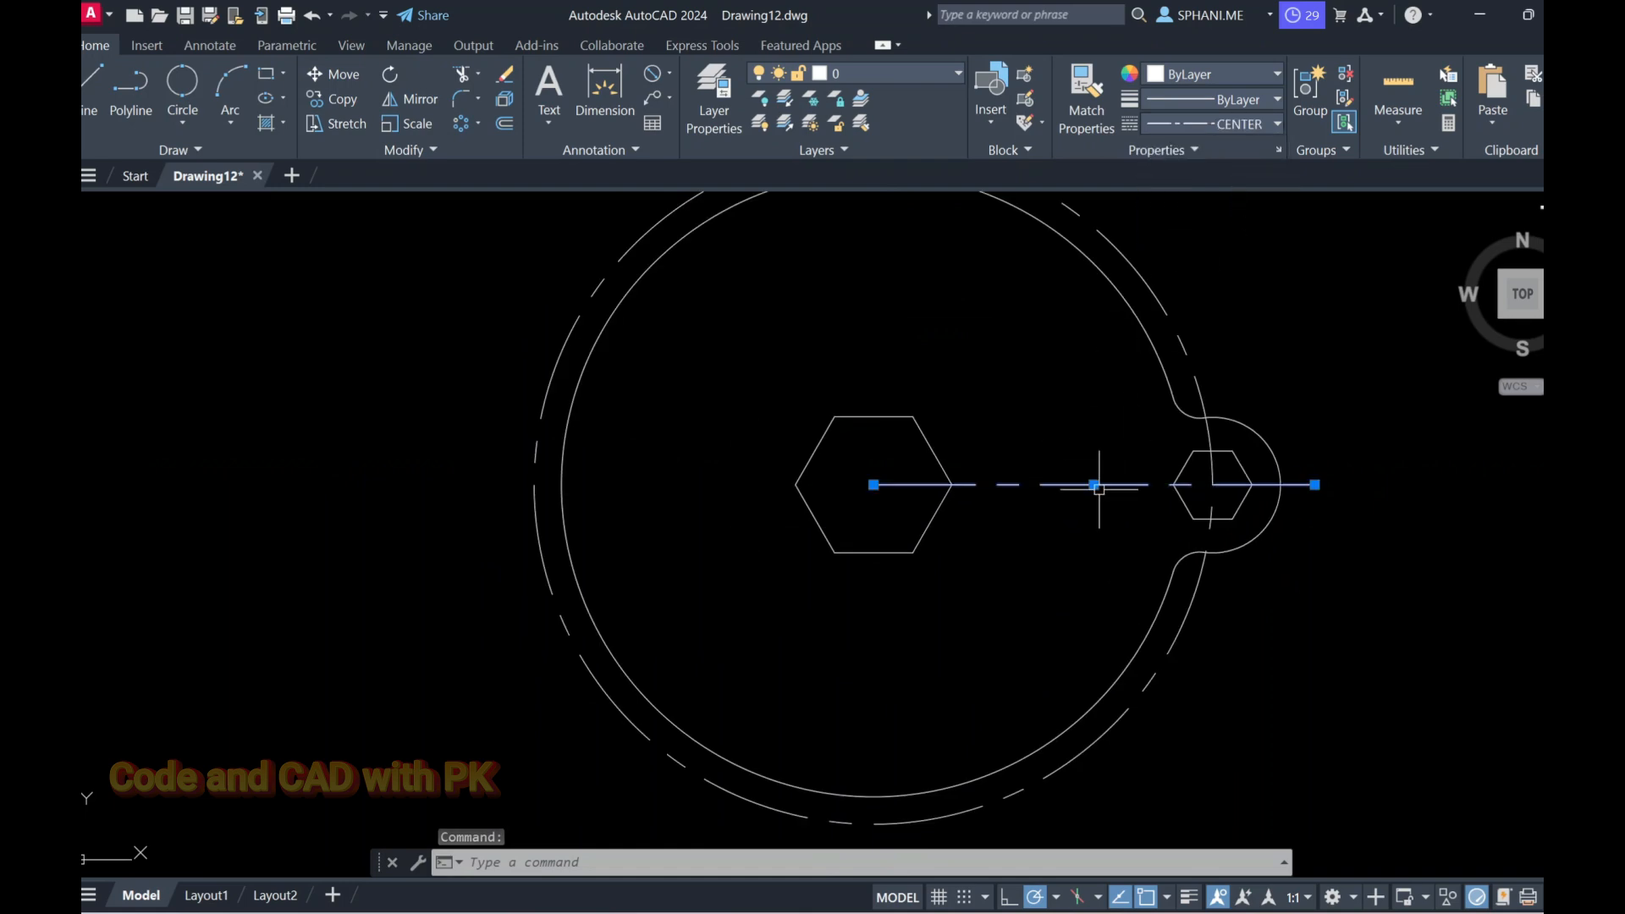
key("Escape")
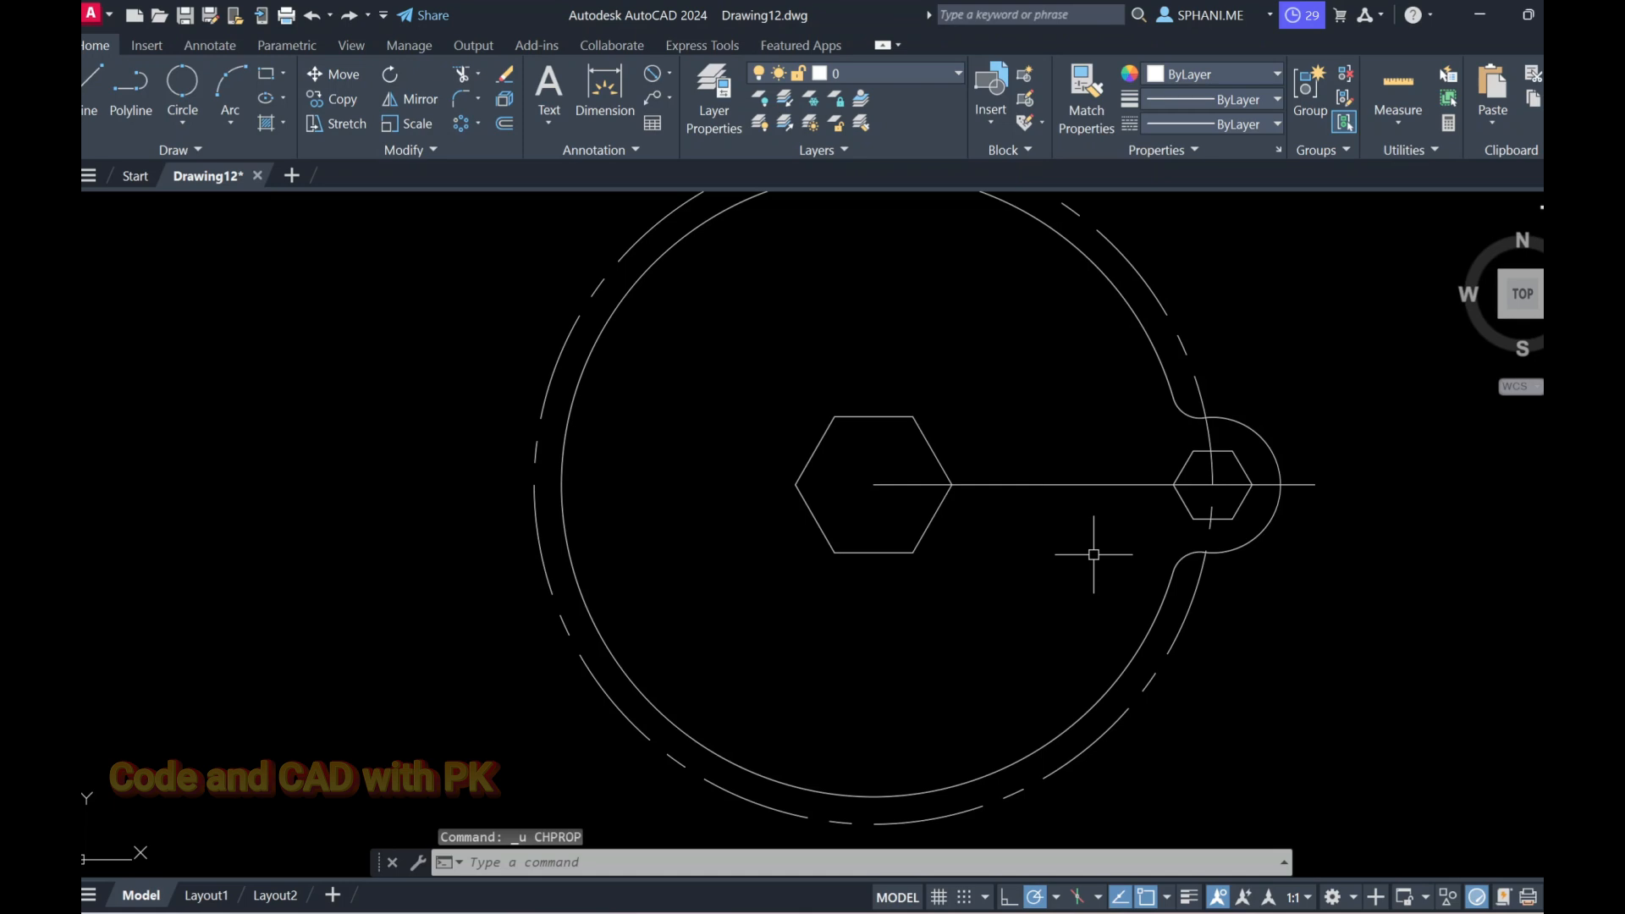
Match the properties of the dashed outer circle onto the horizontal line from the plate's centre.
type("ma")
key("Return")
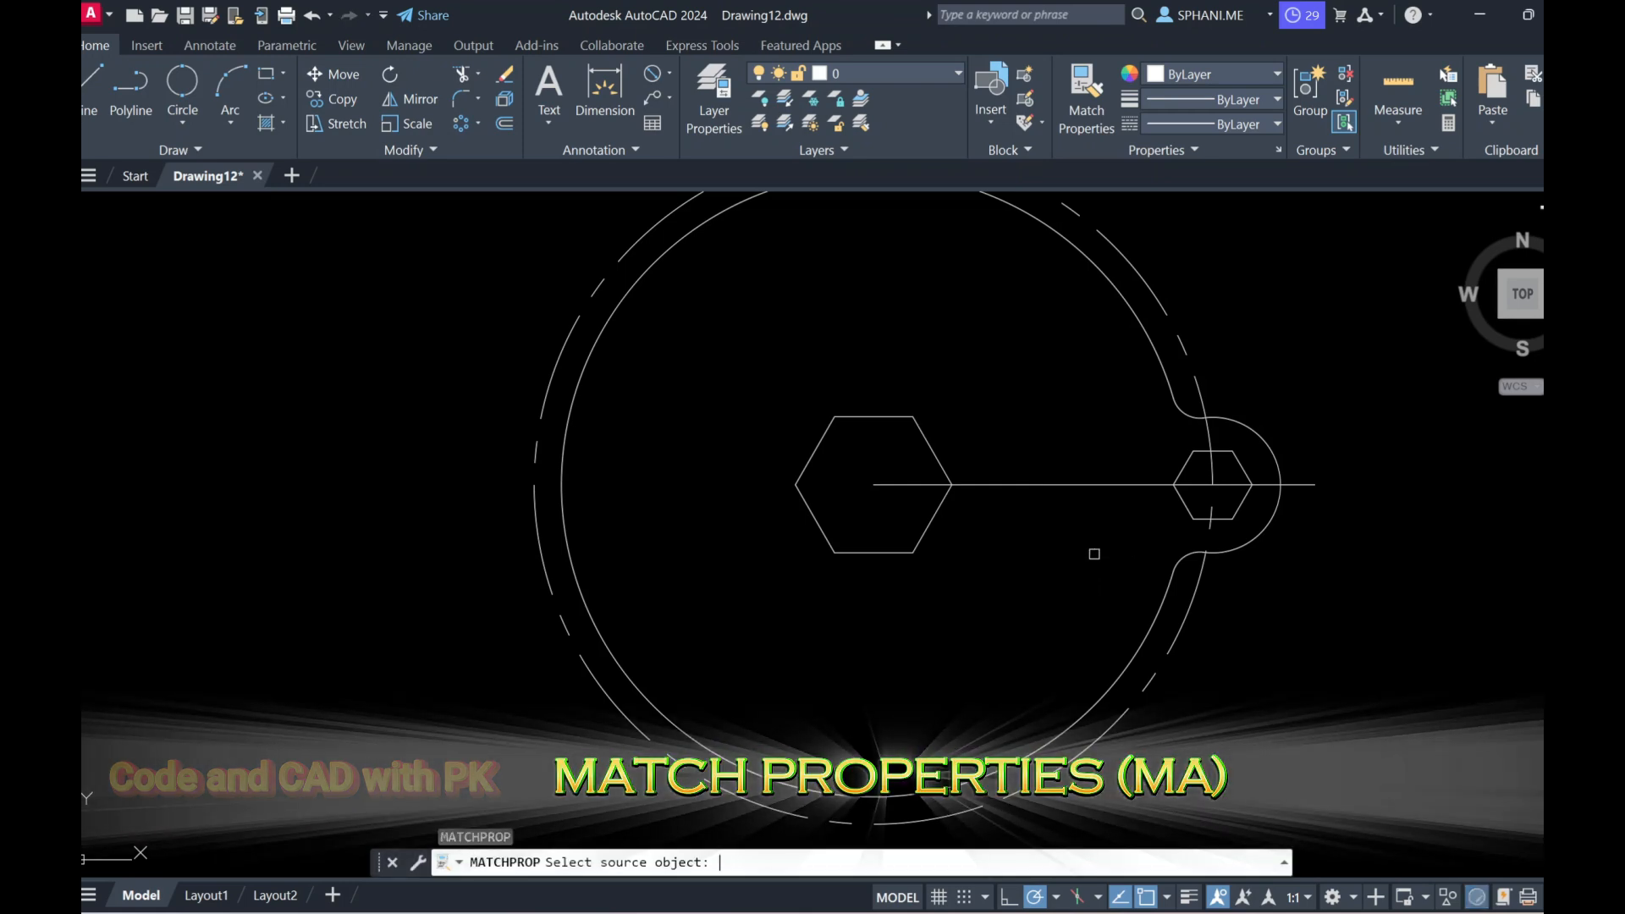
left_click(1148, 295)
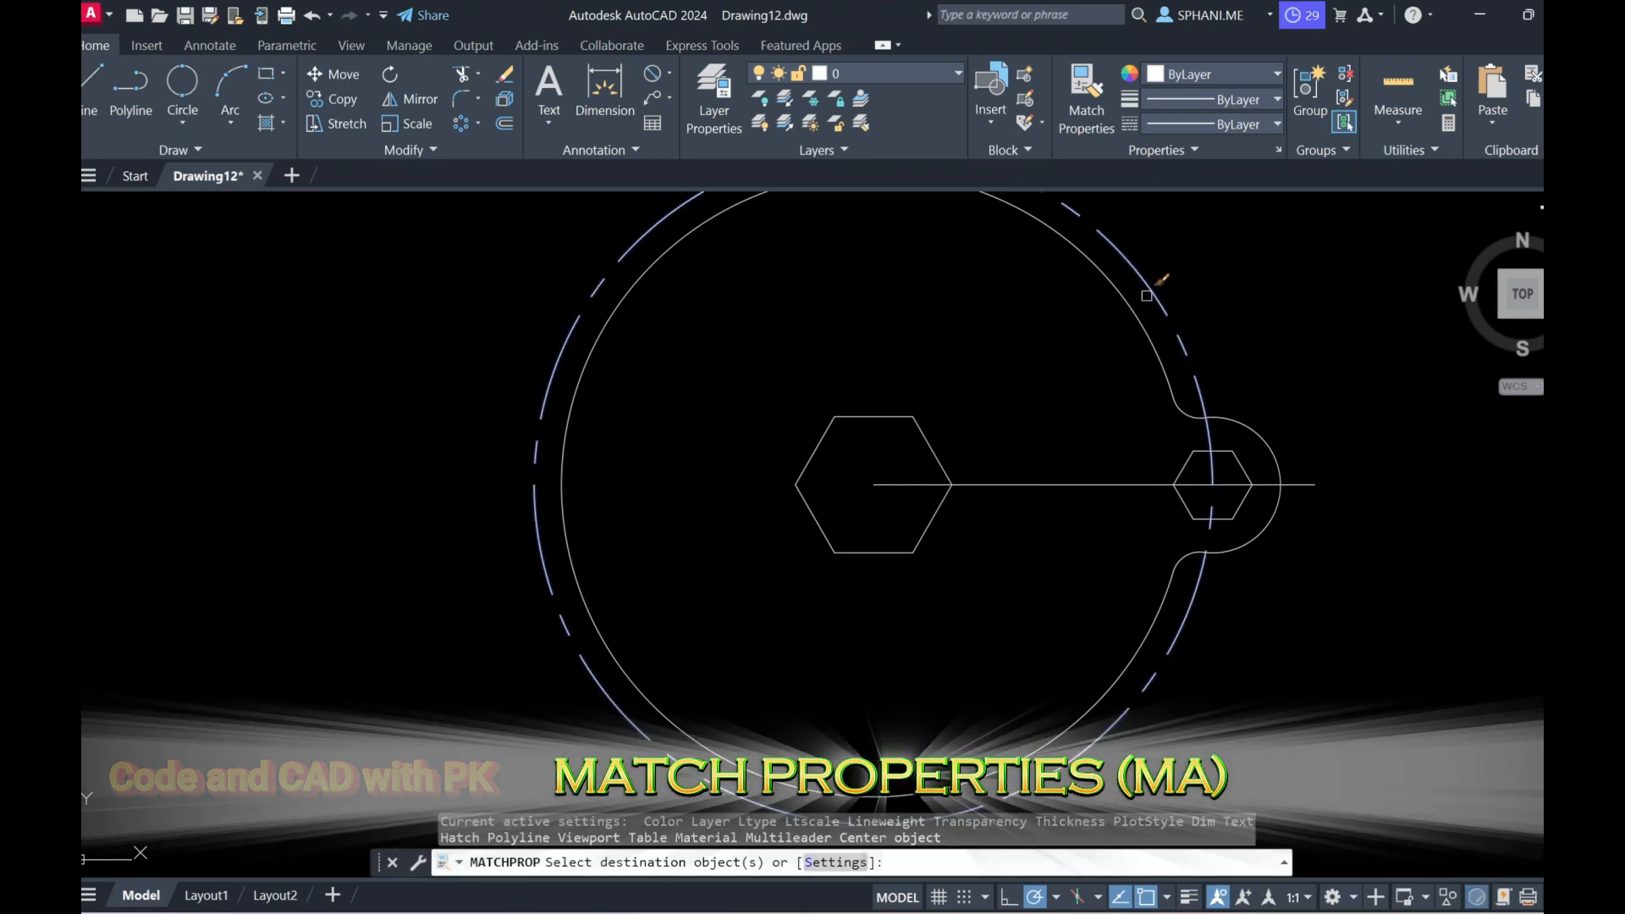
left_click(1086, 484)
right_click(1070, 540)
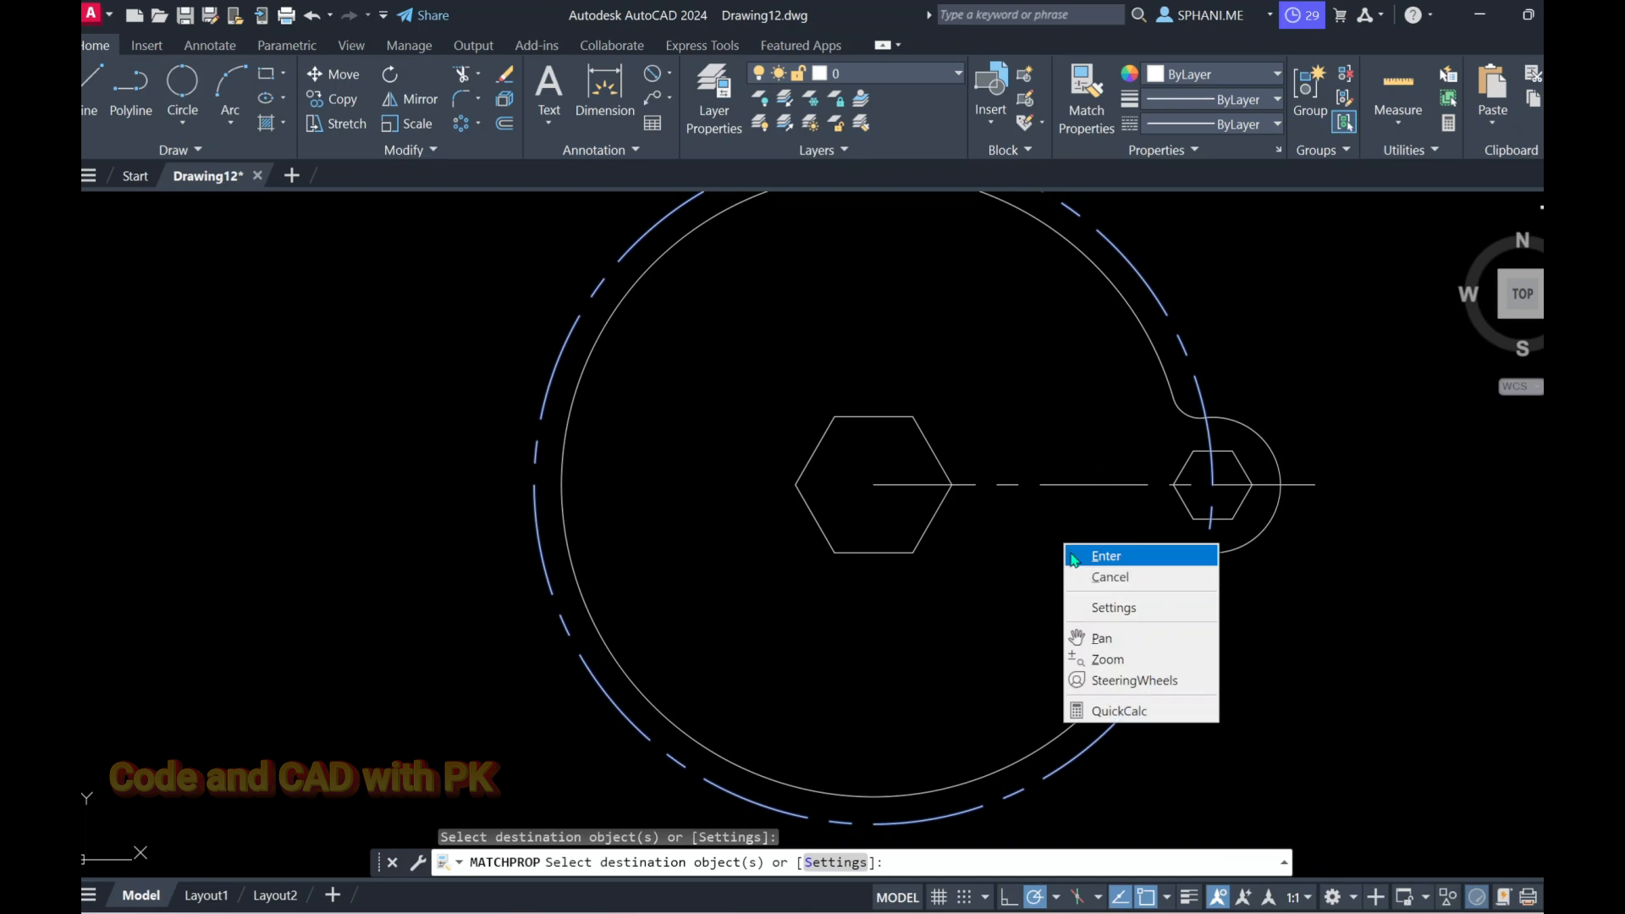
left_click(1074, 553)
middle_click(1079, 531)
middle_click(1080, 531)
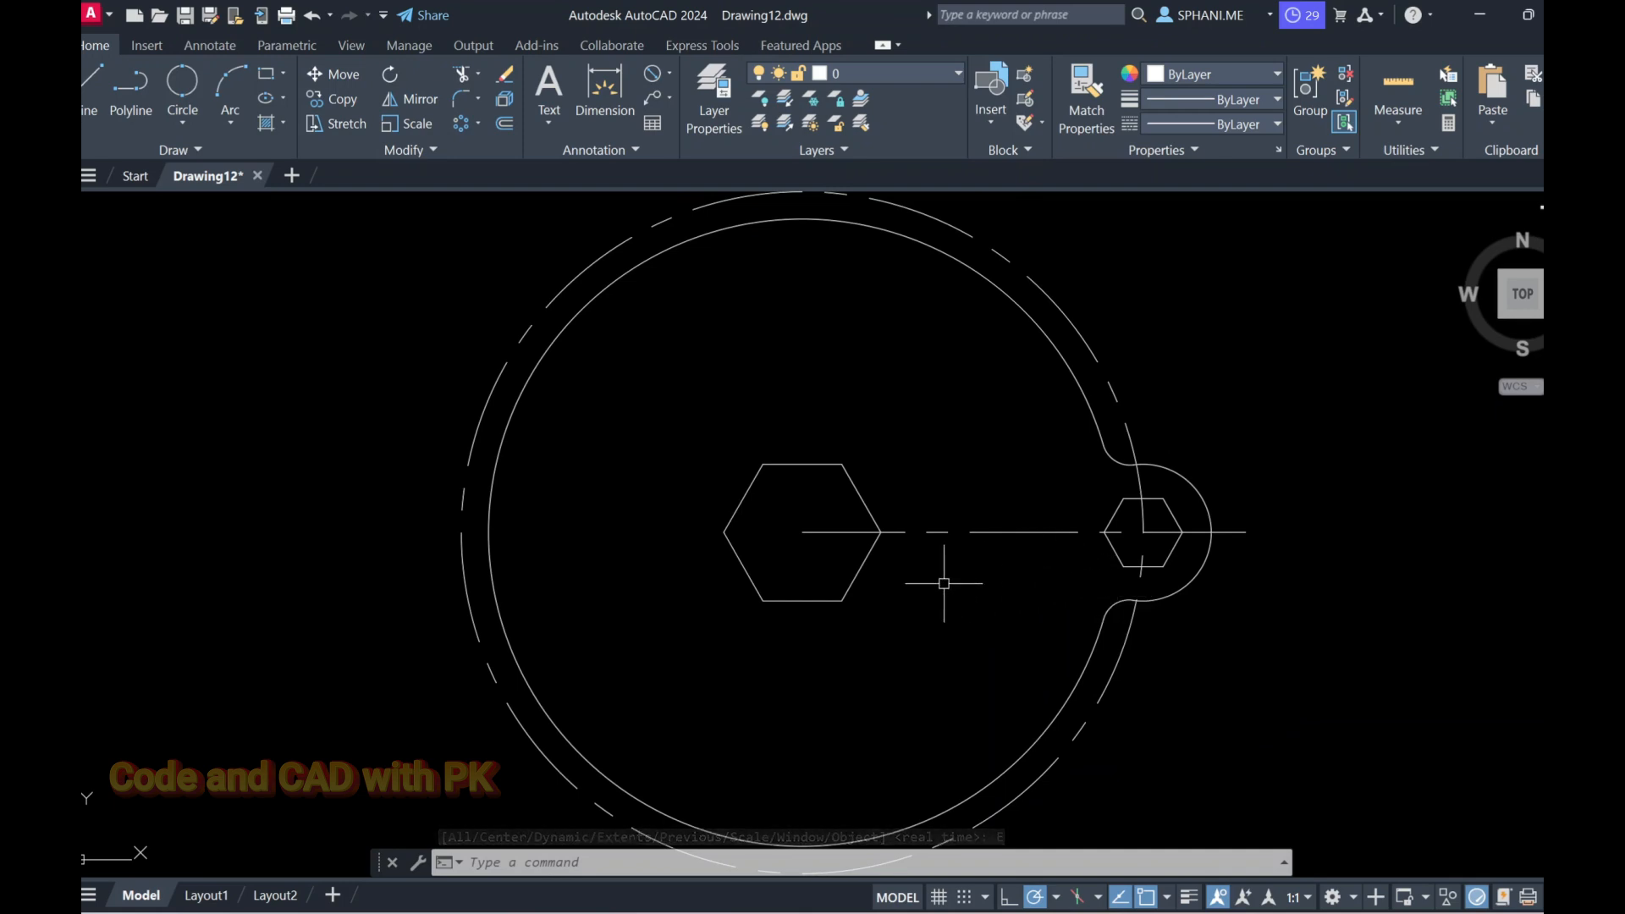
Create a polar array of the filleted lobe, its hexagon and the centre line, six items over 360° around the plate's centre.
type("ar")
key("Return")
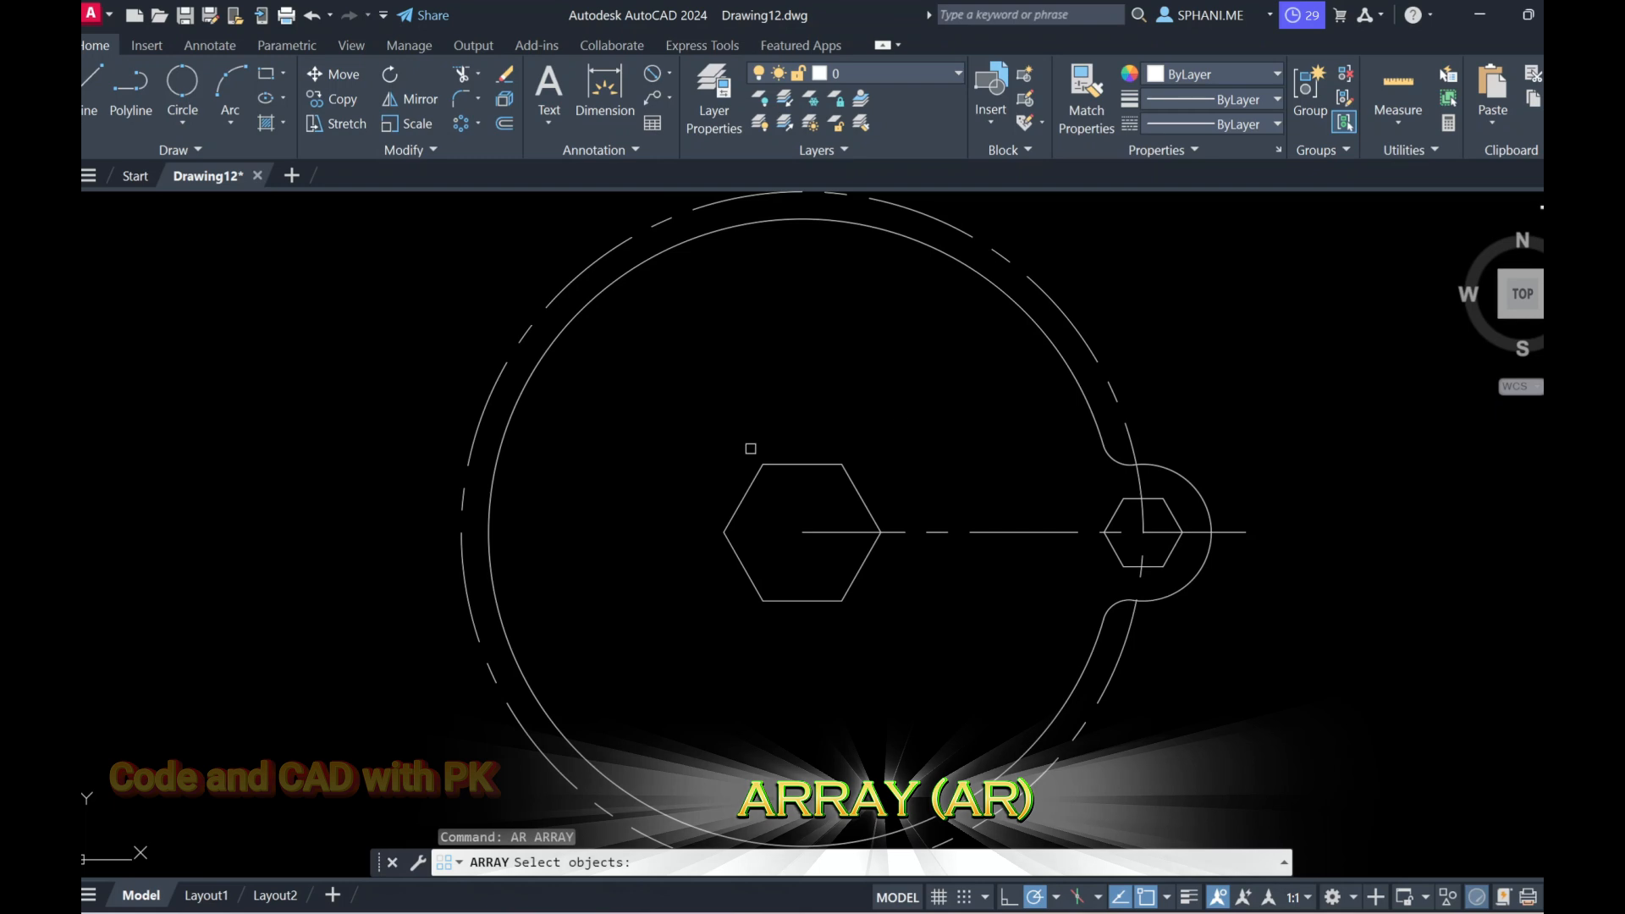
left_click(953, 392)
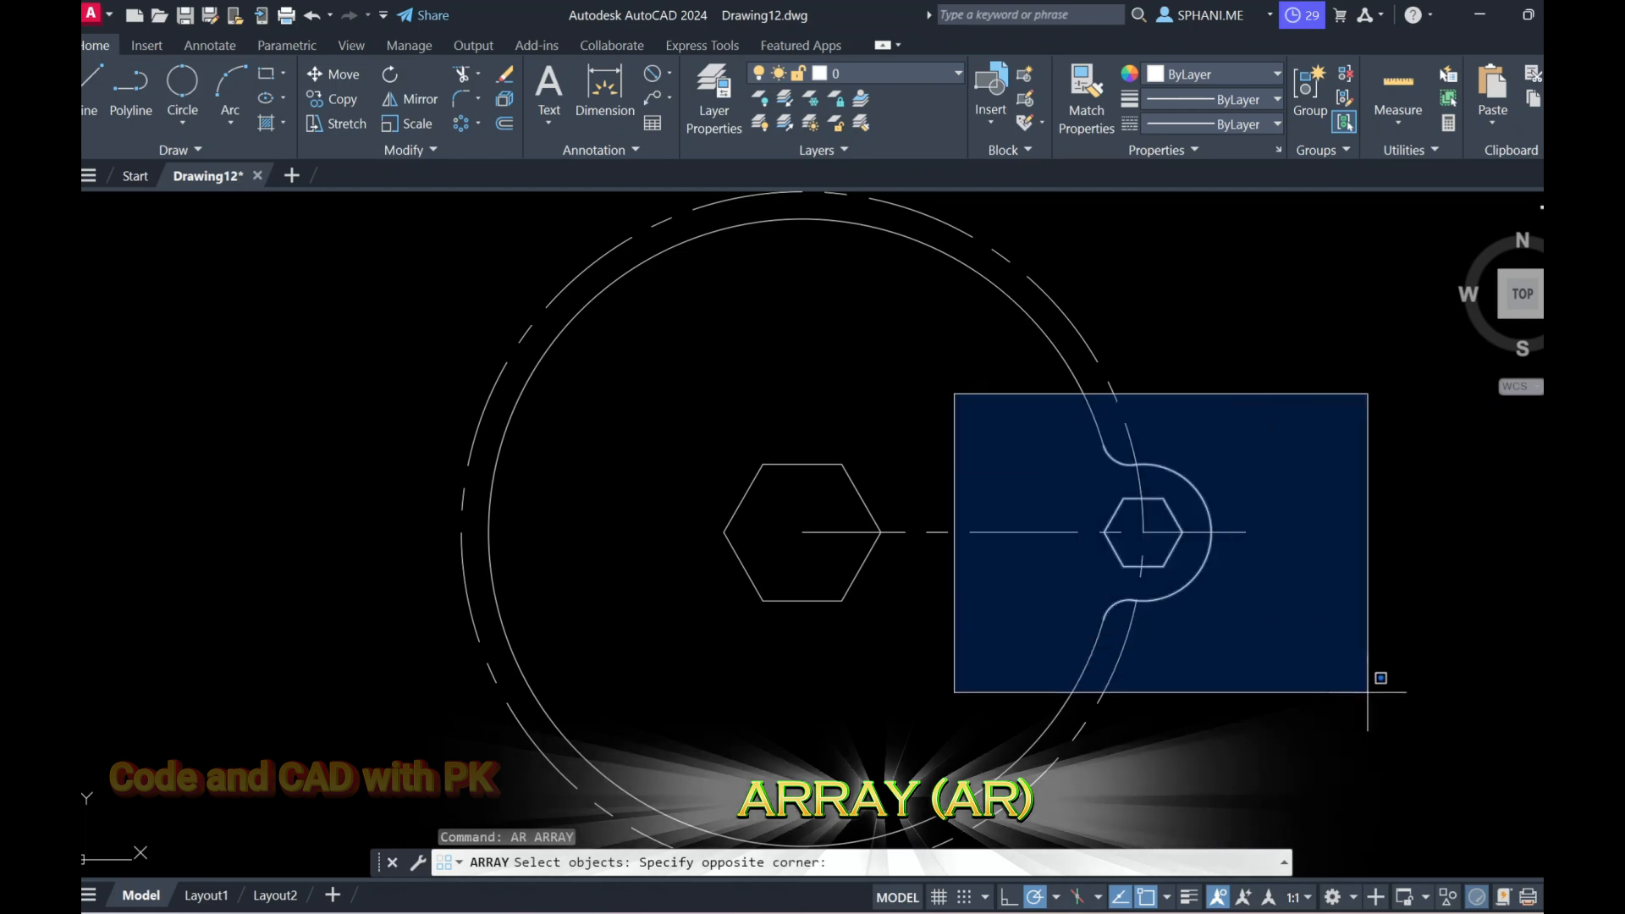
left_click(1375, 682)
left_click(1027, 534)
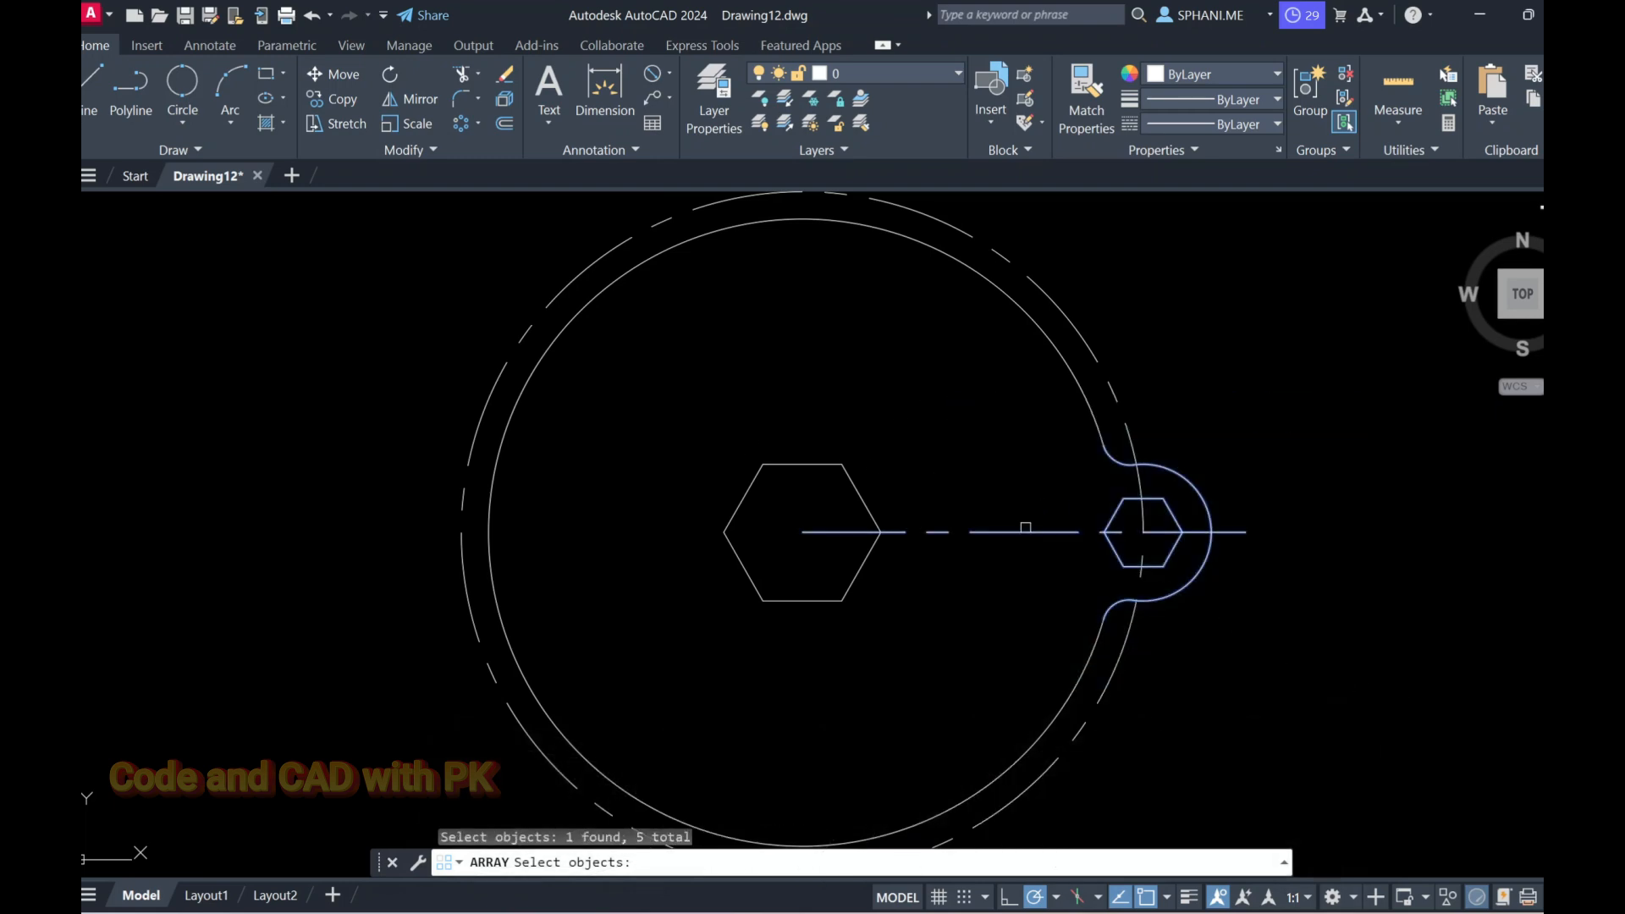
key("Return")
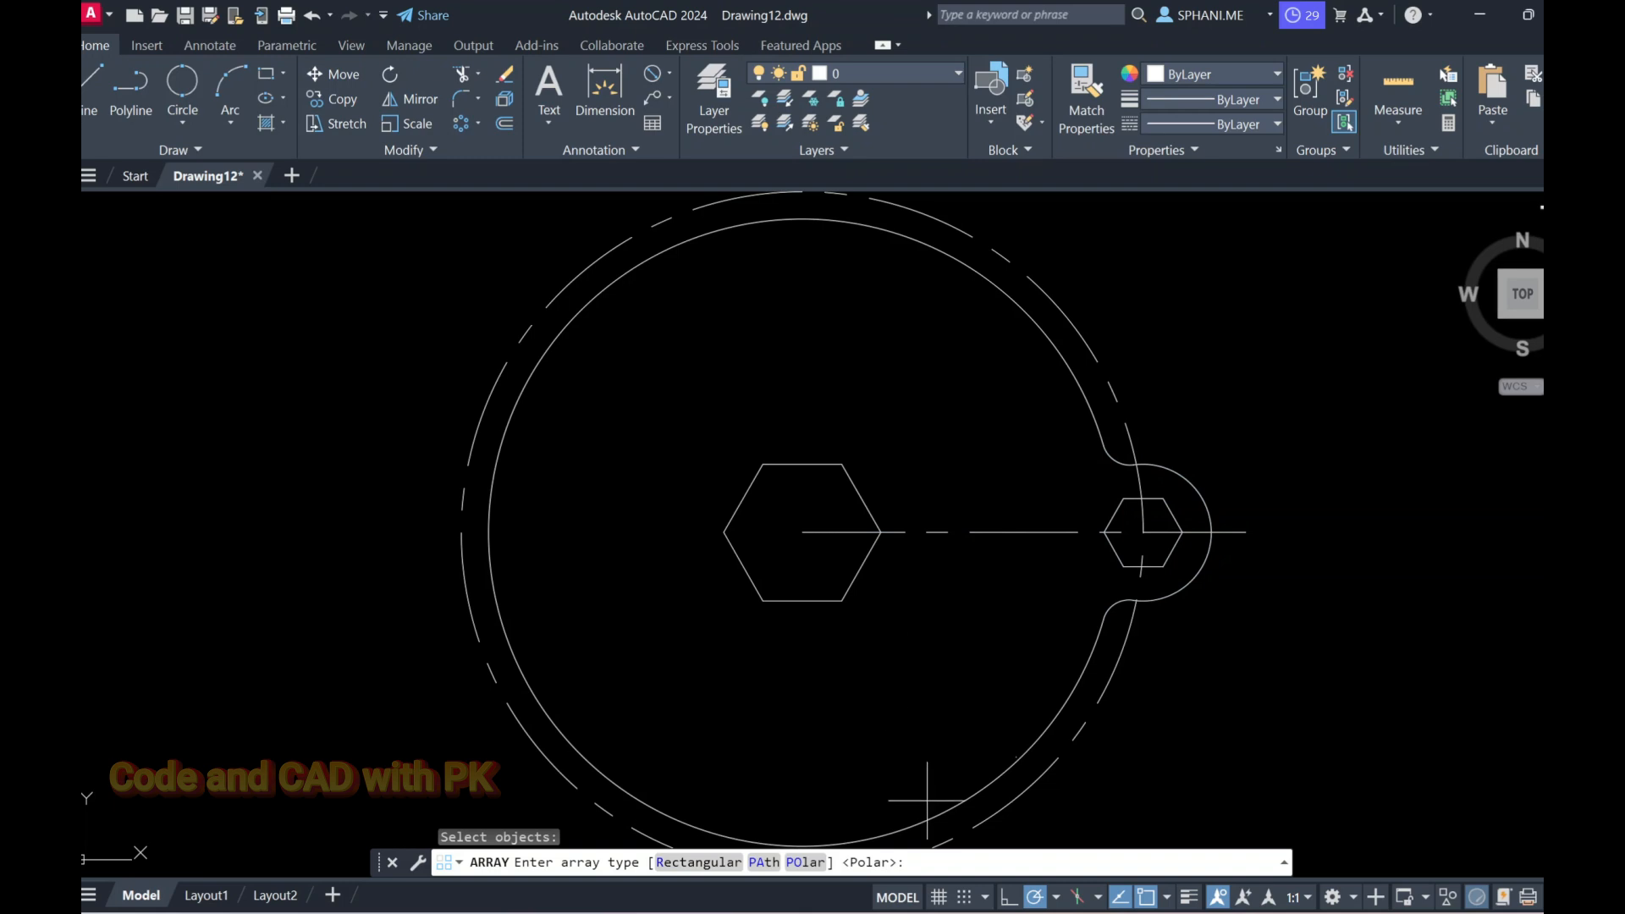
key("Return")
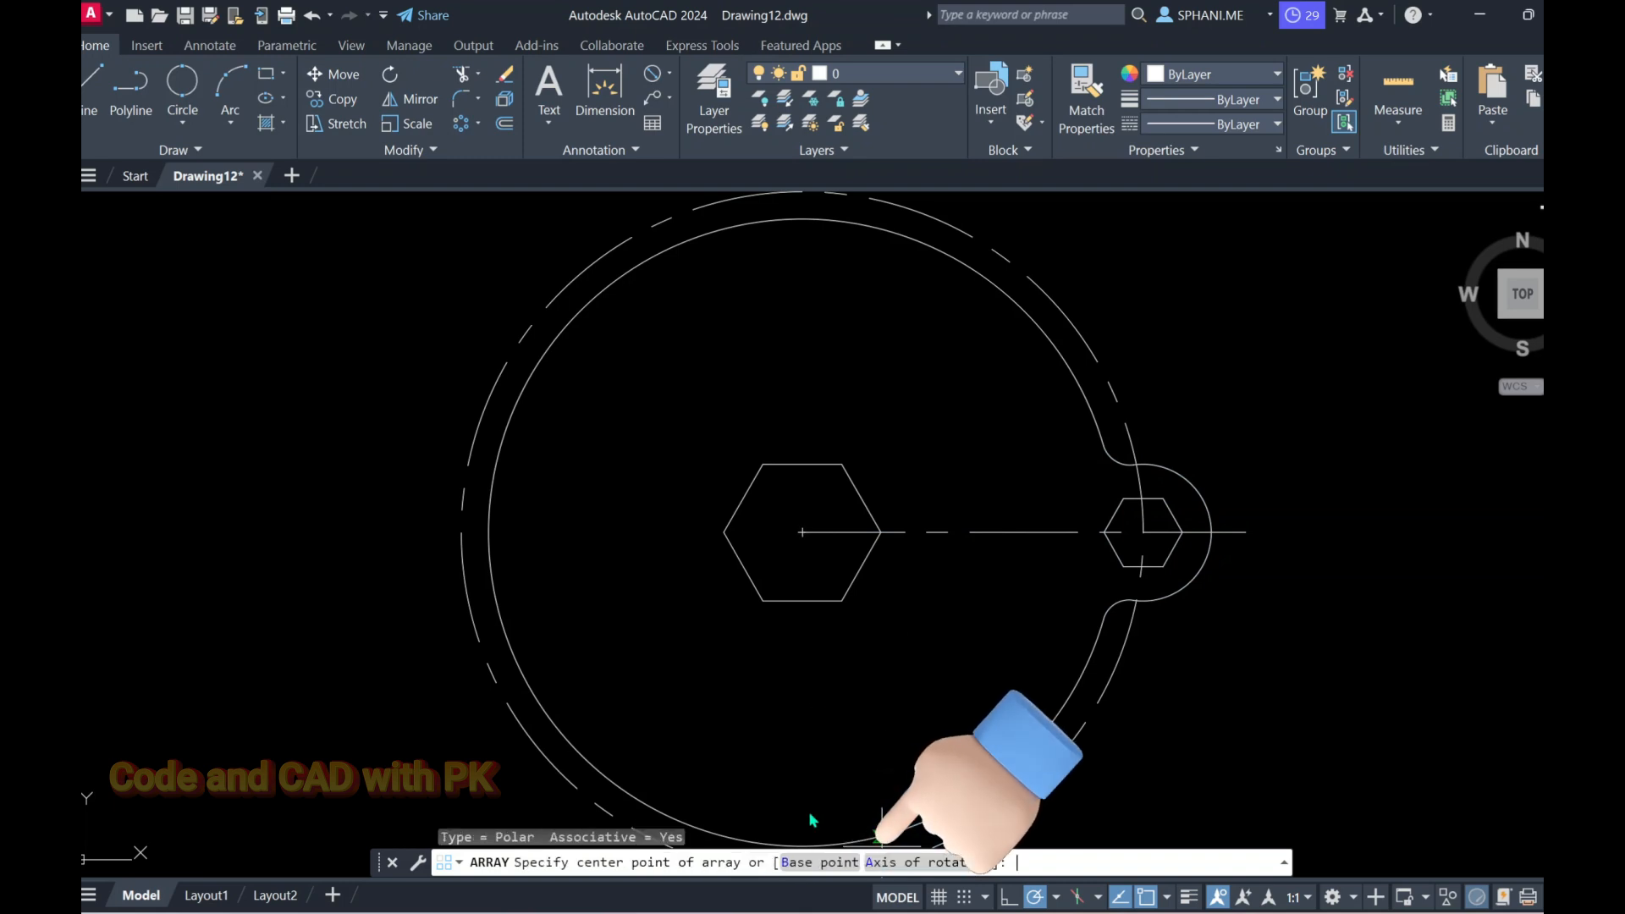
left_click(802, 532)
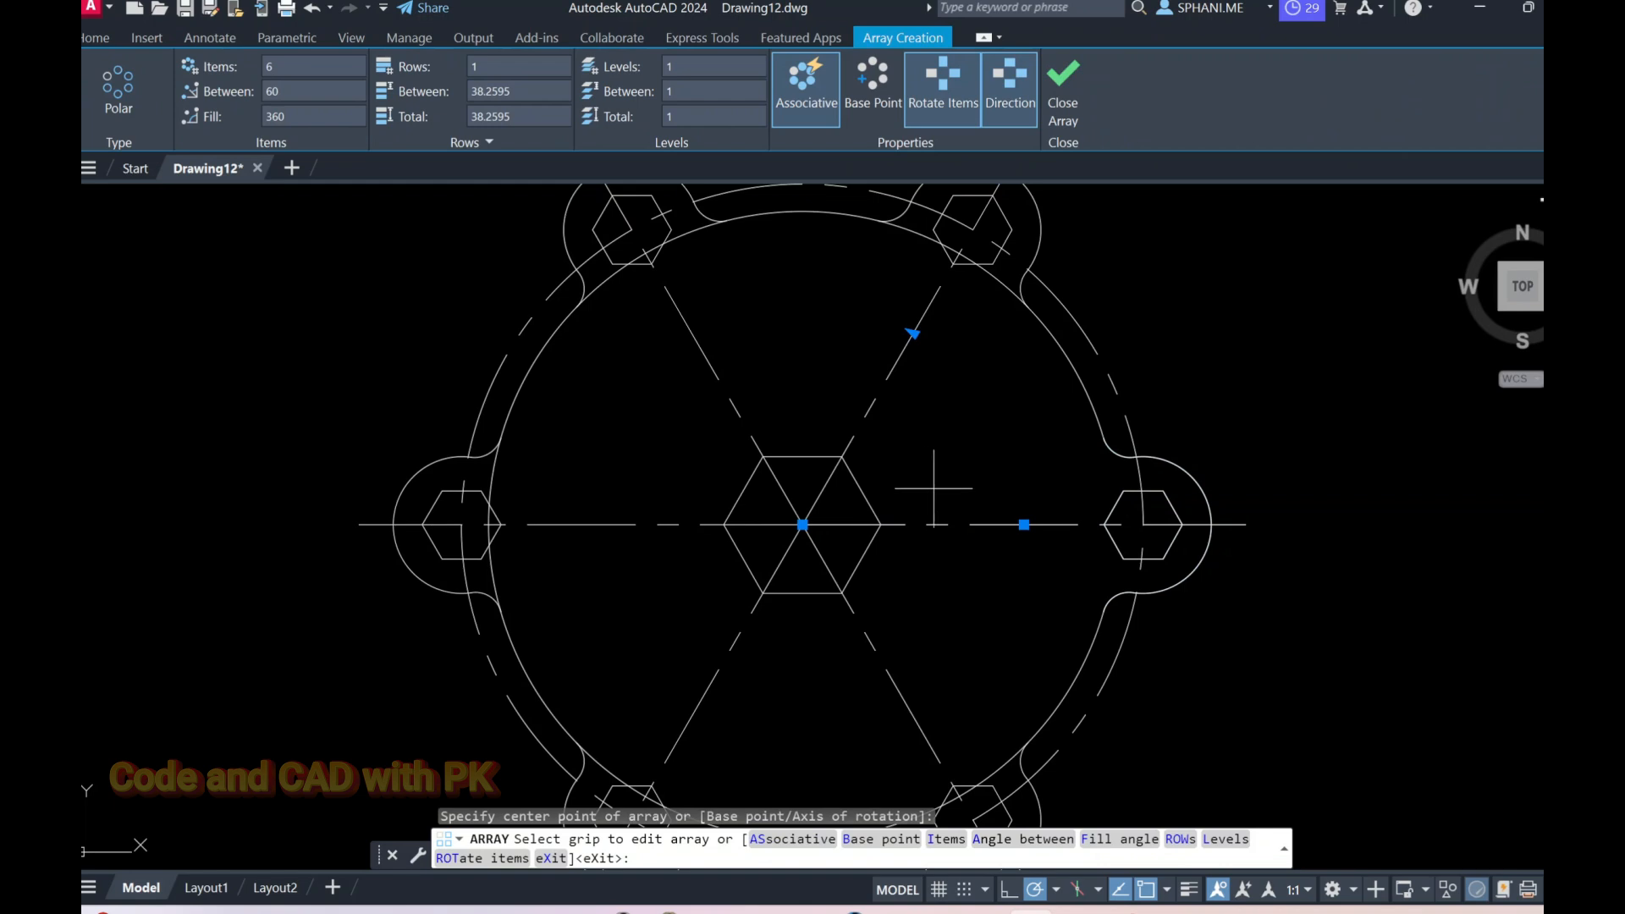
middle_click_drag(940, 489, 951, 536)
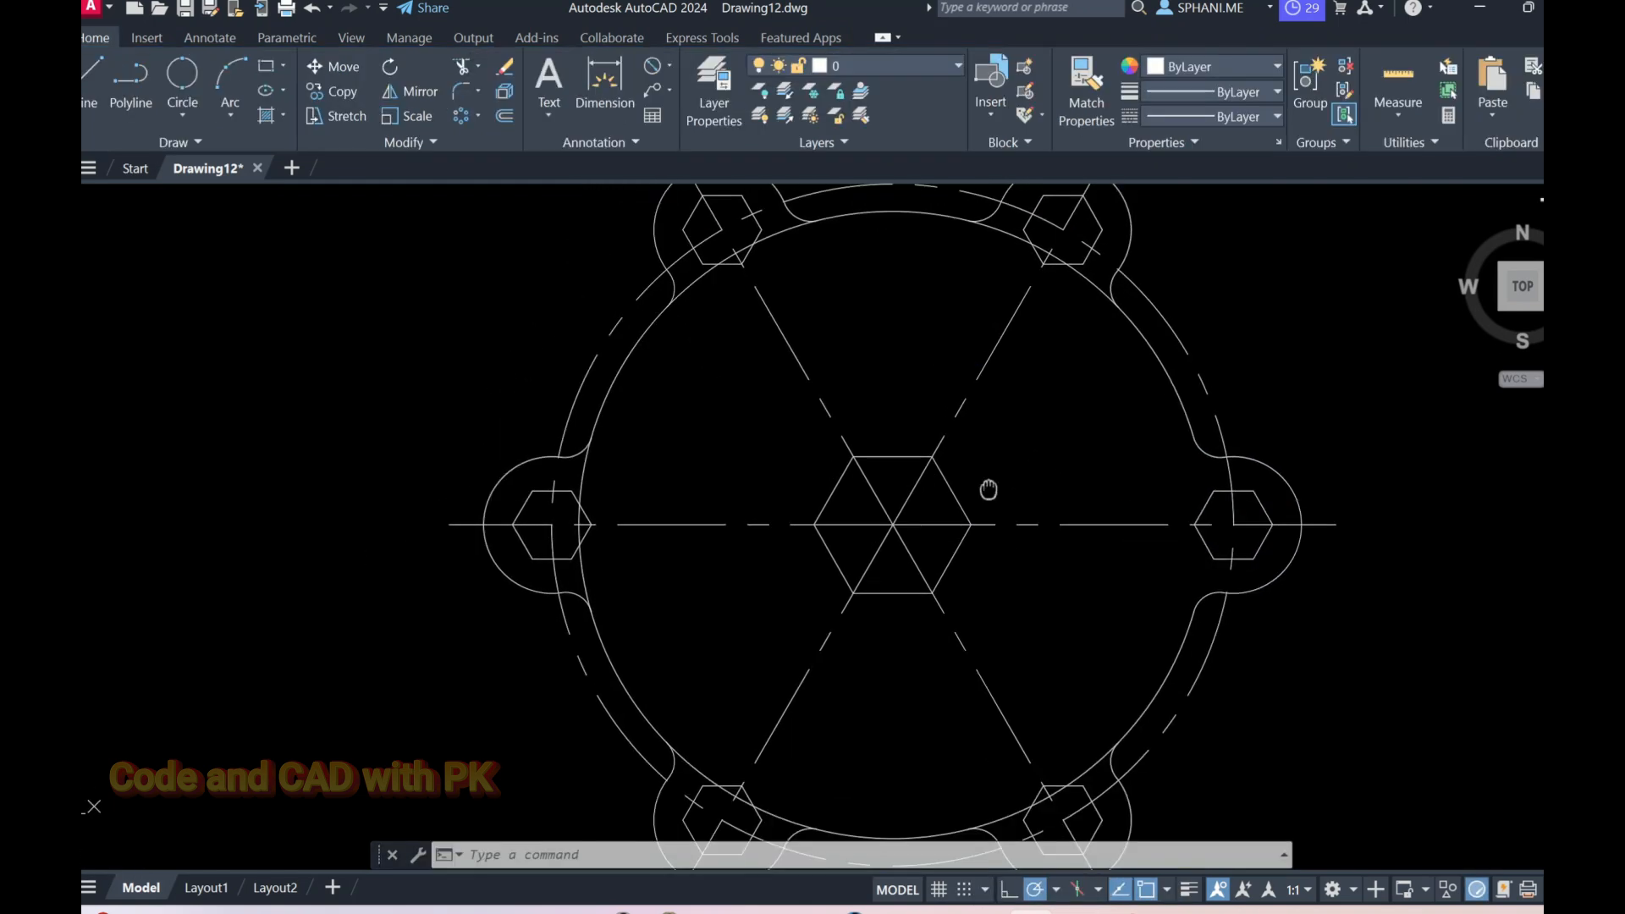
Trim the inner circle's arcs that cross the two upper lobes between their fillets.
middle_click_drag(983, 519, 961, 689)
scroll(933, 536, "up", 2)
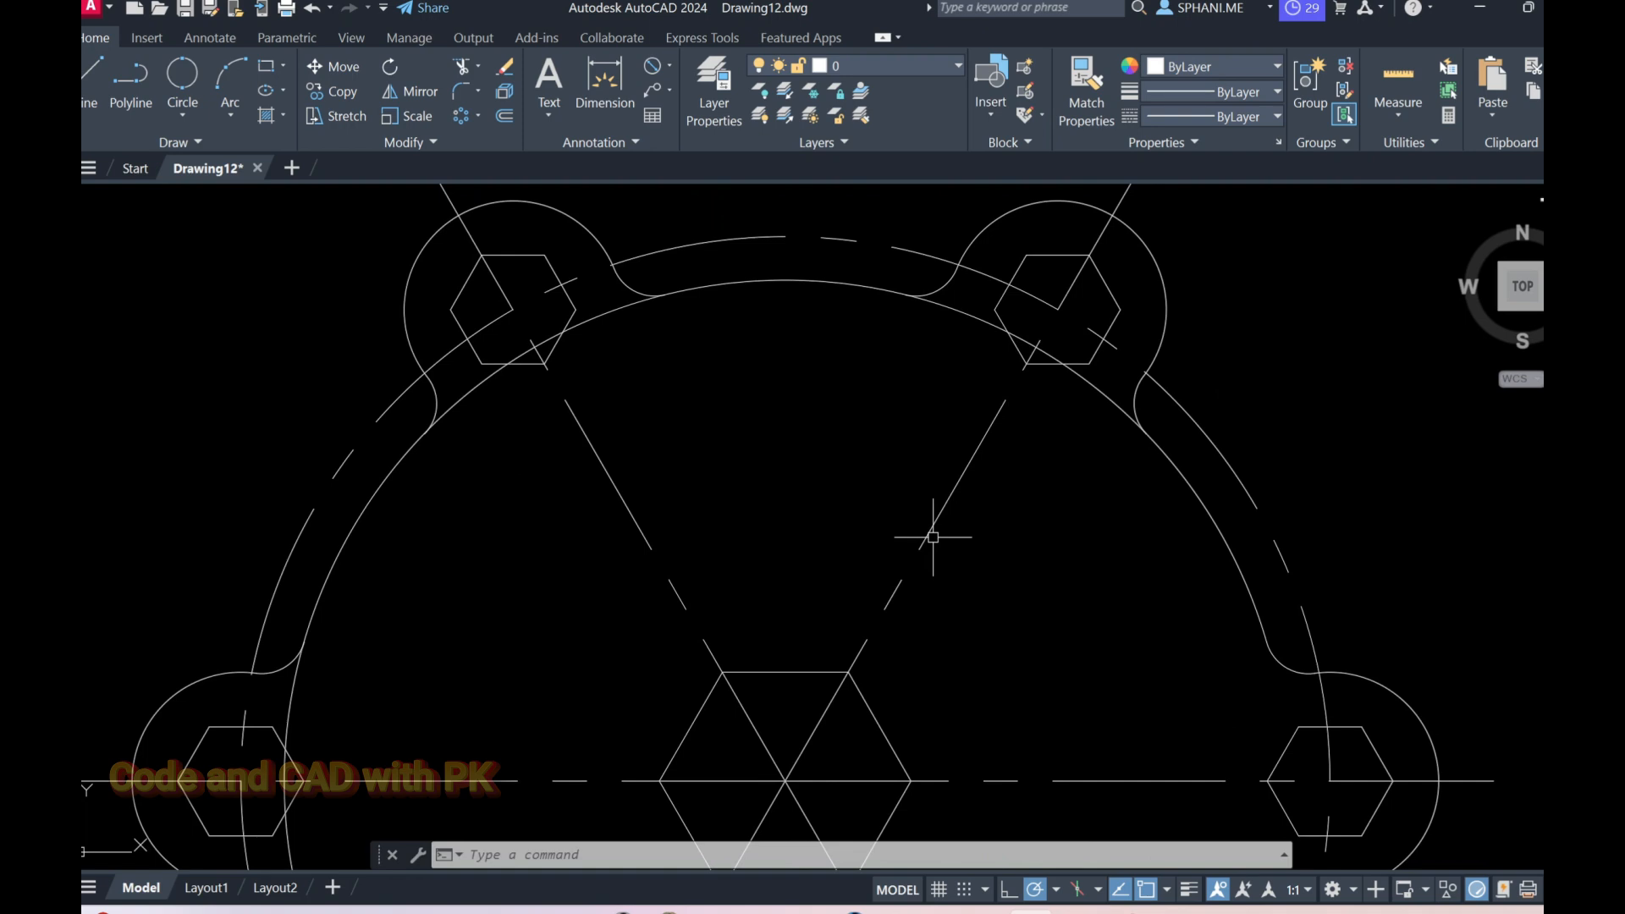
type("r")
key("Return")
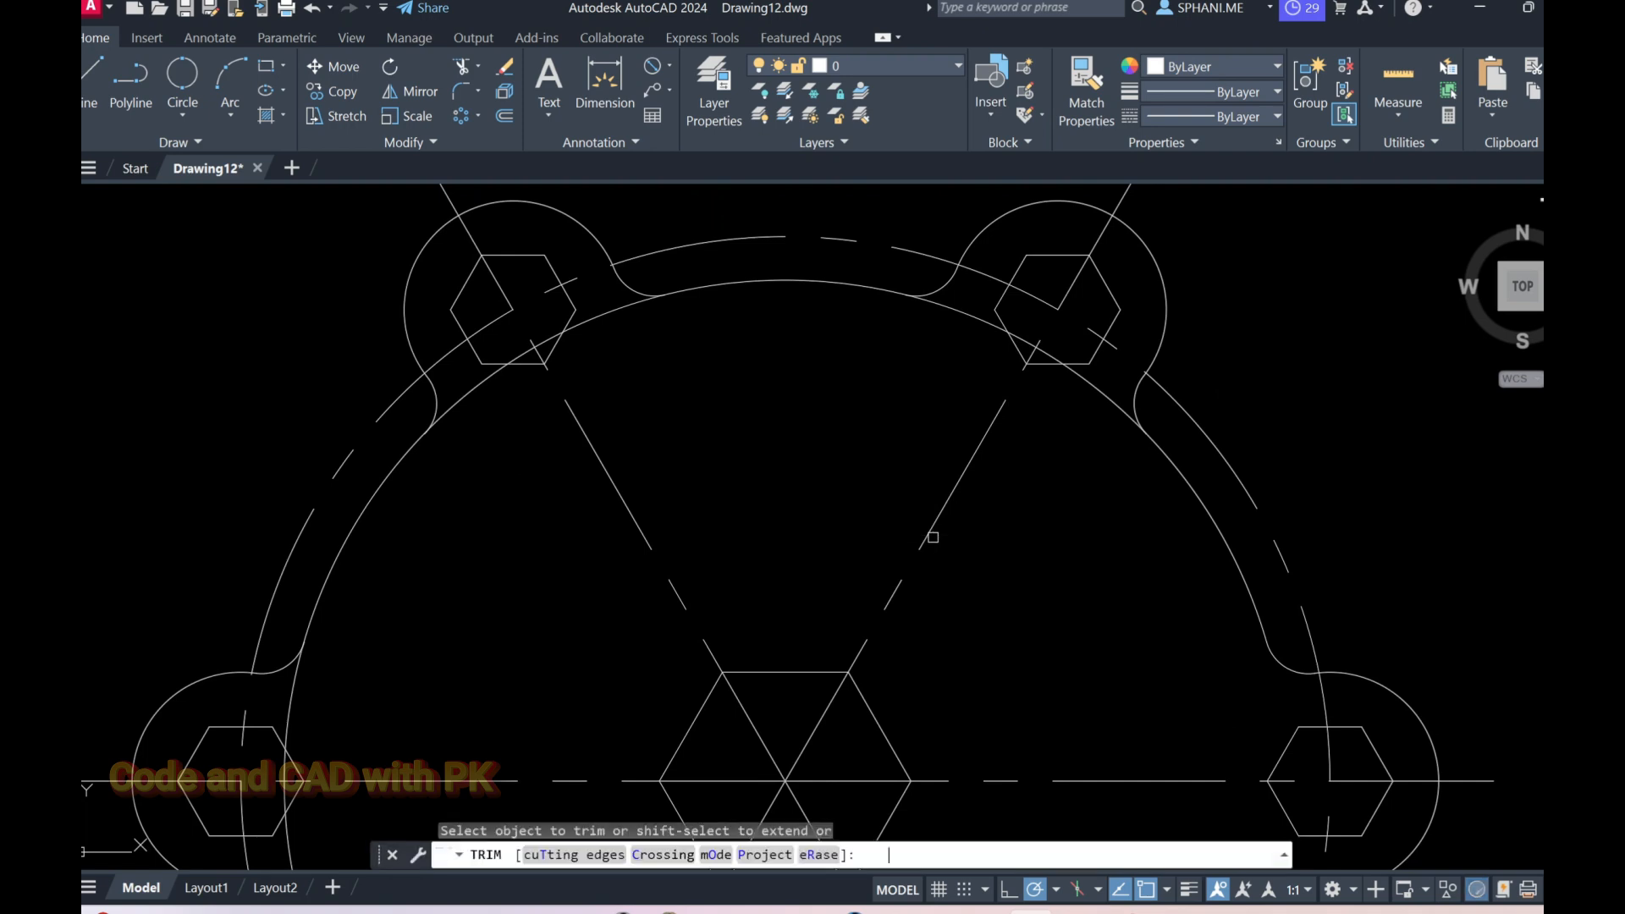
scroll(1054, 365, "up", 4)
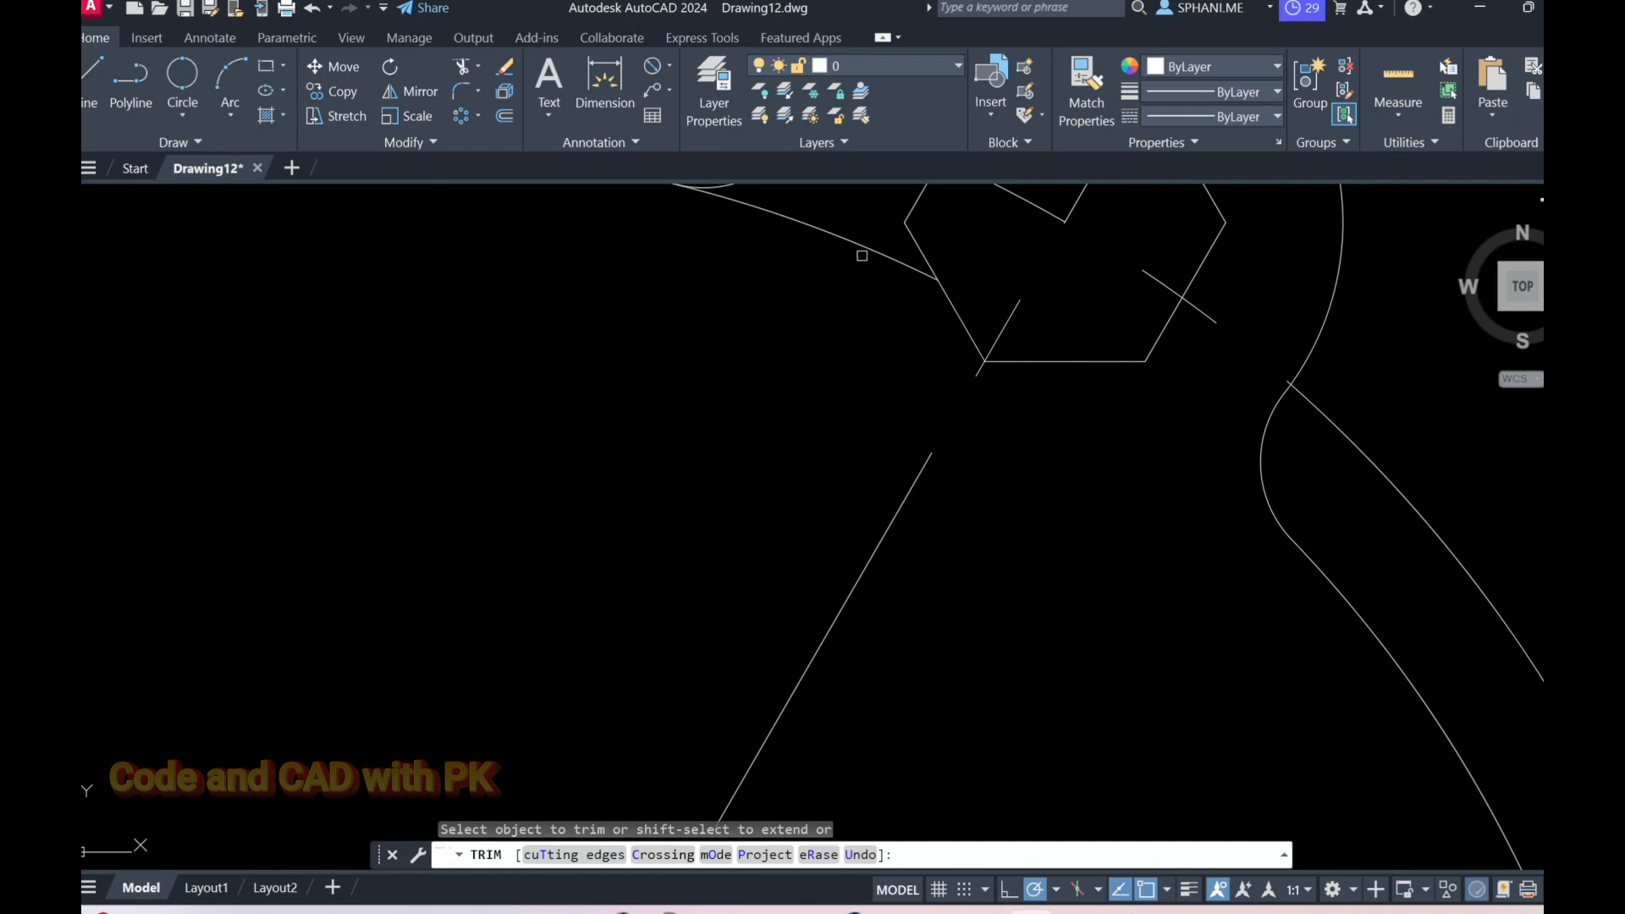
scroll(737, 283, "down", 5)
scroll(784, 409, "up", 3)
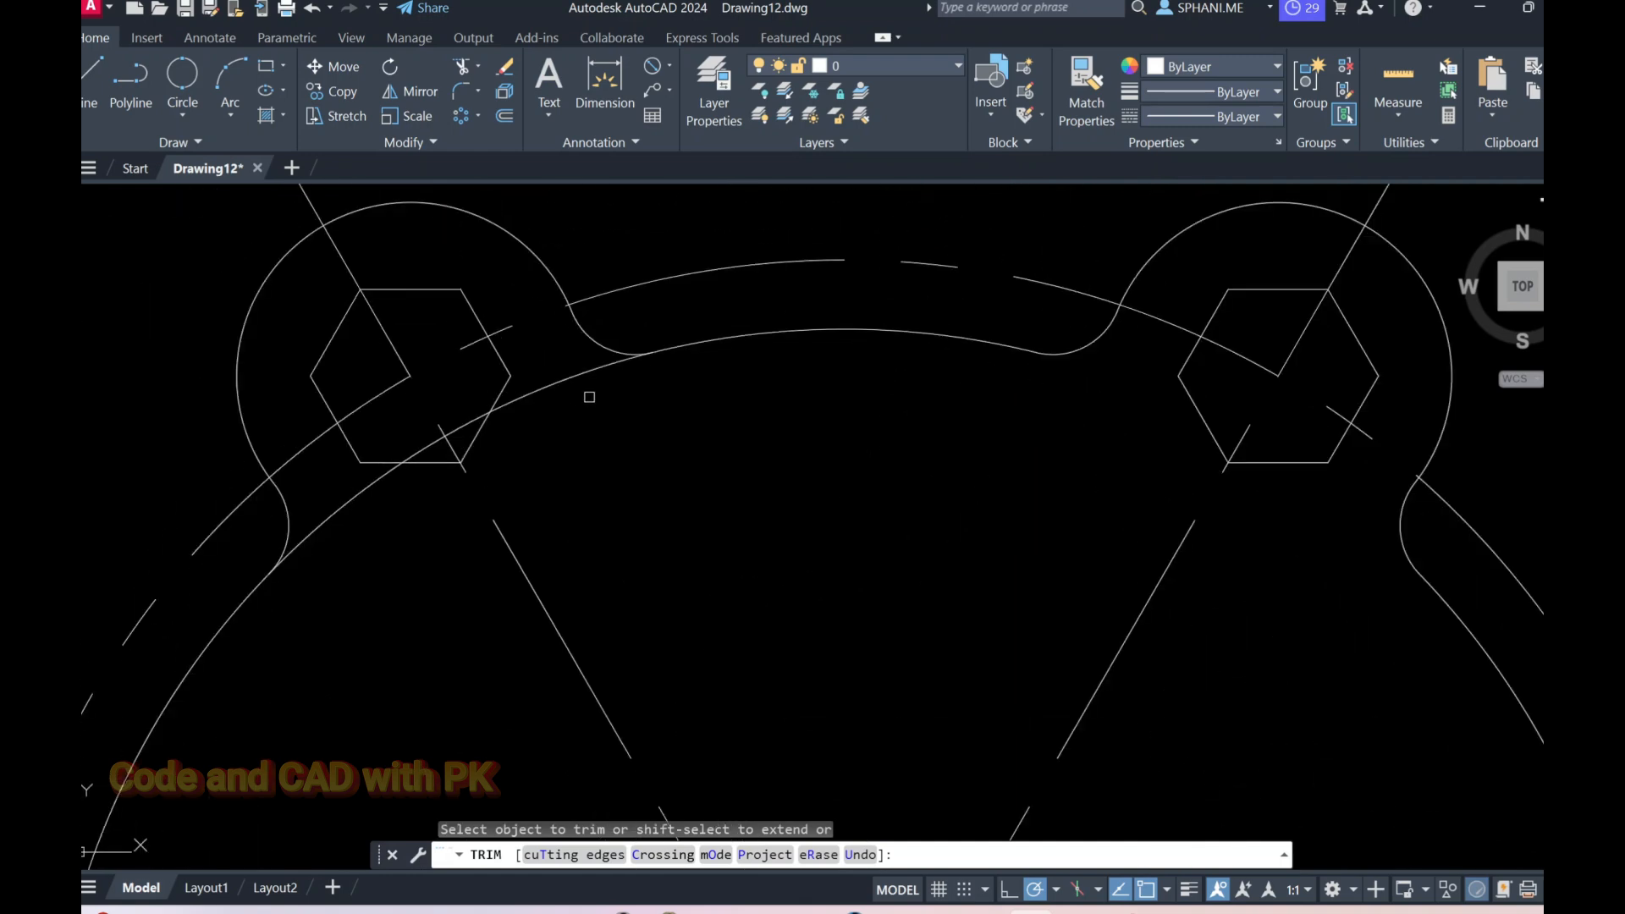
left_click_drag(474, 414, 462, 430)
left_click_drag(420, 598, 336, 488)
Trim the inner circle's arc running through the lobe on the plate's left side.
scroll(476, 513, "down", 2)
middle_click_drag(475, 512, 764, 350)
middle_click_drag(623, 619, 642, 500)
scroll(671, 406, "up", 2)
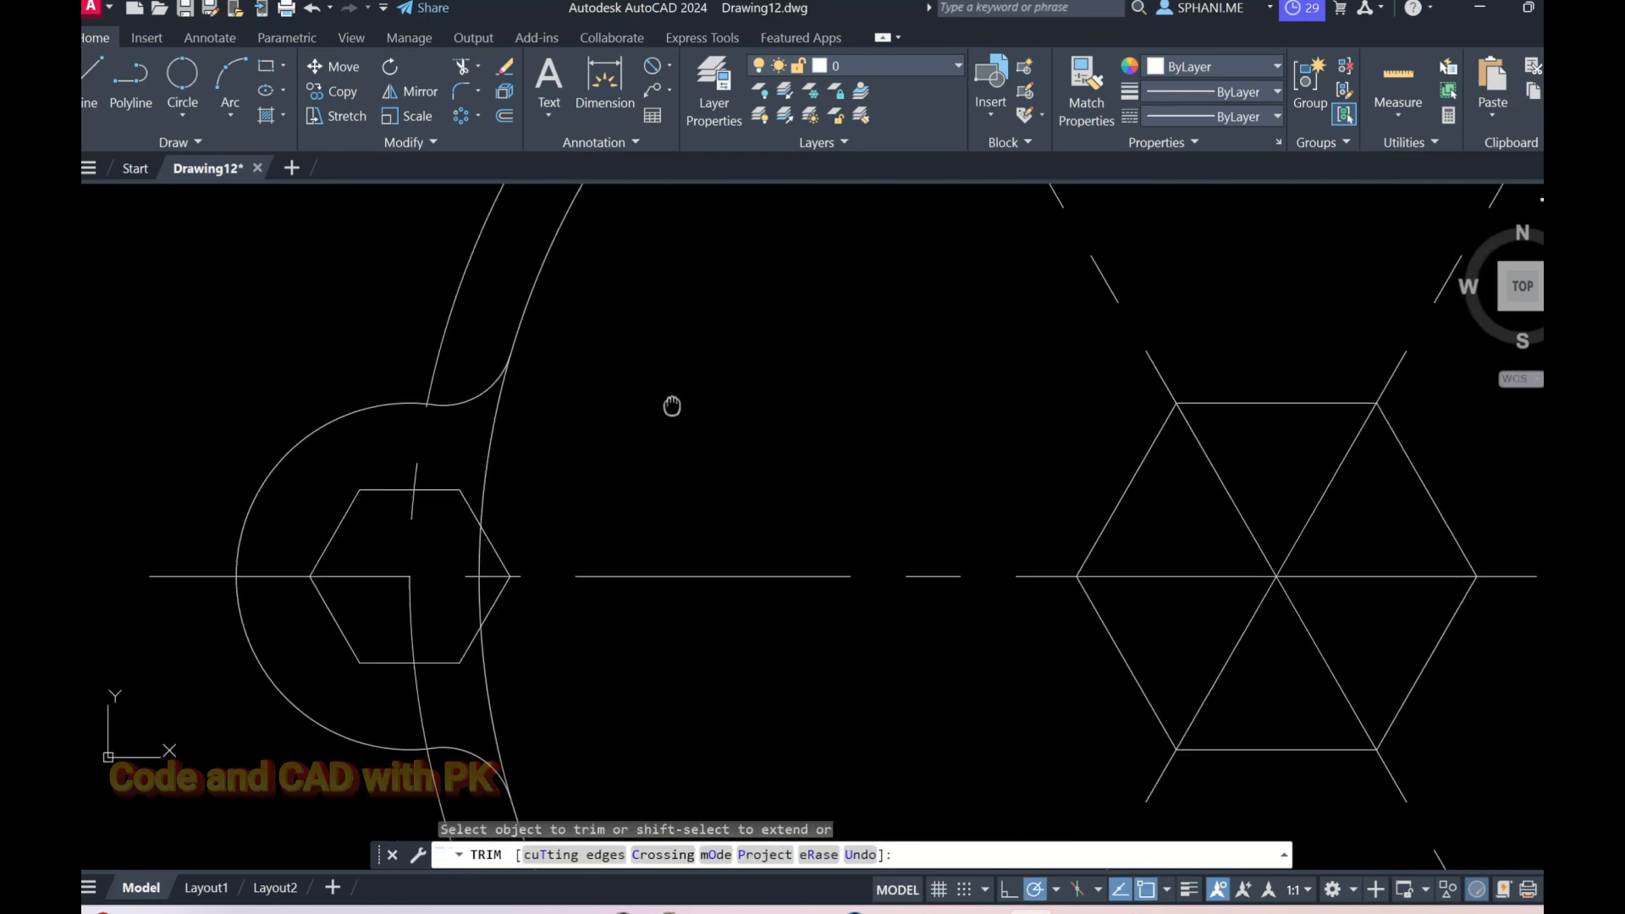
left_click_drag(650, 416, 479, 434)
left_click_drag(550, 658, 450, 687)
Trim the inner circle's arcs that cross the two lower lobes between their fillets.
mouse_move(507, 546)
middle_mouse_down()
mouse_move(530, 507)
mouse_move(543, 261)
middle_mouse_up()
scroll(724, 538, "down", 2)
middle_click_drag(868, 644, 659, 456)
left_click_drag(615, 538, 559, 565)
scroll(707, 641, "up", 2)
left_click_drag(724, 626, 693, 682)
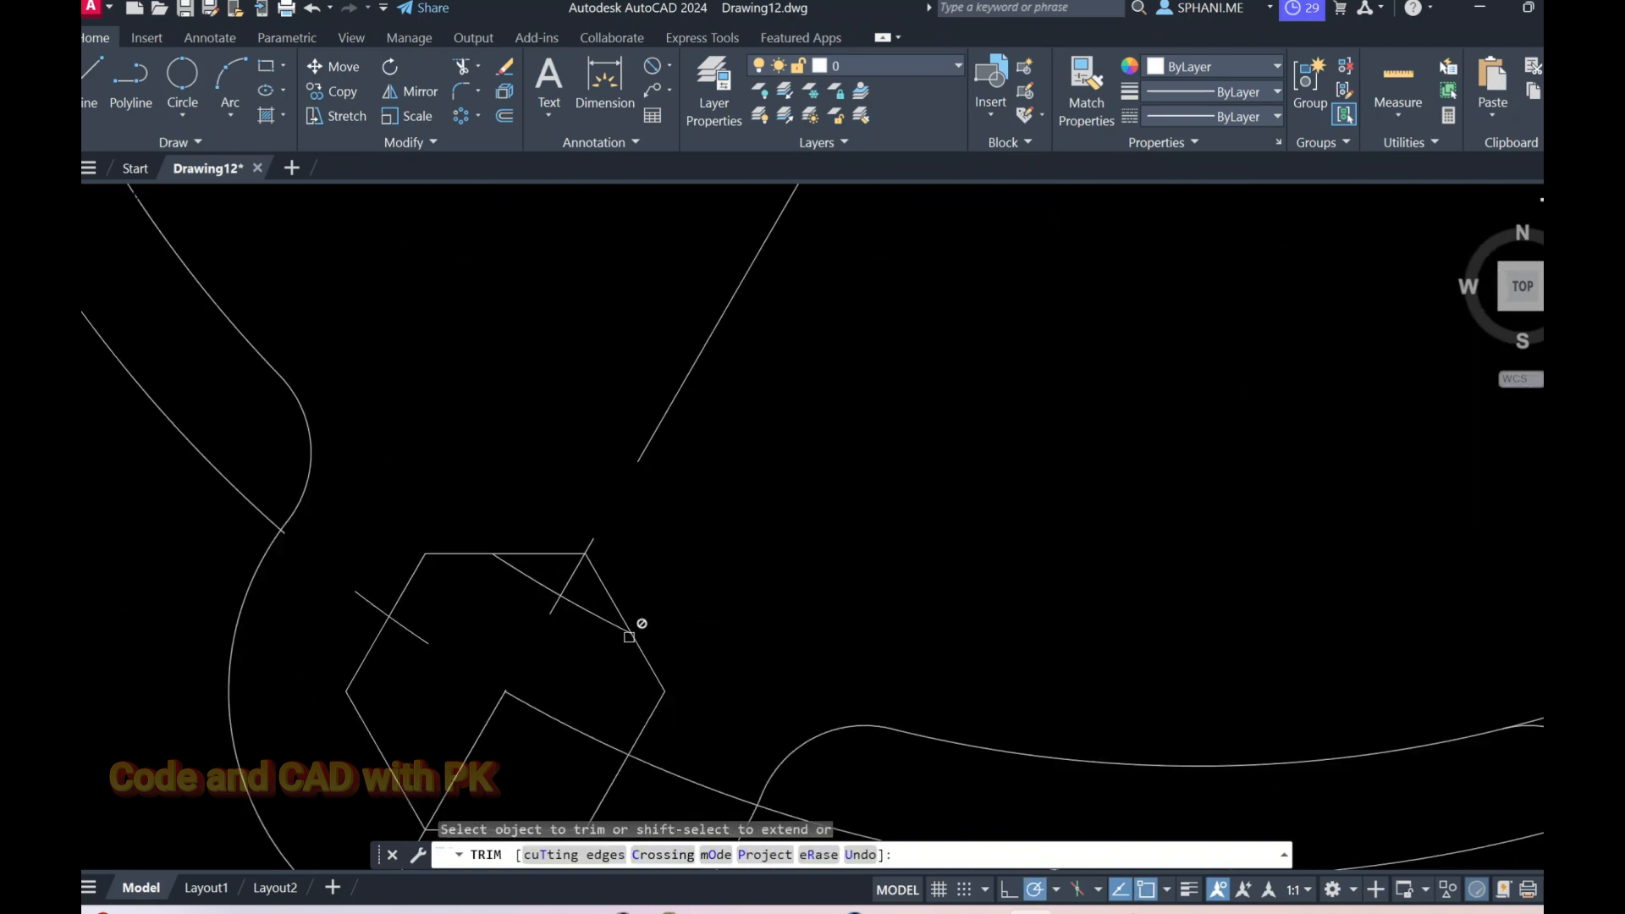
Trim away the leftover inner-circle fragments inside the hexagonal holes of the two lower lobes.
scroll(633, 631, "up", 4)
left_click(494, 554)
scroll(789, 586, "down", 6)
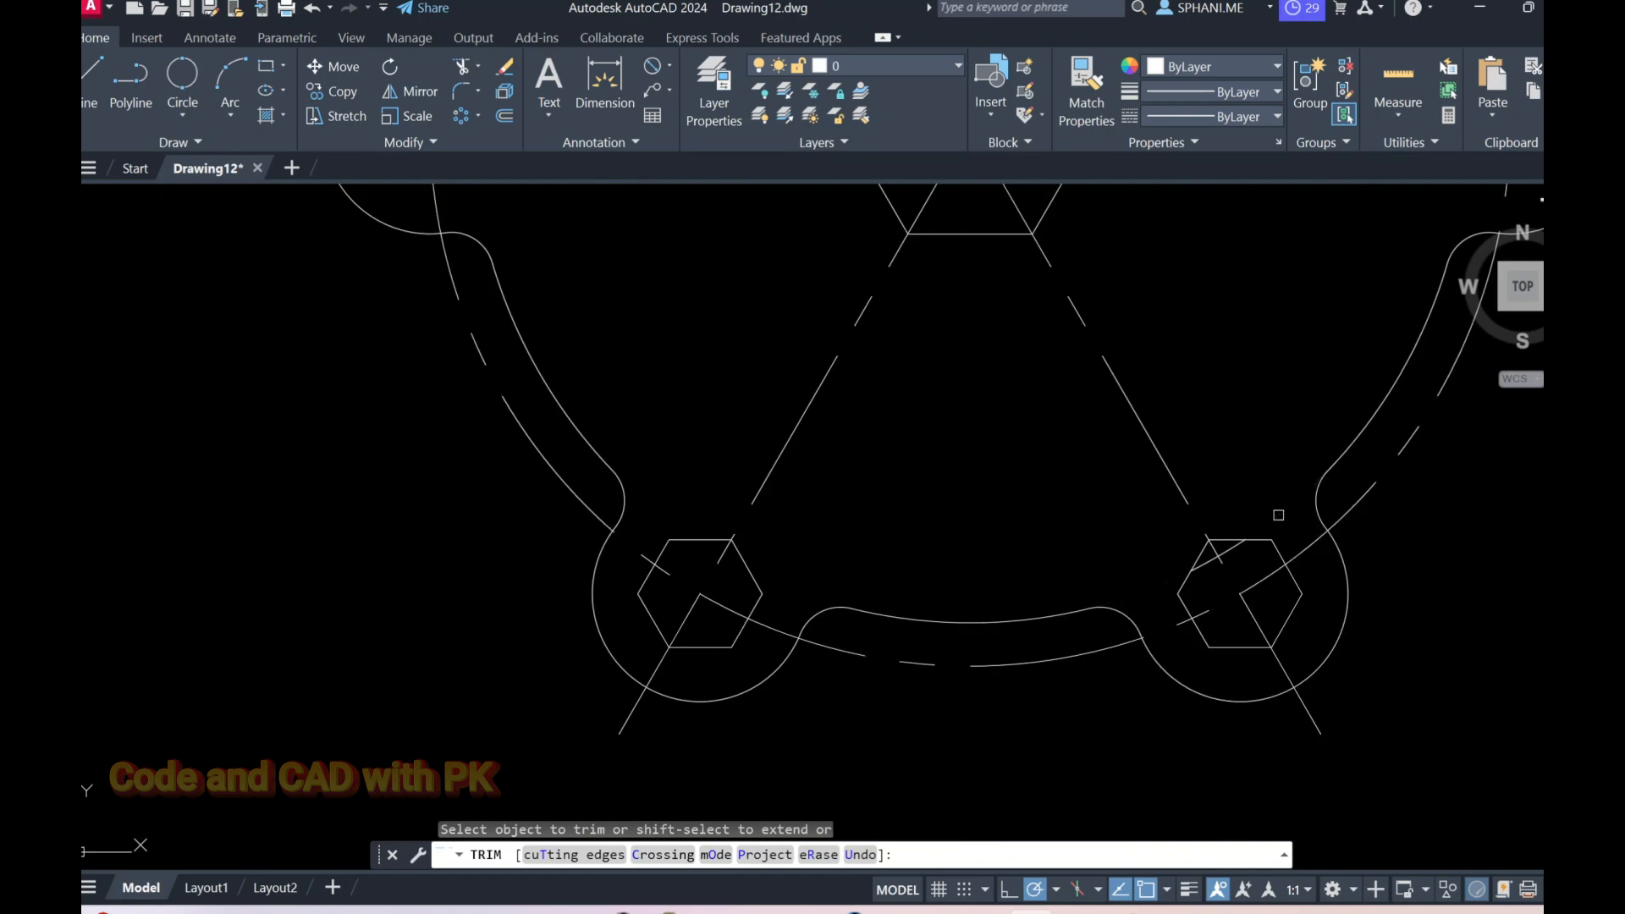
scroll(1234, 552, "up", 6)
left_click_drag(1215, 540, 1151, 544)
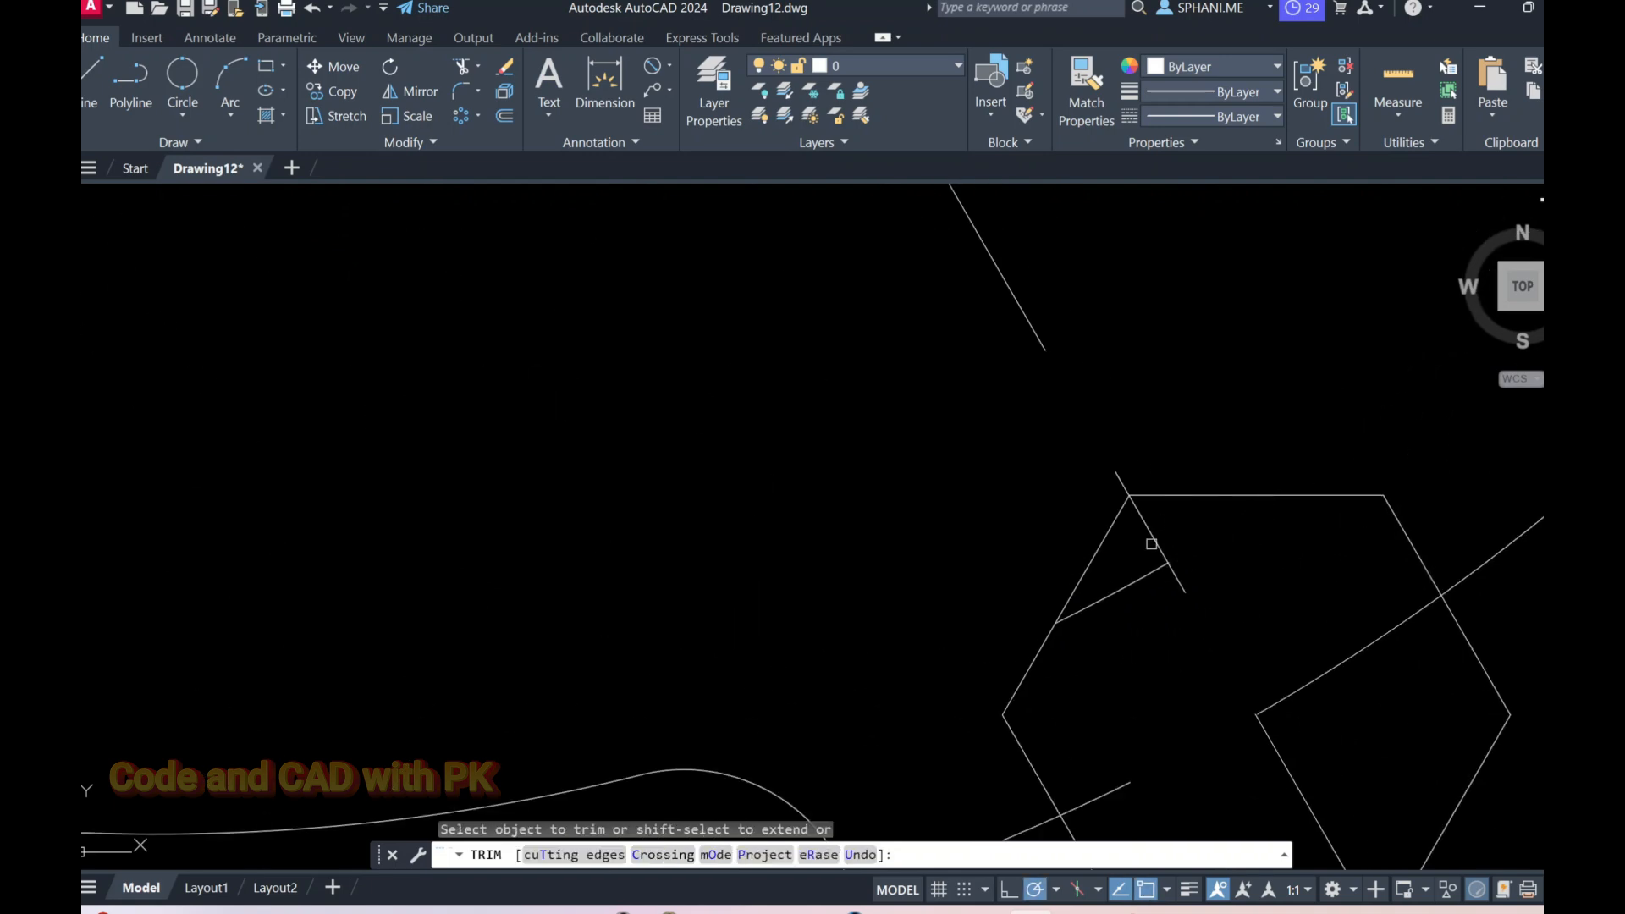
scroll(1113, 605, "down", 6)
right_click(1077, 440)
left_click(1112, 451)
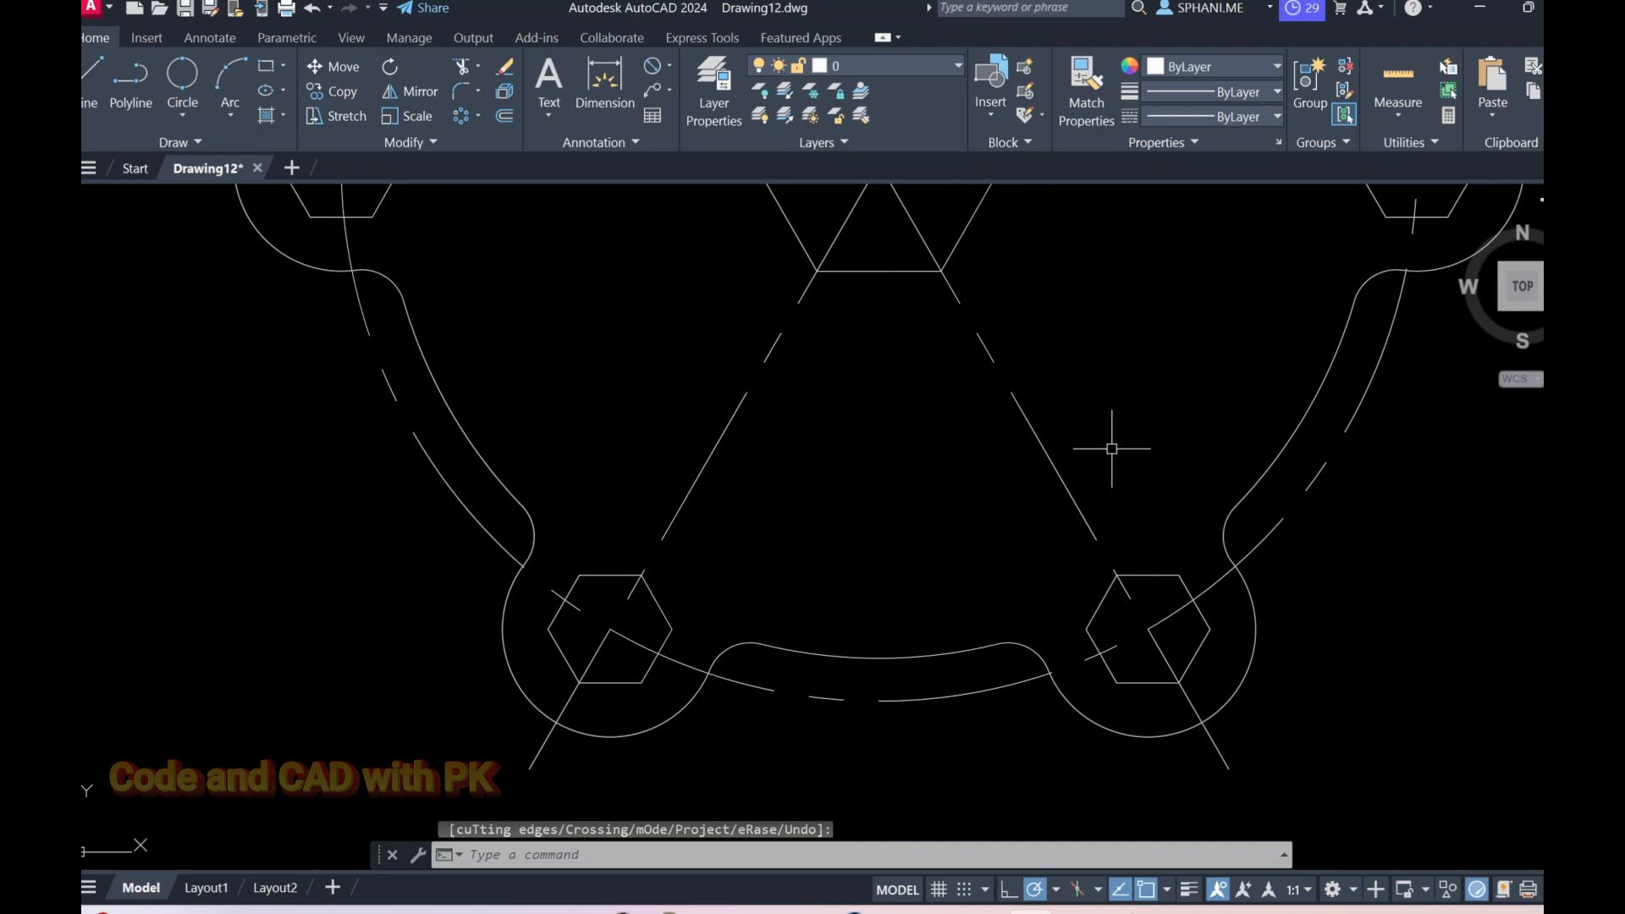
Check the dimensions in the reference figure and add an aligned dimension from the central hexagon's left corner to its lower-right corner.
type("z")
key("Return")
type("e")
key("Return")
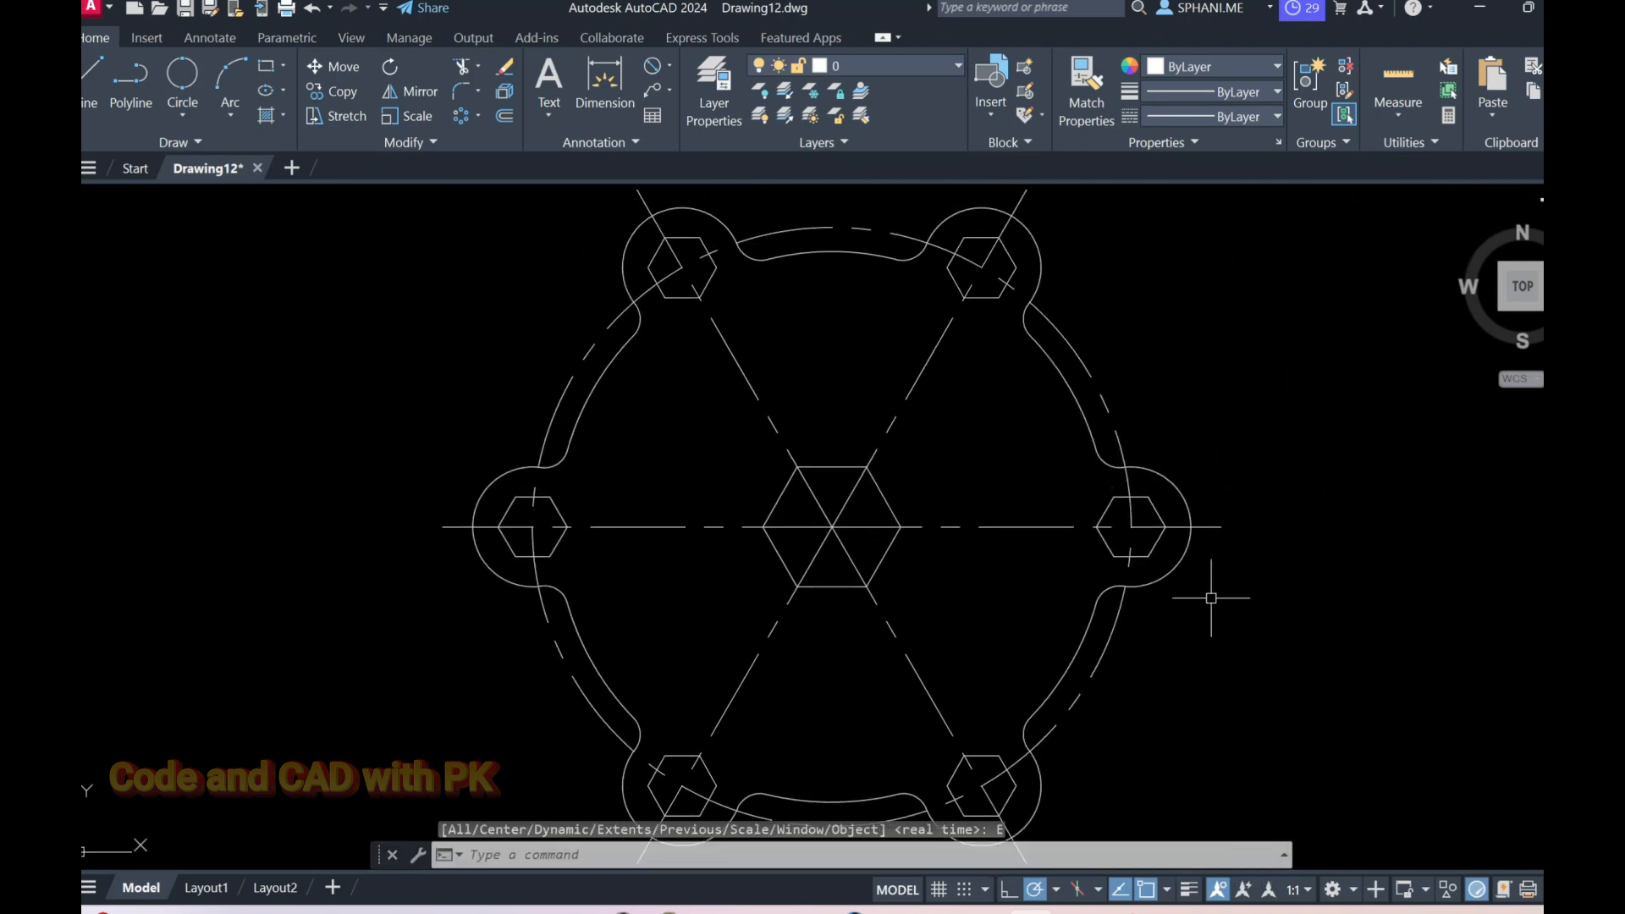
key("alt+Tab")
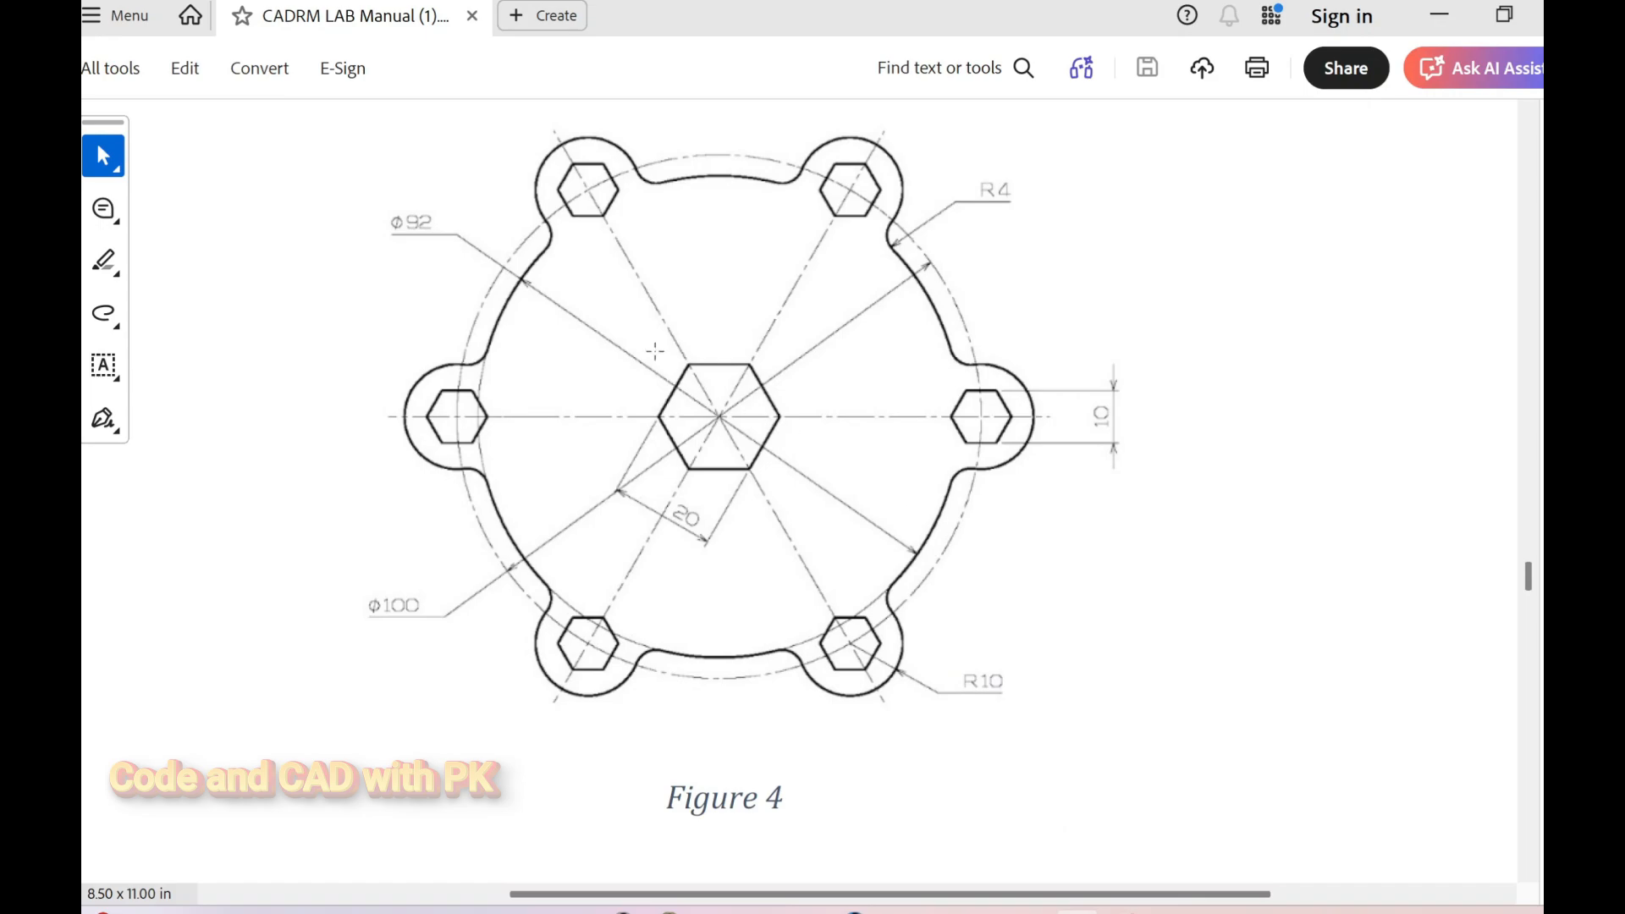
key("alt+Tab")
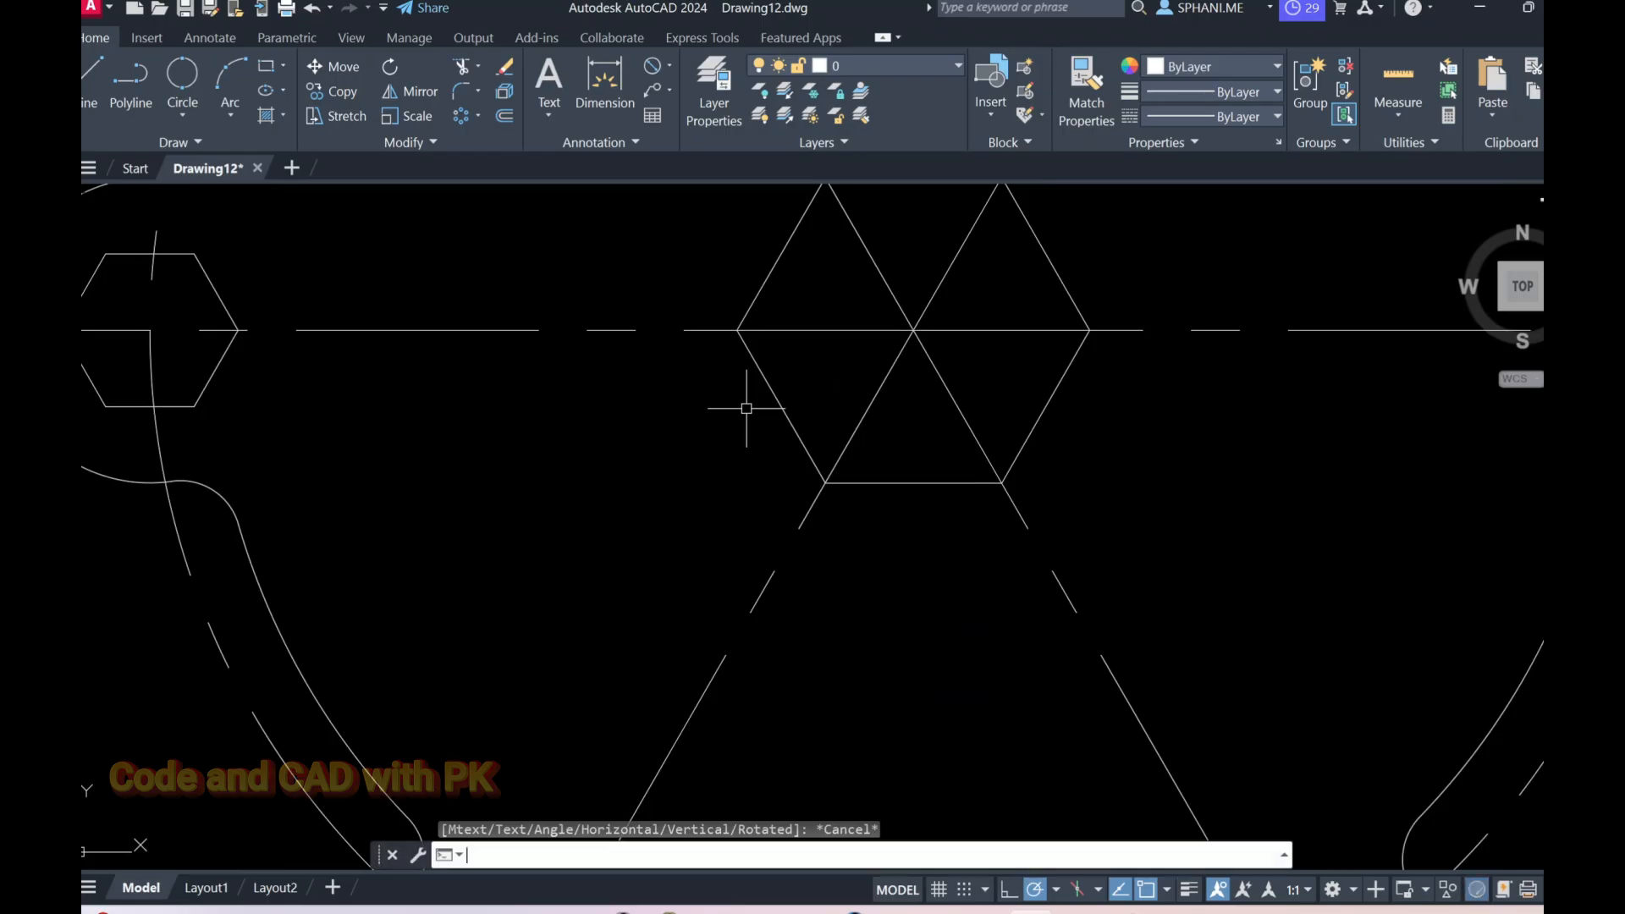
left_click(669, 70)
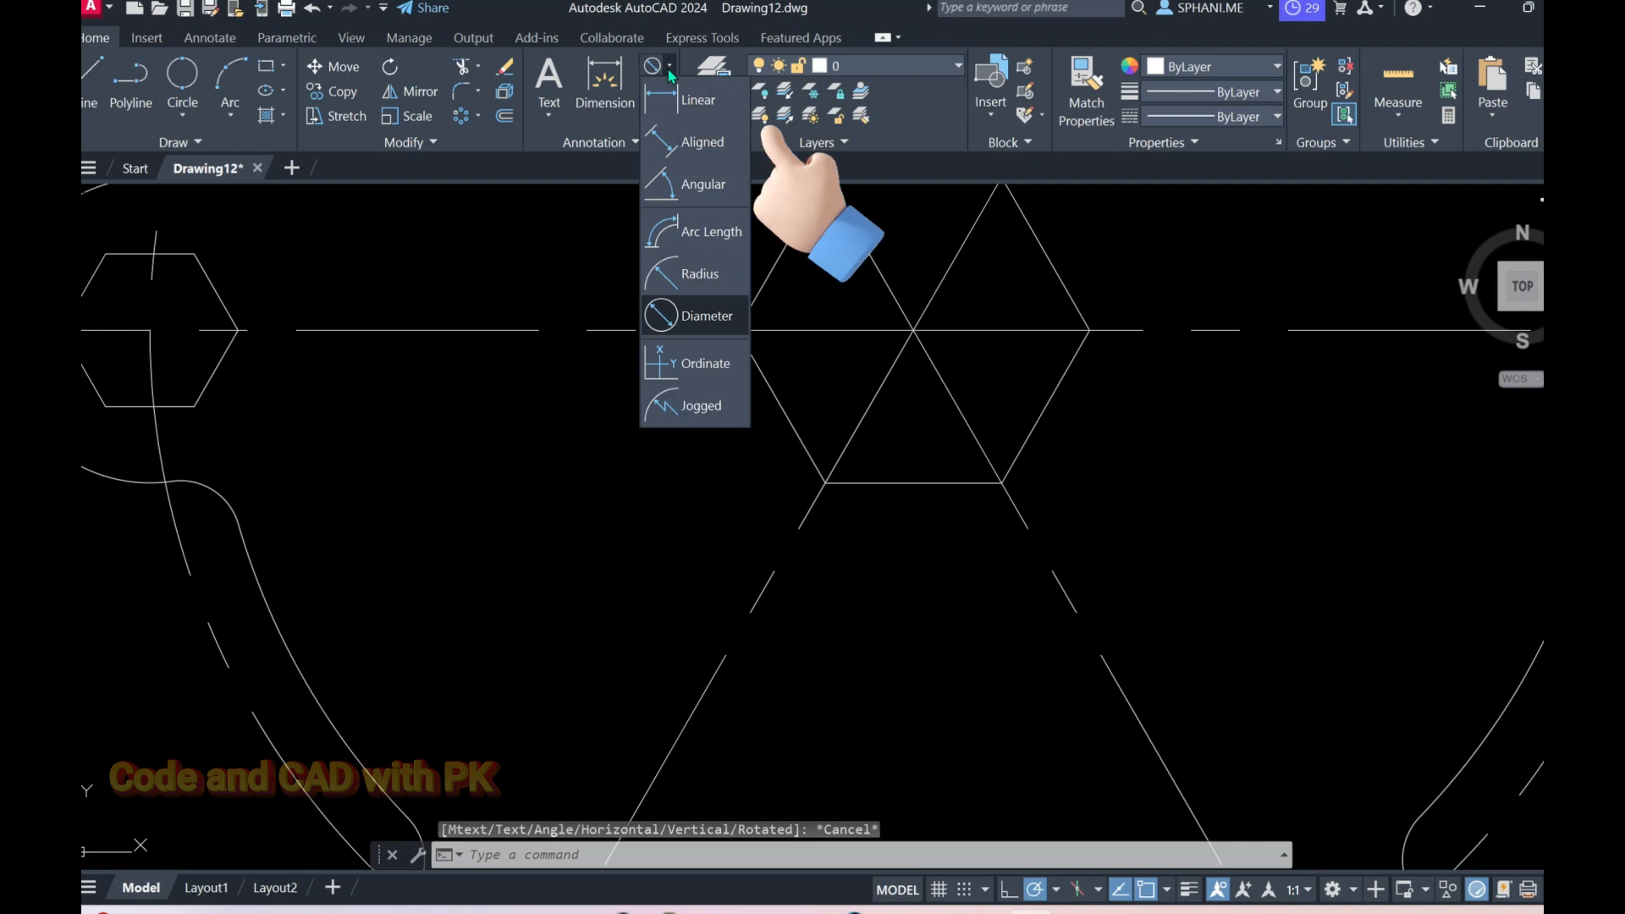
left_click(690, 128)
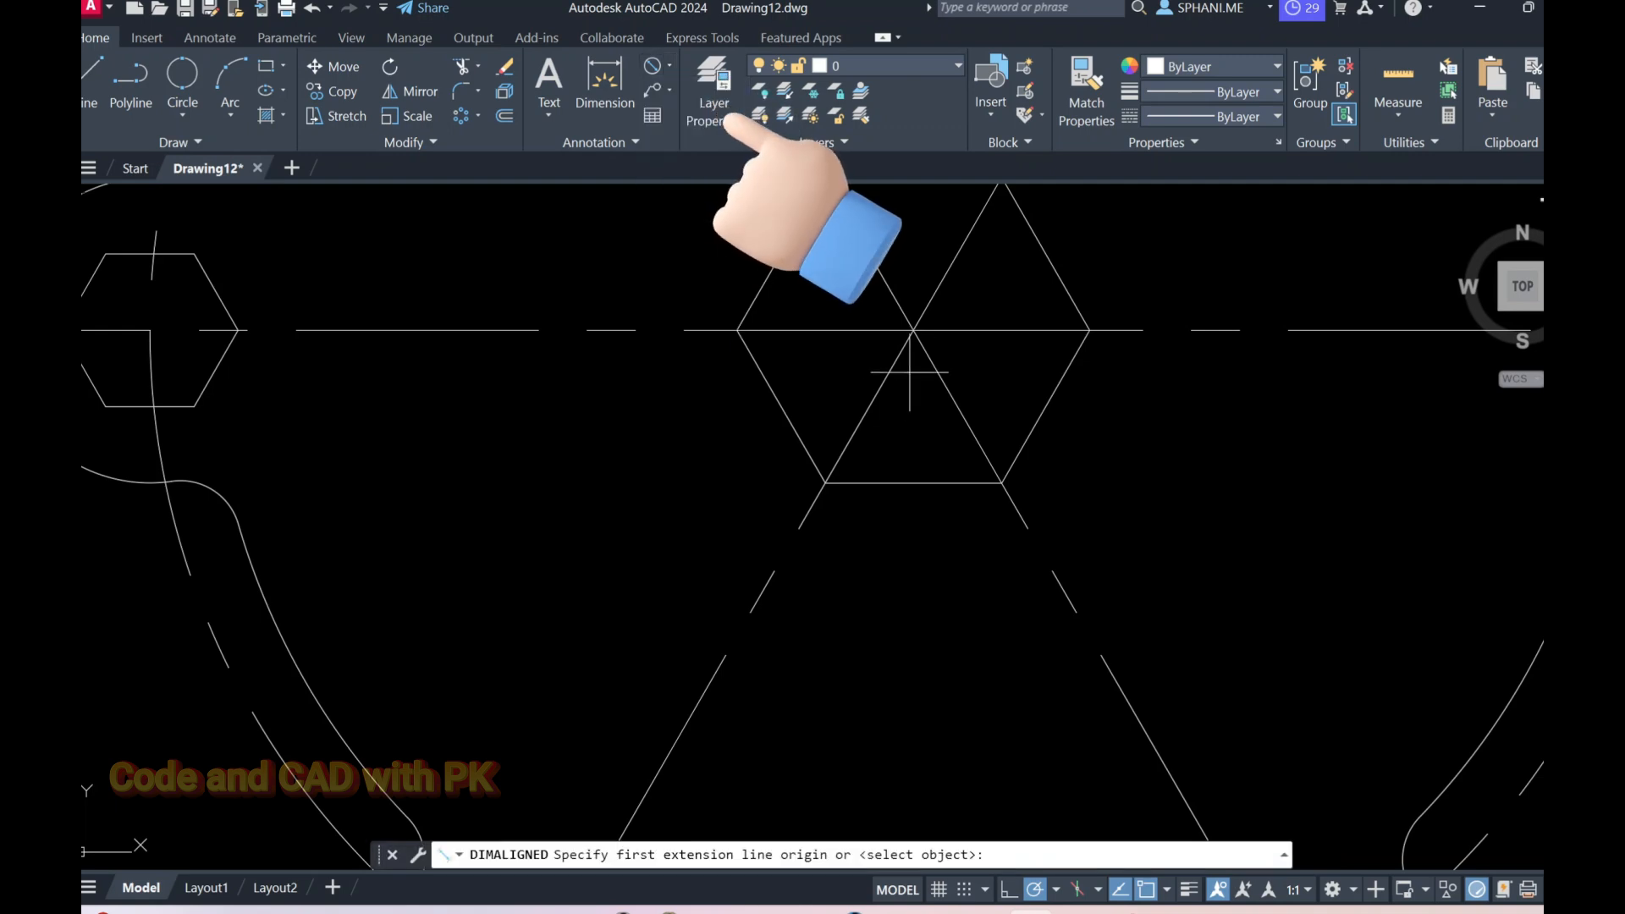
left_click(737, 330)
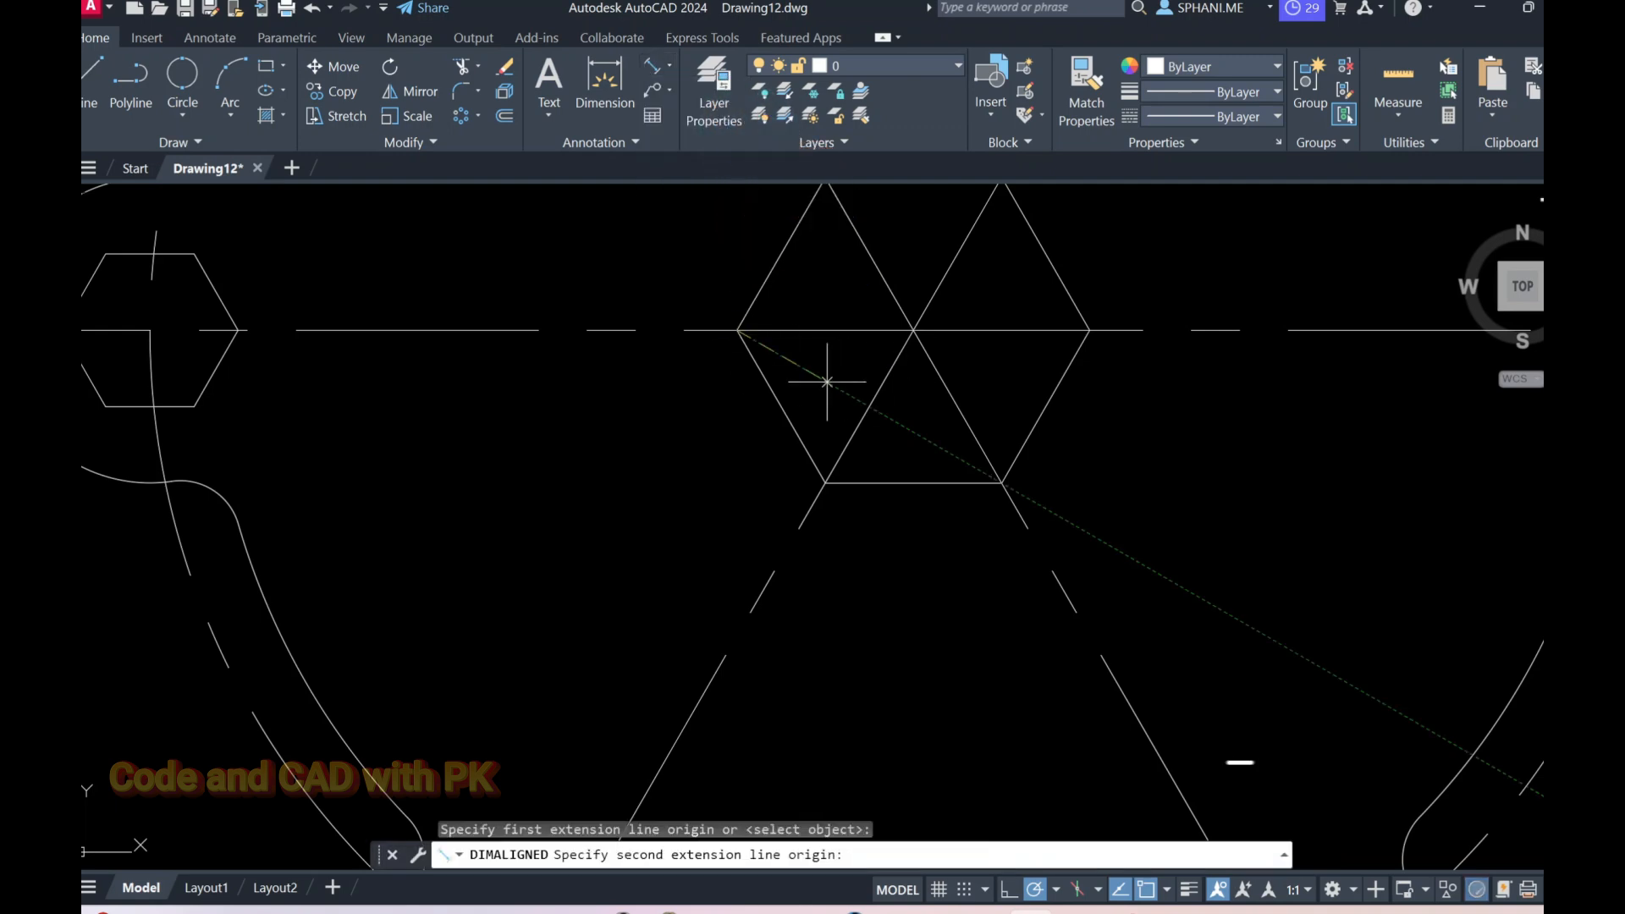
left_click(1002, 483)
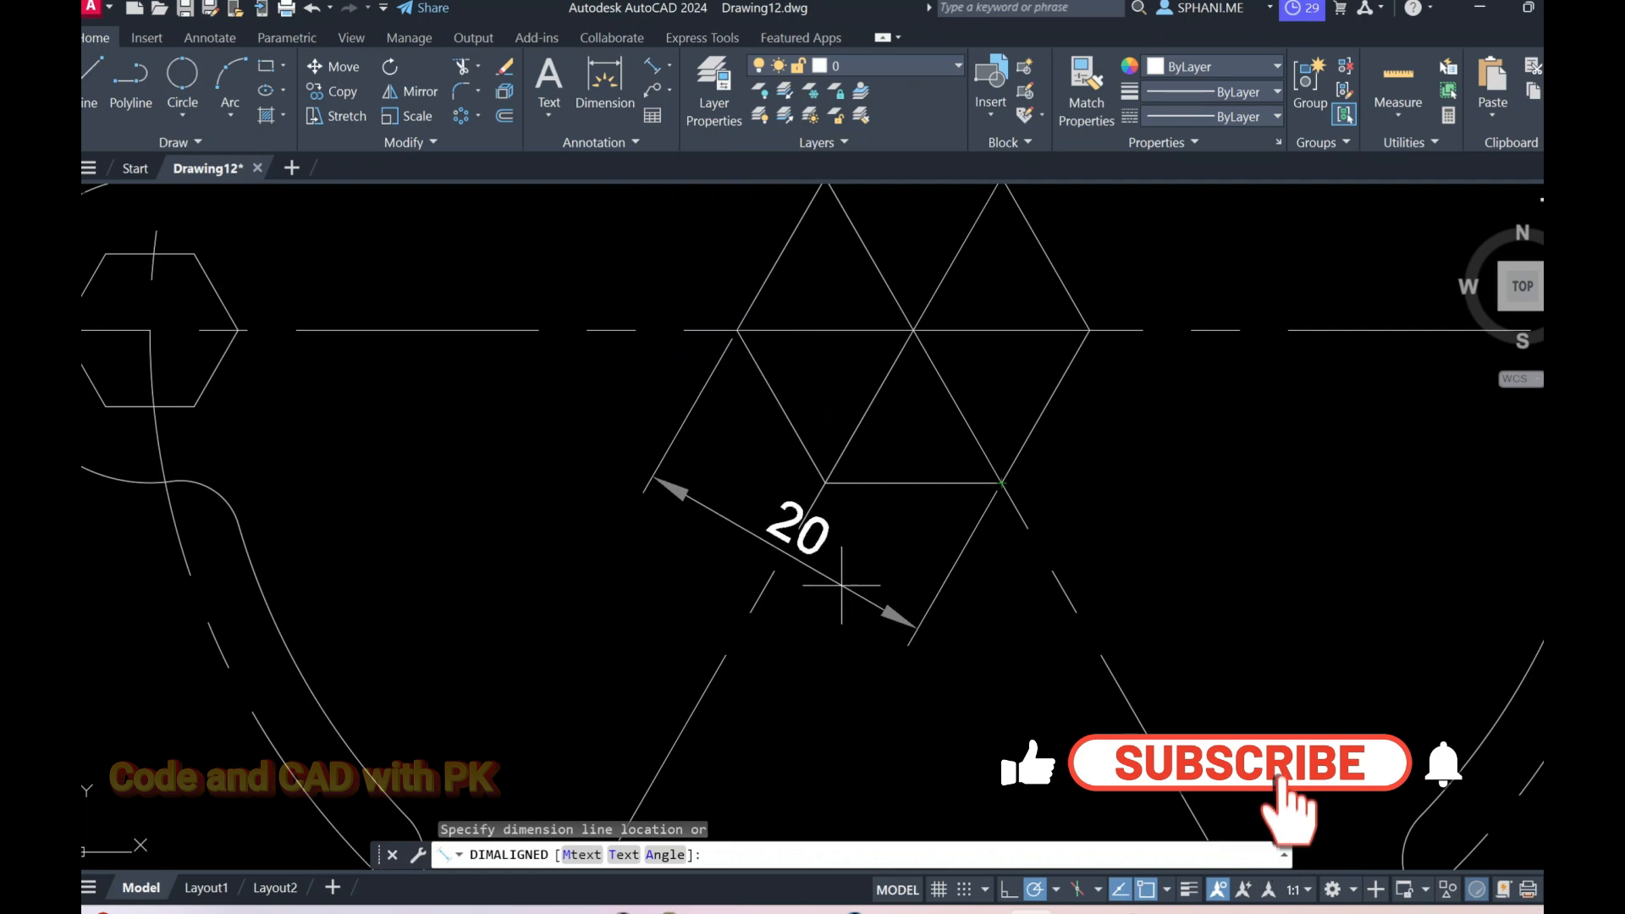
left_click(841, 602)
Modify the ISO-25 dimension style so that its dimension lines use Color 9.
scroll(1100, 584, "down", 2)
middle_click_drag(1131, 573, 892, 473)
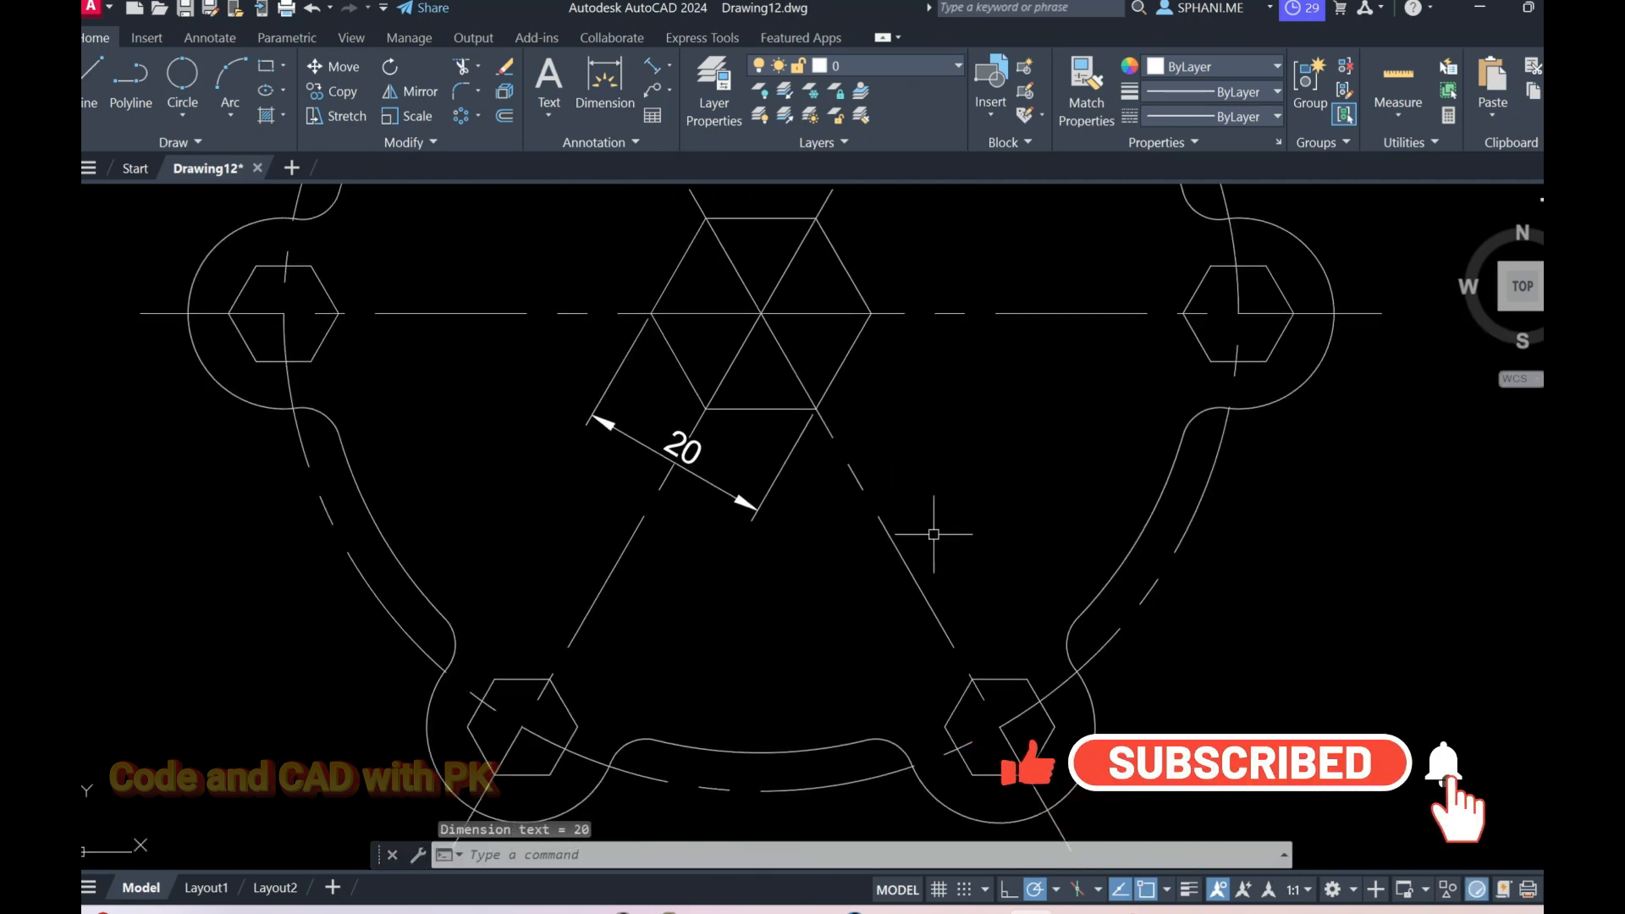
mouse_move(936, 536)
middle_mouse_down()
mouse_move(824, 573)
mouse_move(854, 575)
middle_mouse_up()
scroll(871, 581, "down", 3)
scroll(872, 593, "up", 1)
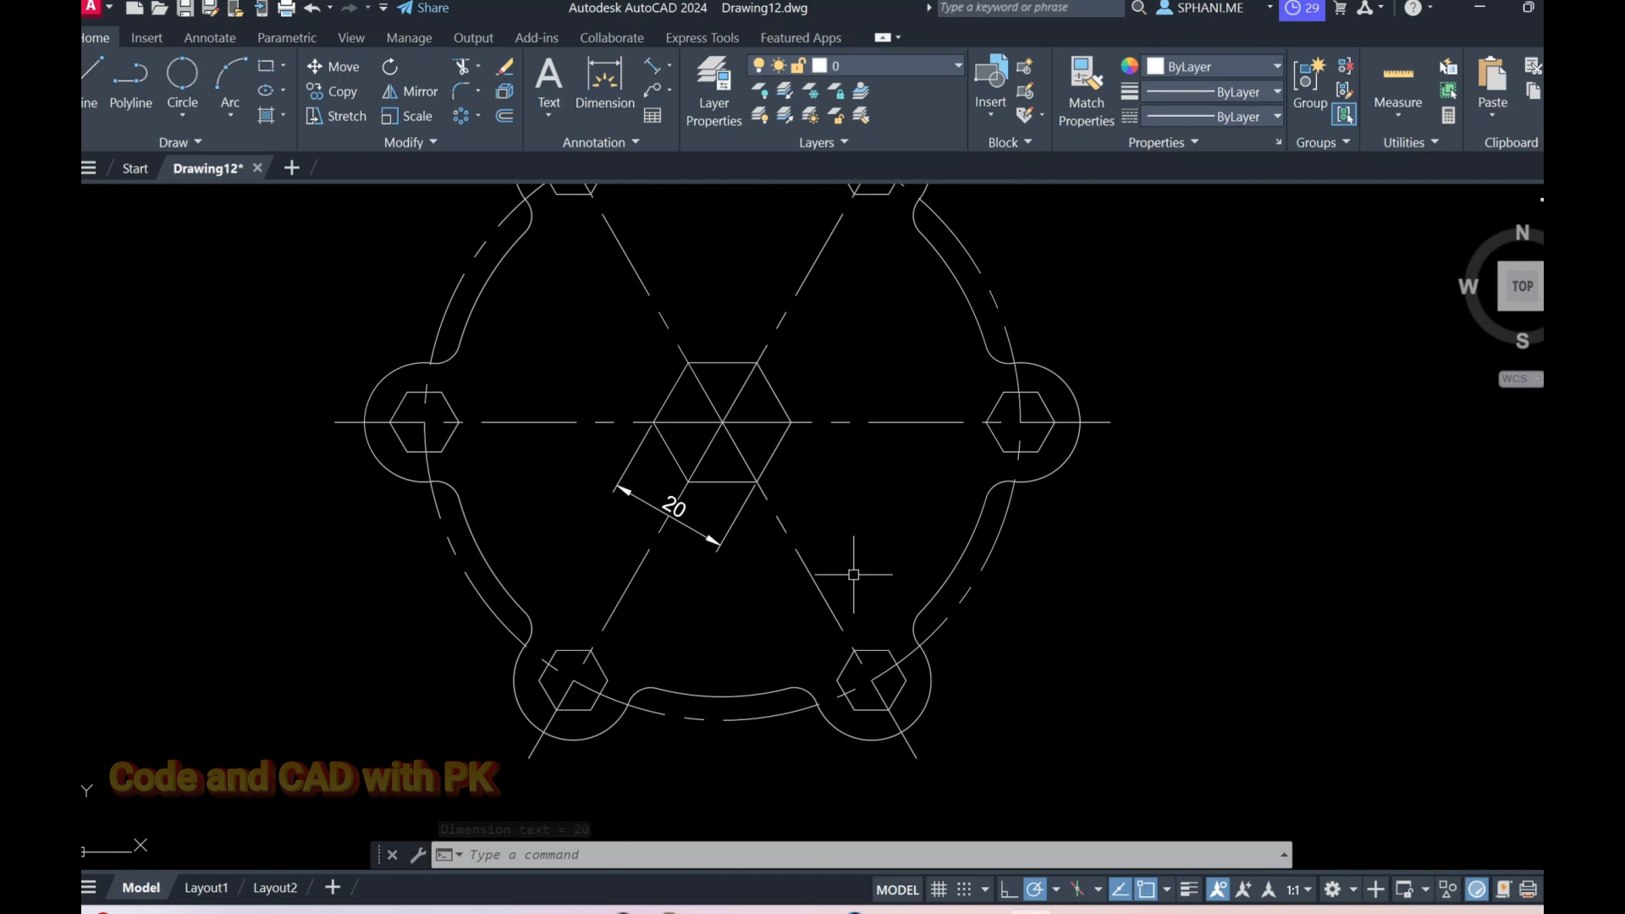
type("D")
key("Return")
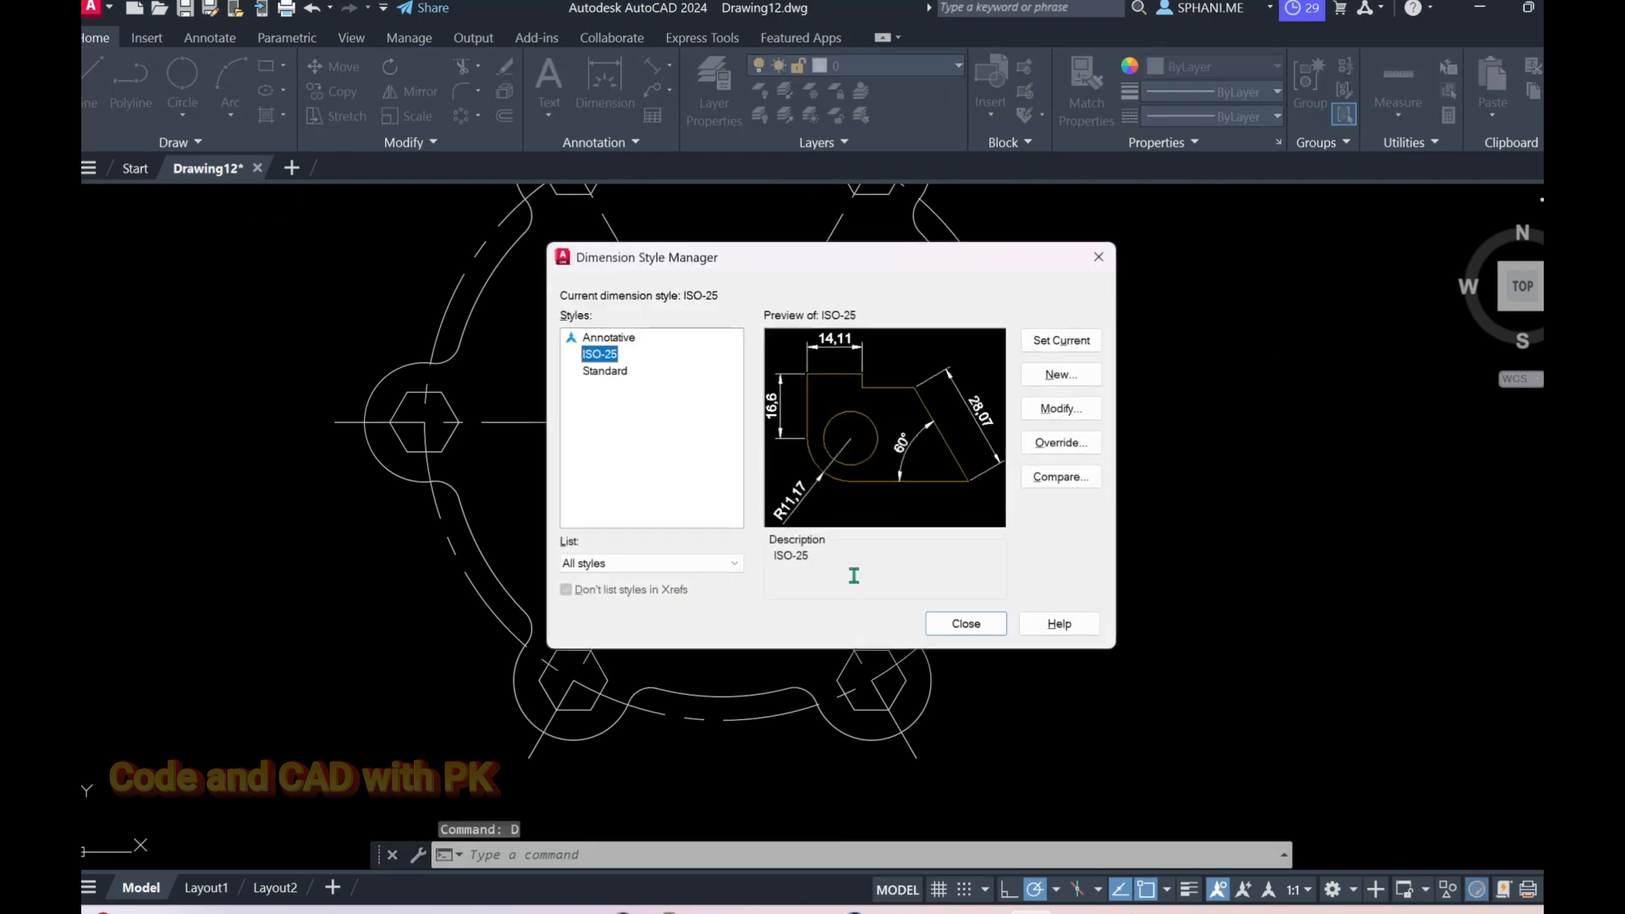
left_click(1036, 407)
left_click(613, 215)
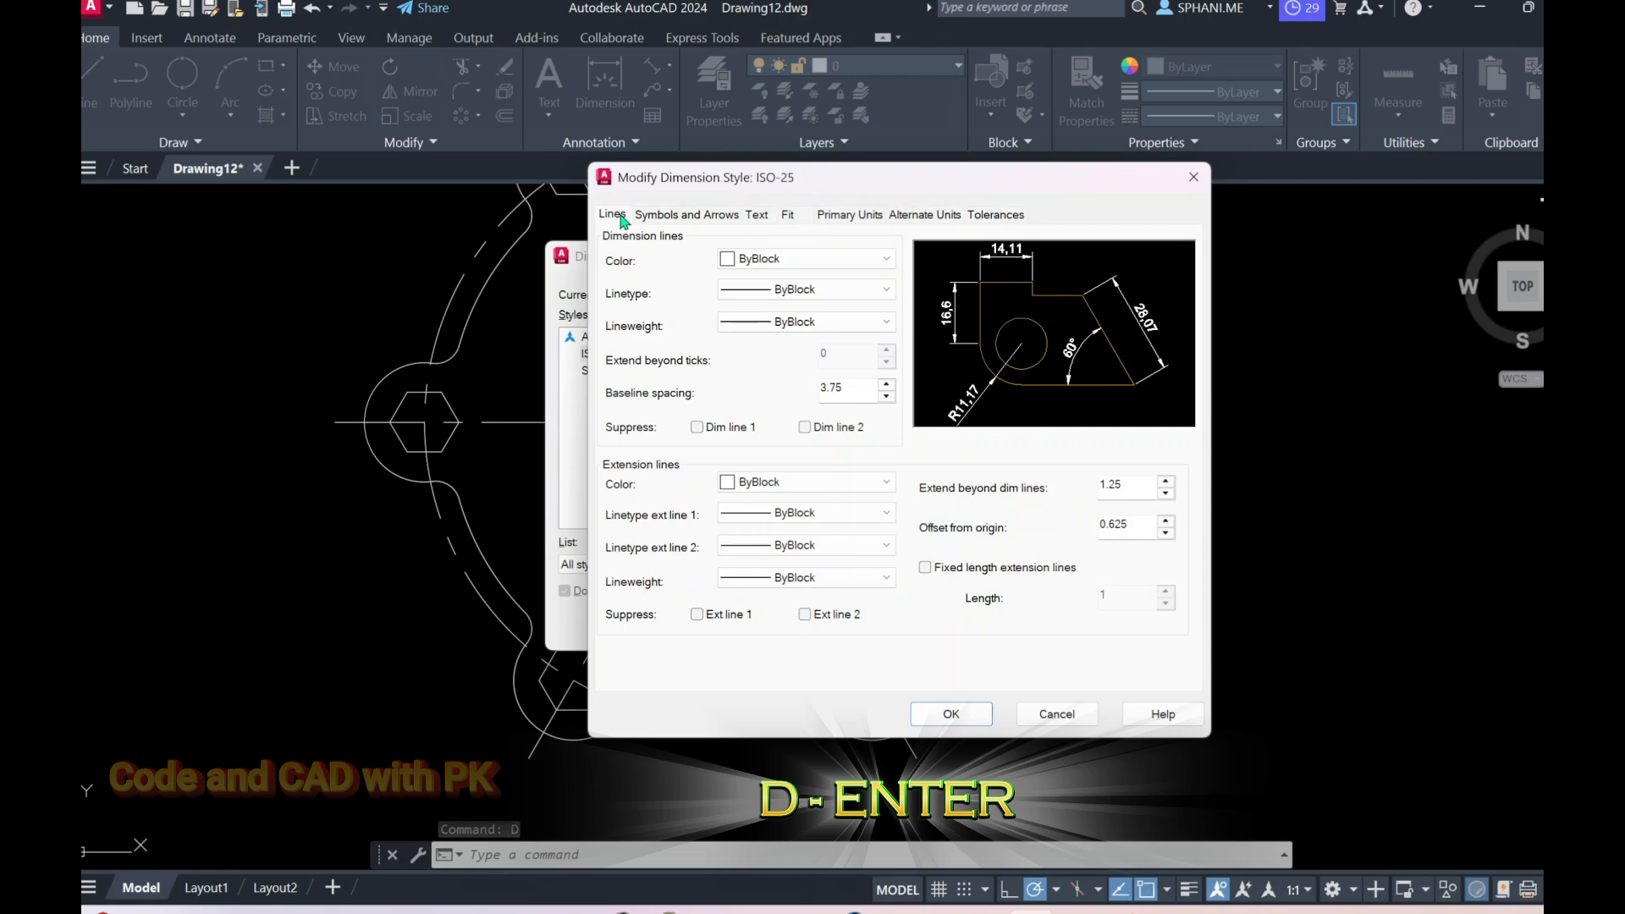
left_click(819, 273)
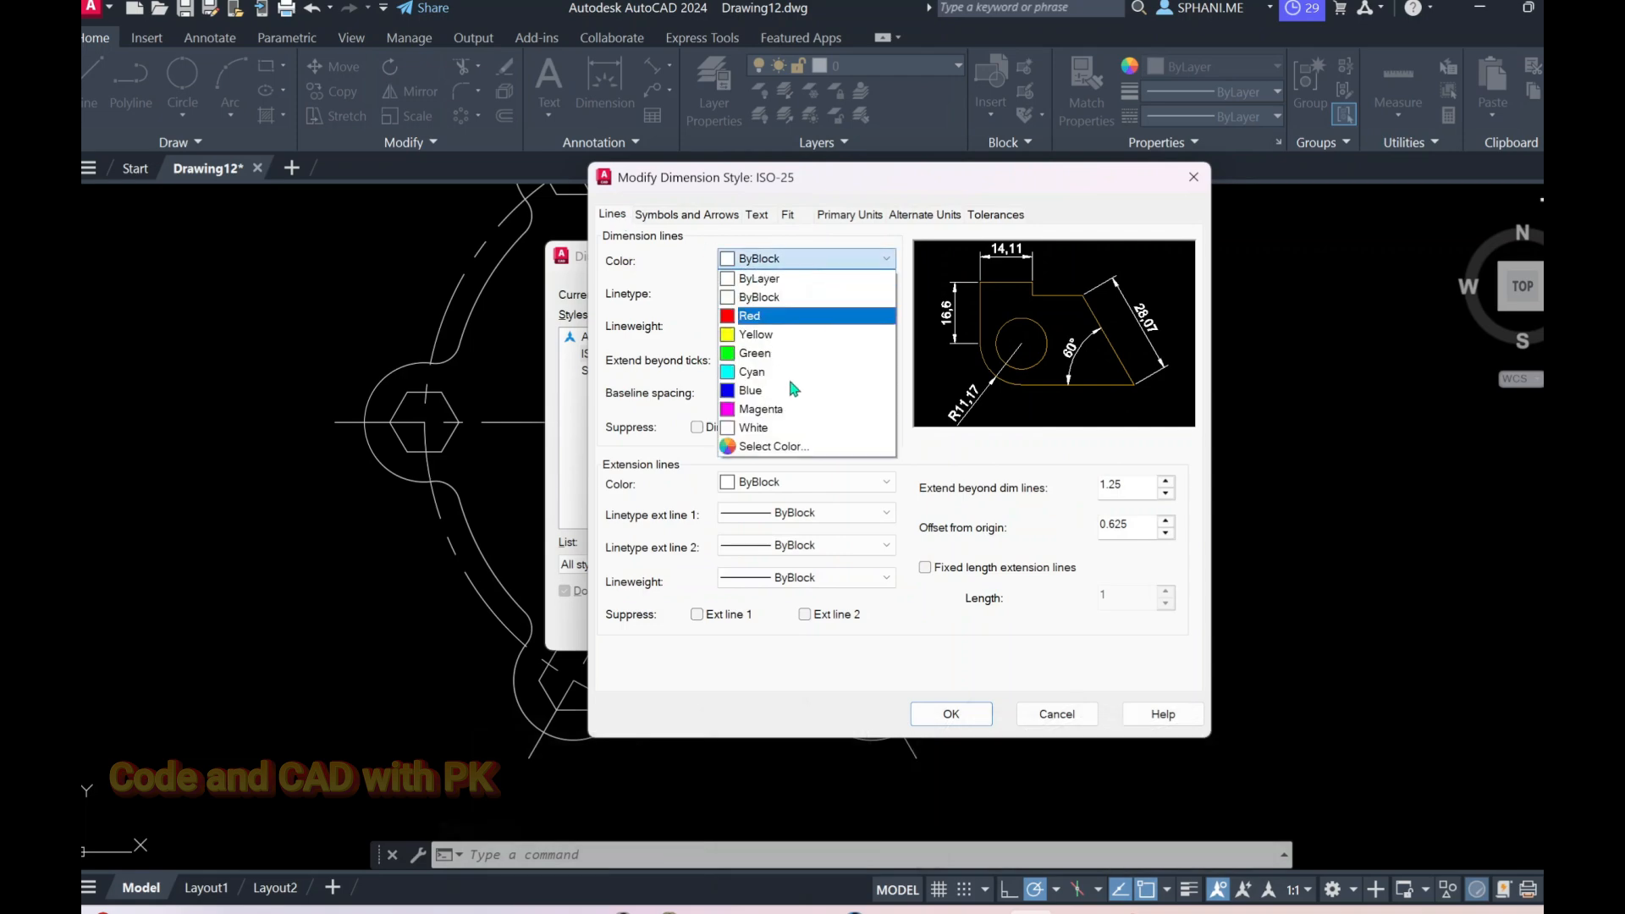
left_click(765, 447)
left_click(816, 500)
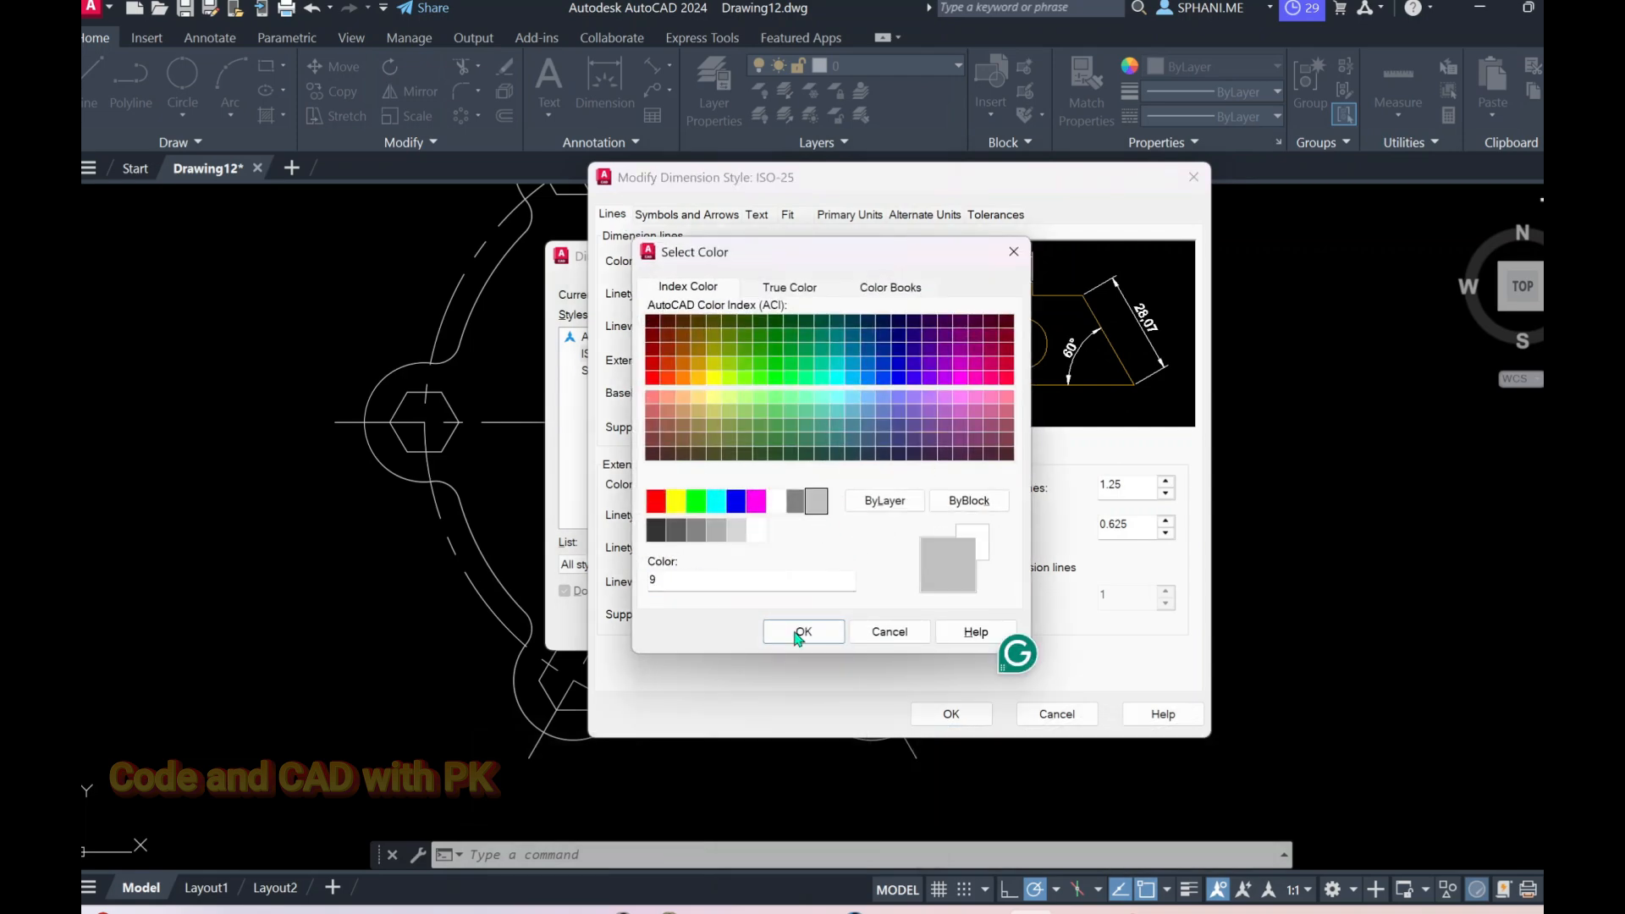
left_click(803, 631)
Set the extension lines to Color 8, with baseline spacing 1 and offset from origin 1.
left_click(812, 489)
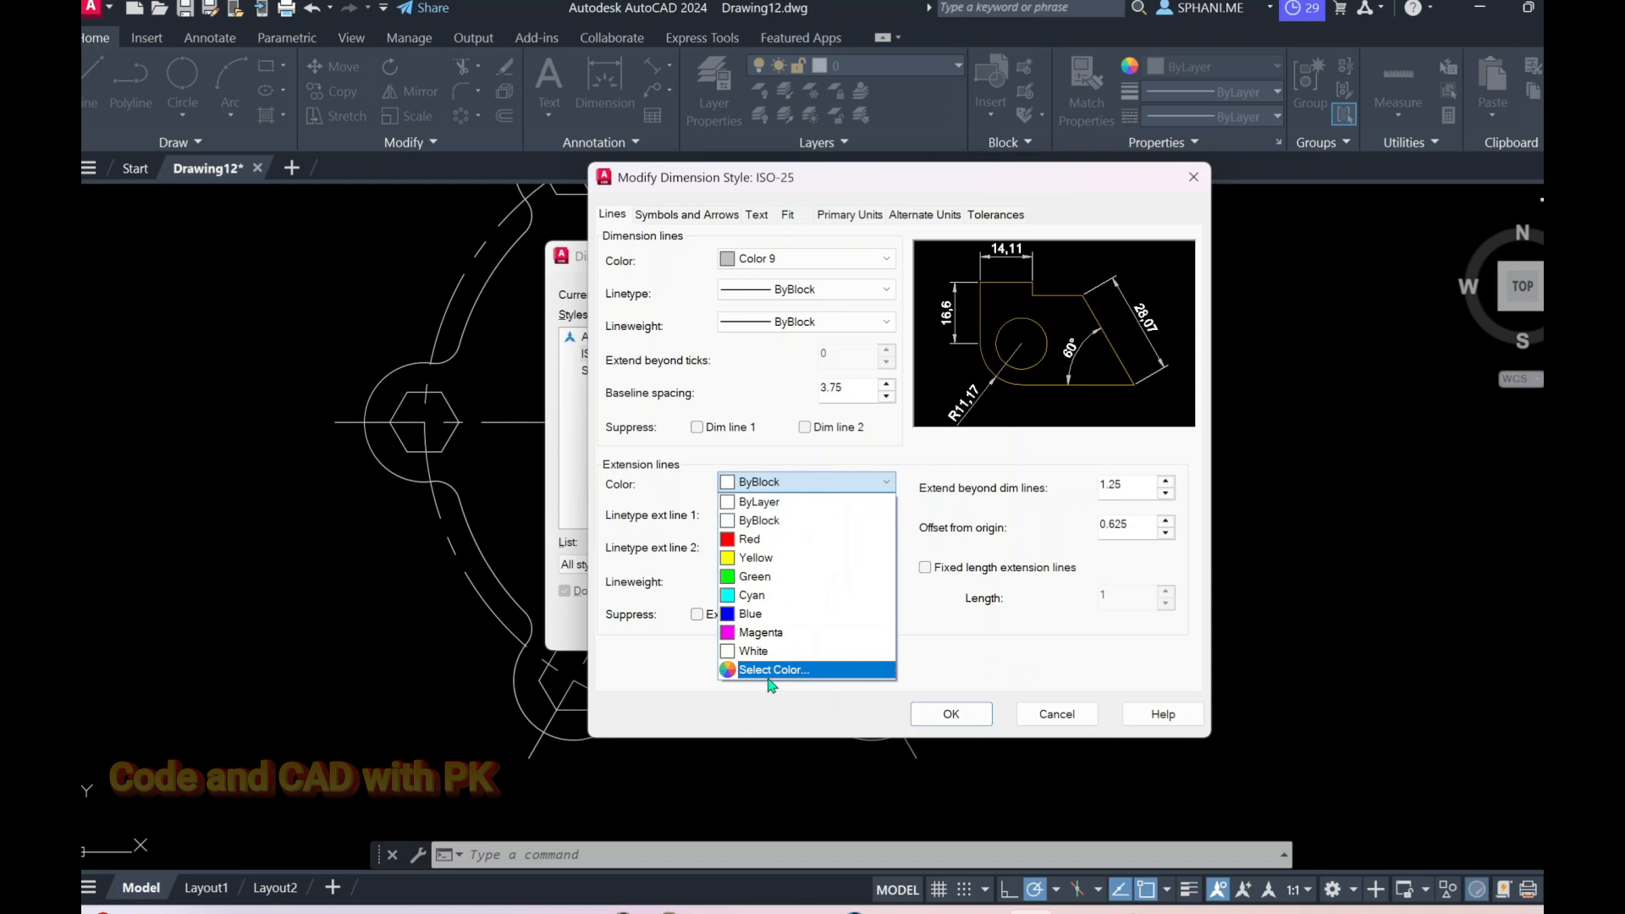
left_click(774, 666)
left_click(796, 503)
left_click(803, 631)
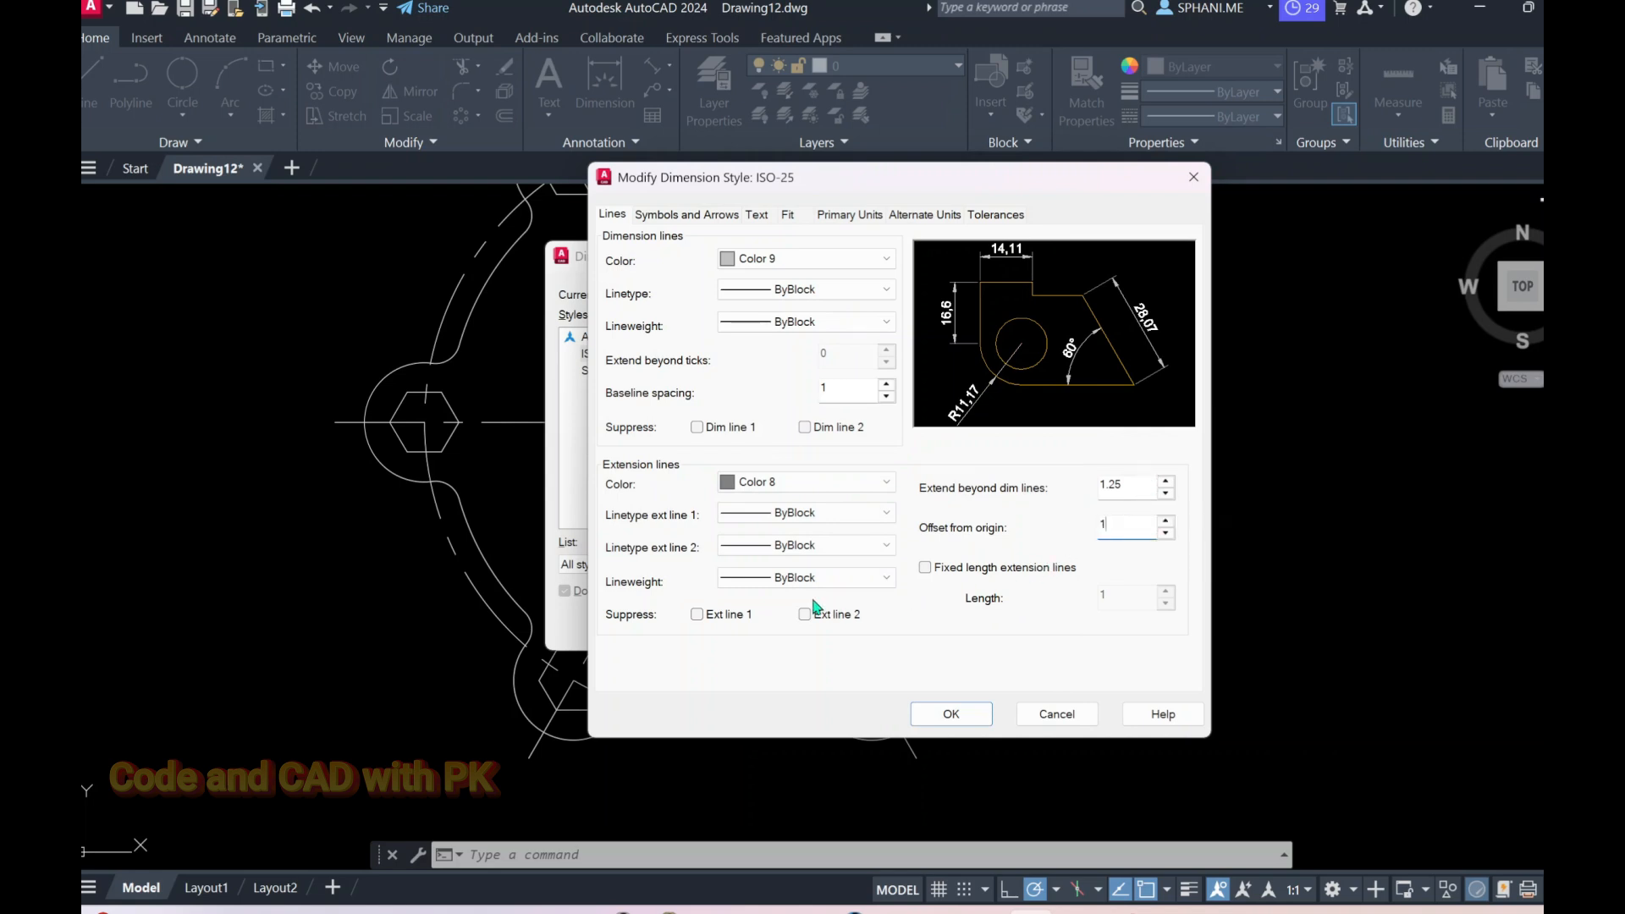
Change the Standard text style's font to Times New Roman, make it current, and set the dimension text's offset from the dimension line to 1.
left_click(686, 216)
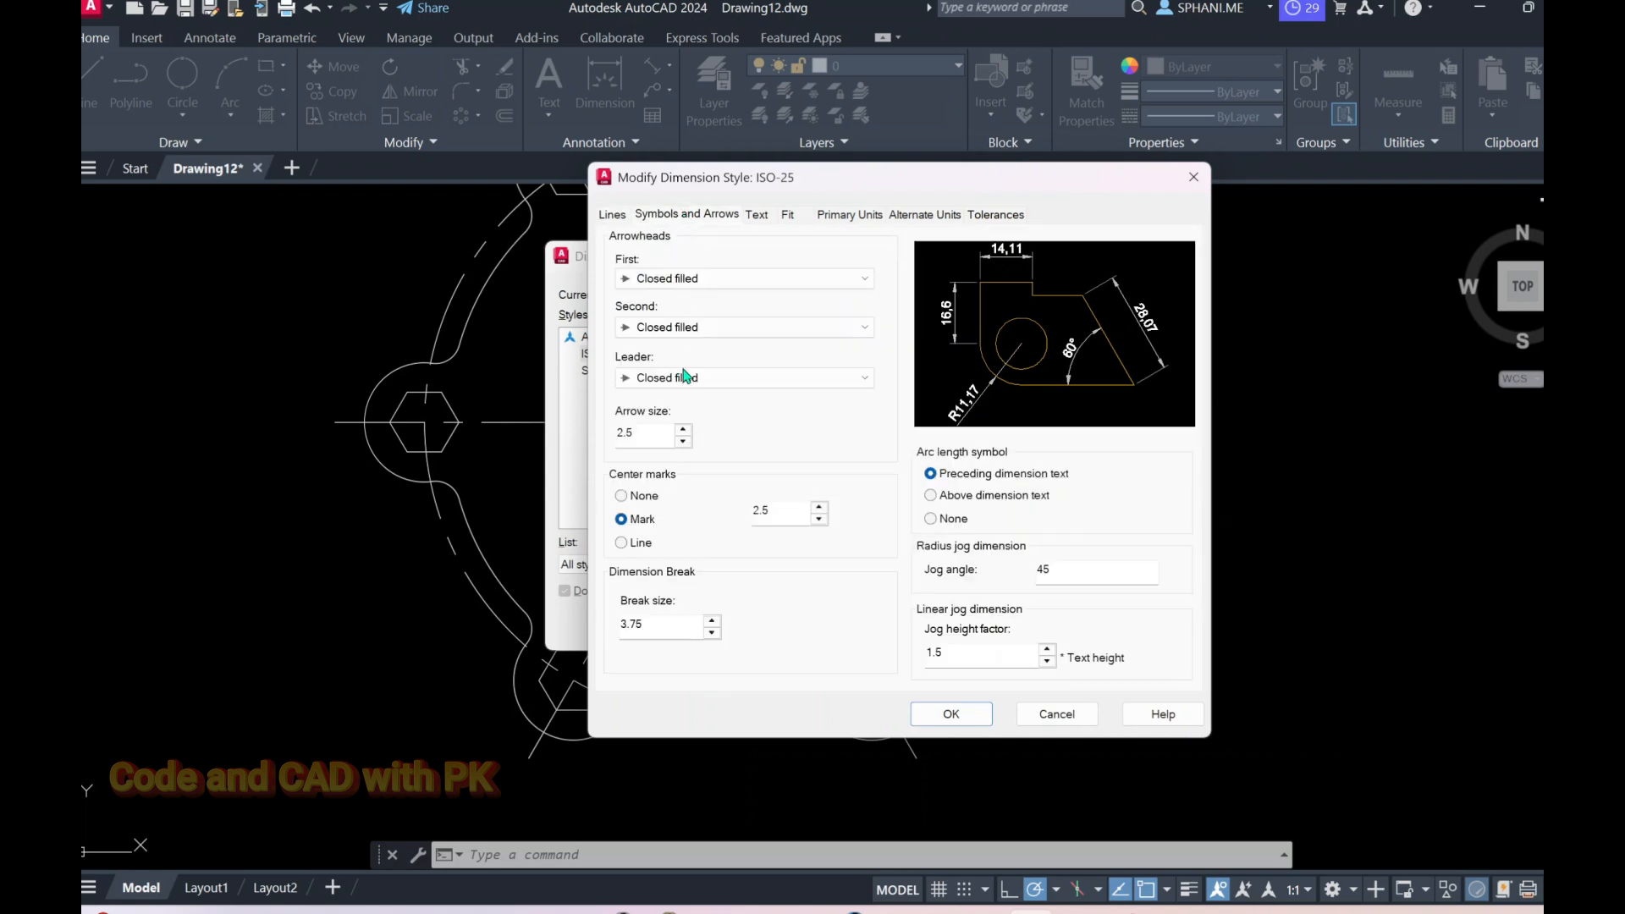
left_click(758, 219)
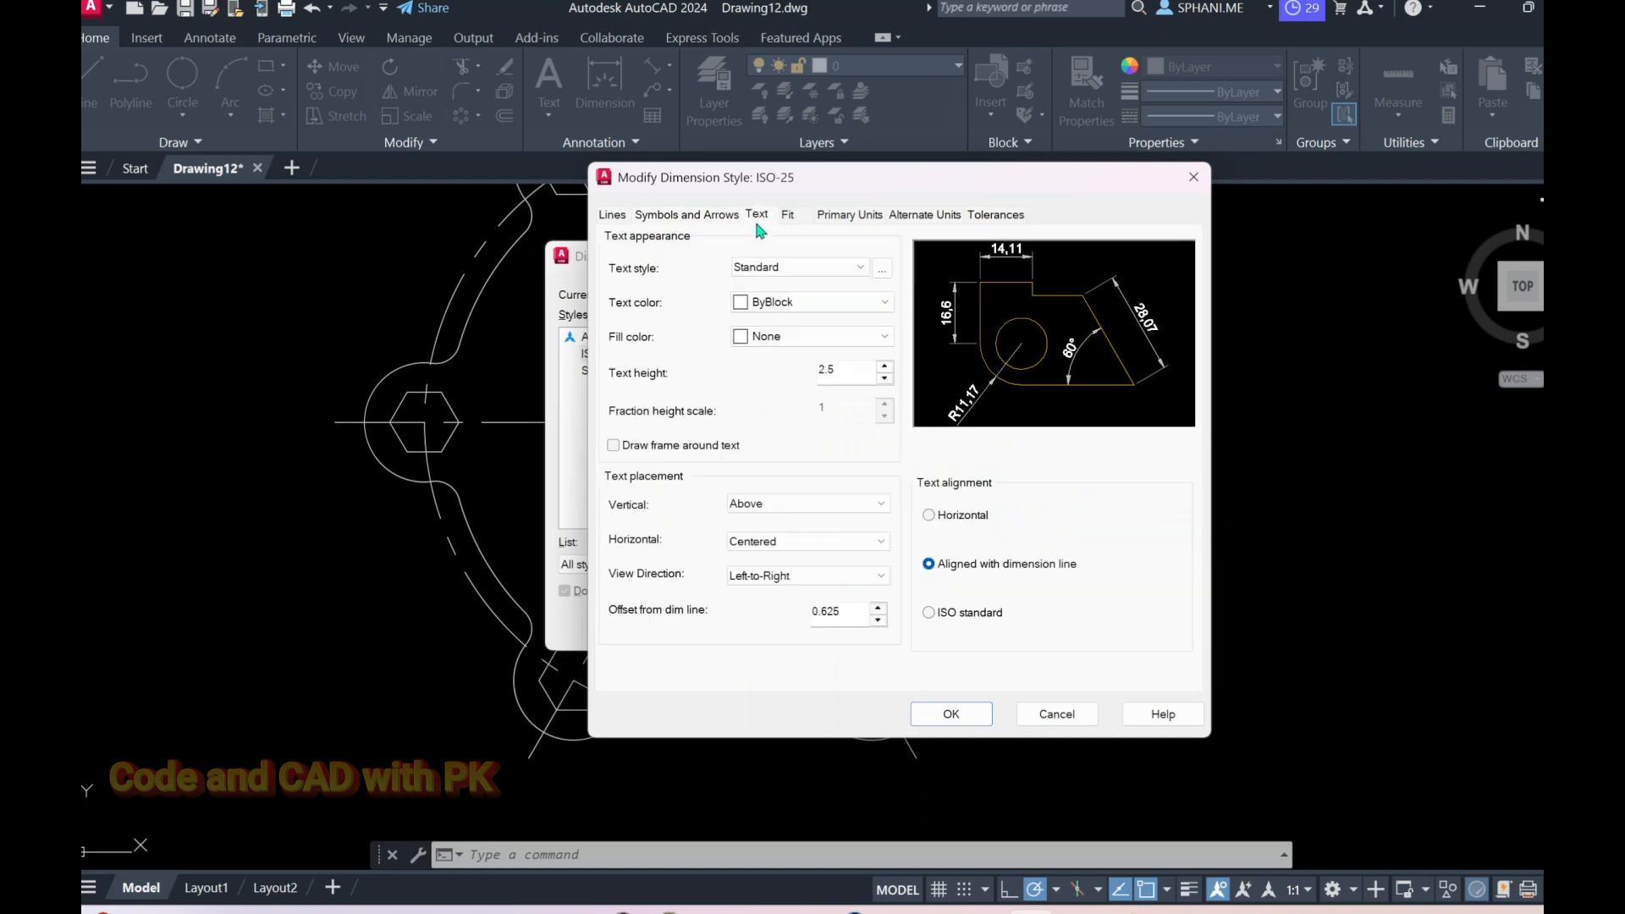
left_click(881, 268)
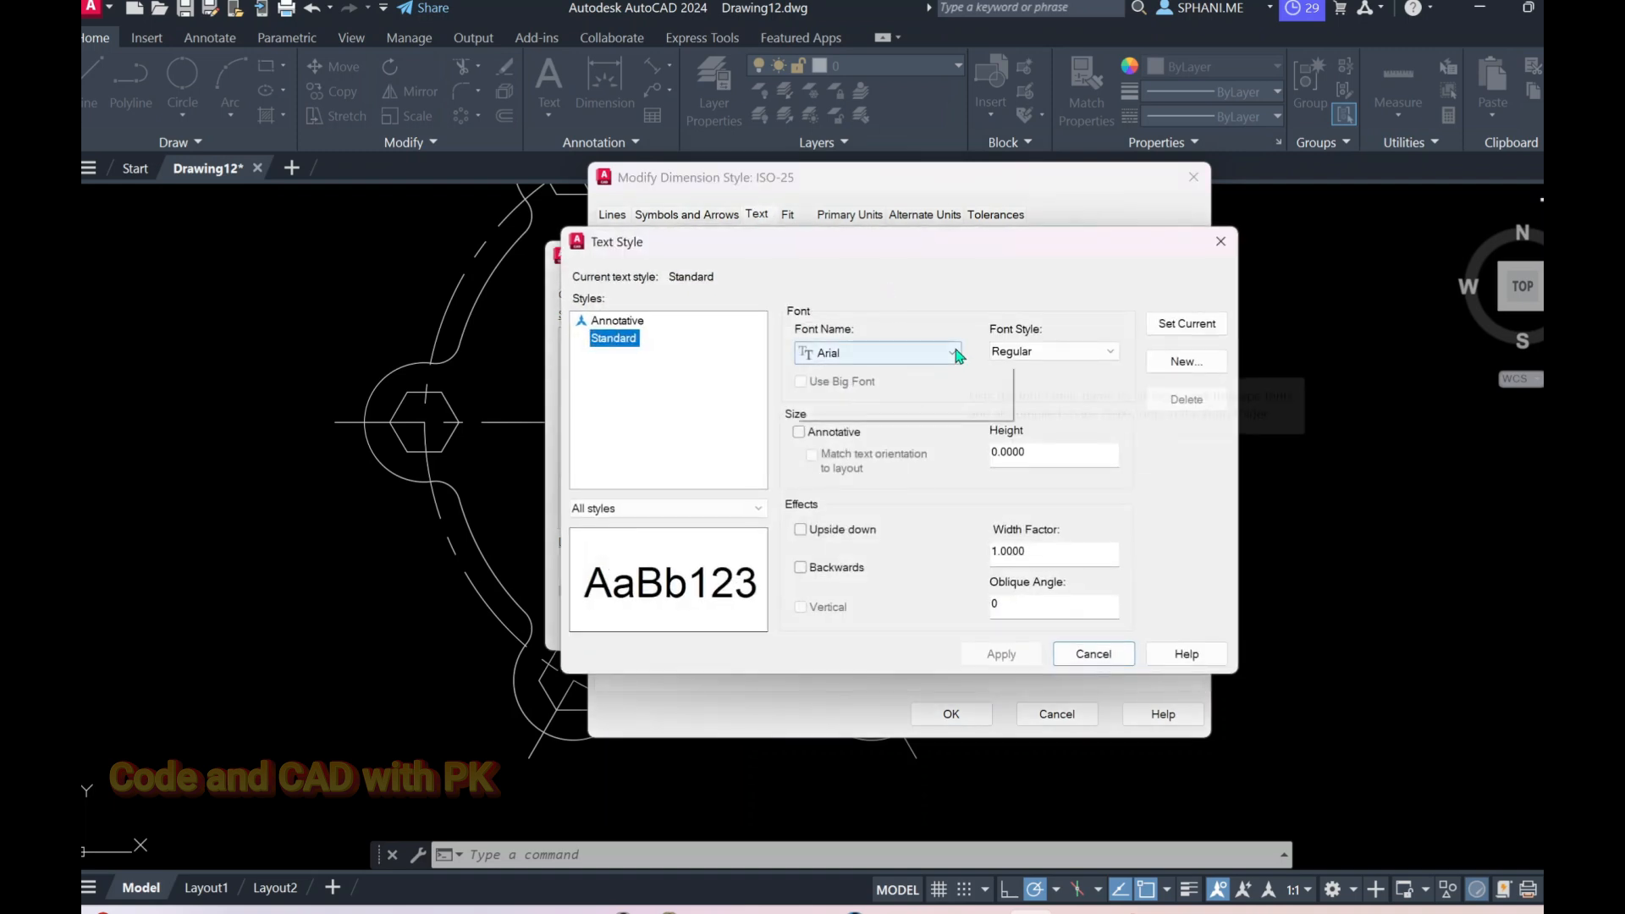
left_click(944, 356)
type("ti")
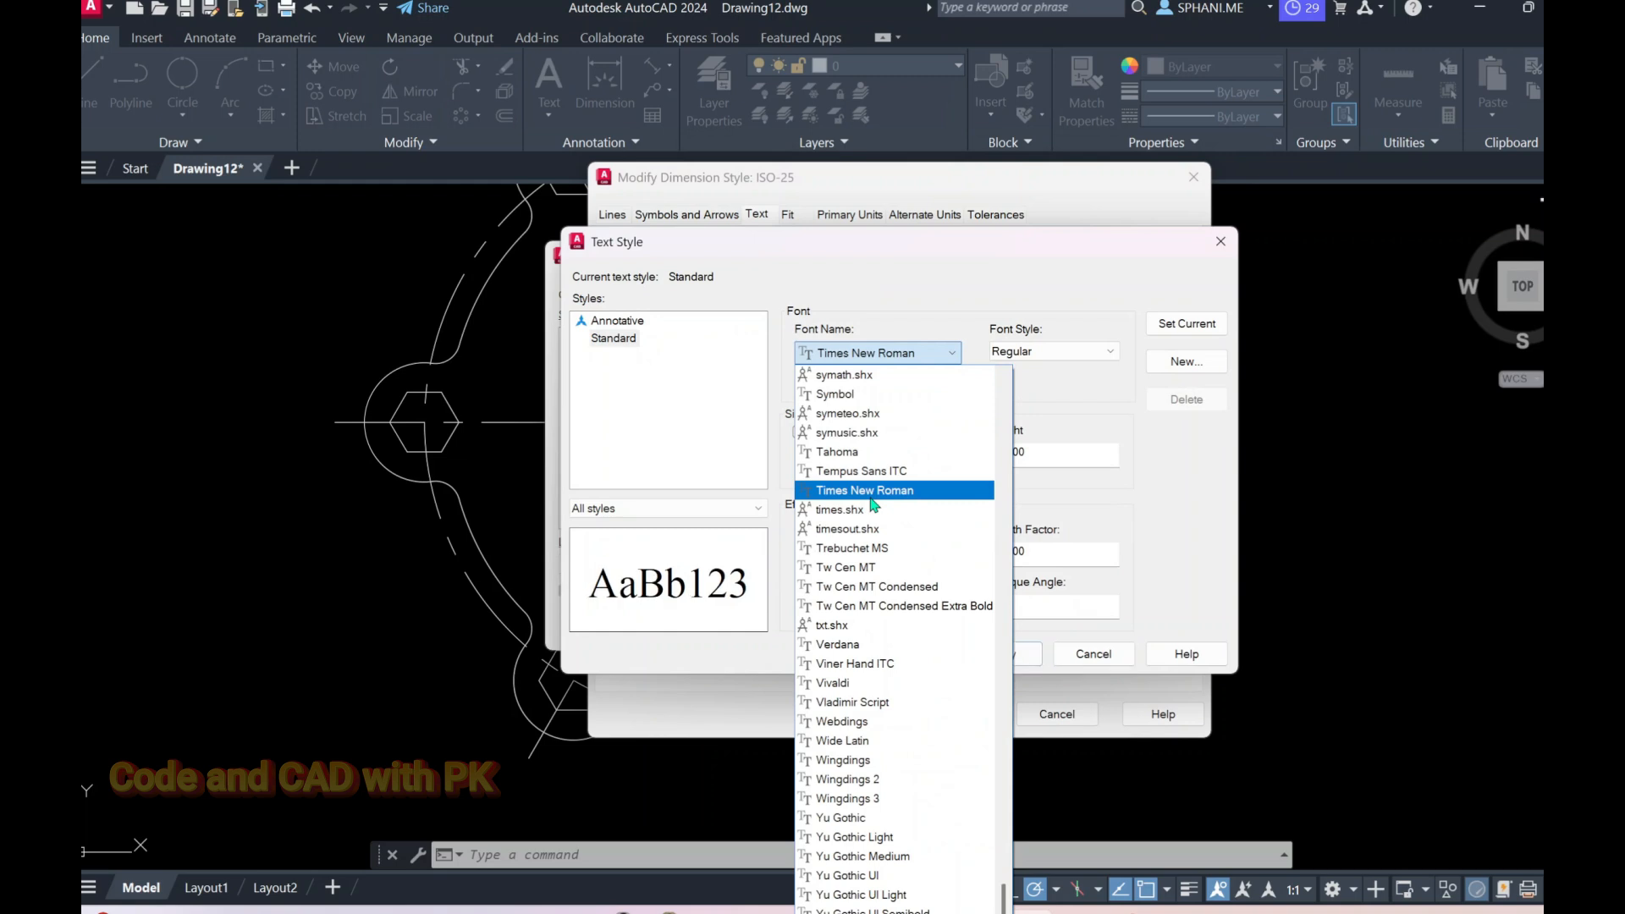
left_click(872, 498)
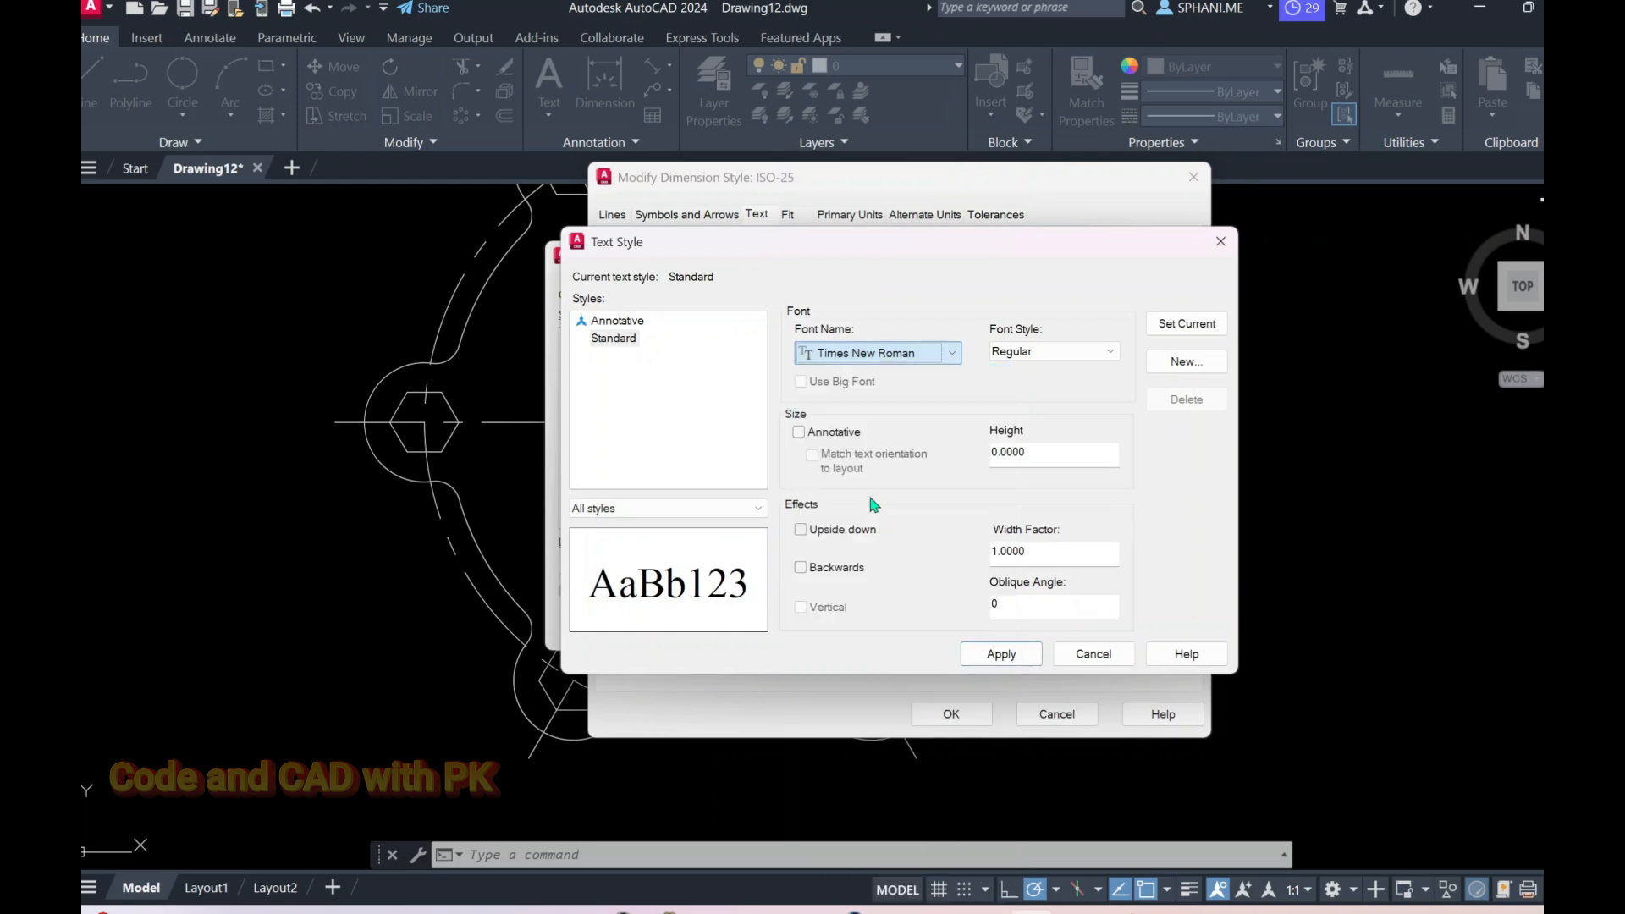
left_click(1003, 664)
left_click(1179, 332)
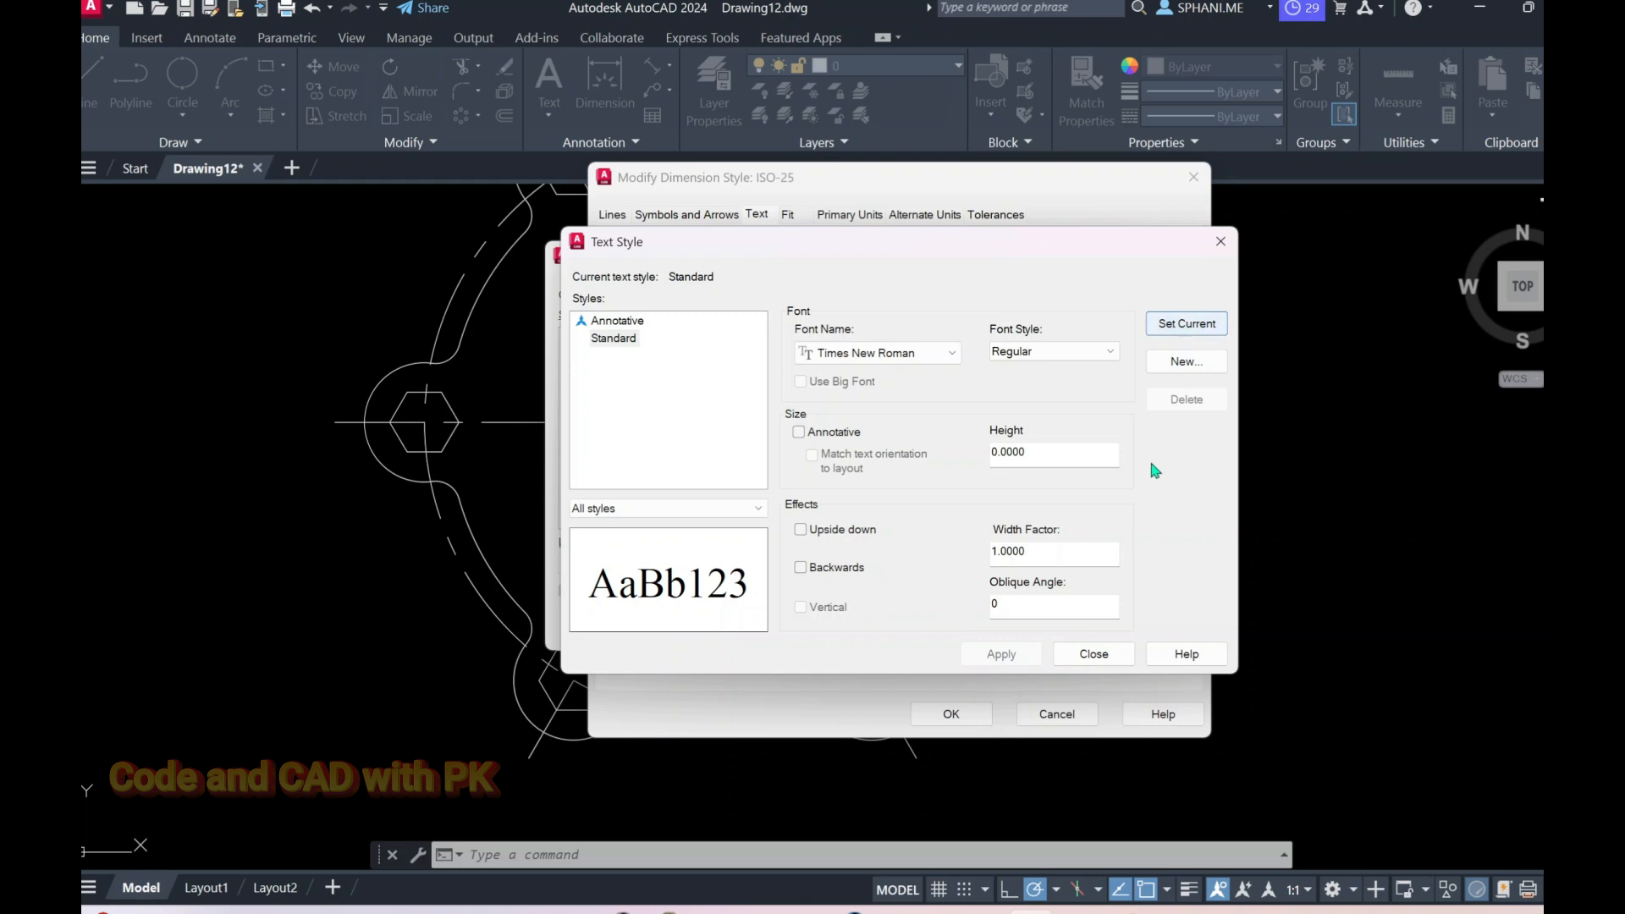
left_click(1063, 659)
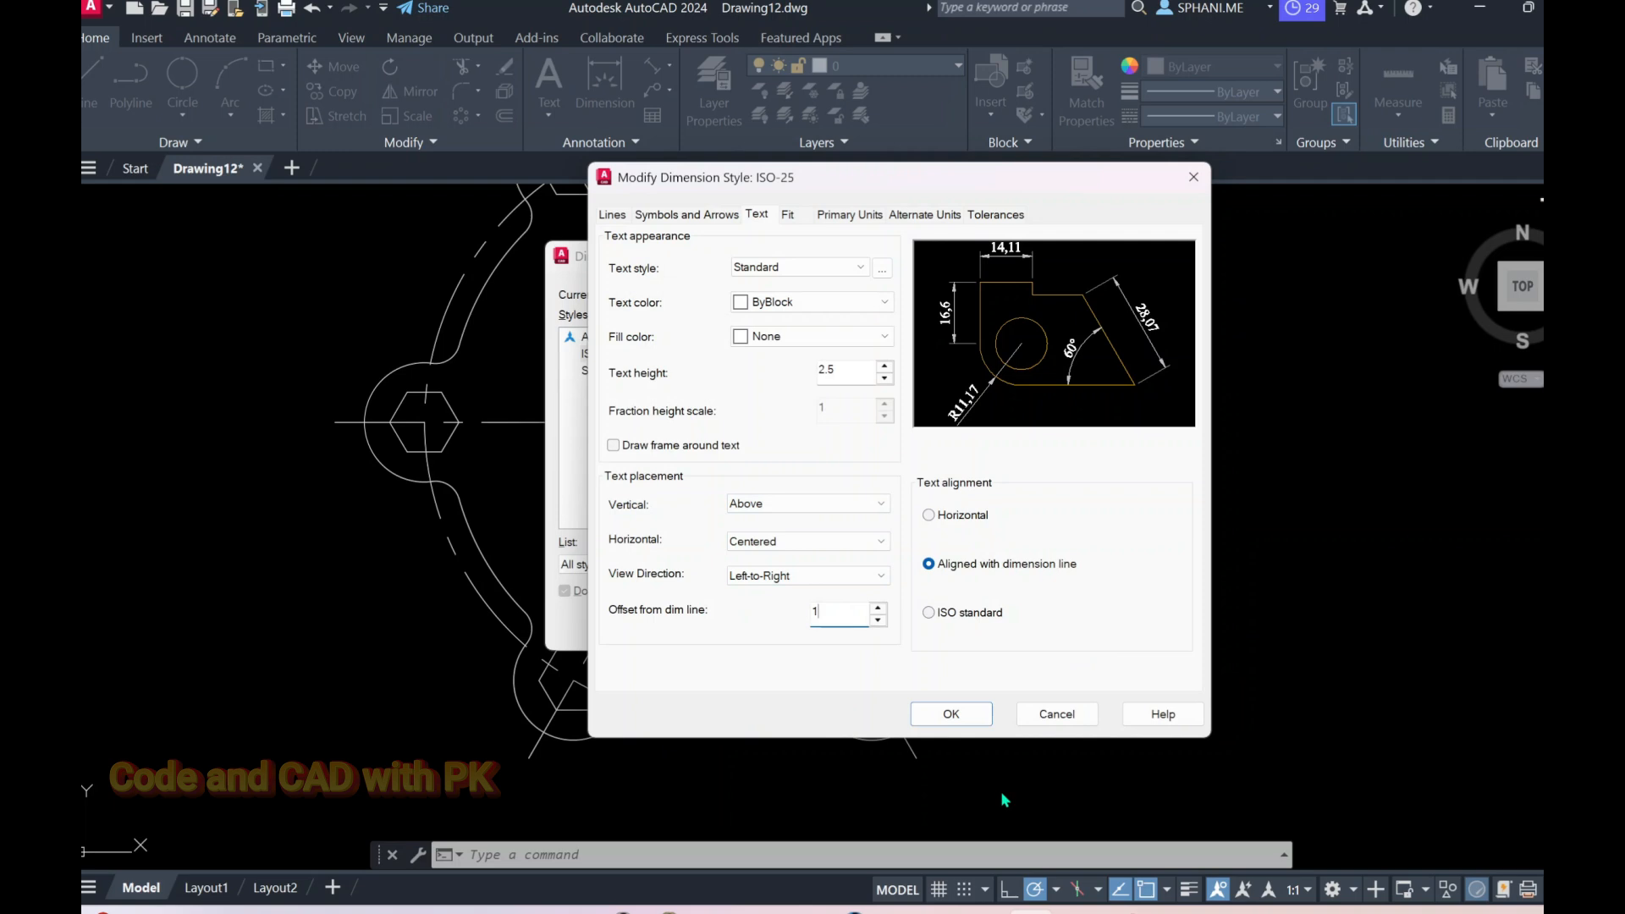
Review the fit settings, accept the ISO-25 changes and set the style as current.
left_click(779, 214)
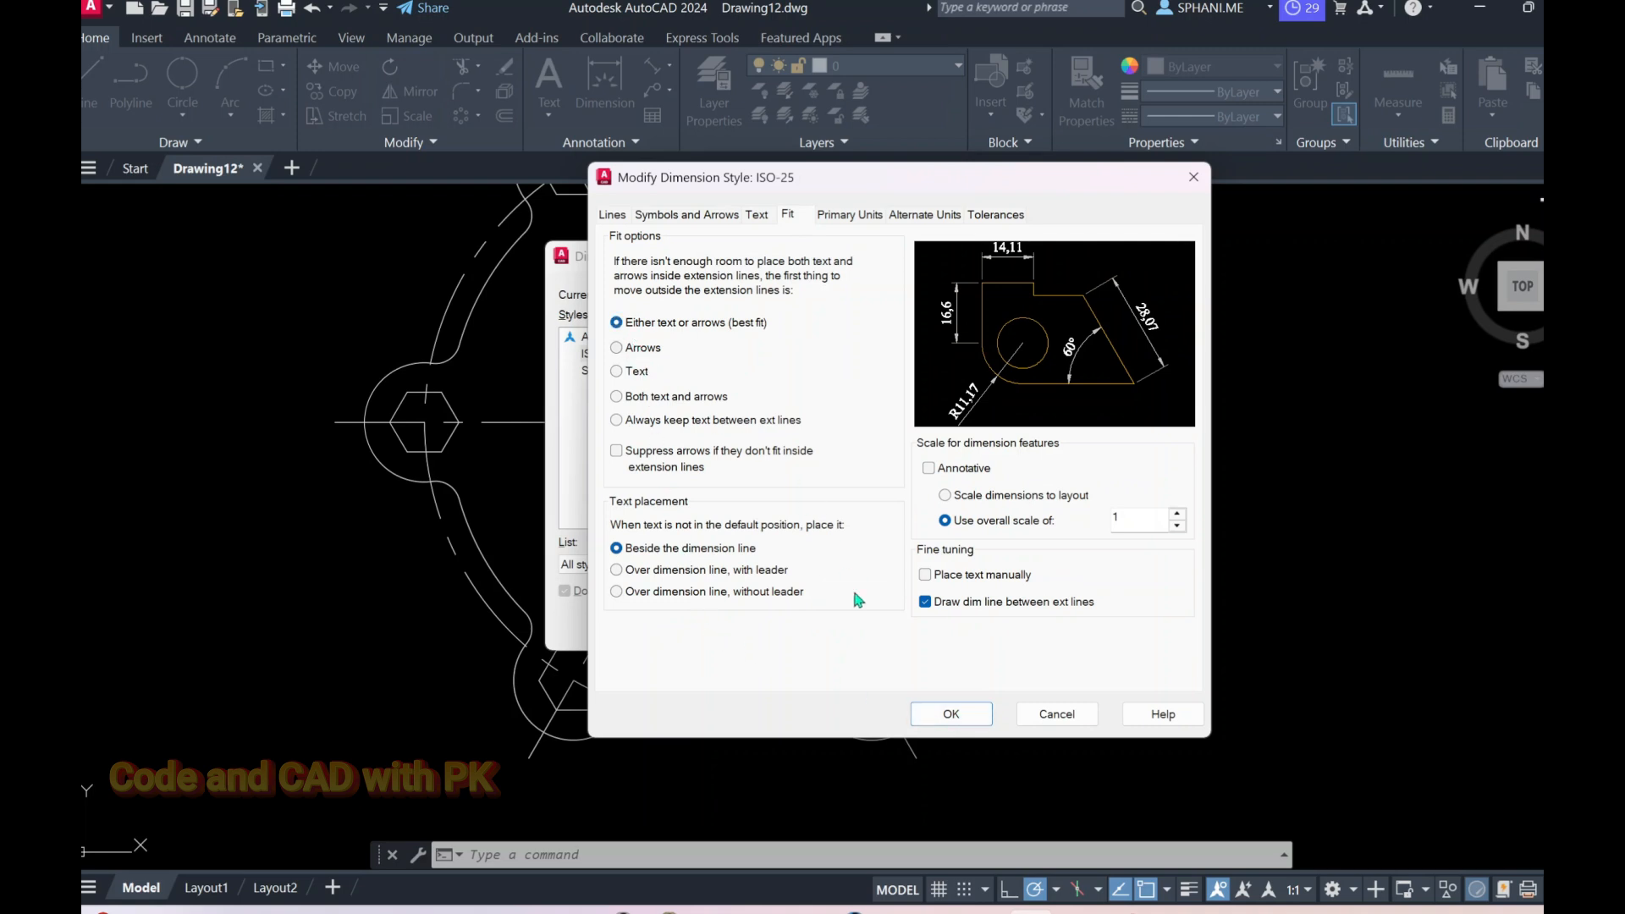
left_click(939, 713)
left_click(1052, 341)
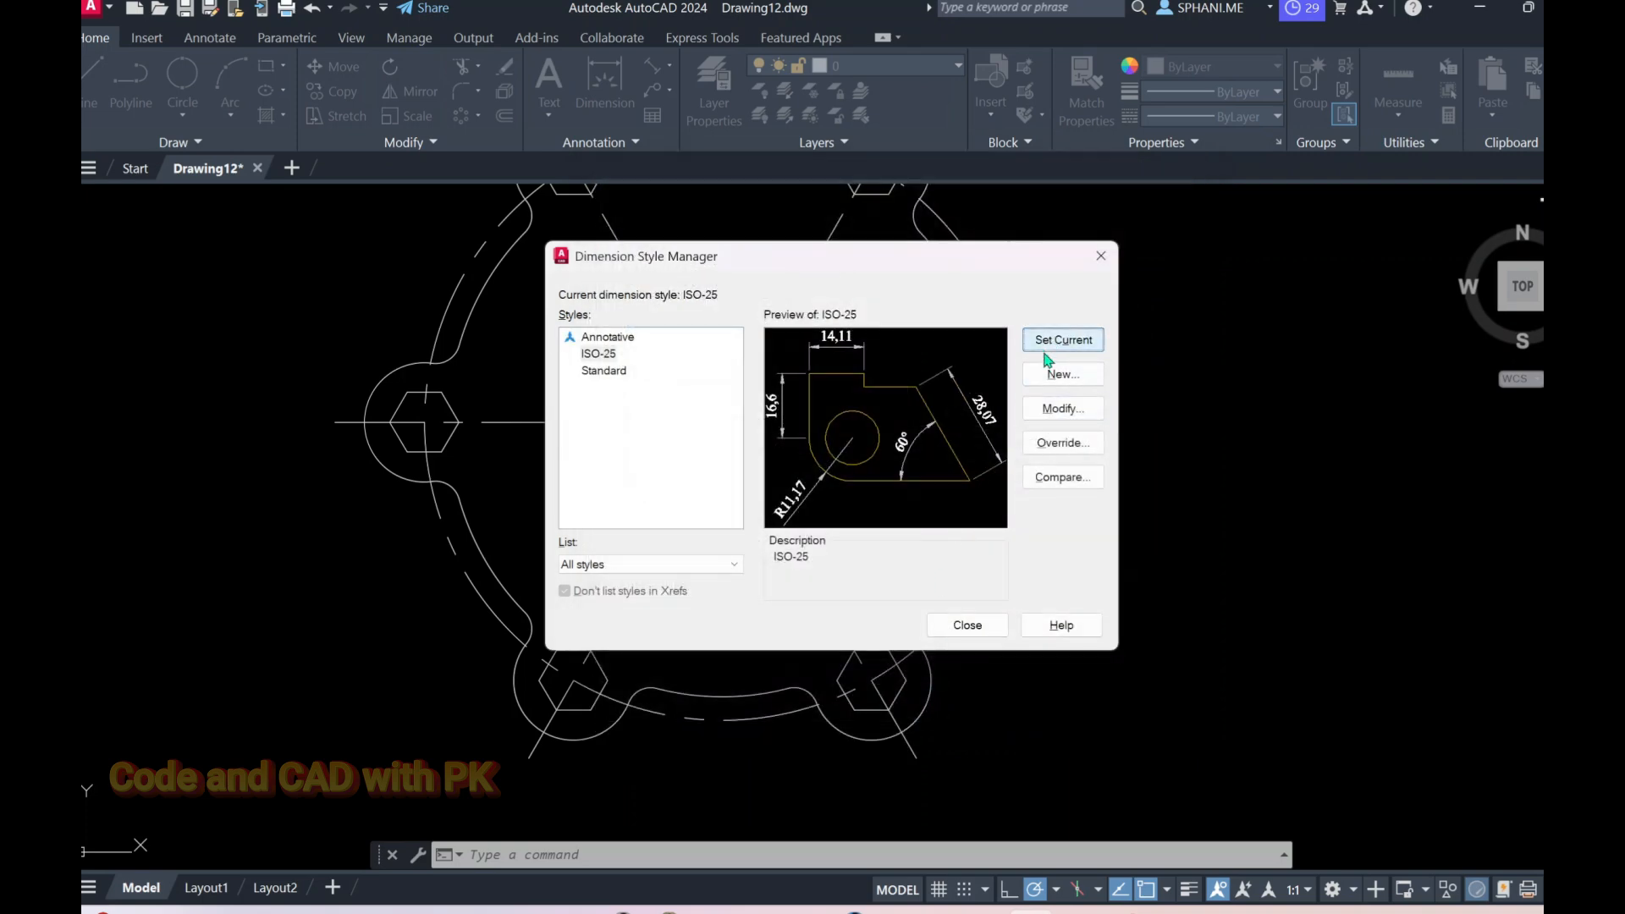
Set the ISO-25 dimension text colour to Magenta and close the Dimension Style Manager.
left_click(1053, 408)
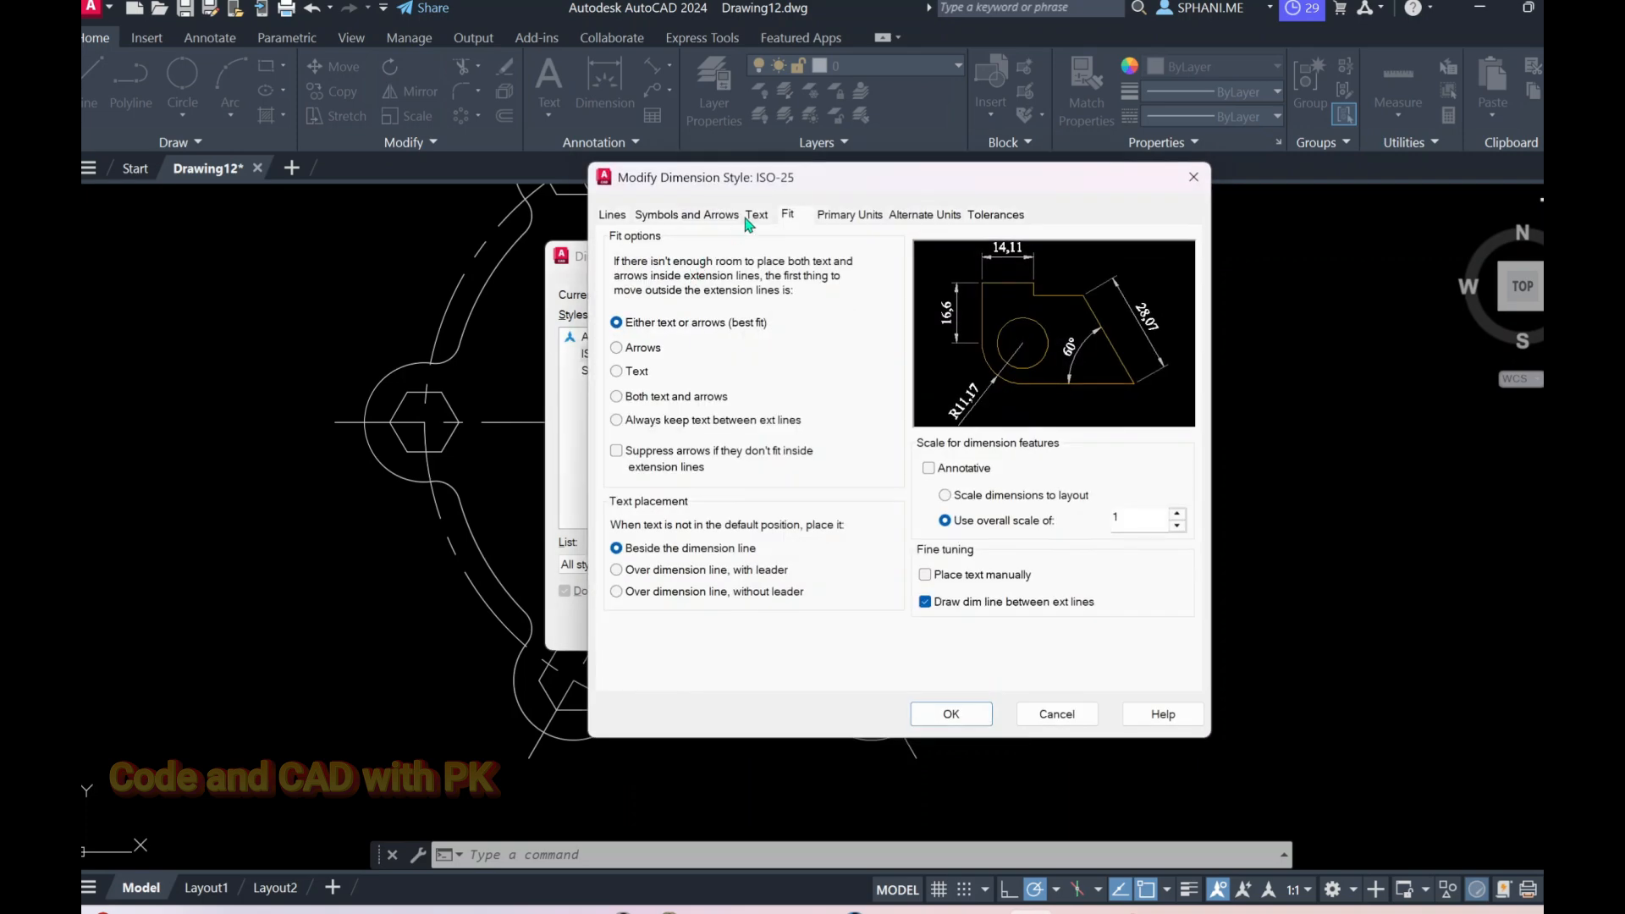
left_click(750, 219)
left_click(812, 302)
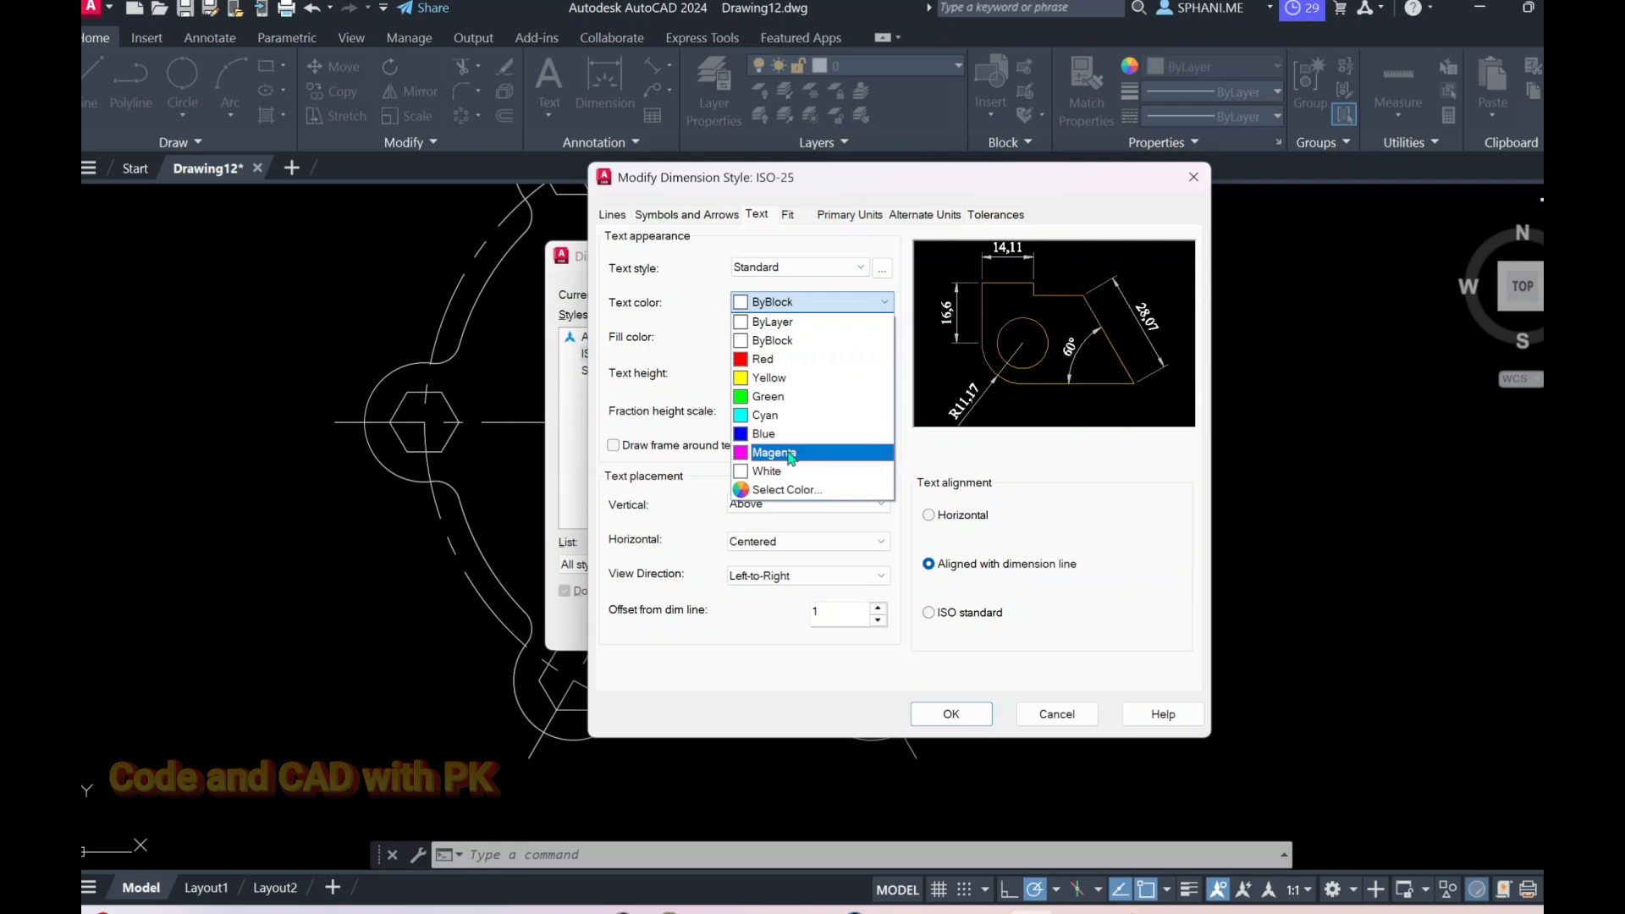
left_click(783, 455)
left_click(952, 715)
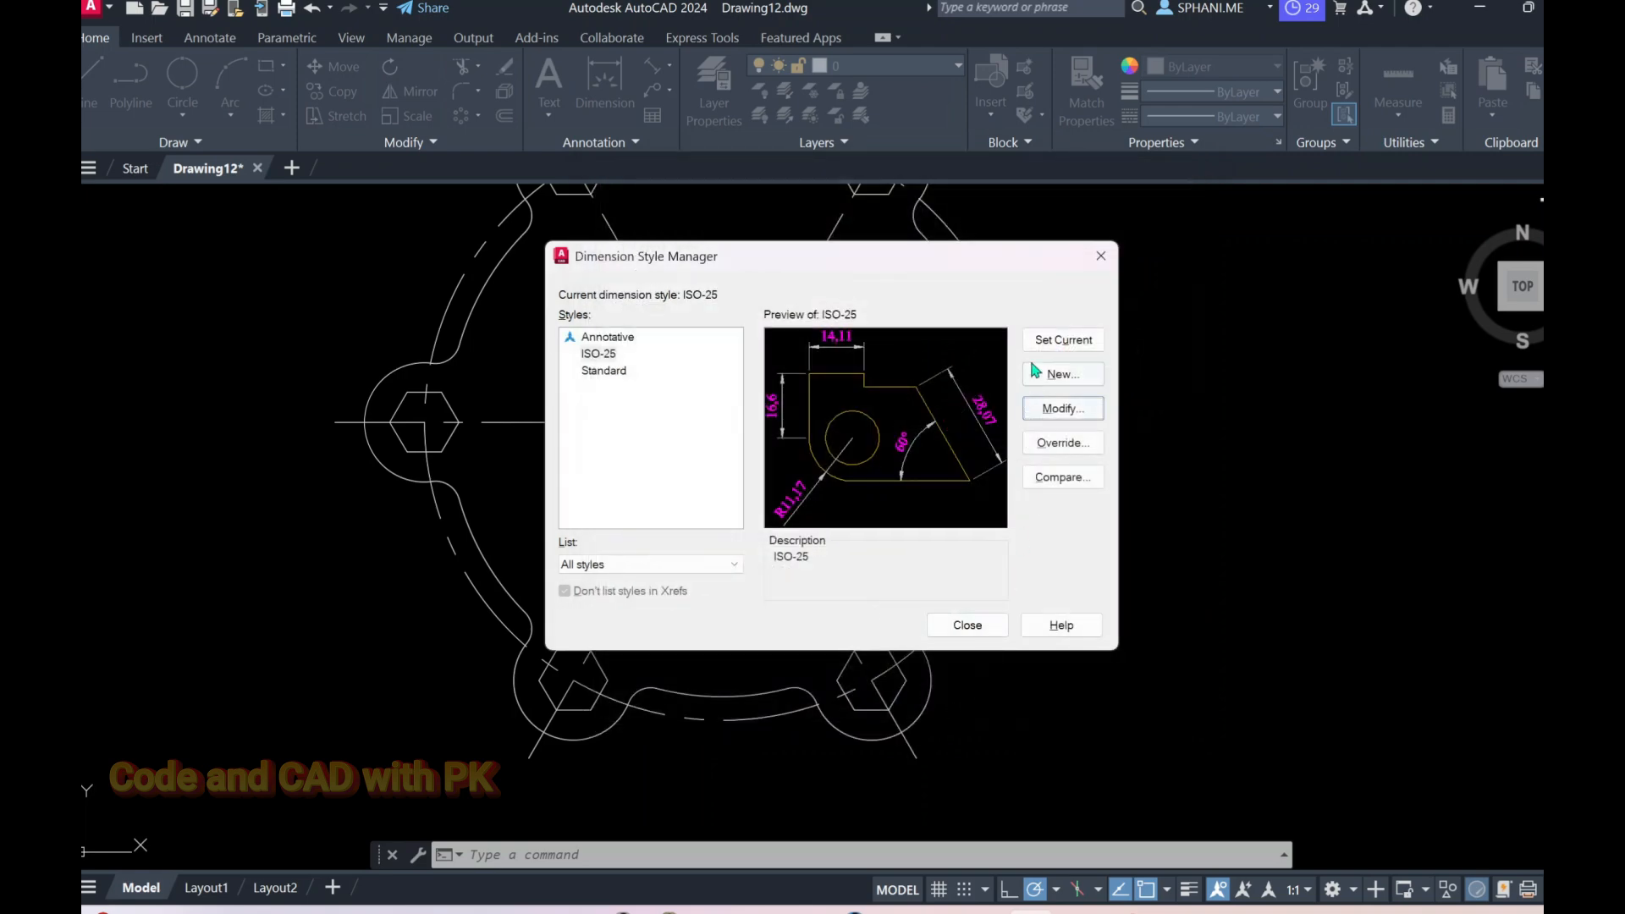
left_click(967, 624)
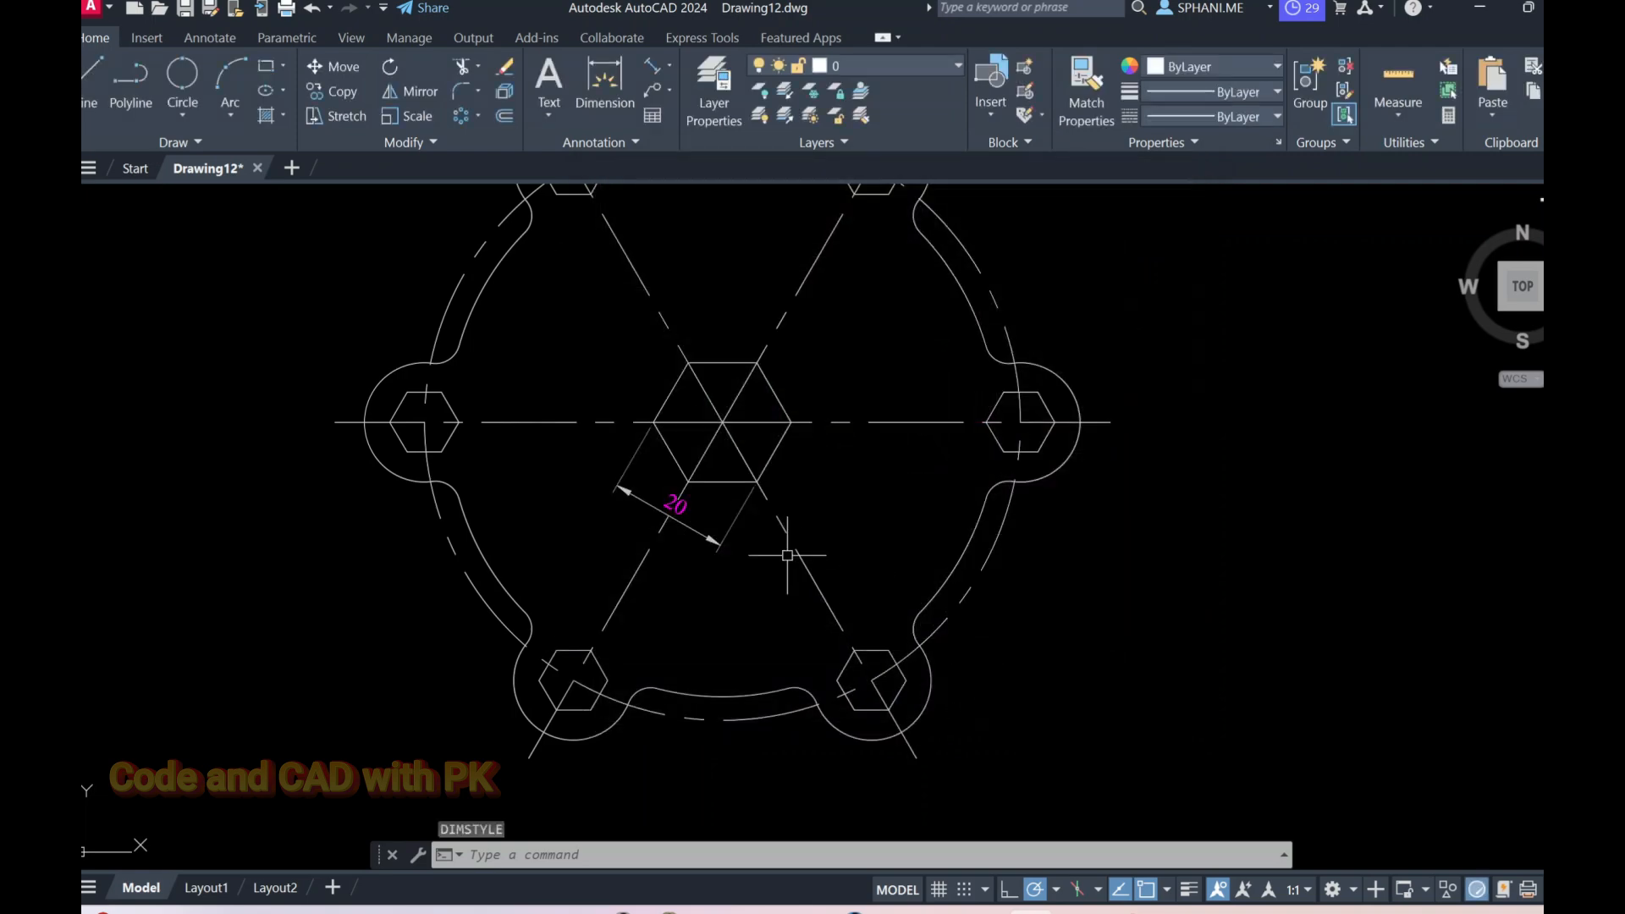
Add a diameter dimension to the dashed pitch circle, with its text outside the plate at the upper right.
middle_click_drag(822, 516, 851, 607)
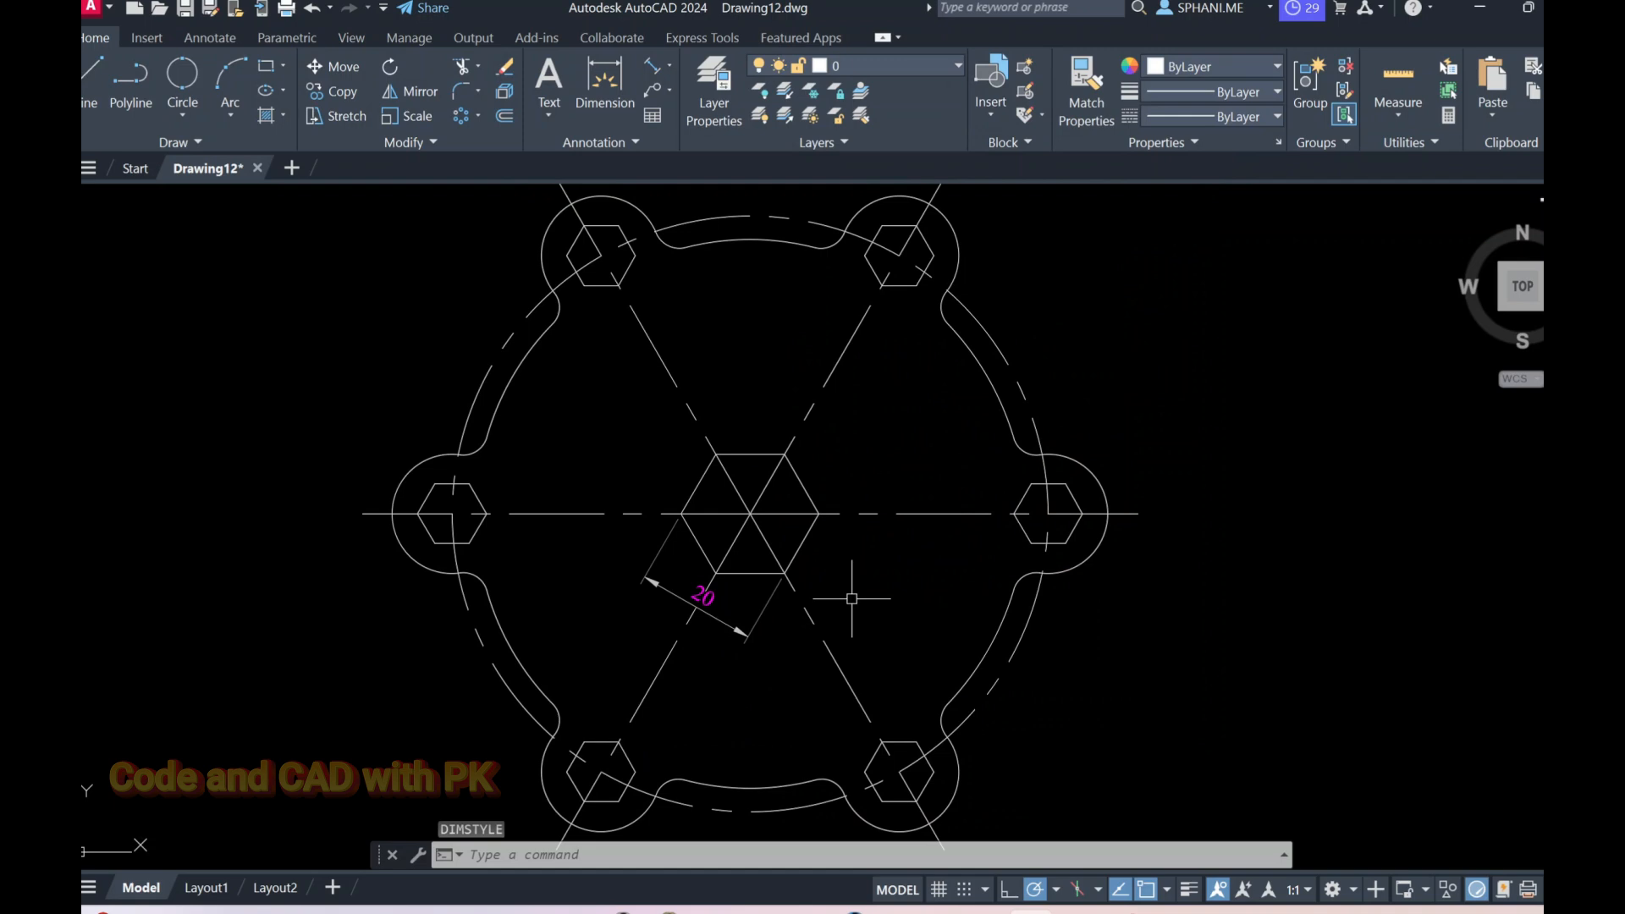
type("DIMA")
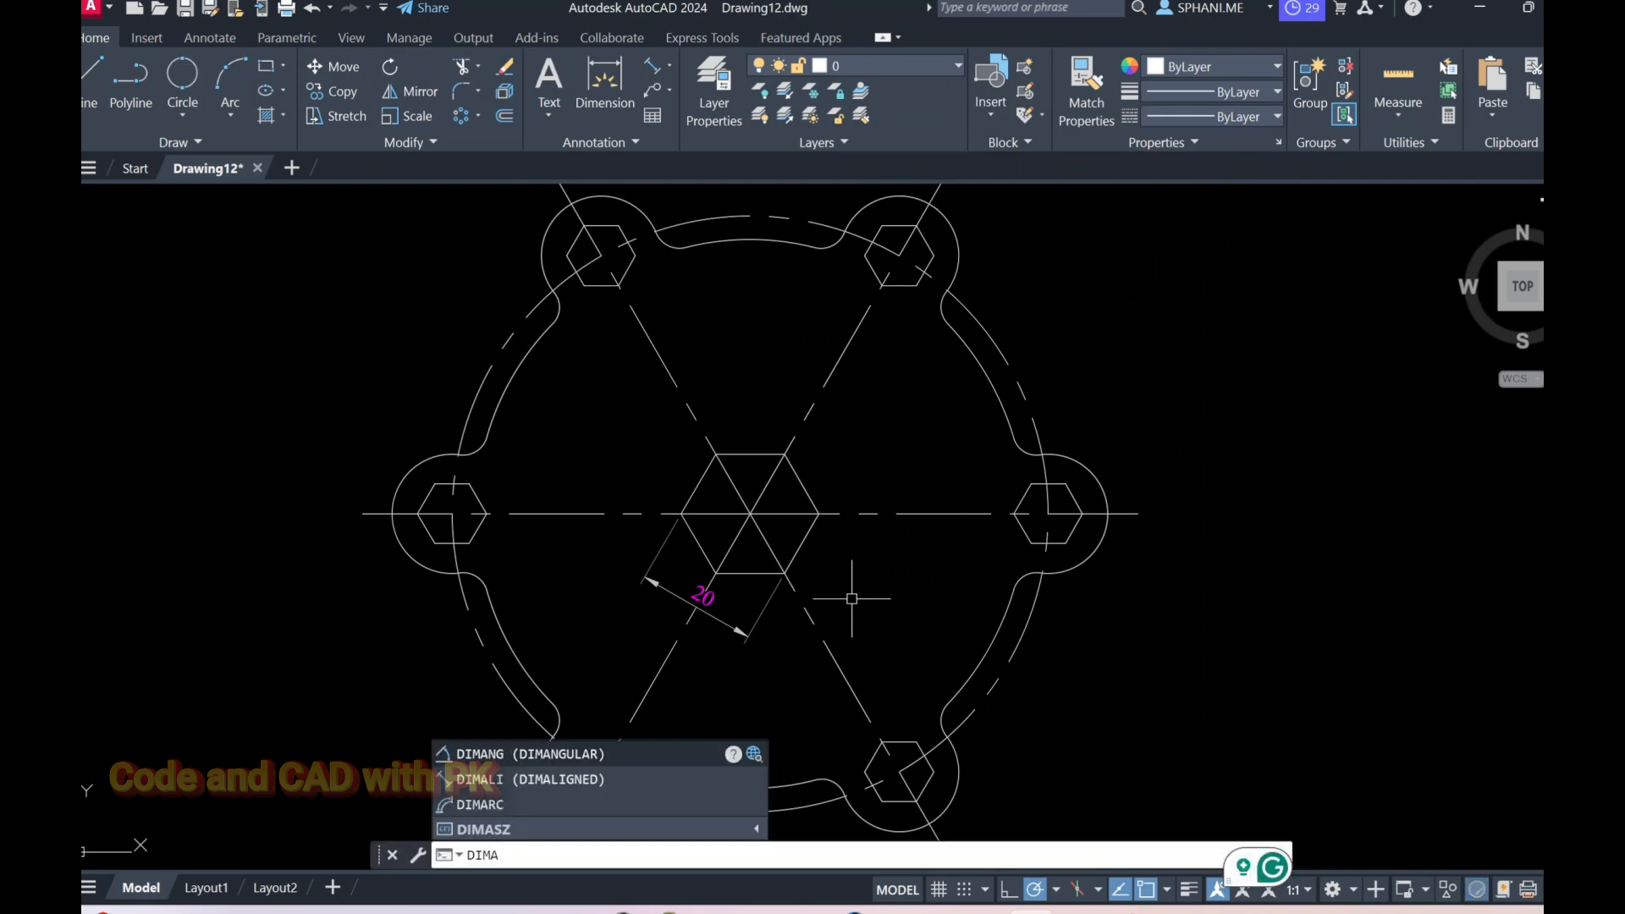
type("A")
key("Return")
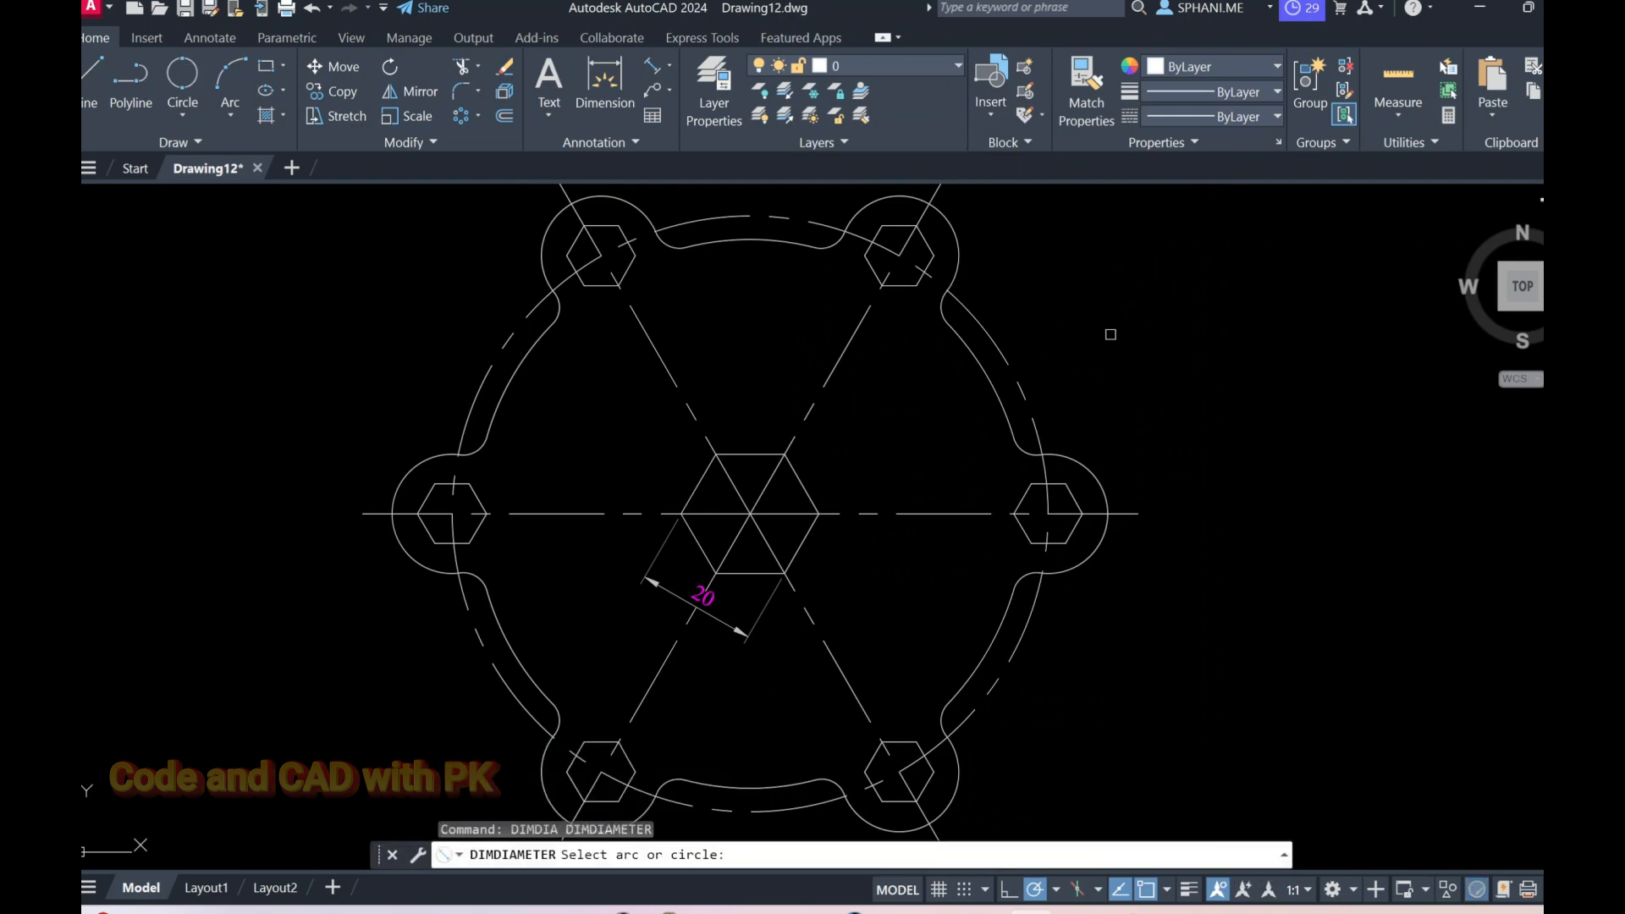
left_click(1010, 339)
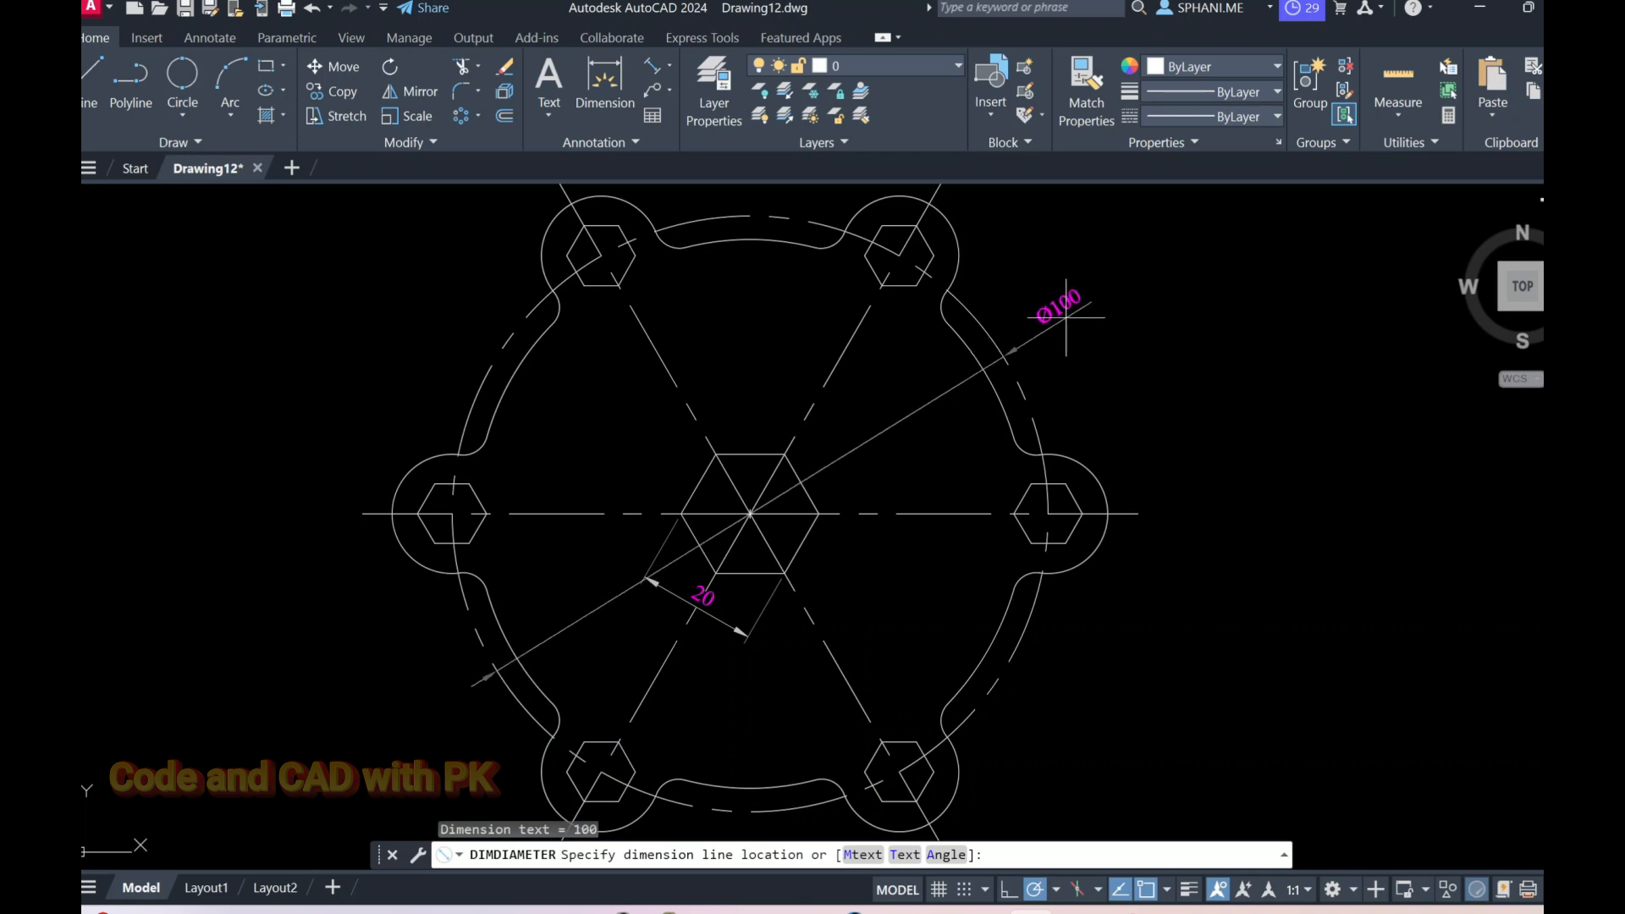
left_click(1083, 374)
Add a diameter dimension to the plate's inner outline arc, with its text just above the pitch circle's dimension.
middle_click_drag(1030, 437, 969, 495)
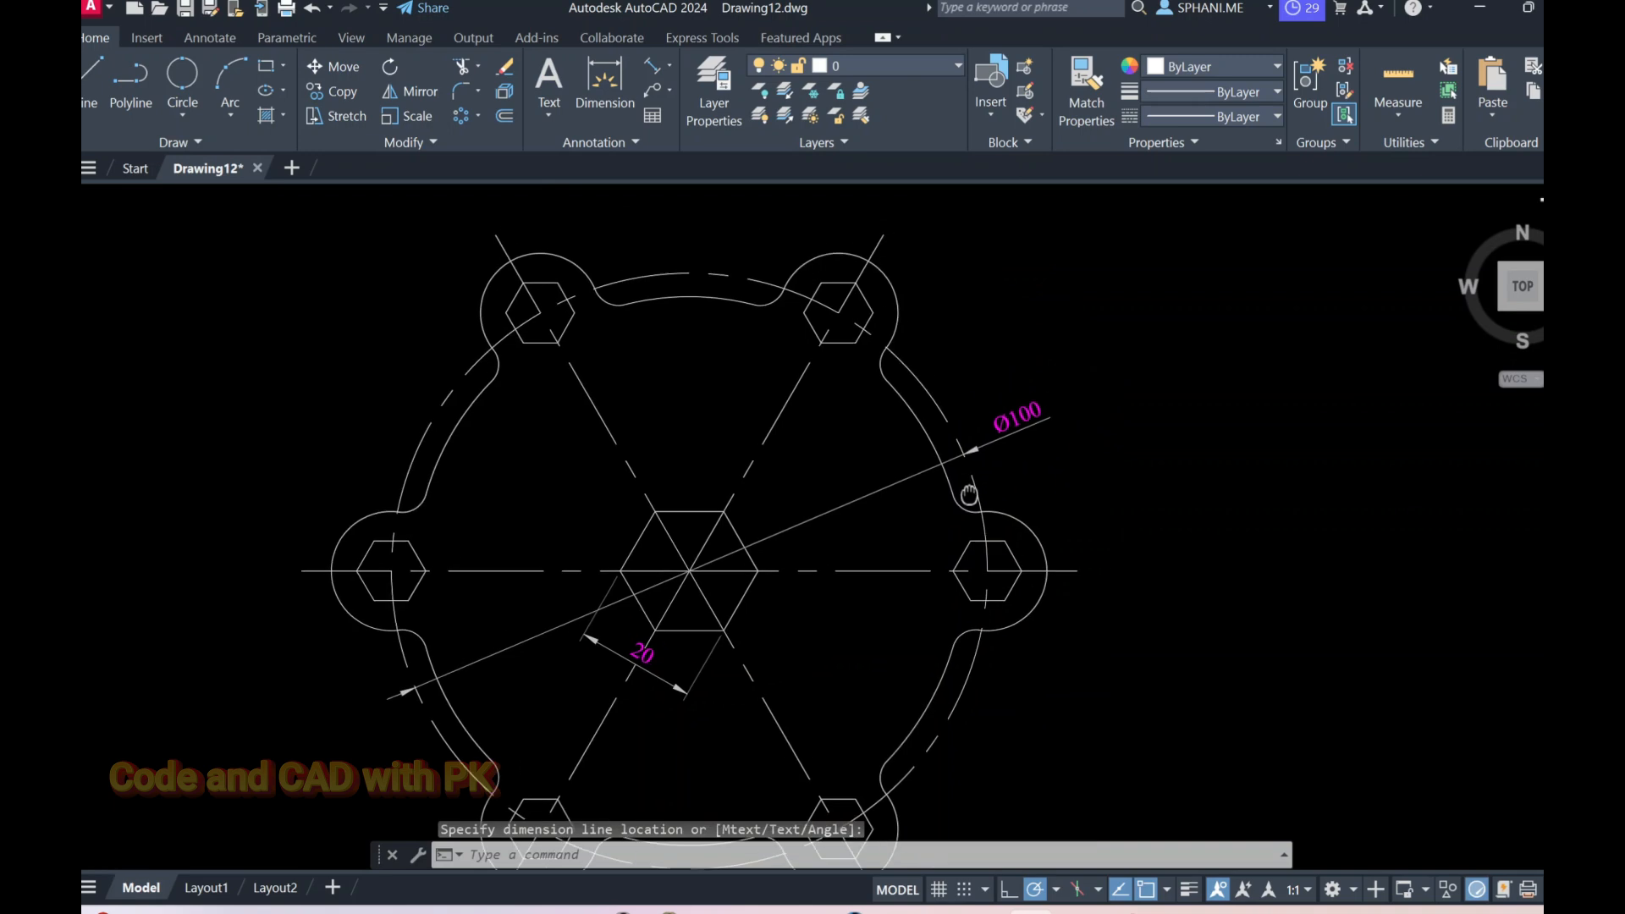
type("D")
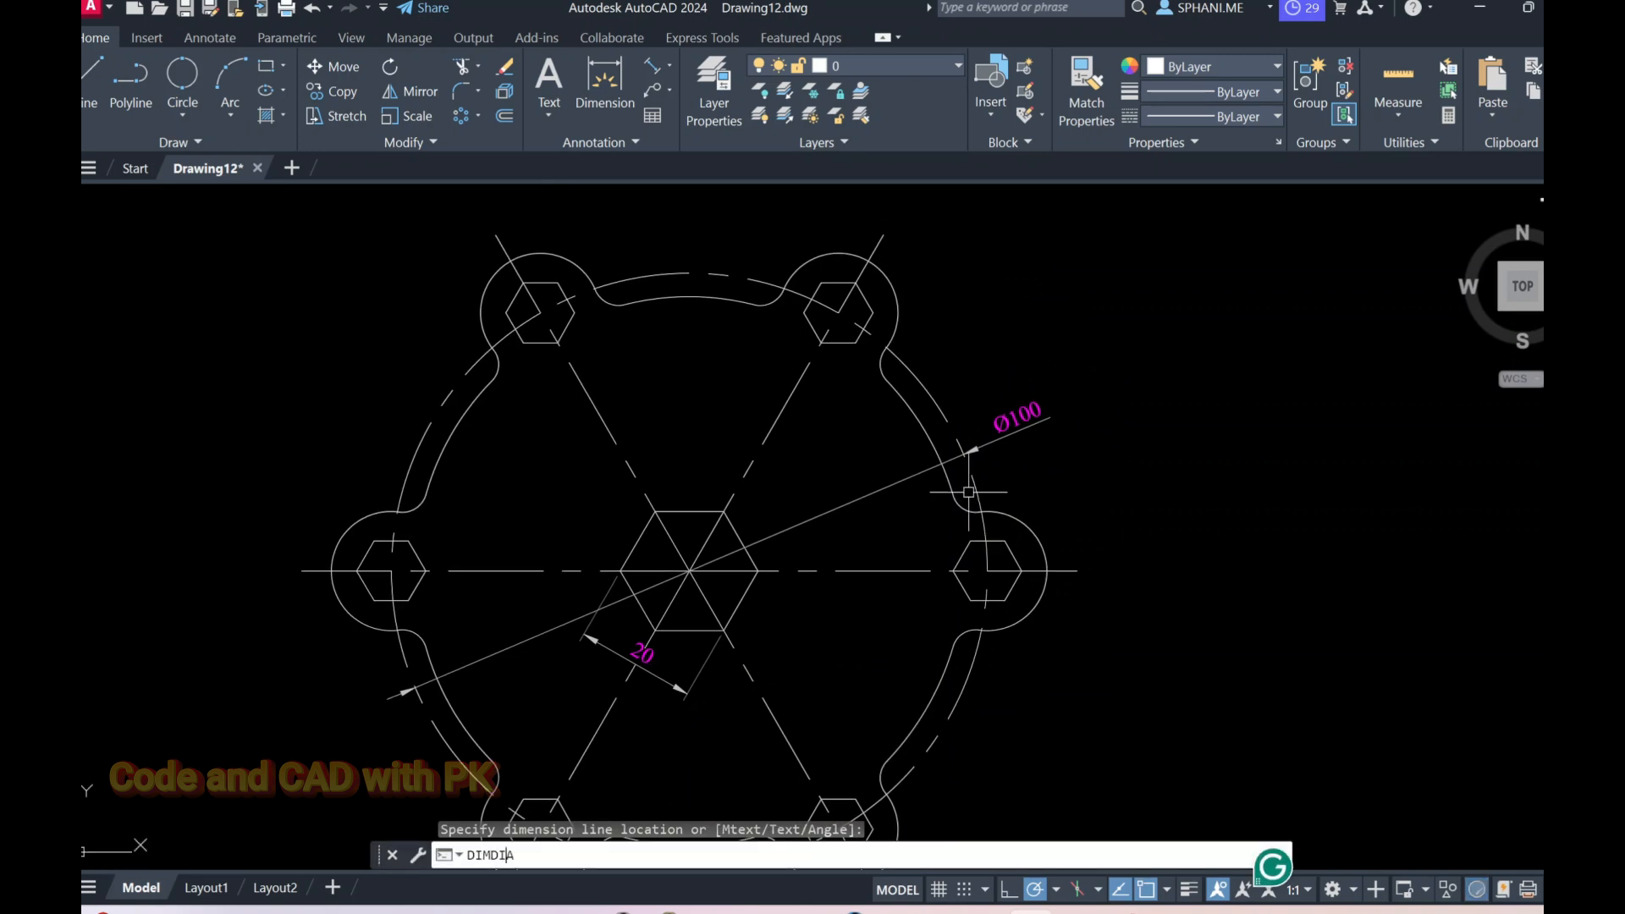
type("IMDIA")
key("Return")
left_click(948, 448)
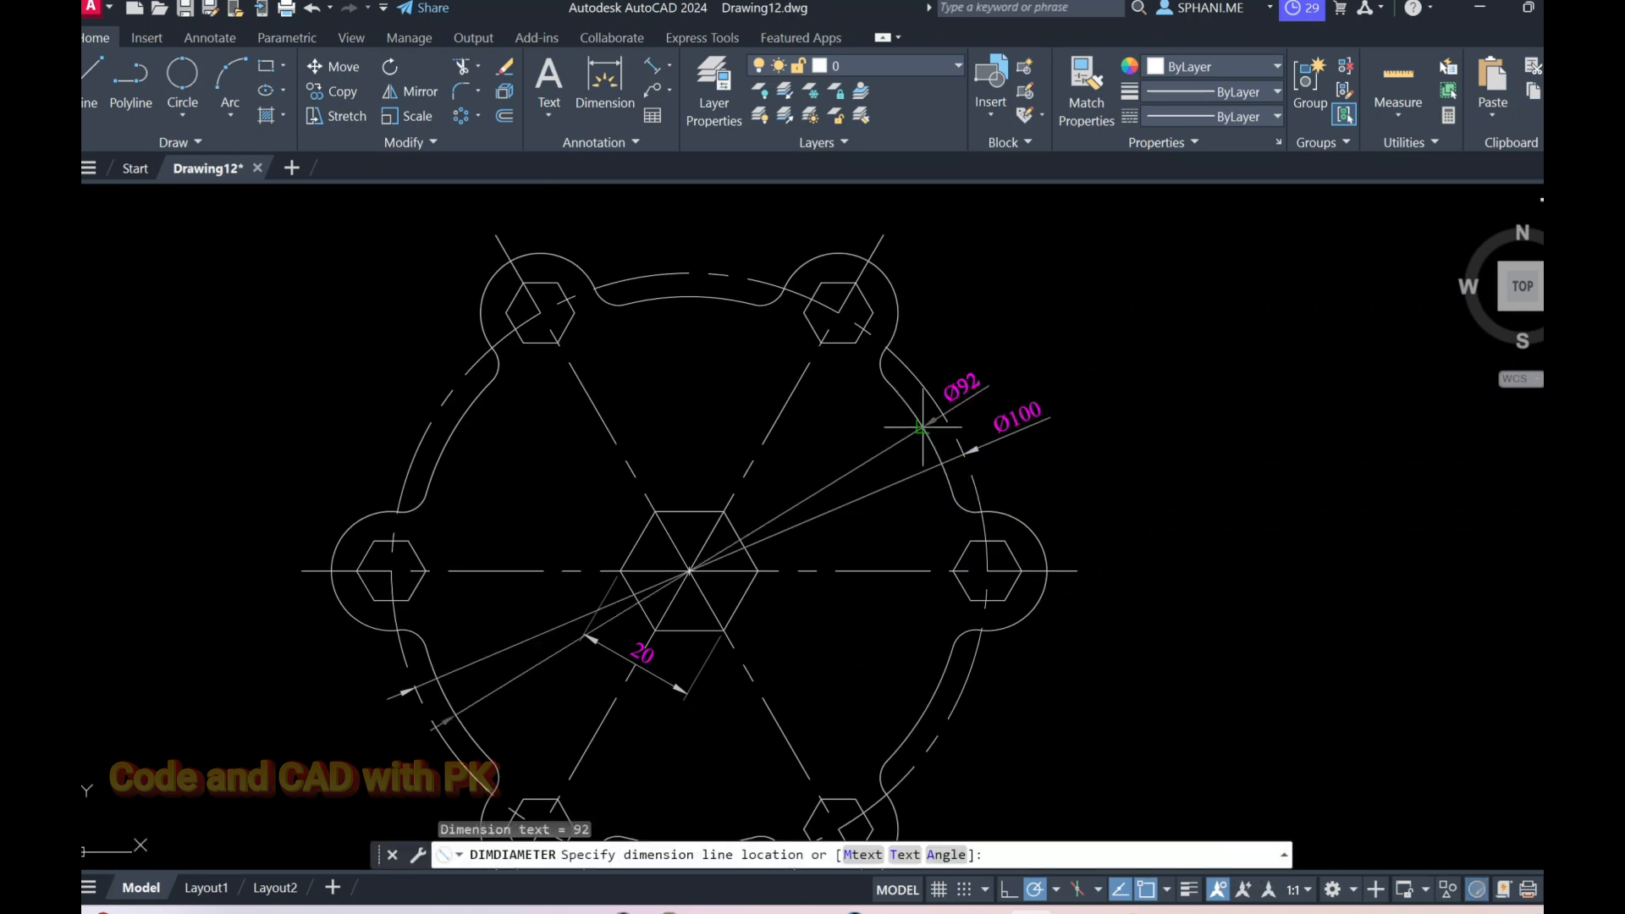
left_click(946, 380)
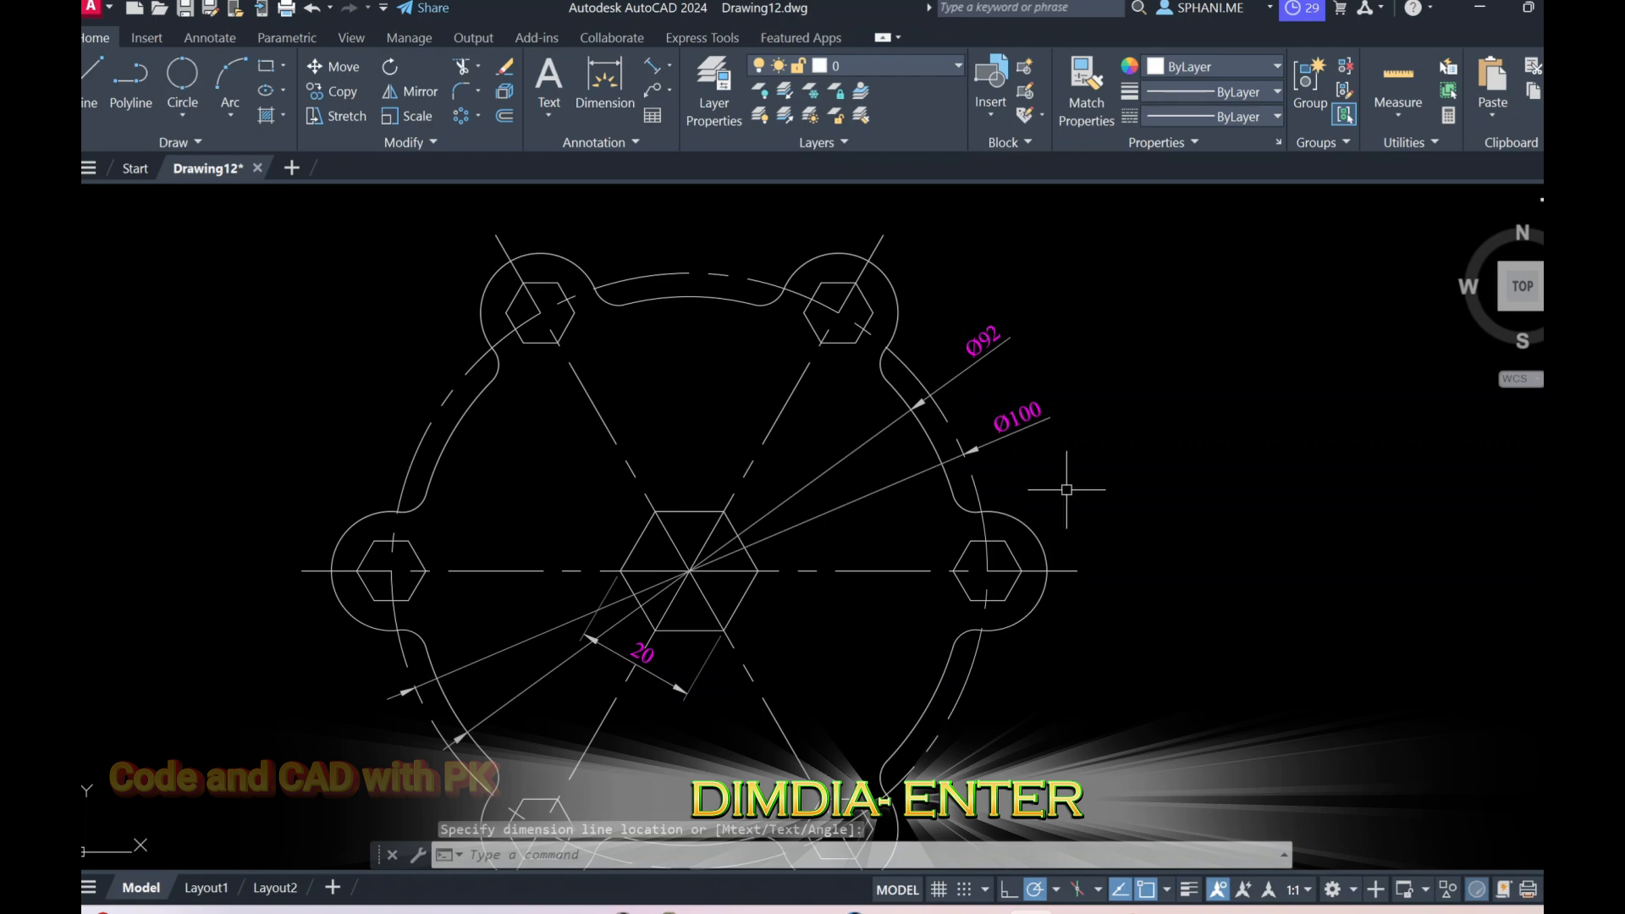
Add a vertical linear dimension between the flats of the right lobe's hexagonal hole, placed outside the plate on the right.
scroll(1045, 487, "up", 2)
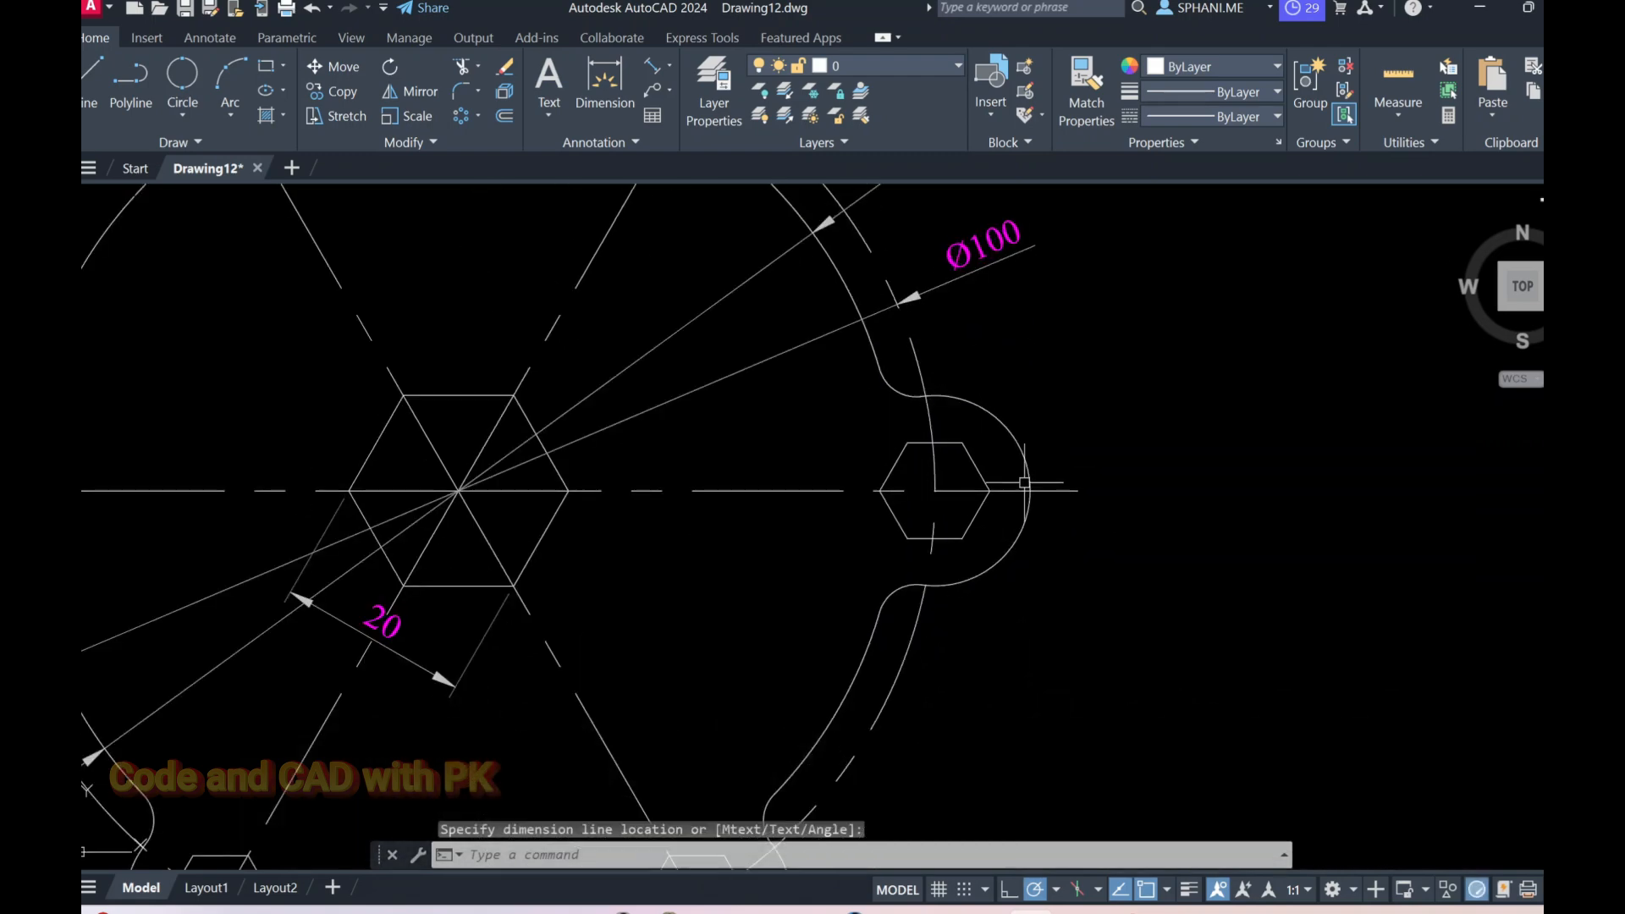
type("DIMLIN")
key("Return")
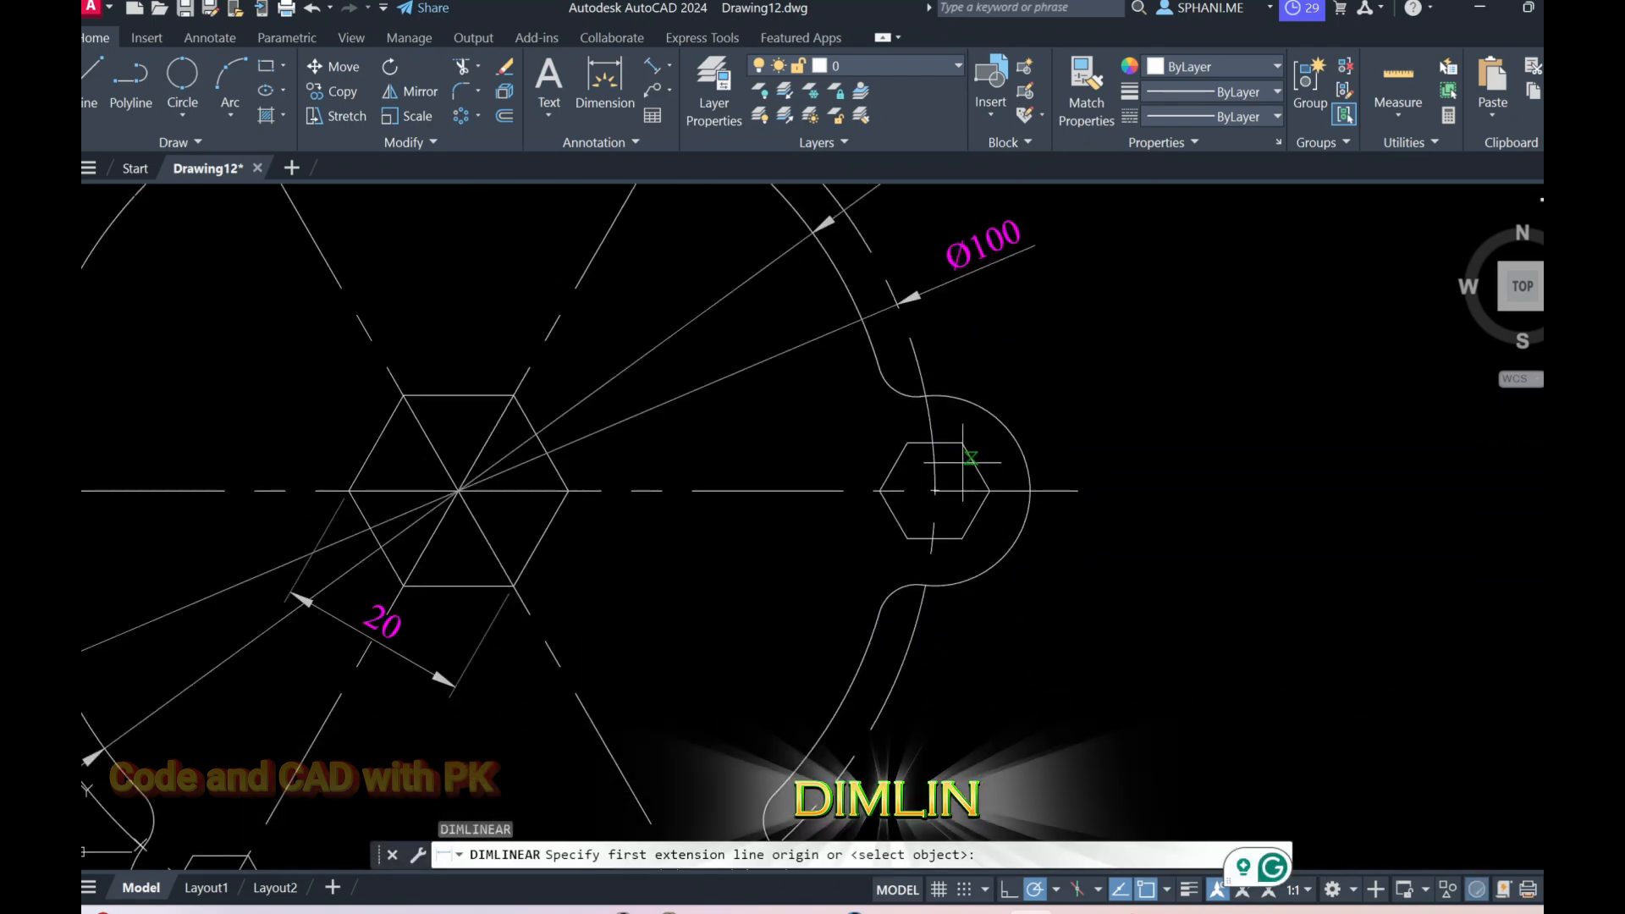
scroll(962, 448, "up", 2)
left_click(959, 424)
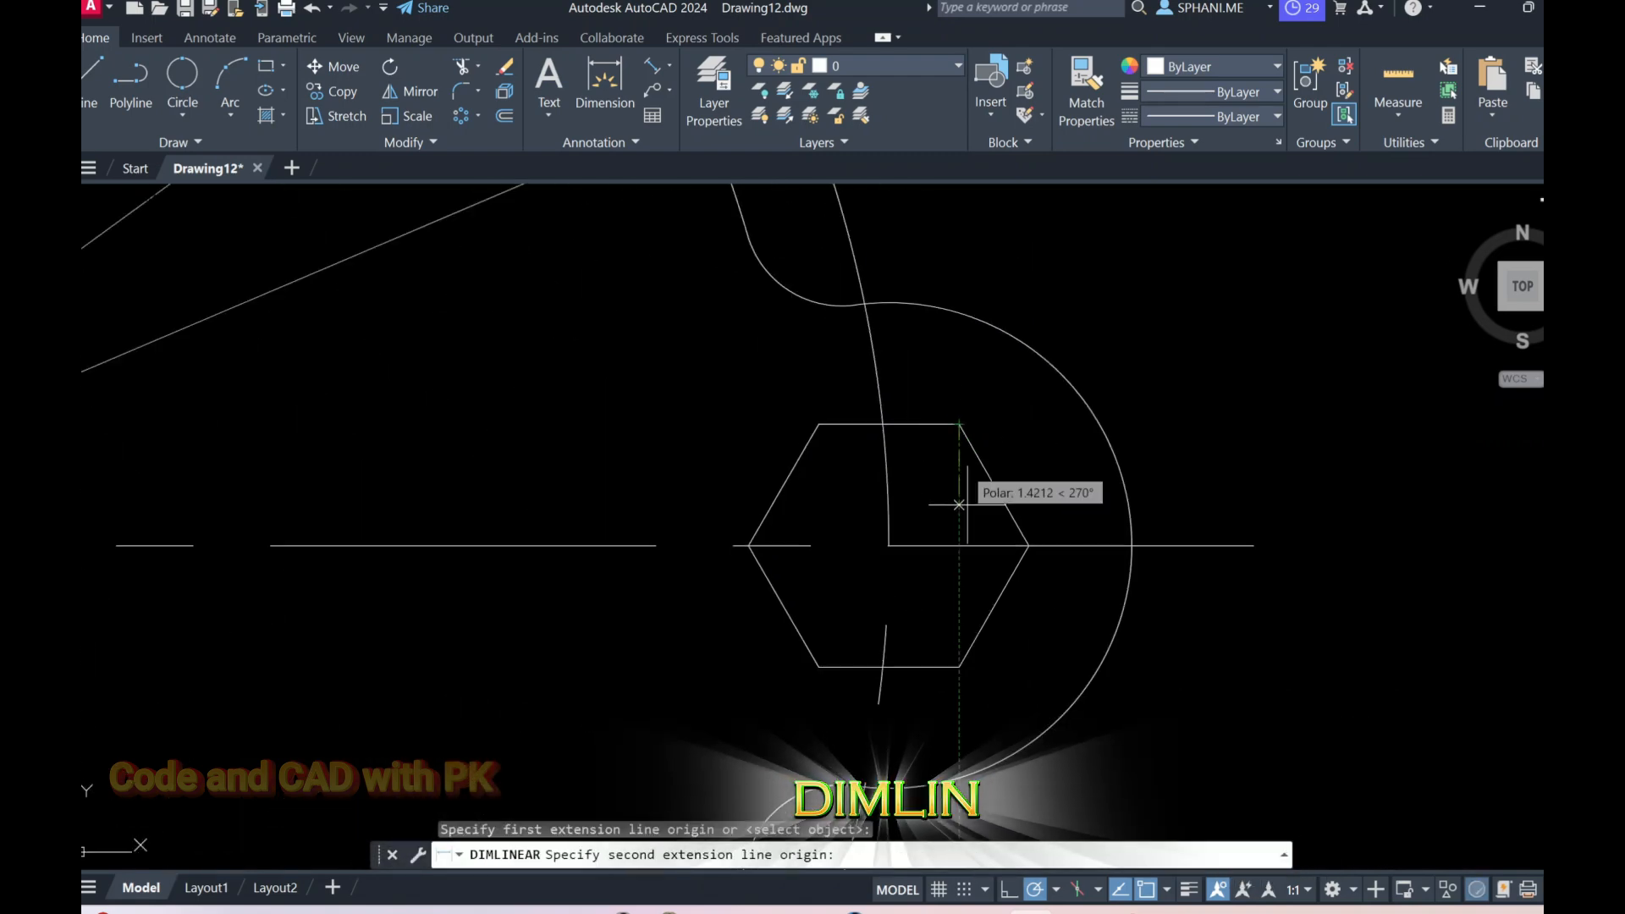
left_click(959, 666)
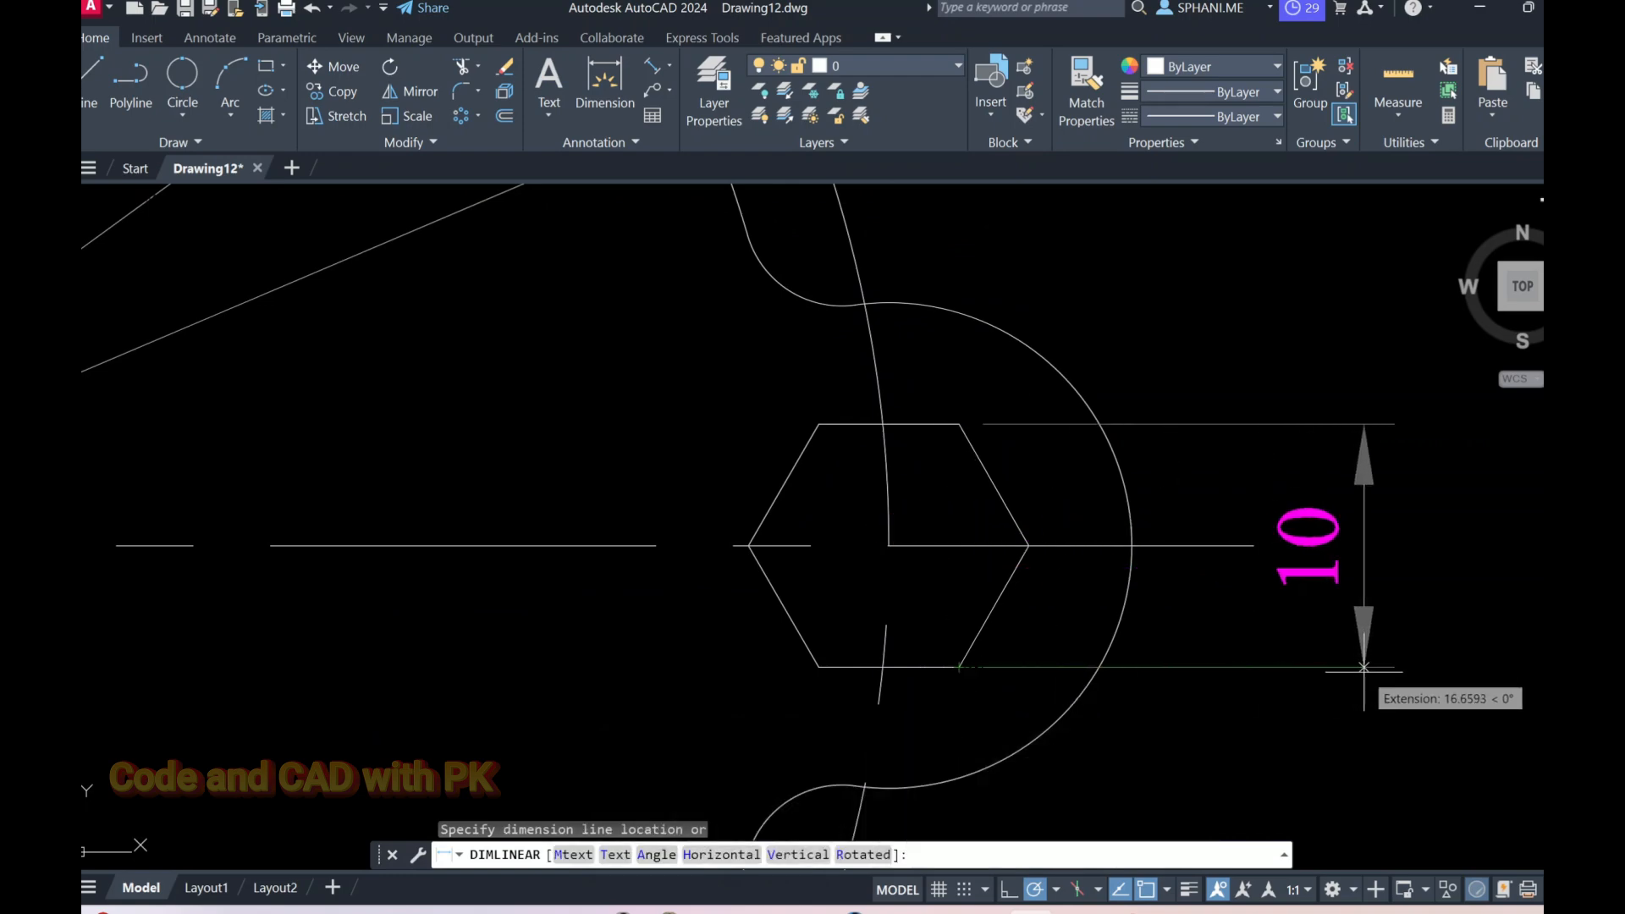
scroll(1371, 672, "down", 2)
left_click(1382, 672)
scroll(1143, 750, "down", 3)
scroll(1103, 493, "up", 1)
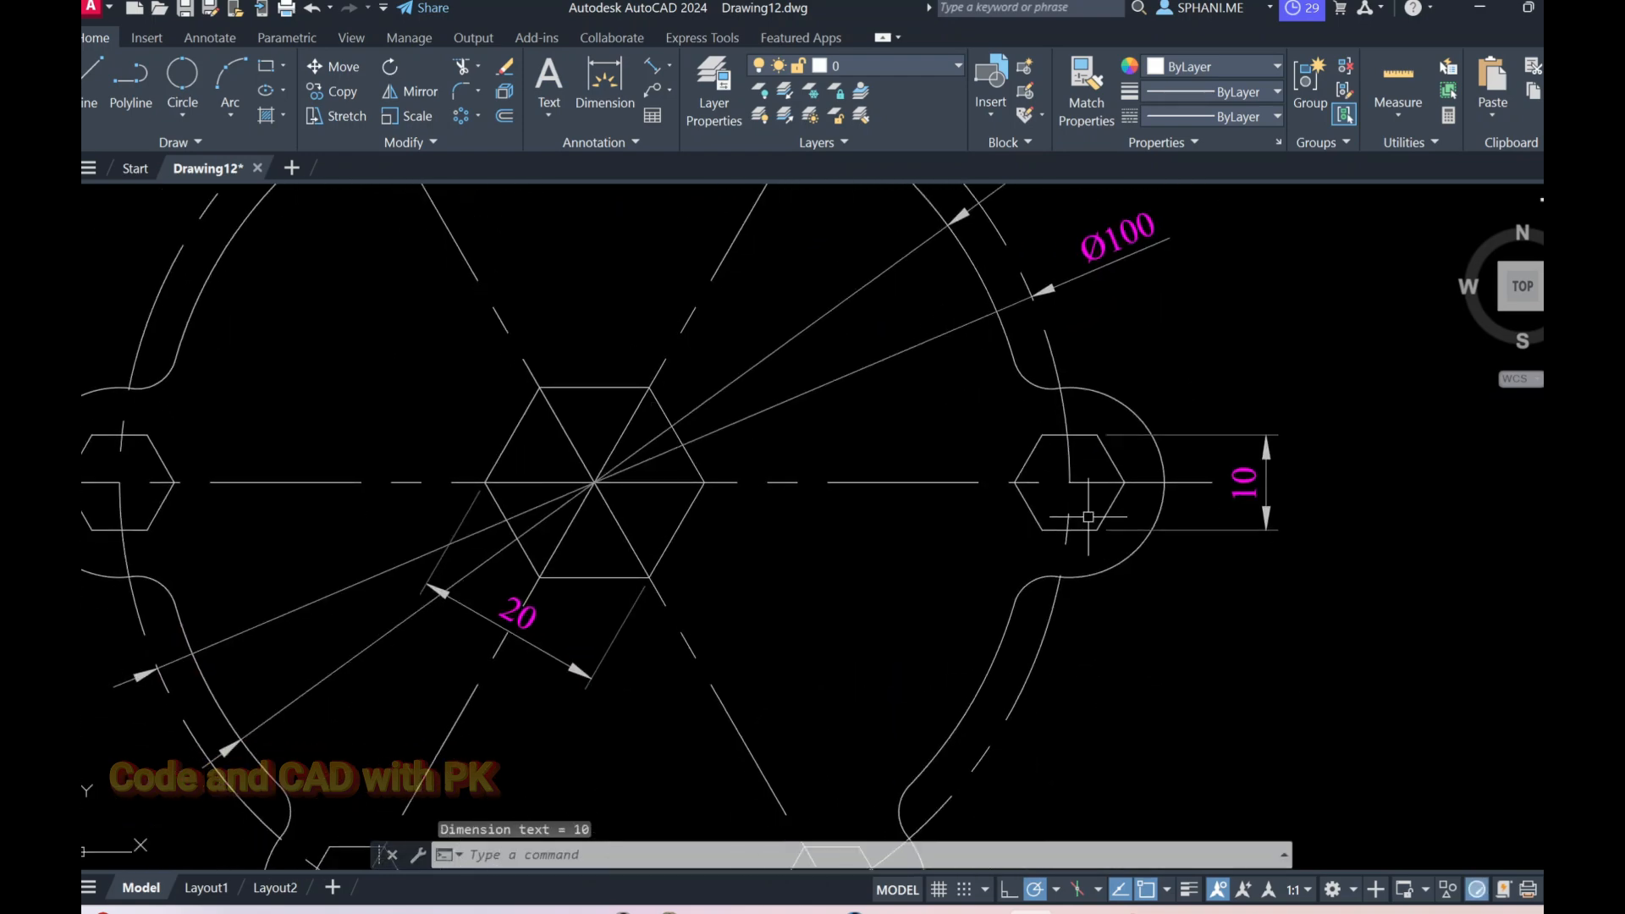
type("z")
key("Return")
type("e")
key("Return")
type("d")
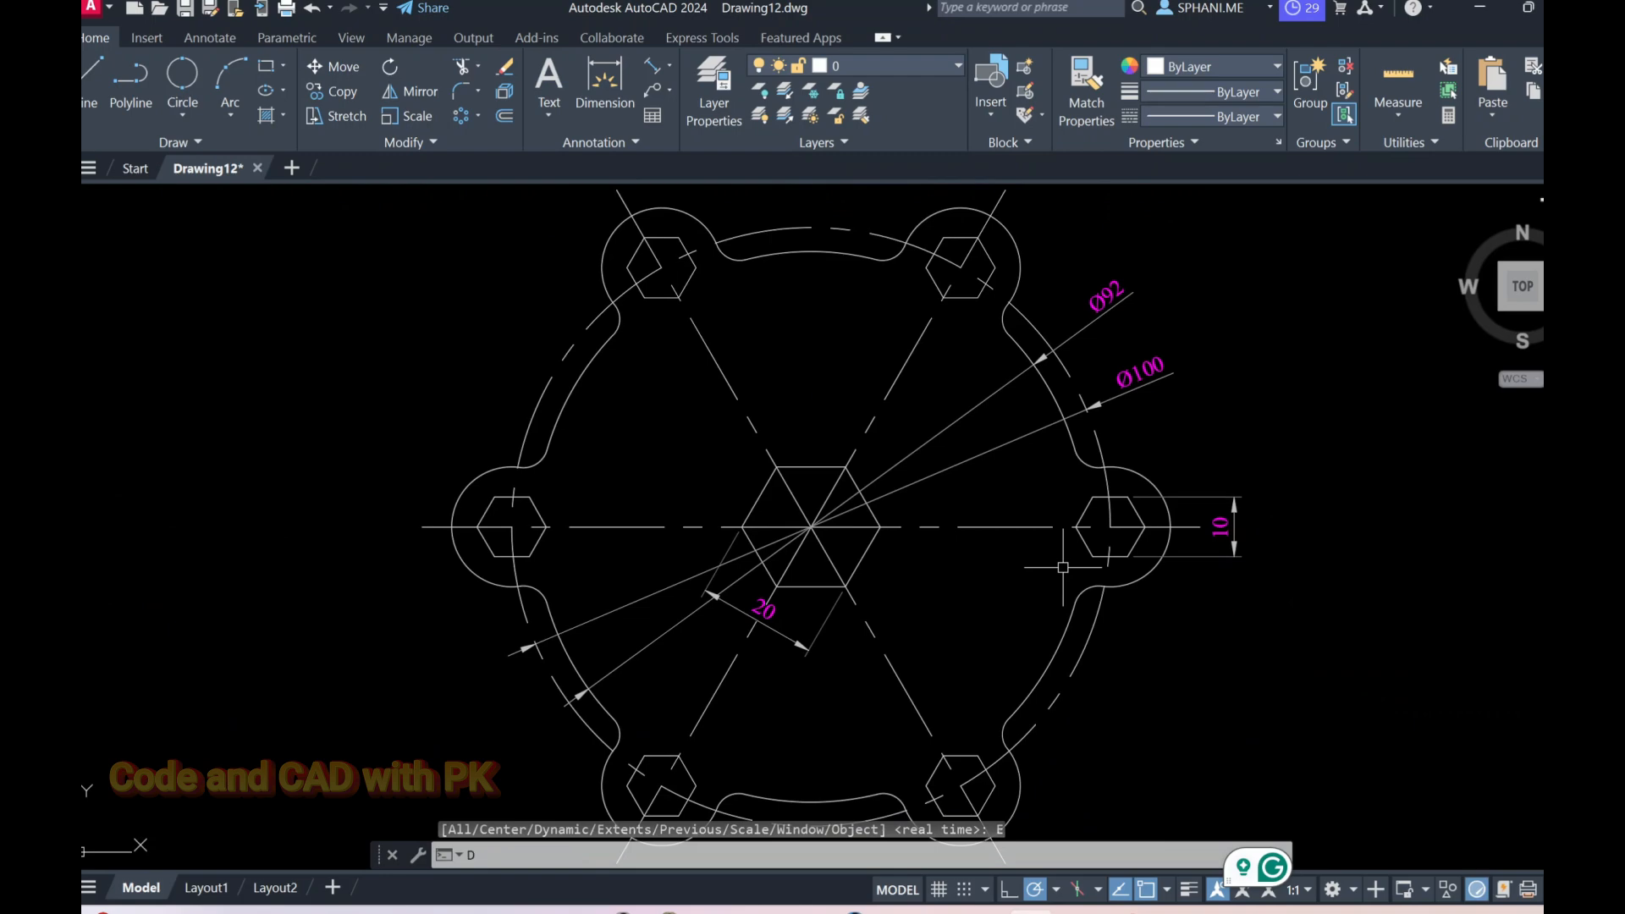
key("Return")
left_click(967, 626)
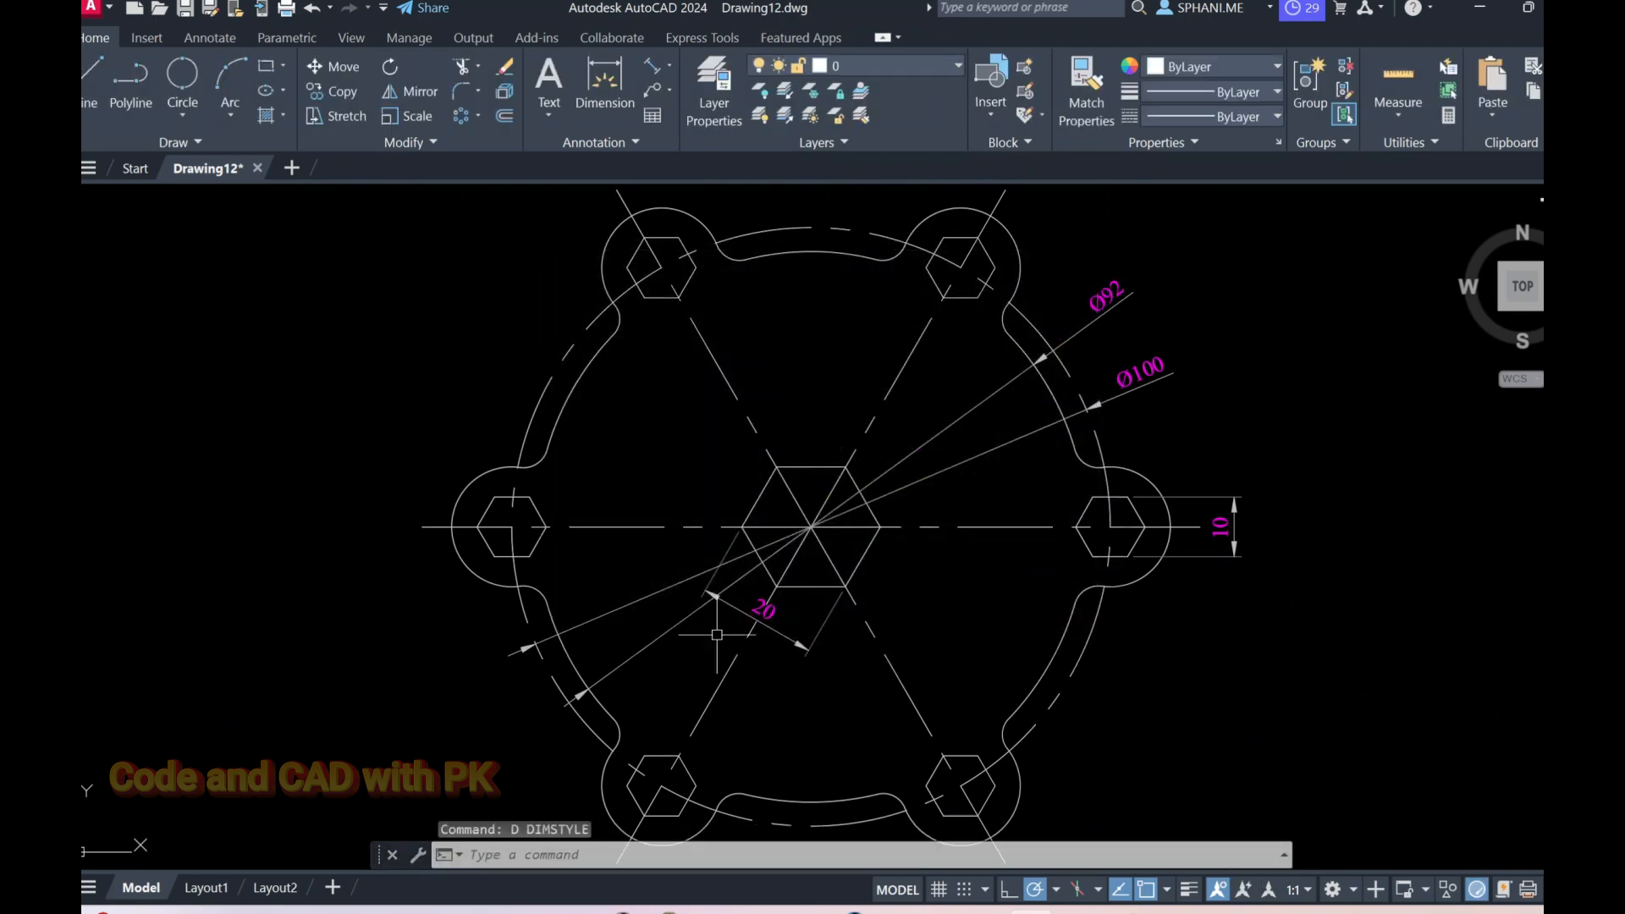
Add a radius dimension to the fillet arc just below the right lobe, with its text outside the plate.
mouse_move(865, 652)
middle_mouse_down()
mouse_move(867, 594)
mouse_move(852, 637)
middle_mouse_up()
scroll(1033, 572, "up", 2)
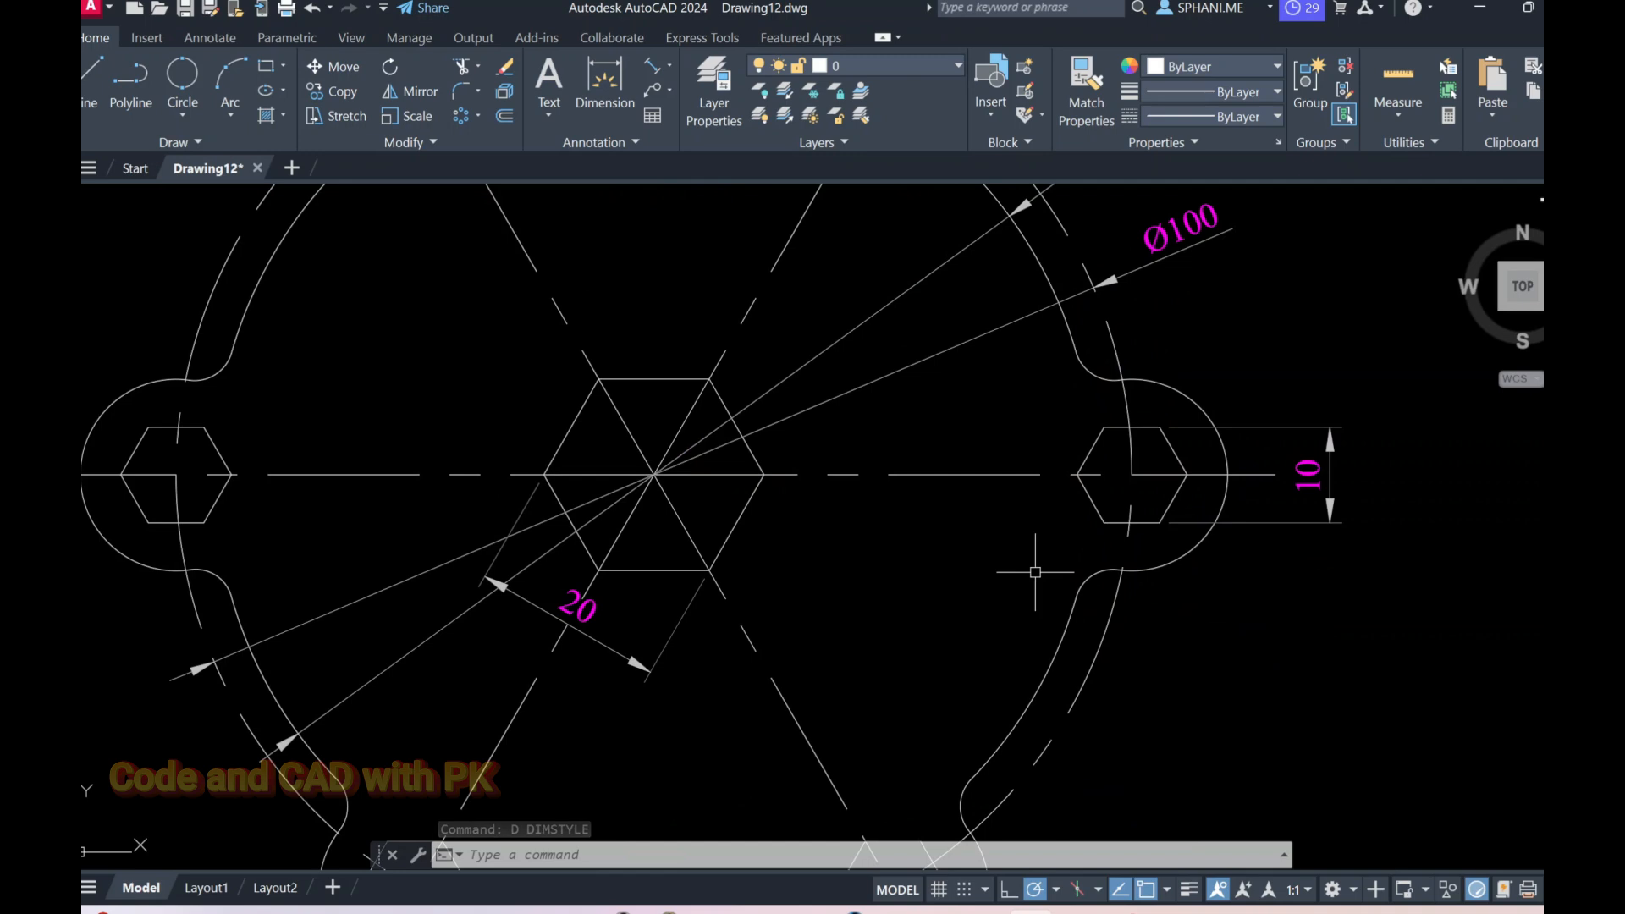
type("DIMRAD")
key("Return")
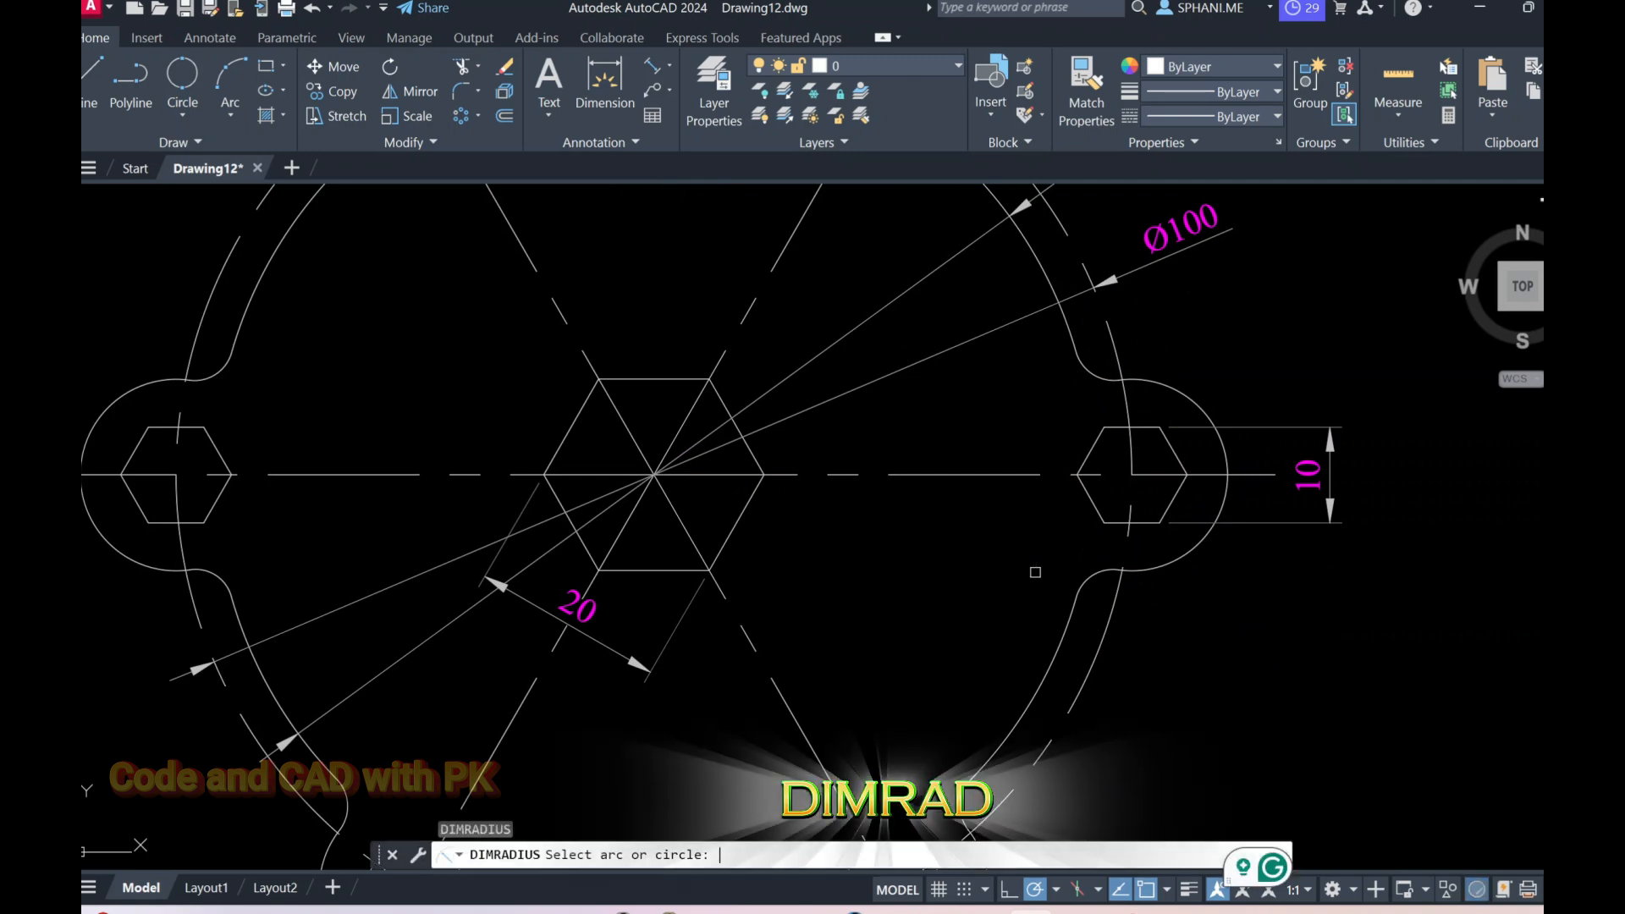
left_click(1101, 575)
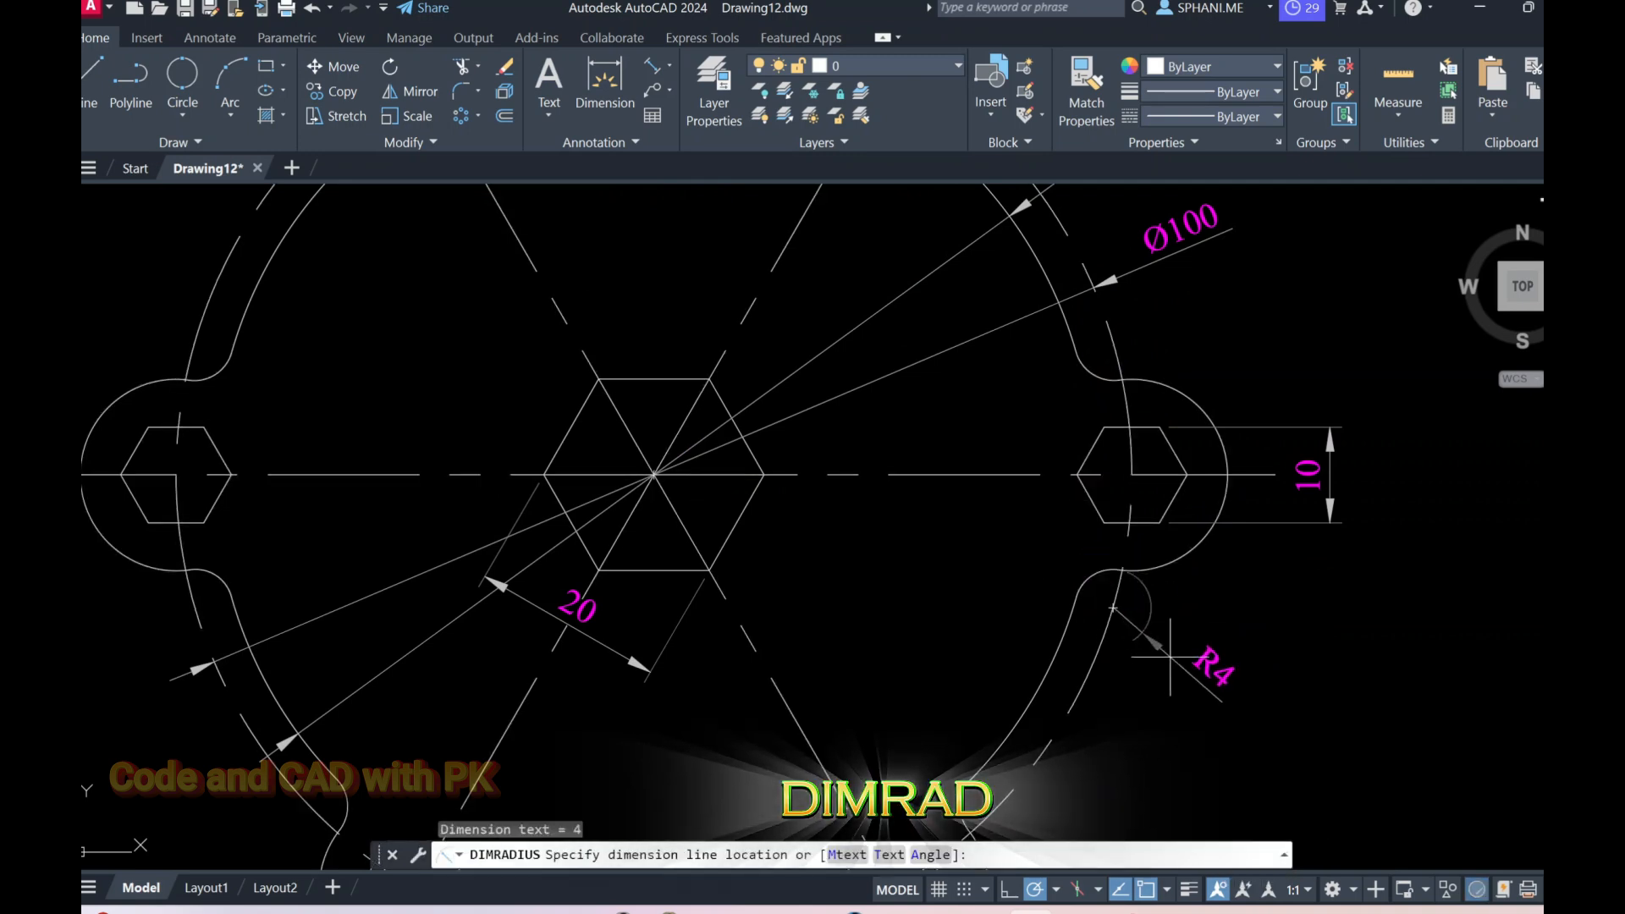
middle_click_drag(1184, 720, 1161, 503)
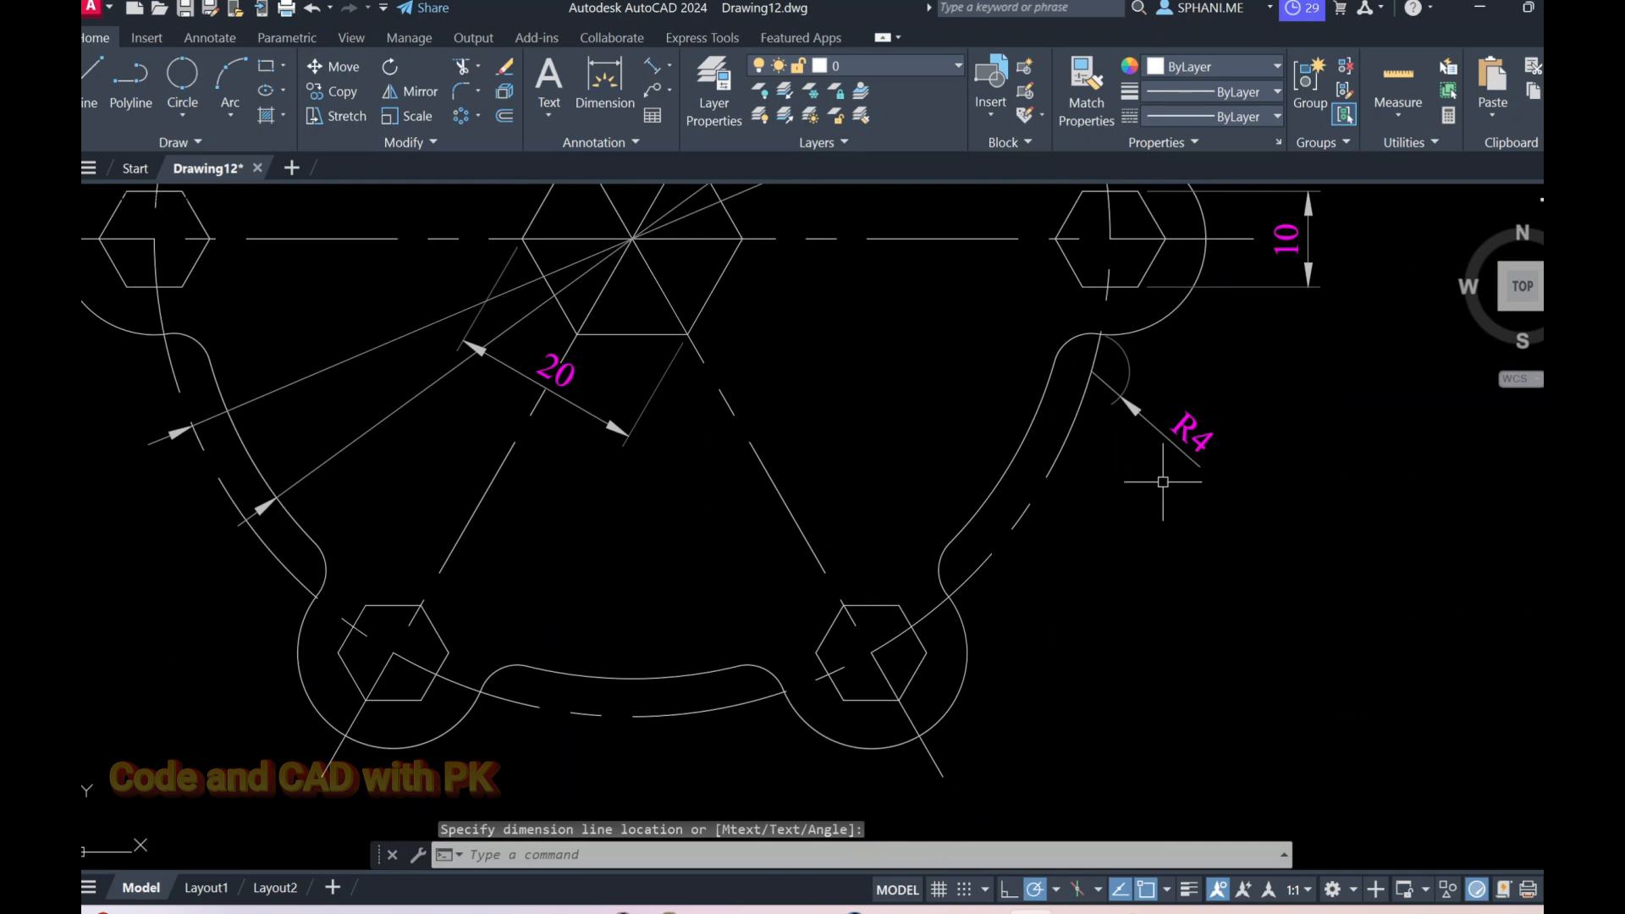
Add a radius dimension to the lower-right lobe's outer arc, with its text outside the plate.
scroll(1159, 506, "down", 2)
scroll(1058, 614, "up", 2)
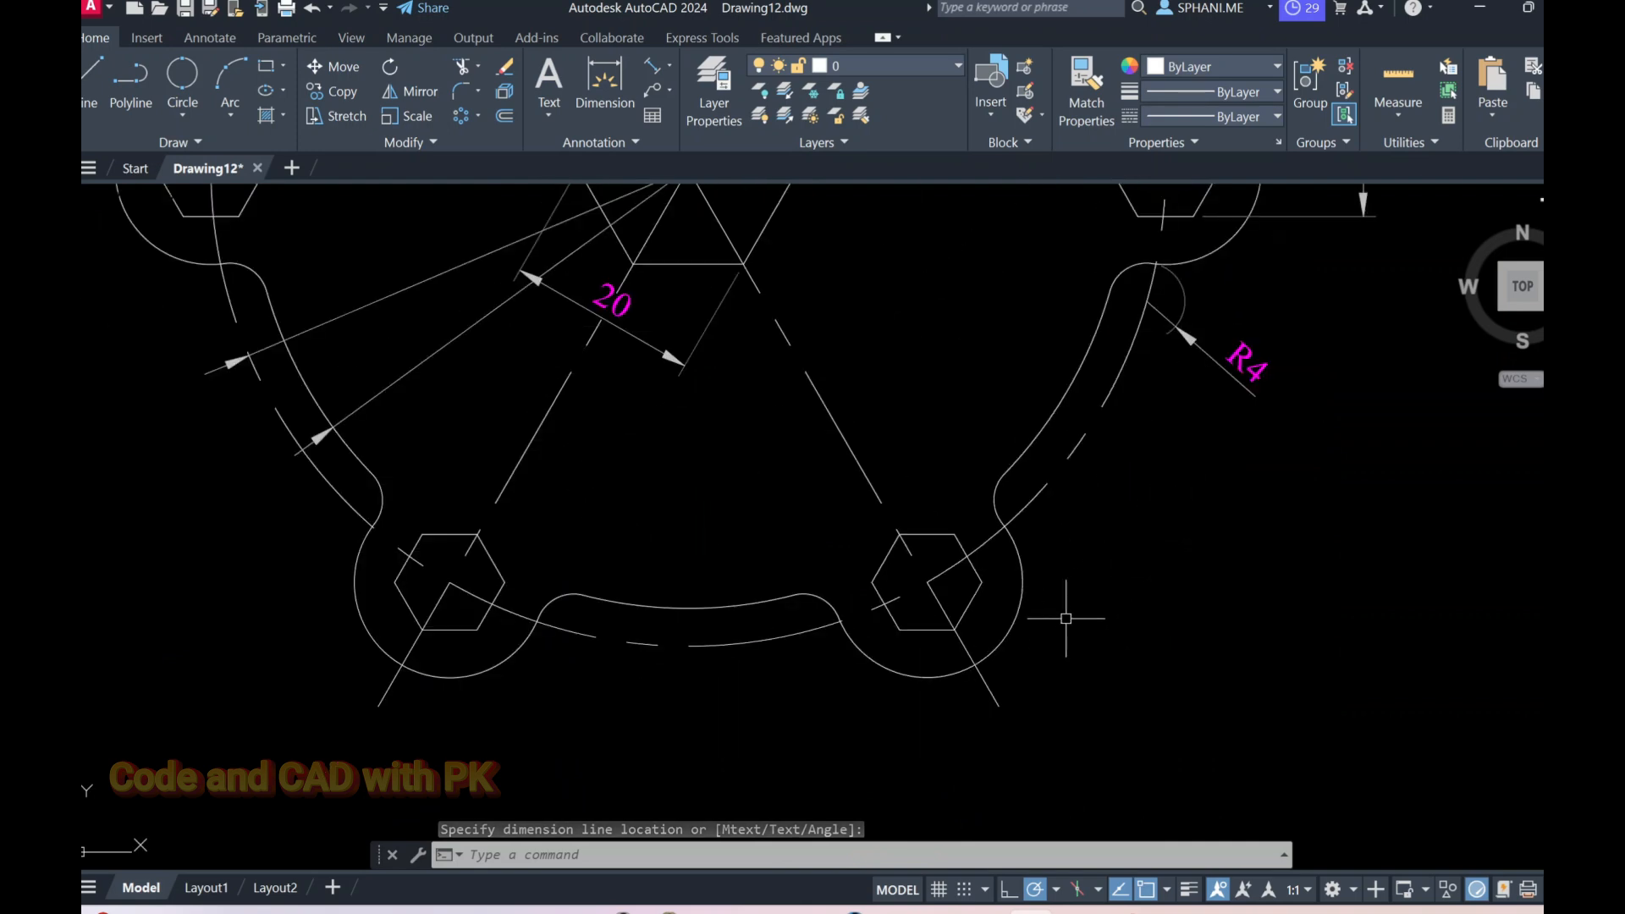
middle_click_drag(1063, 616, 1080, 508)
left_click(1071, 512)
key("Return")
left_click(1027, 519)
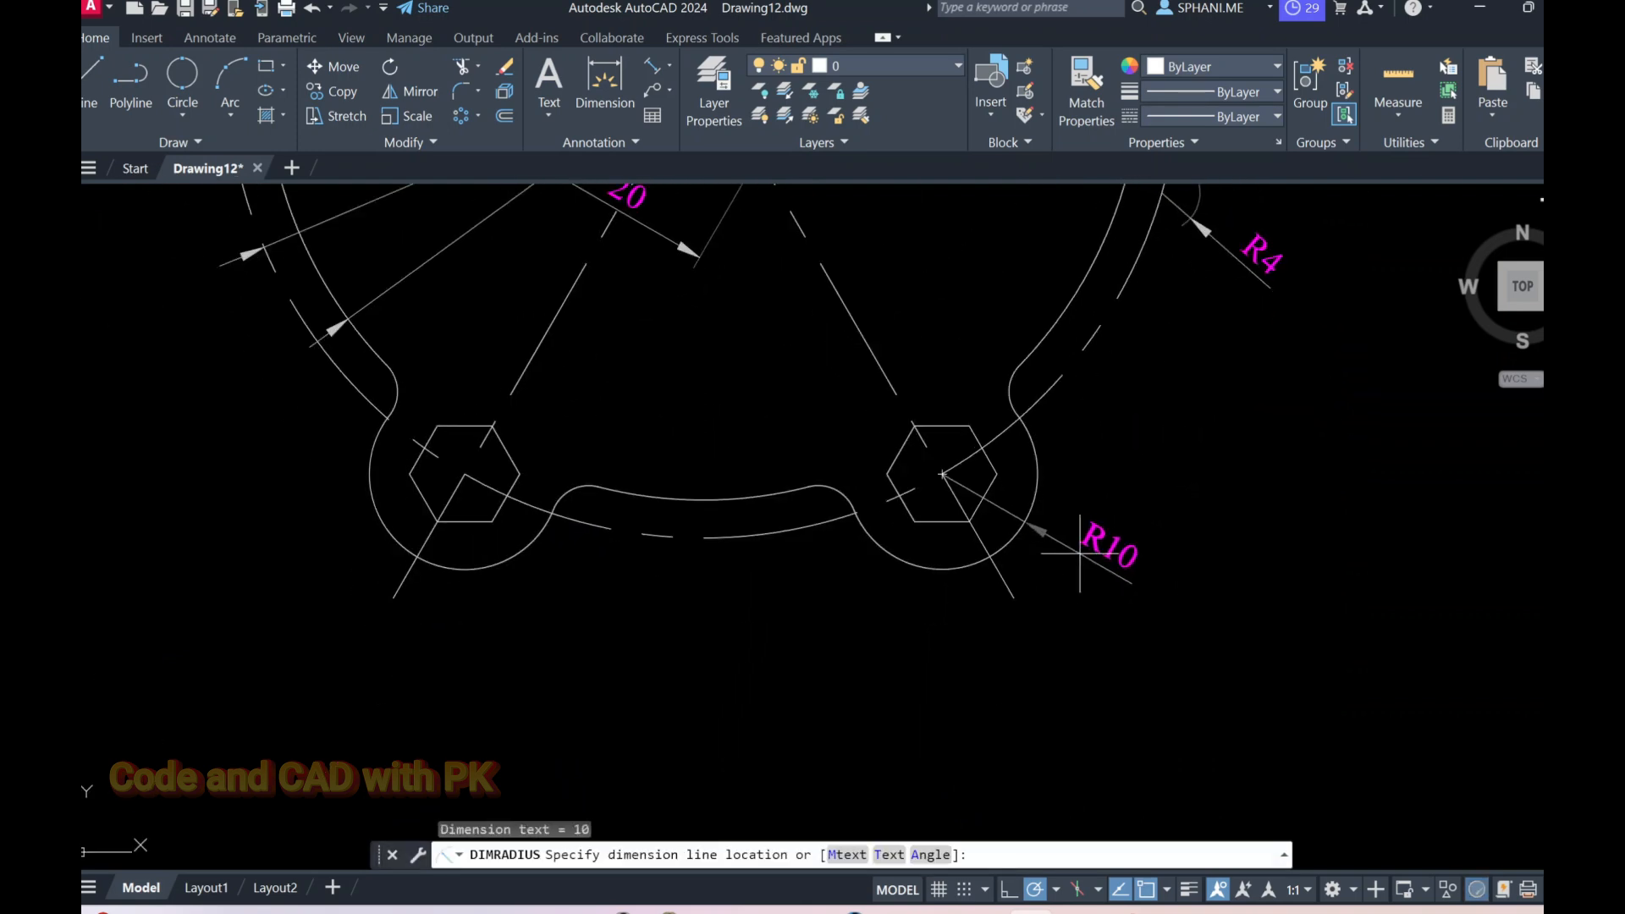
left_click(1123, 683)
Examine the whole dimensioned plate, including its selectable objects, in an overall view.
type("z")
key("Return")
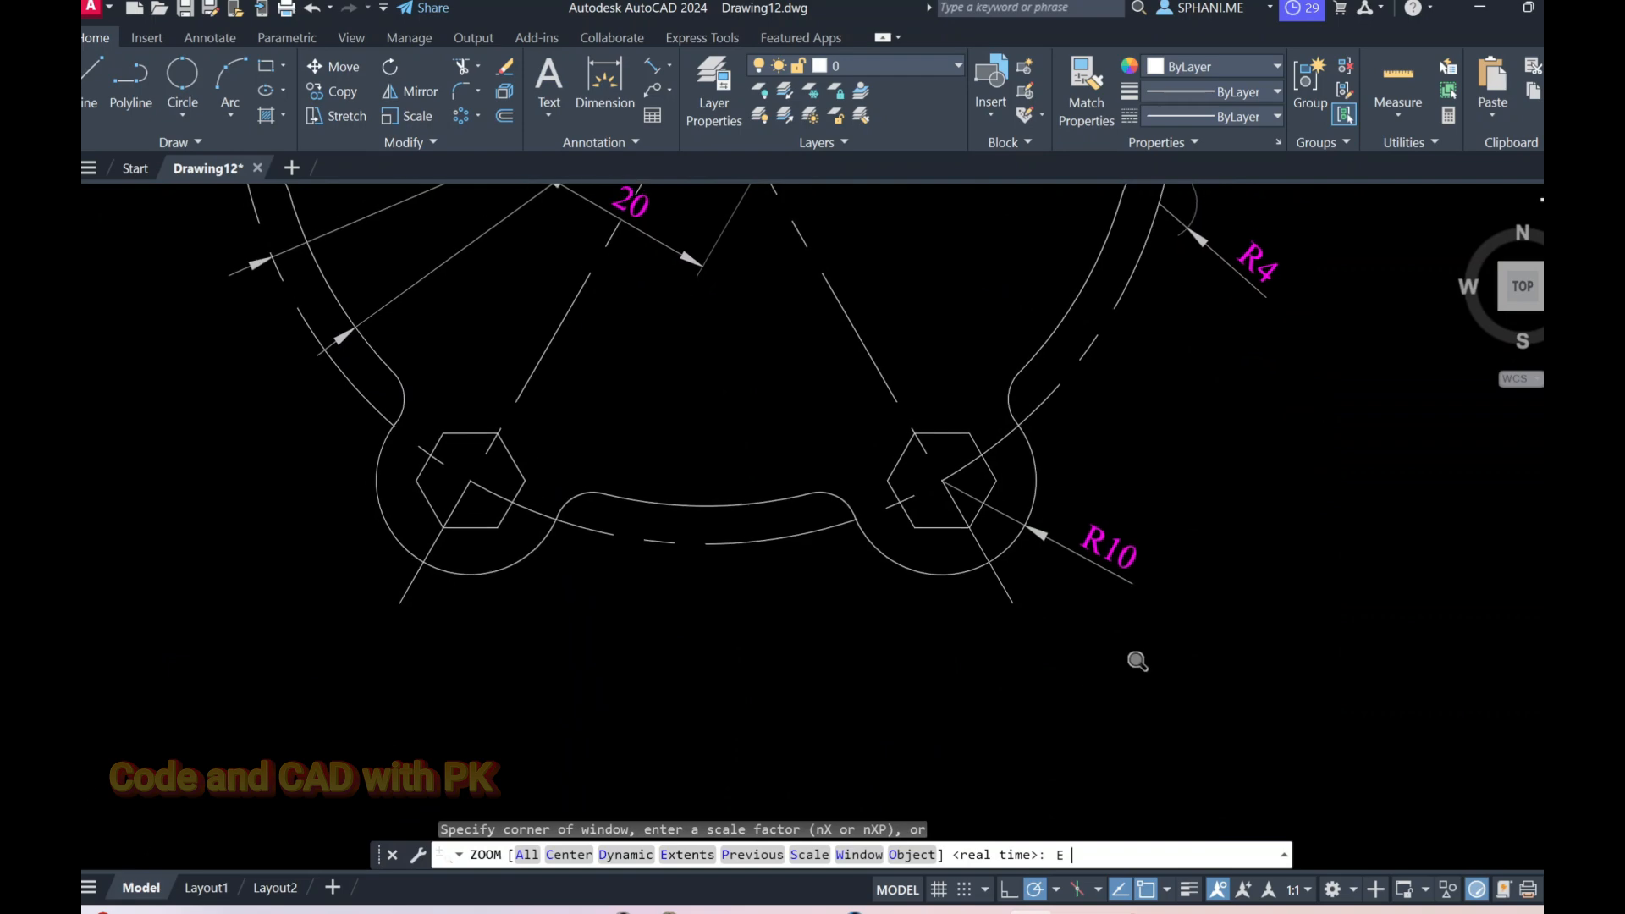
type("e")
key("Return")
middle_click_drag(1074, 609, 1064, 561)
scroll(1067, 560, "down", 2)
scroll(1064, 561, "down", 2)
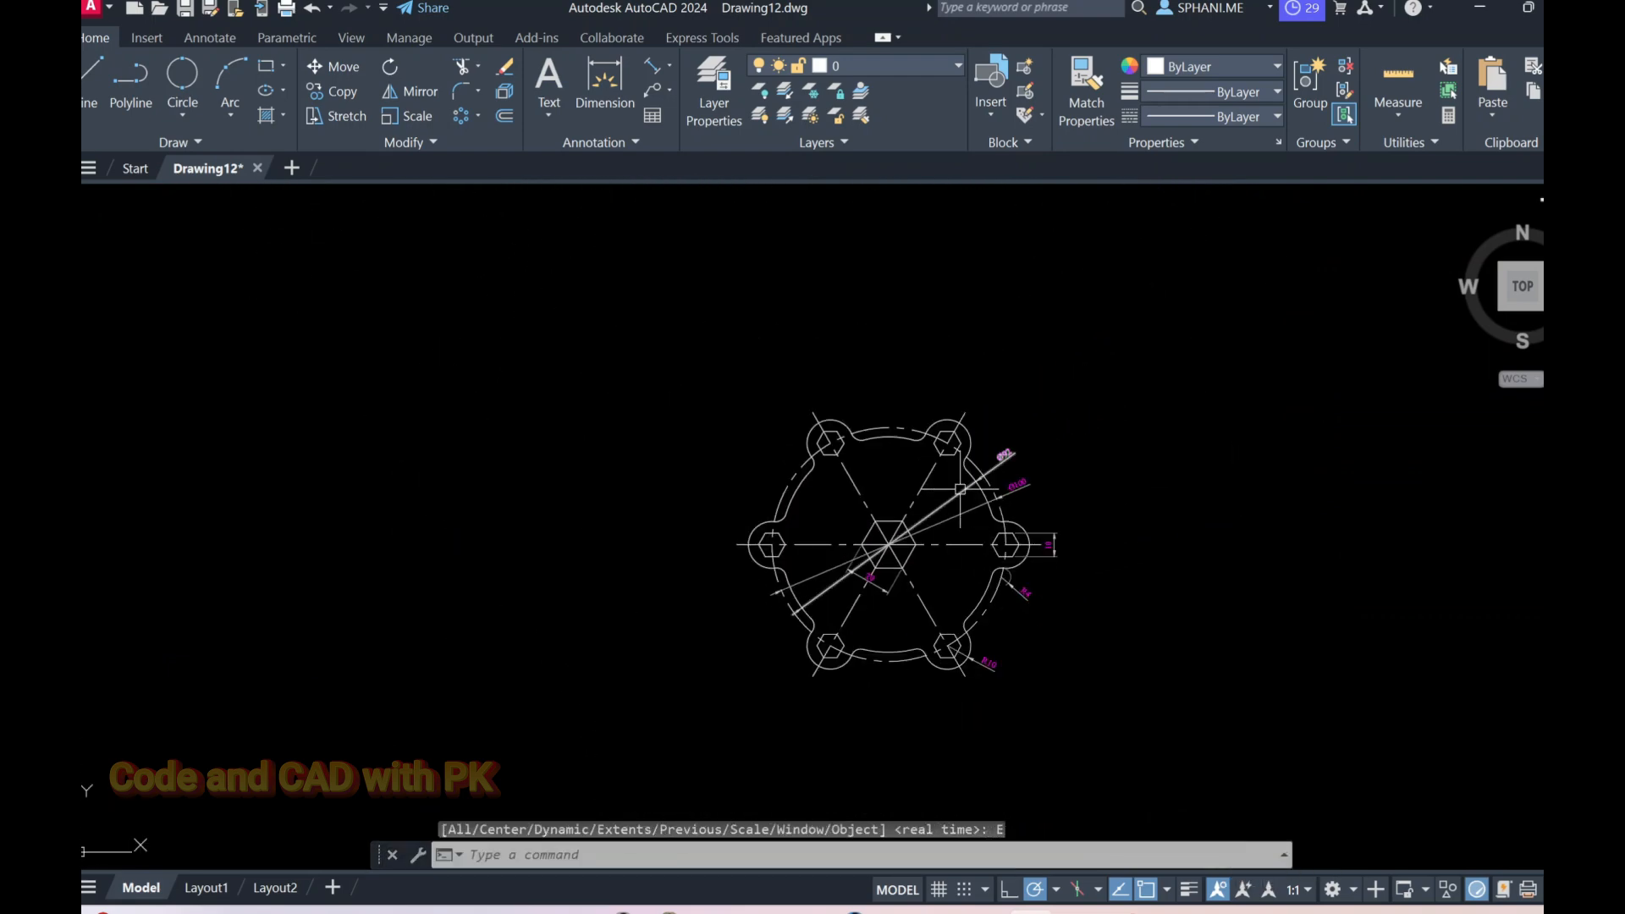
scroll(956, 486, "up", 4)
middle_click_drag(957, 487, 953, 436)
scroll(953, 437, "down", 2)
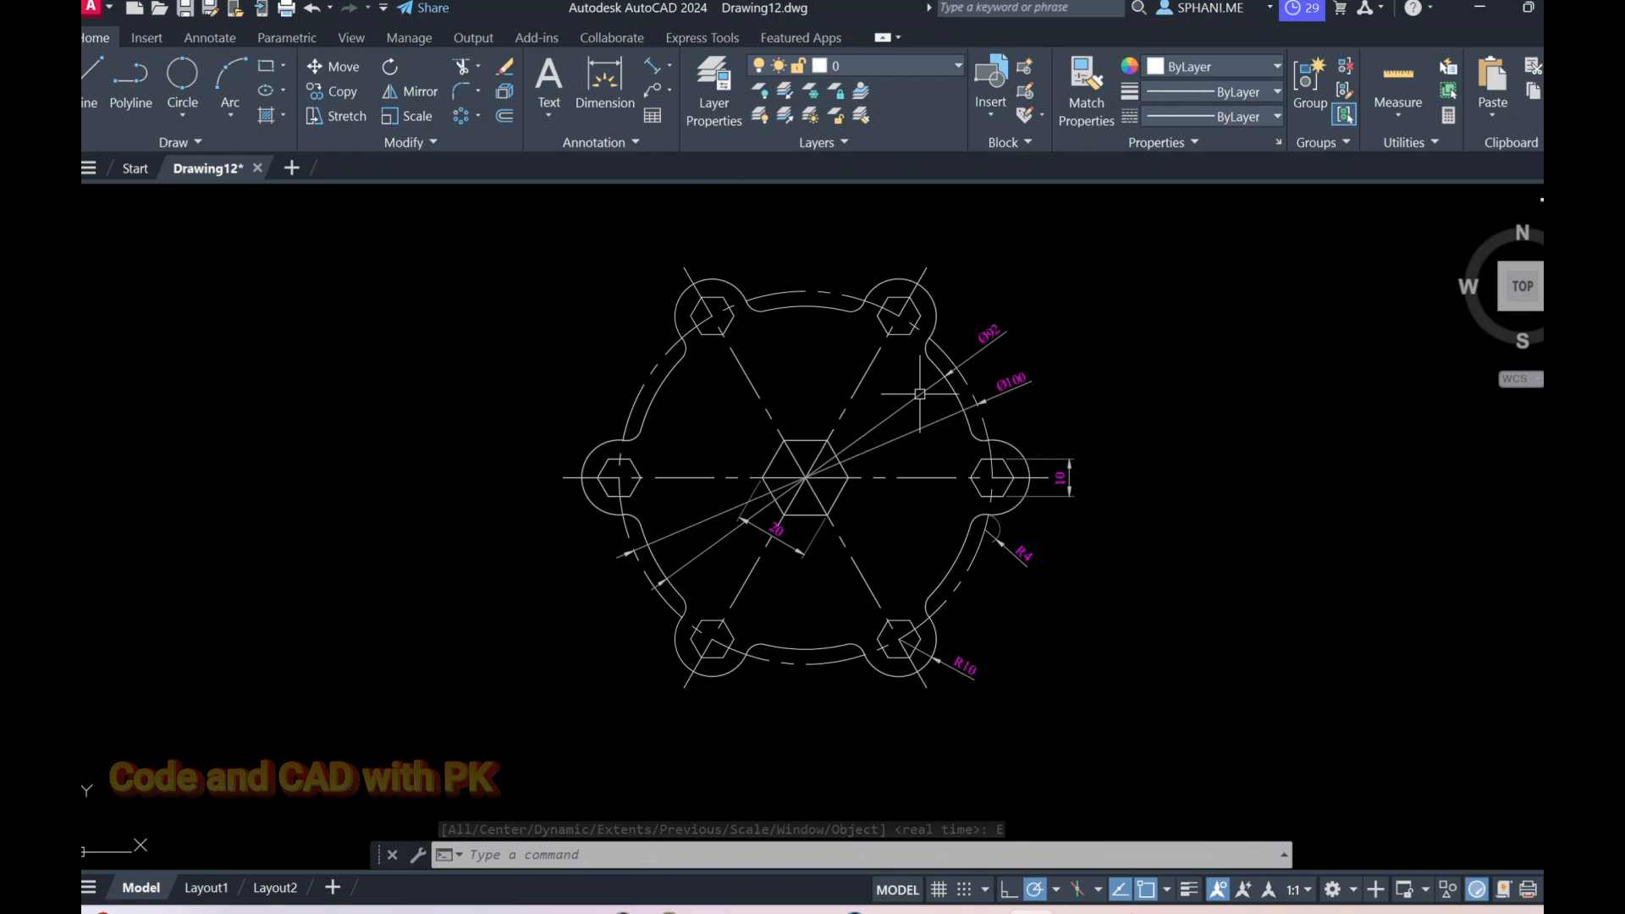
key("ctrl+a")
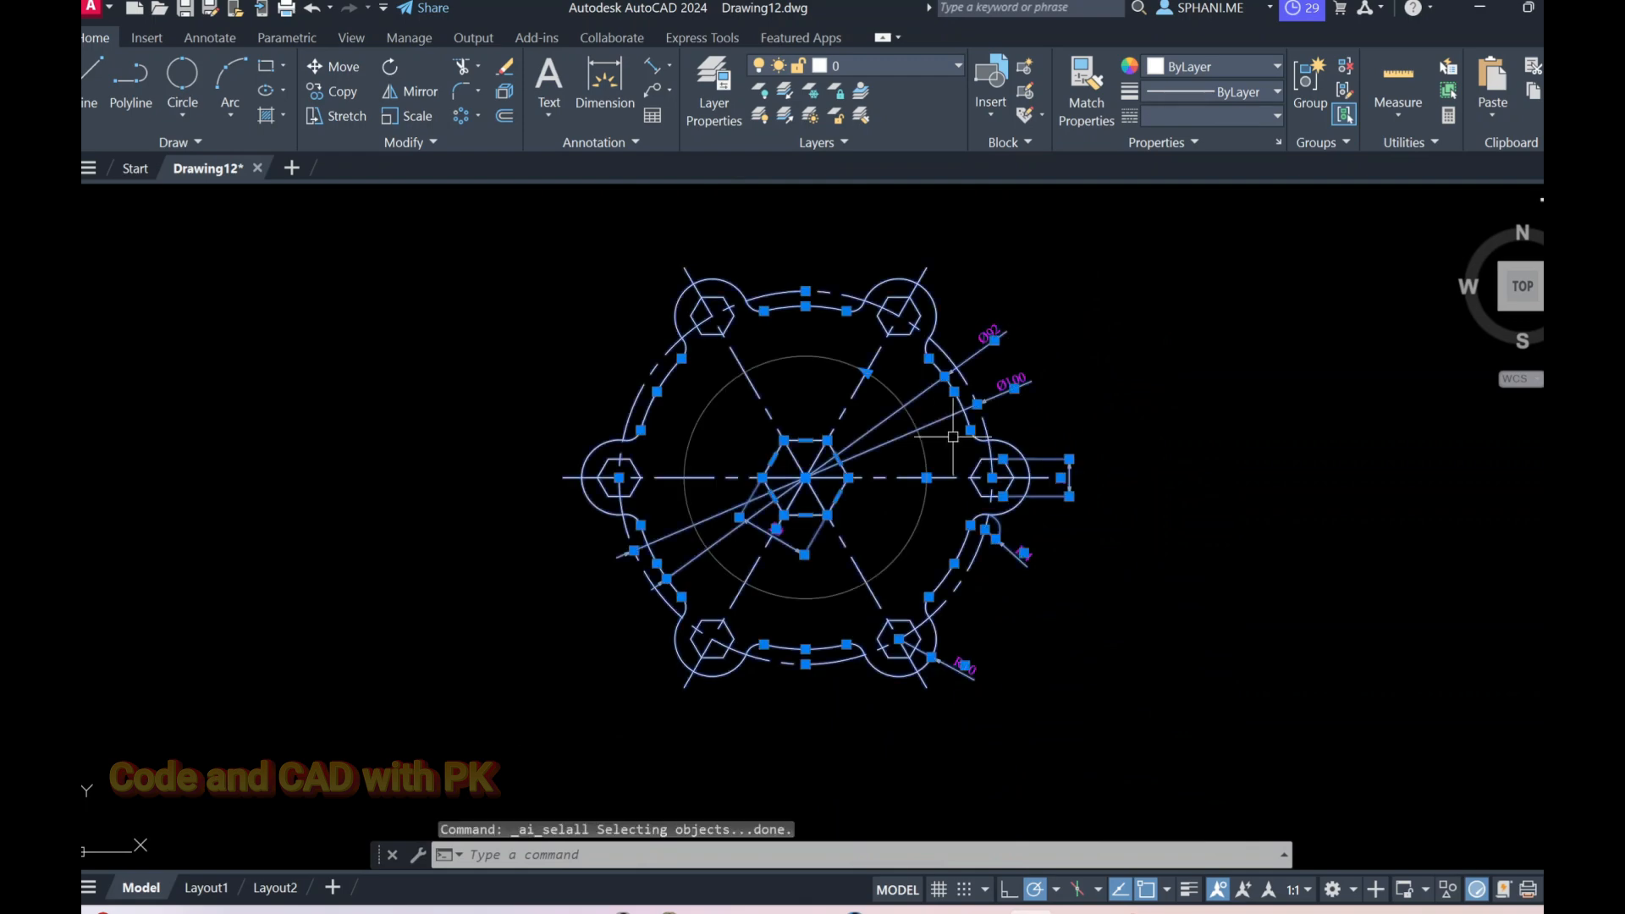
key("Escape")
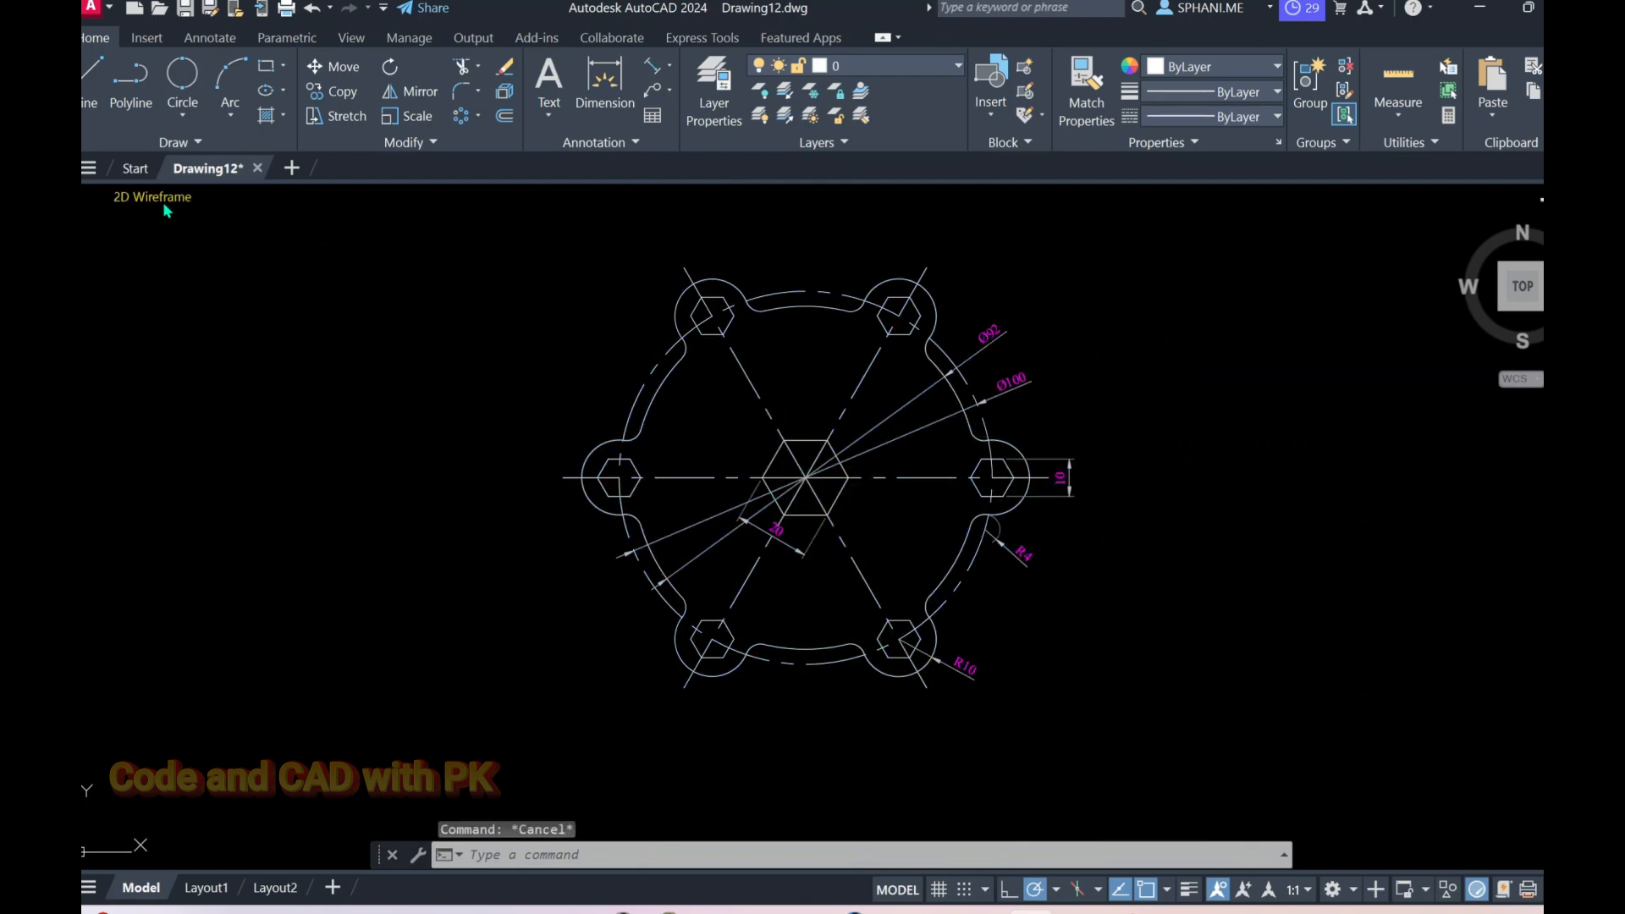
Open the recent drawing Template-Final and copy its entire sheet border and title block.
left_click(135, 168)
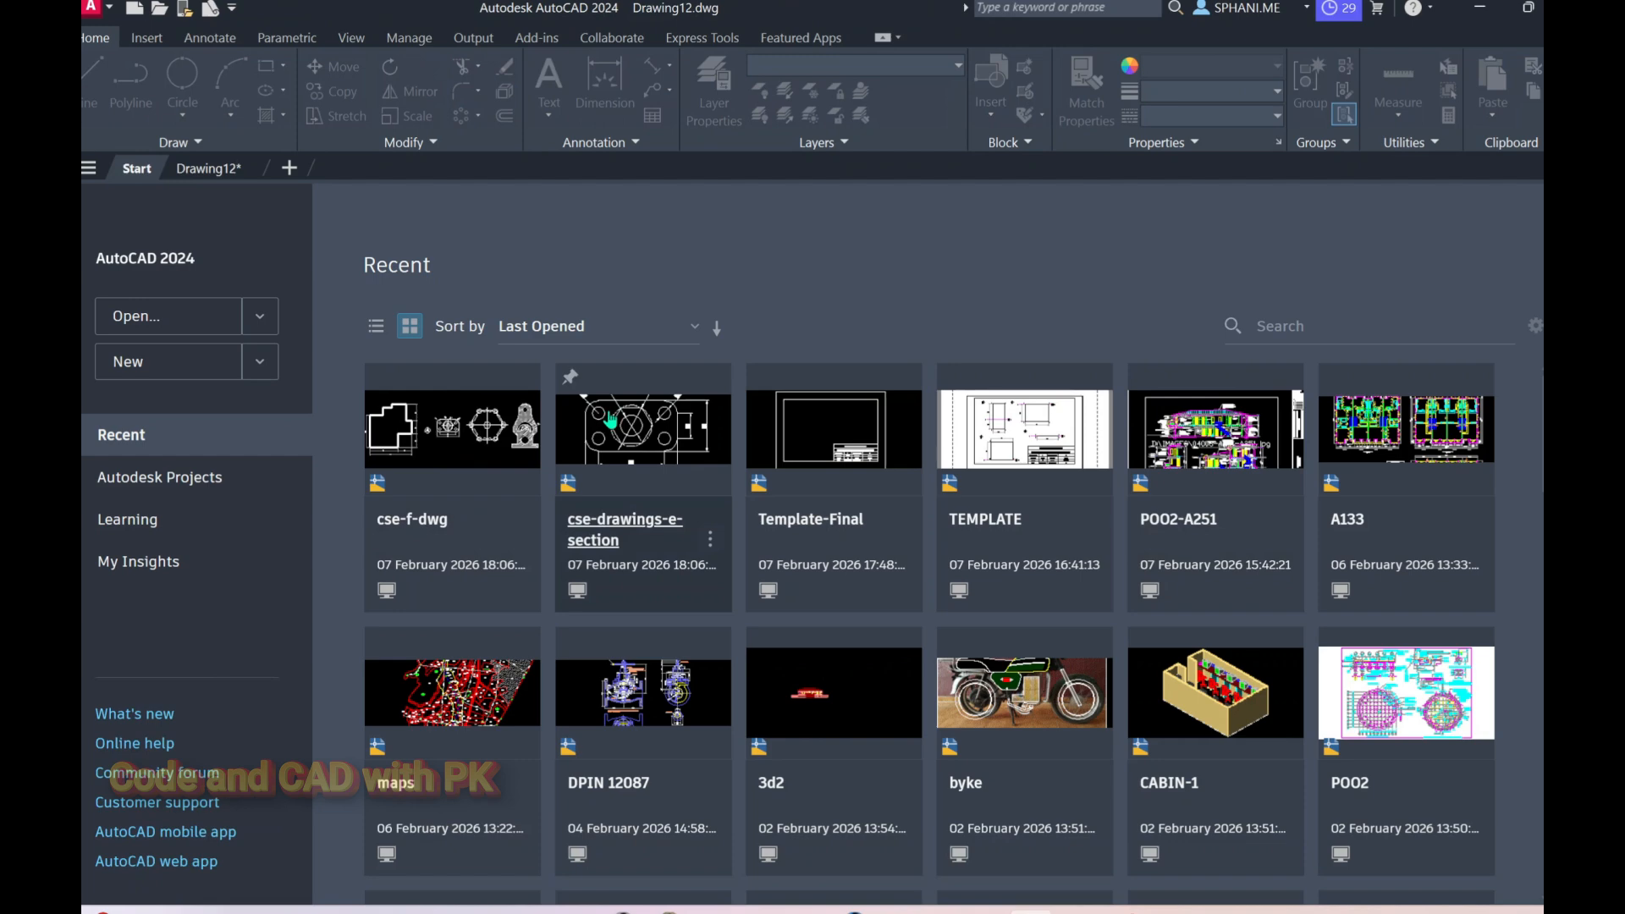
left_click(777, 429)
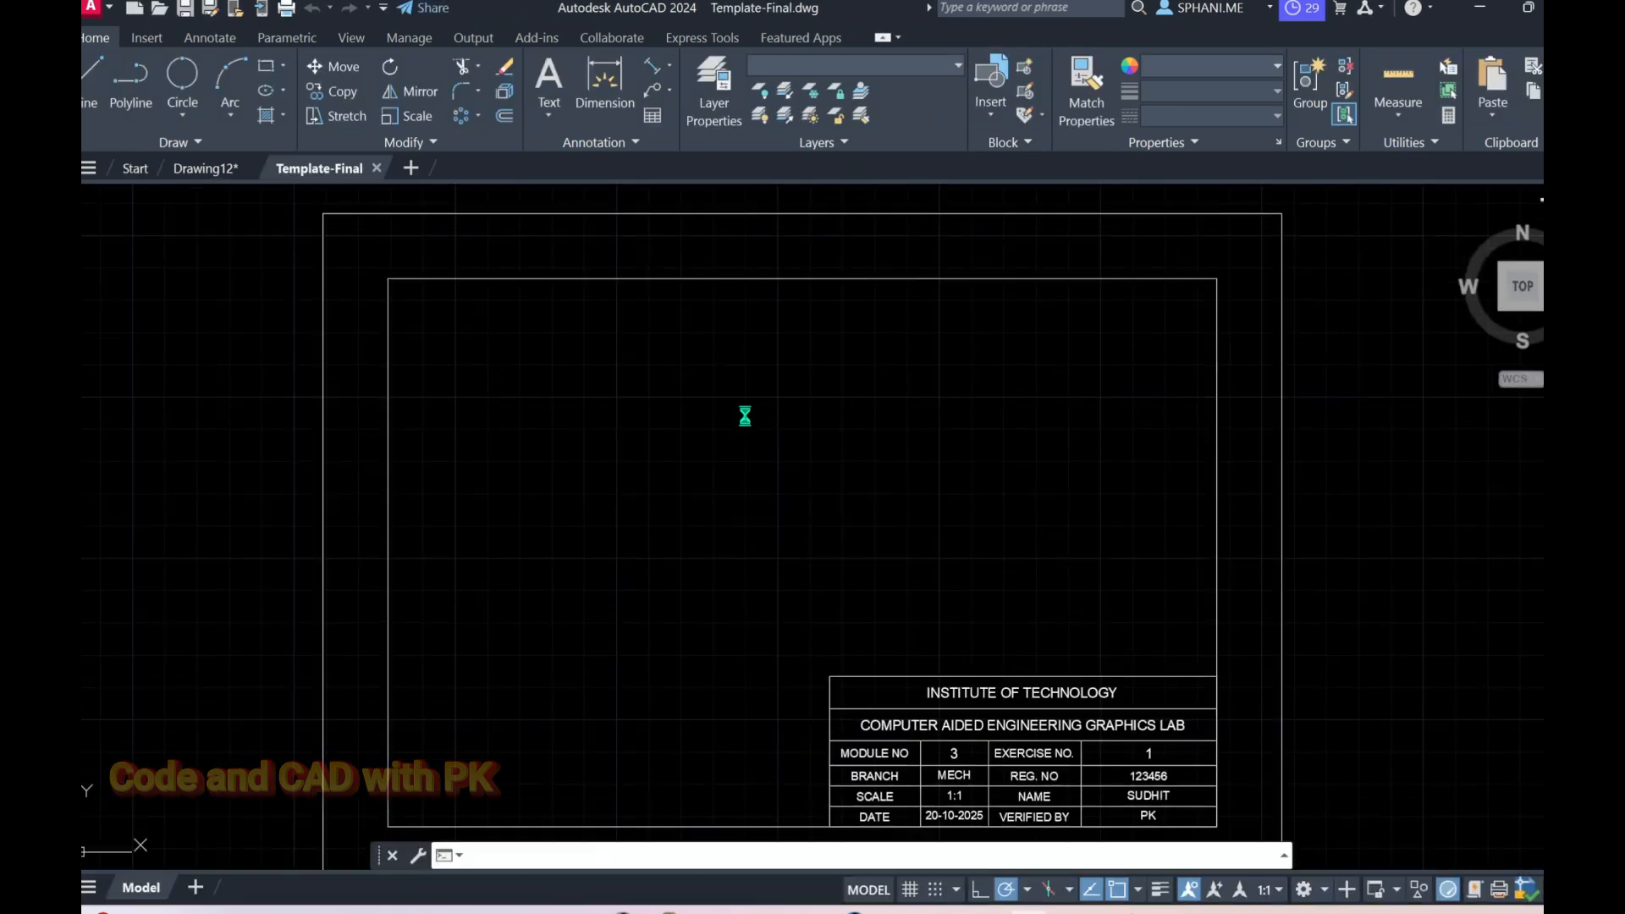
key("ctrl+a")
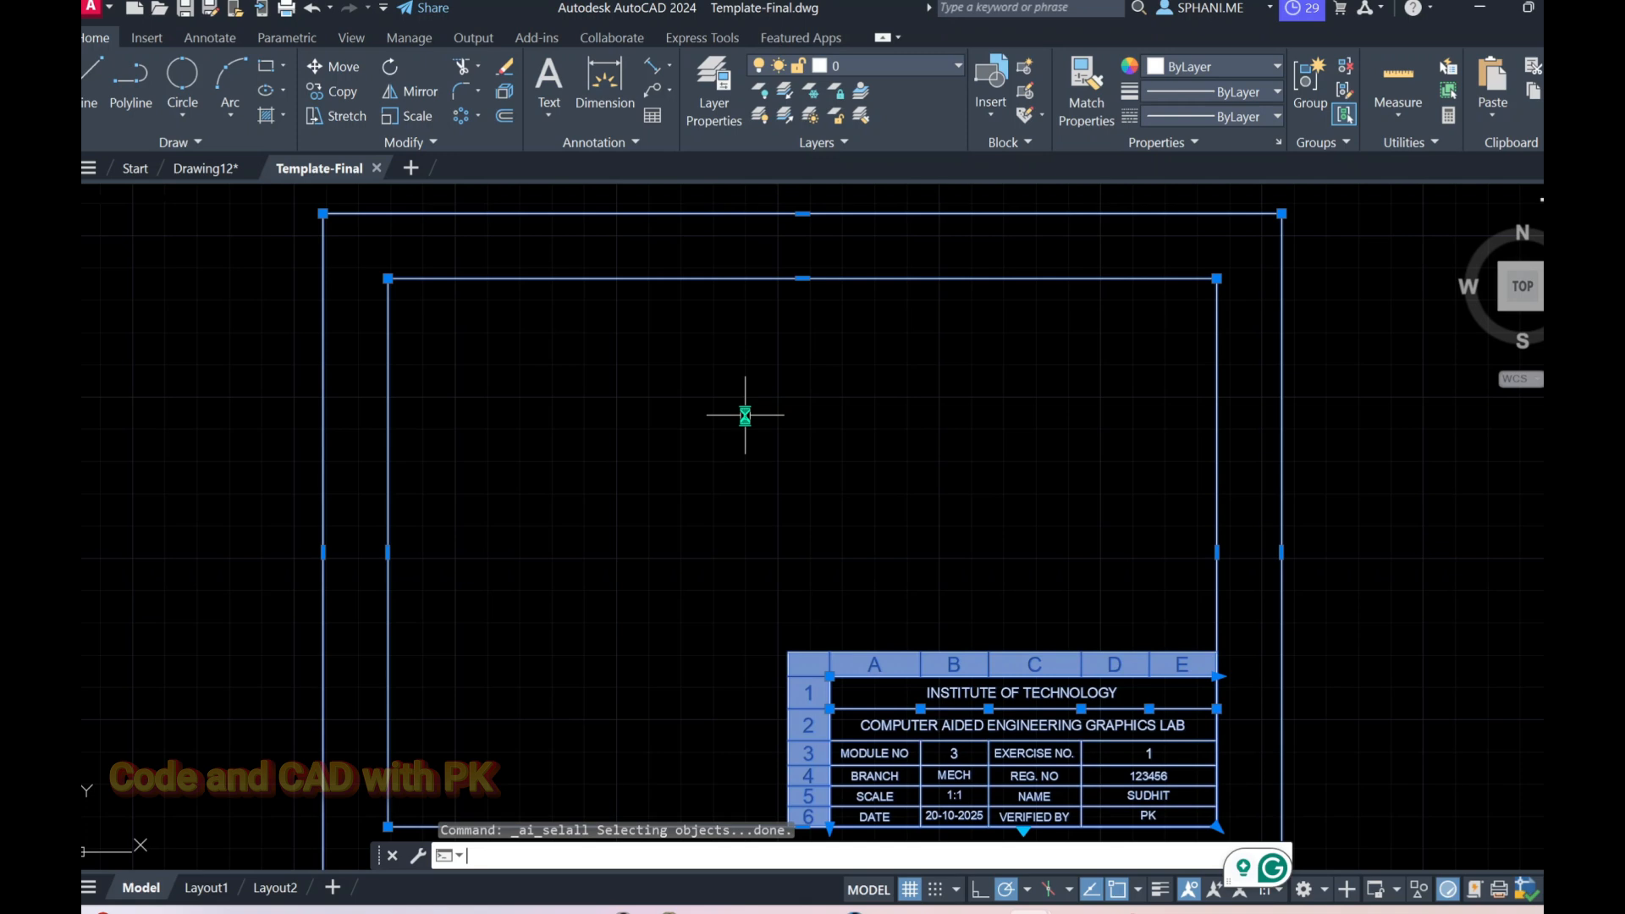
key("ctrl+c")
Return to Drawing12 and paste the copied border and title block in the empty space right of the plate.
key("ctrl+Tab")
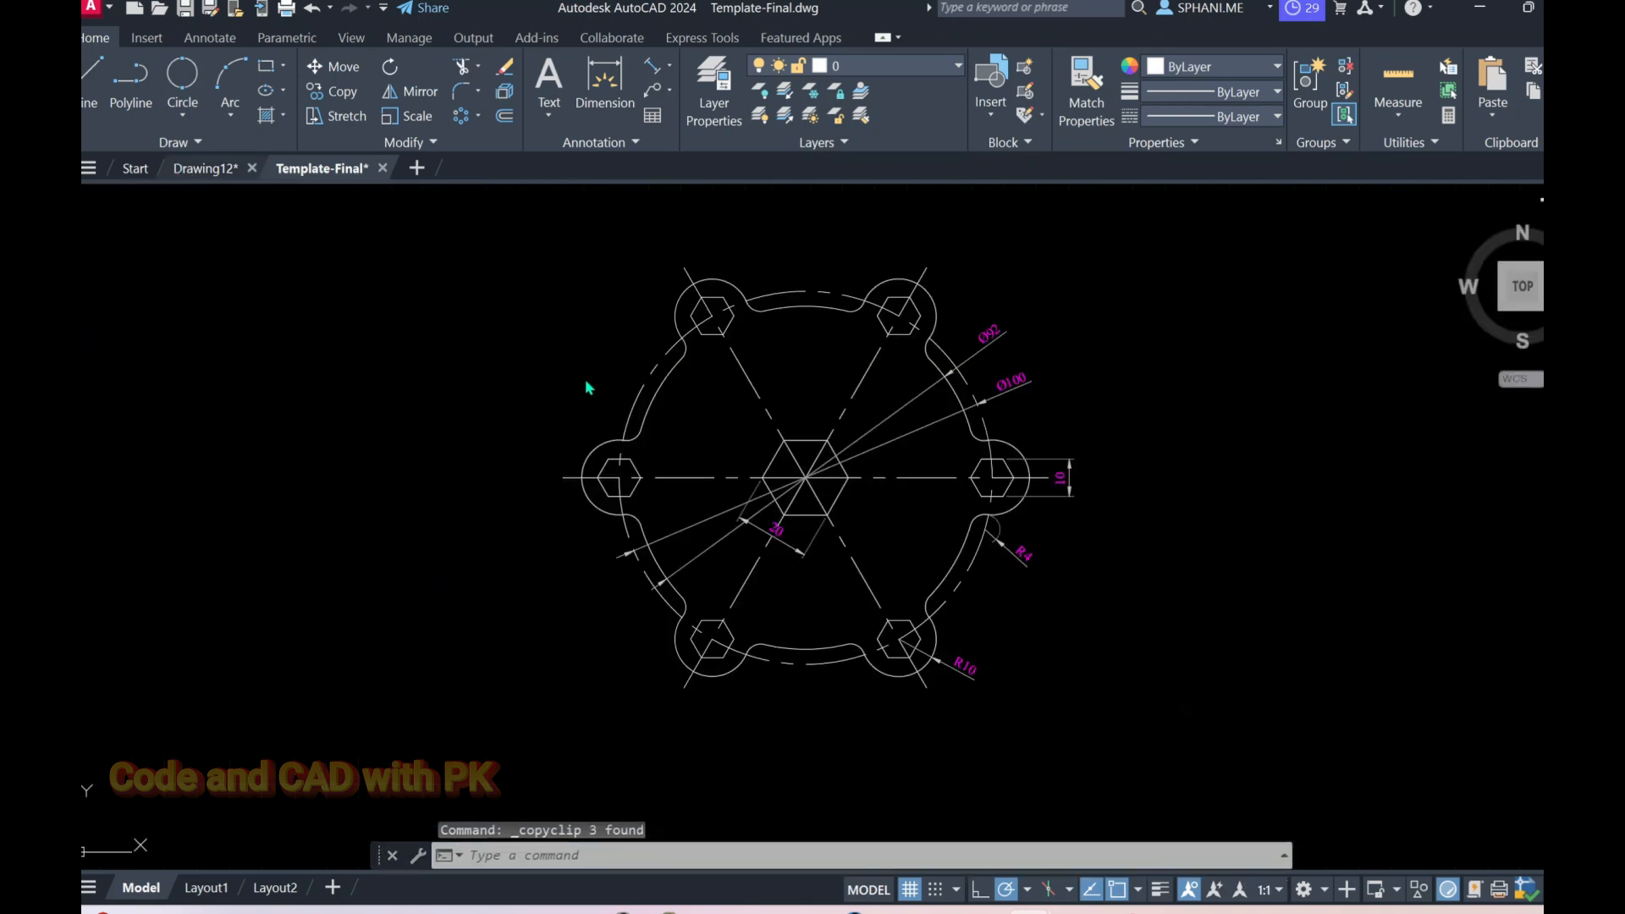
scroll(794, 493, "down", 5)
key("ctrl+v")
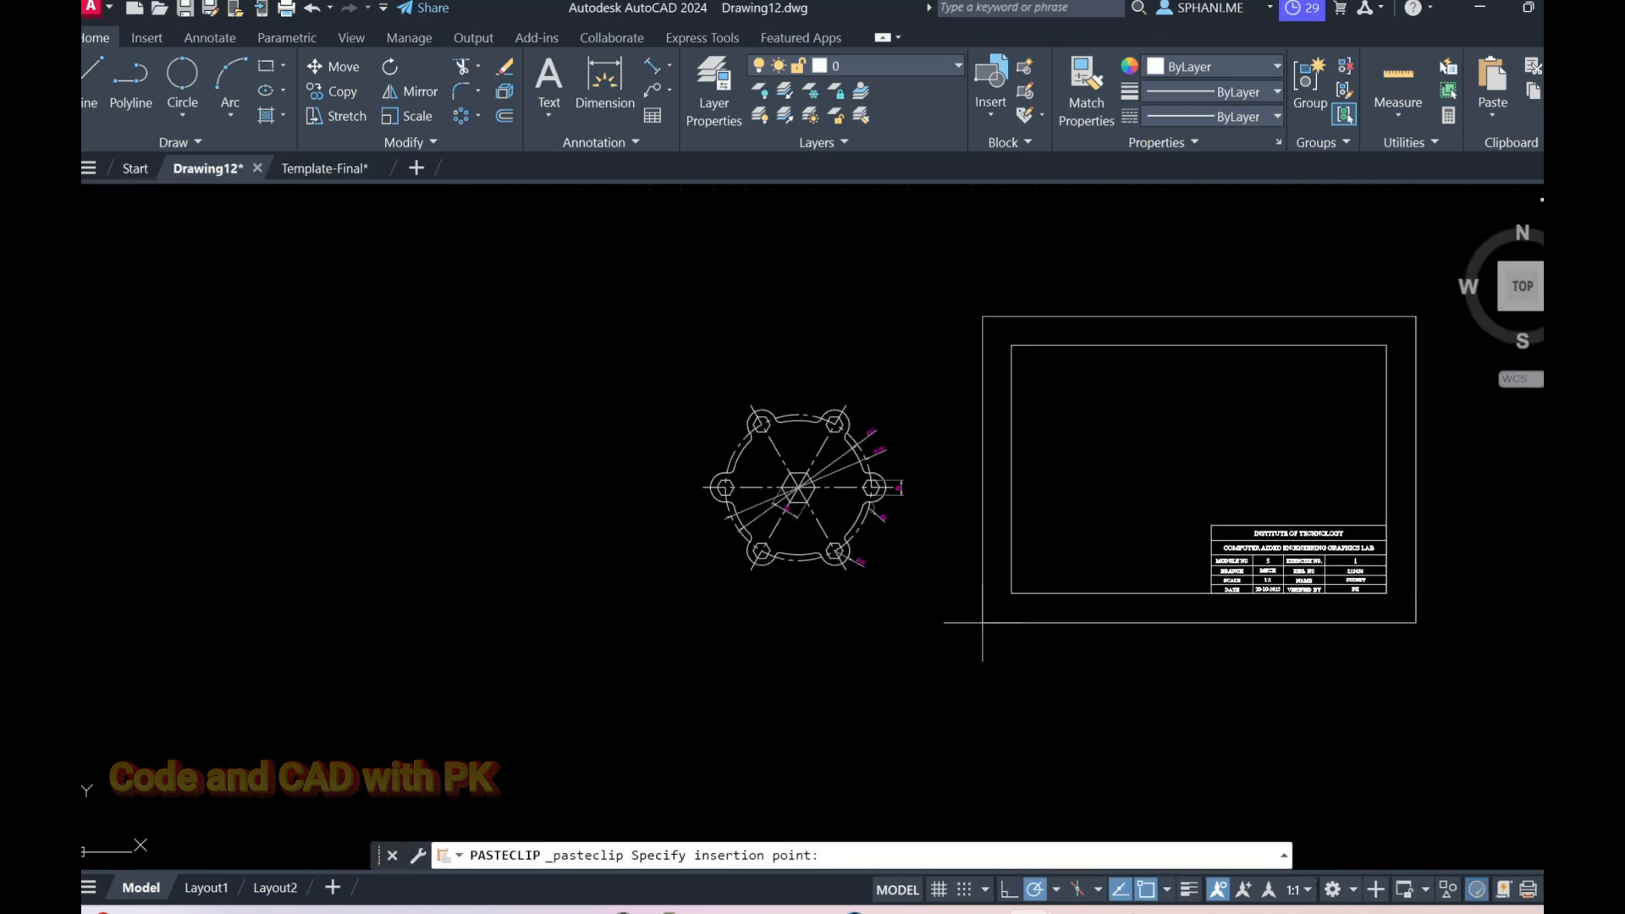
left_click(936, 652)
Move the plate with all its dimensions into the sheet's inner frame, left of the title block.
scroll(1013, 561, "up", 3)
middle_click_drag(1013, 562, 804, 578)
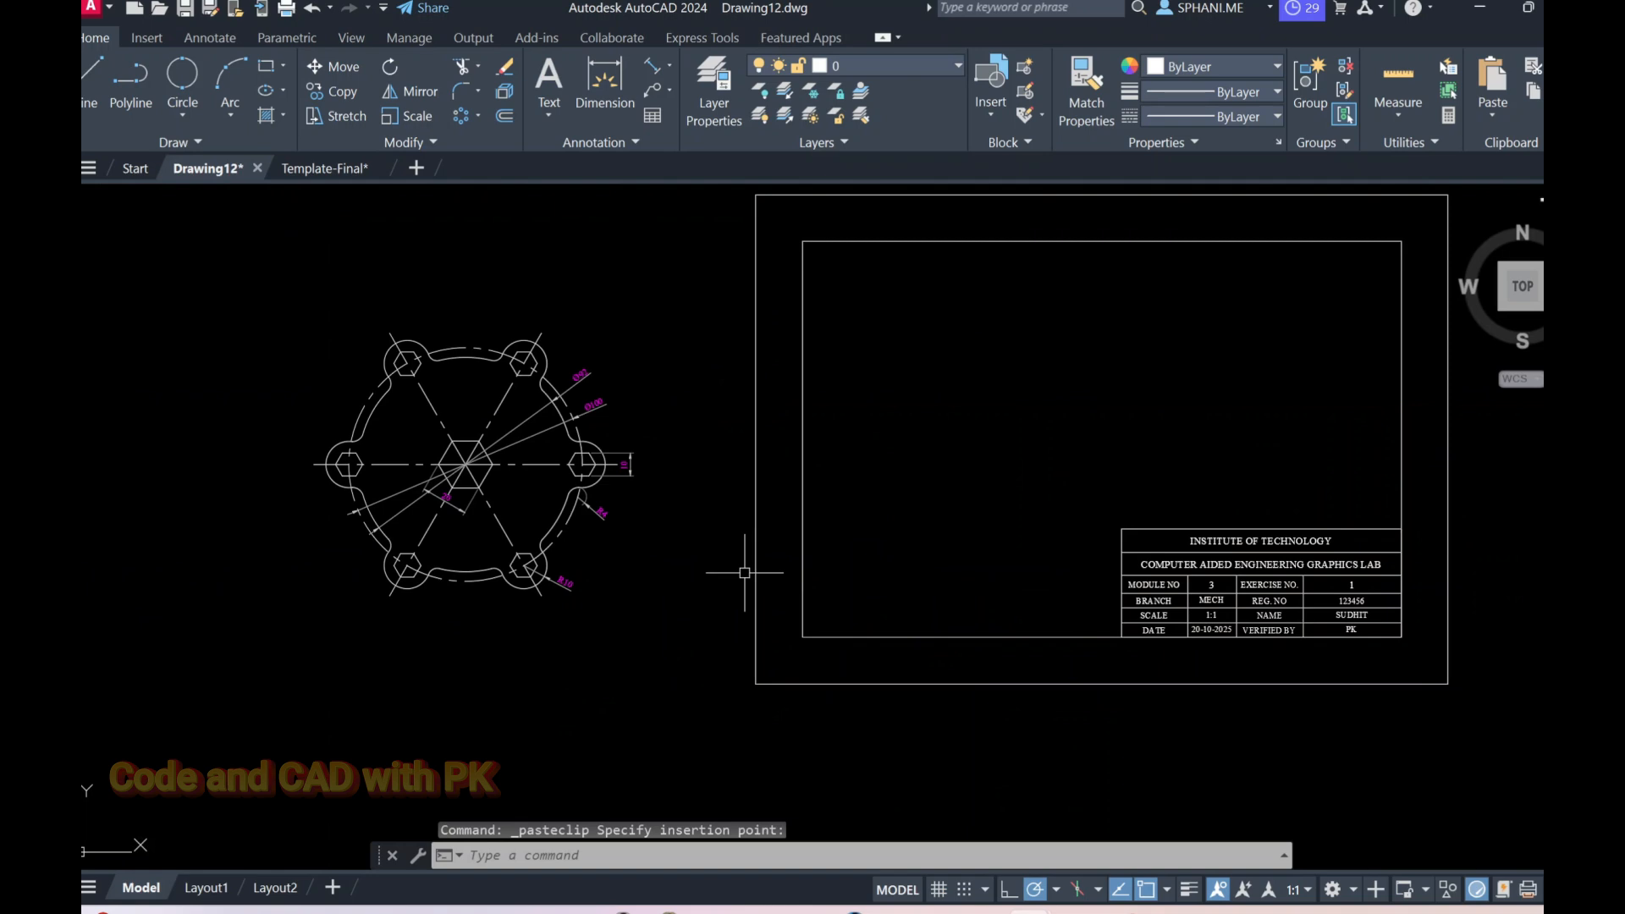
type("m")
key("Return")
left_click(289, 293)
left_click(747, 647)
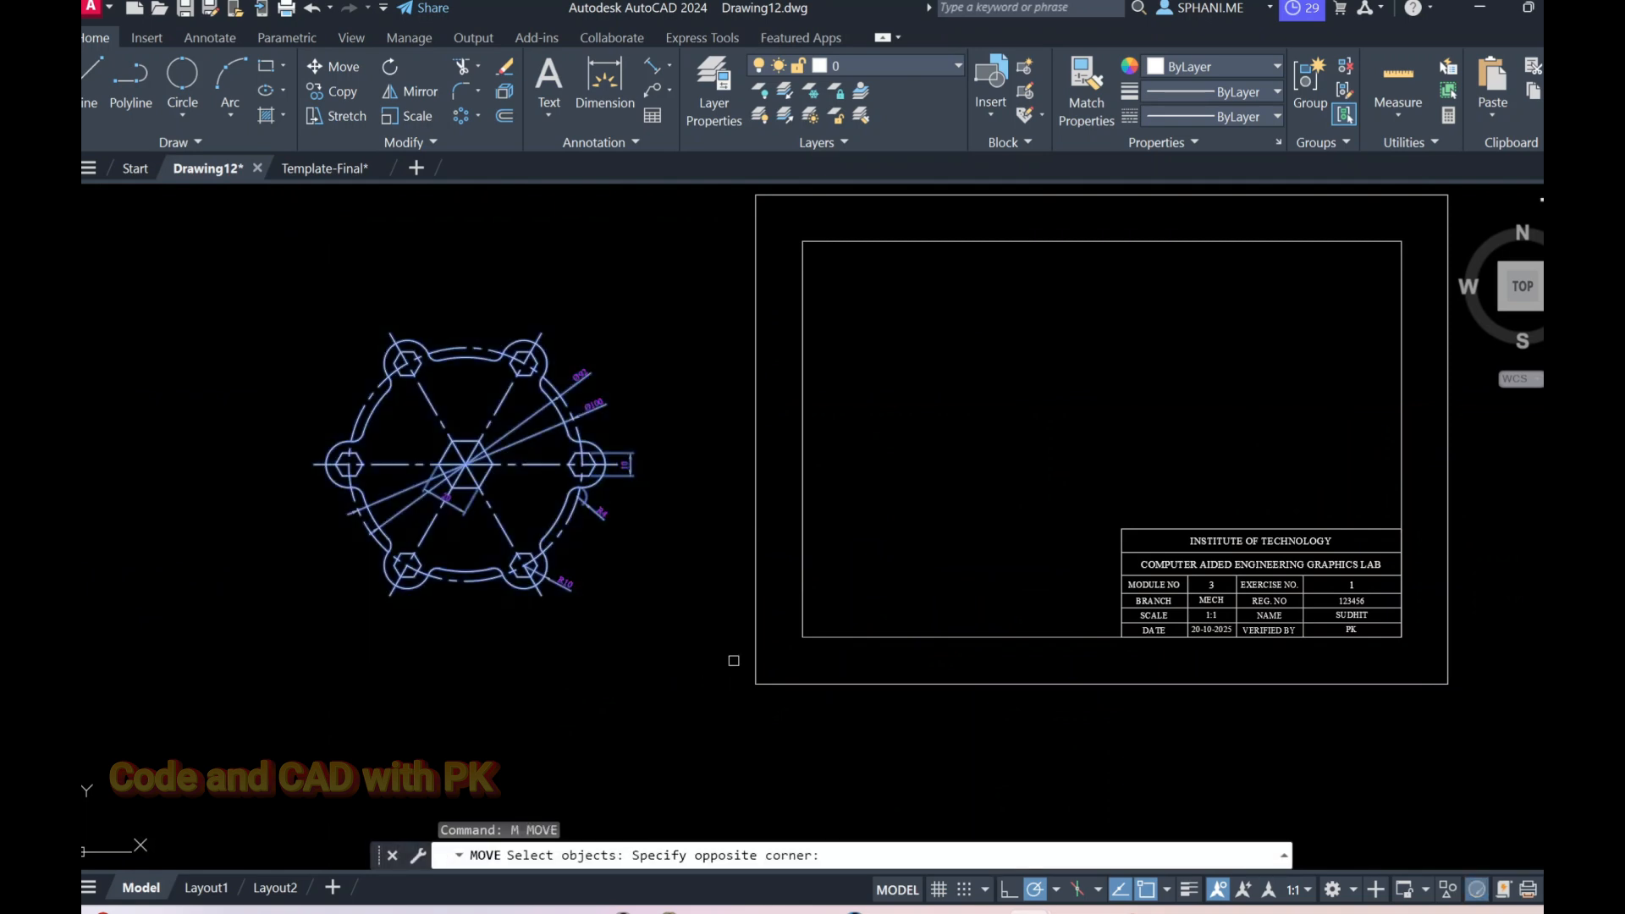
left_click(538, 696)
left_click(917, 610)
key("Return")
left_click(475, 675)
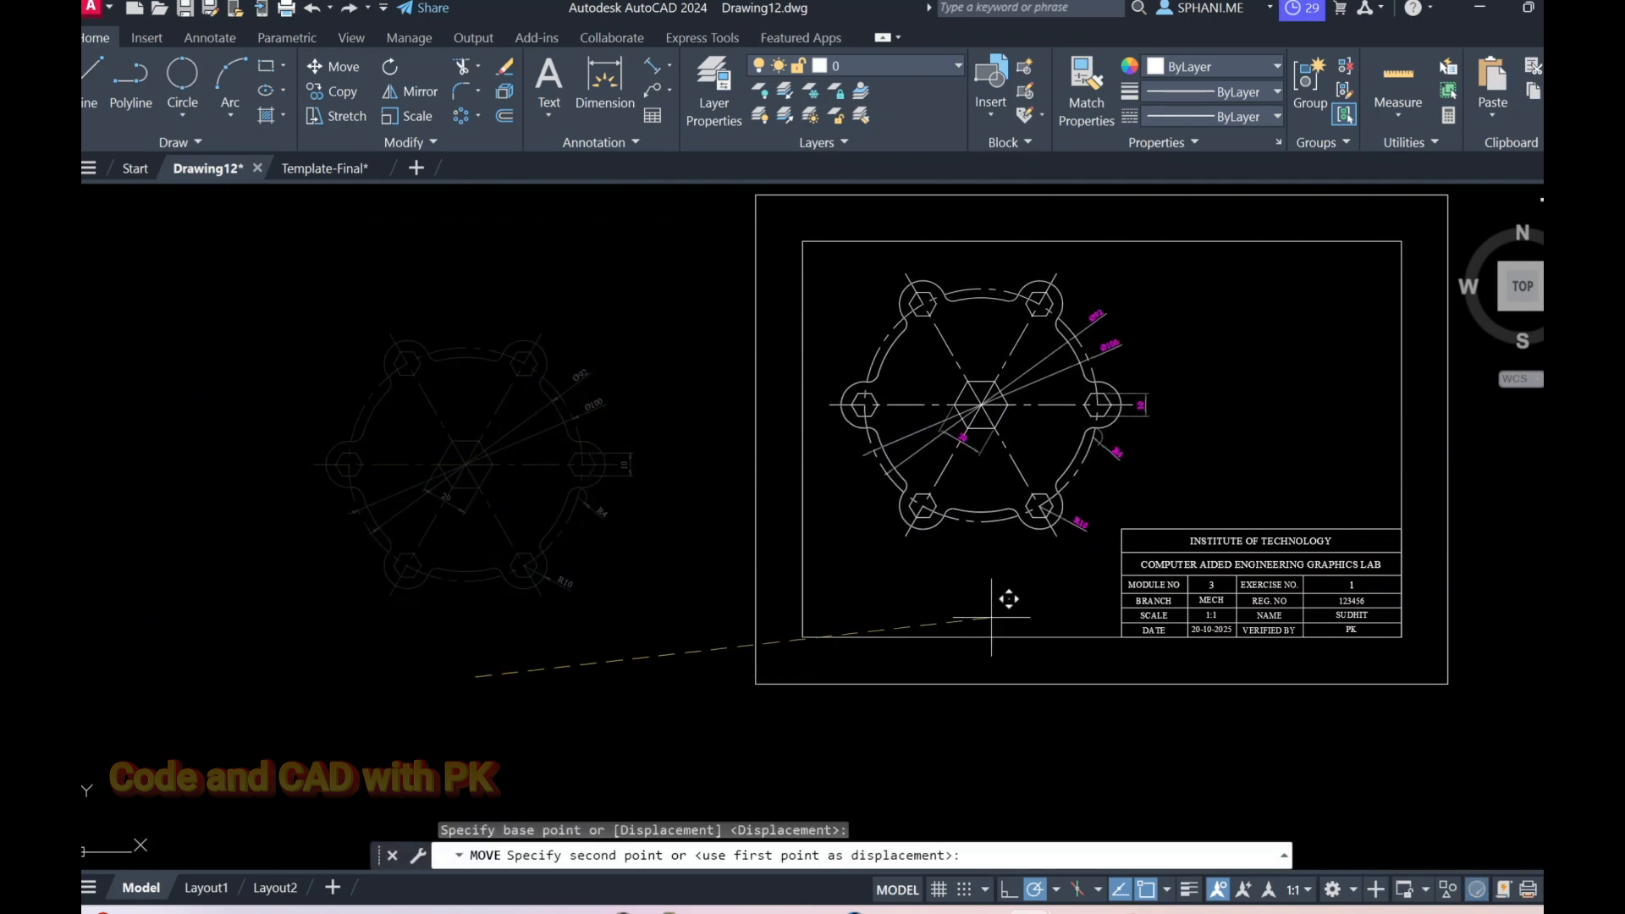
left_click(970, 624)
Set the Exercise No. entry in the title block to 4.
type("z")
key("Return")
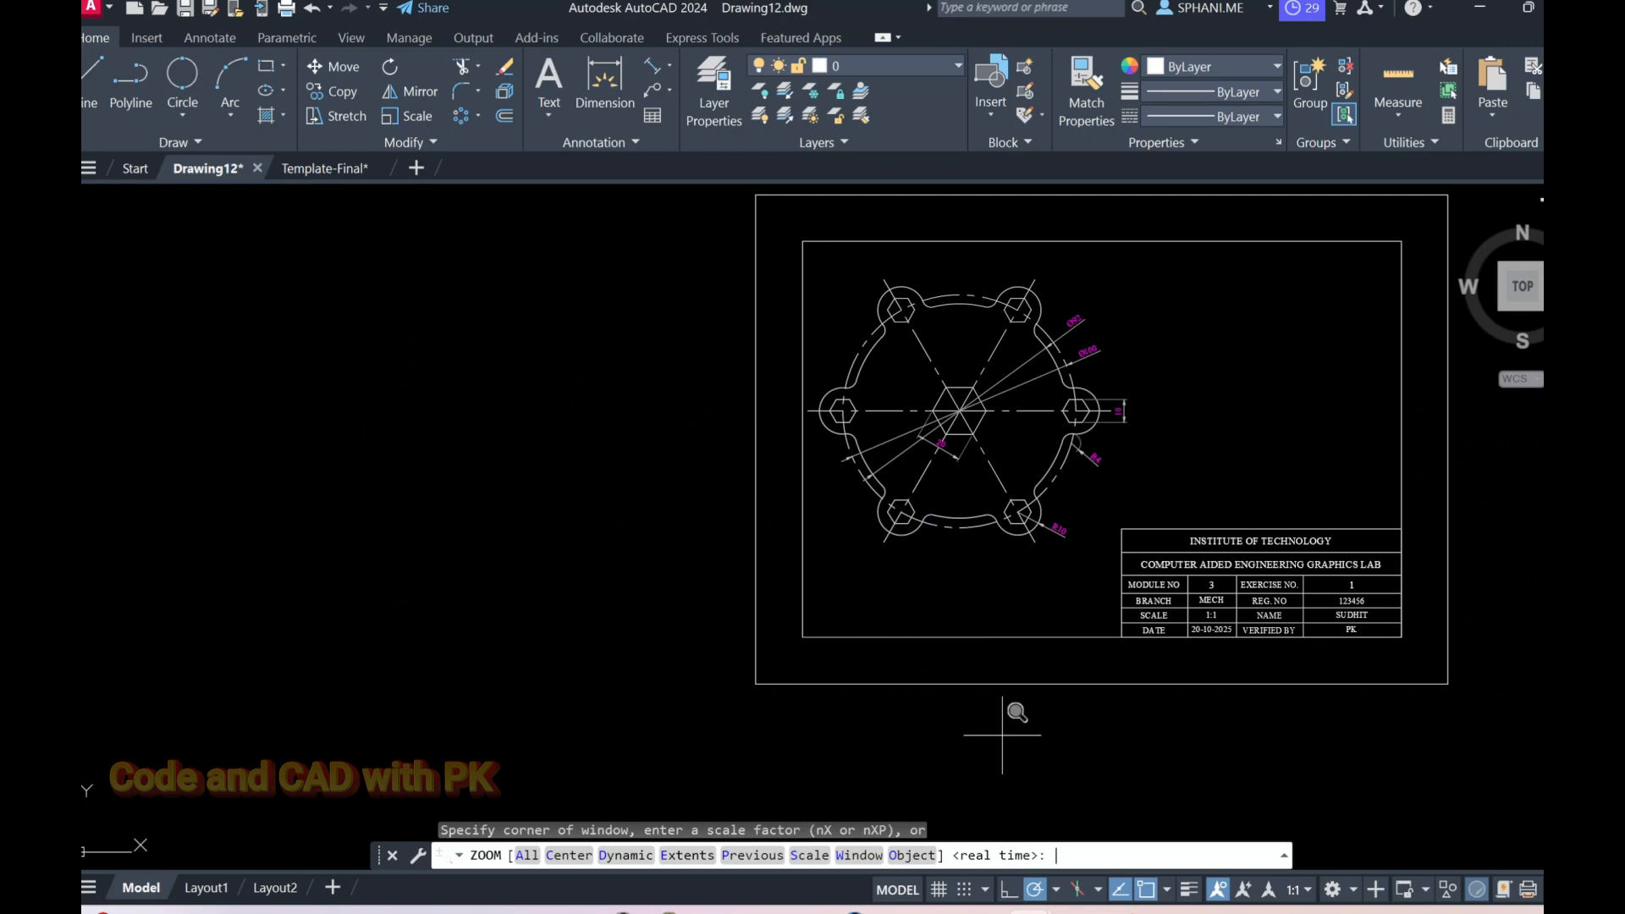
type("e")
key("Return")
key("Return")
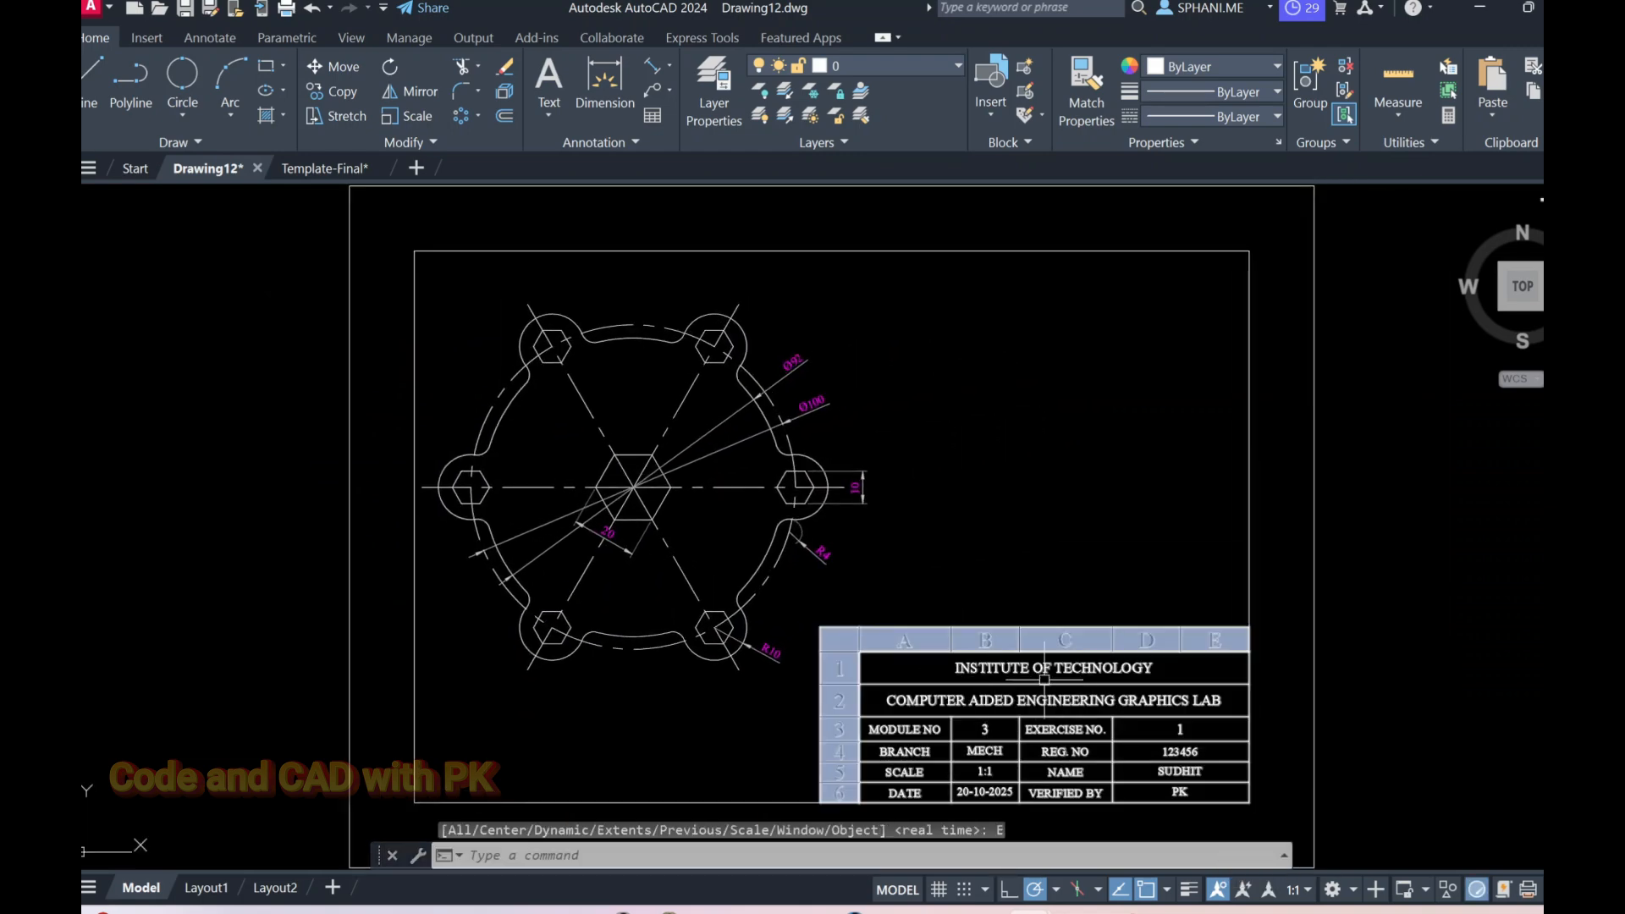
scroll(1046, 743, "up", 2)
middle_click_drag(1046, 743, 970, 525)
scroll(927, 497, "up", 2)
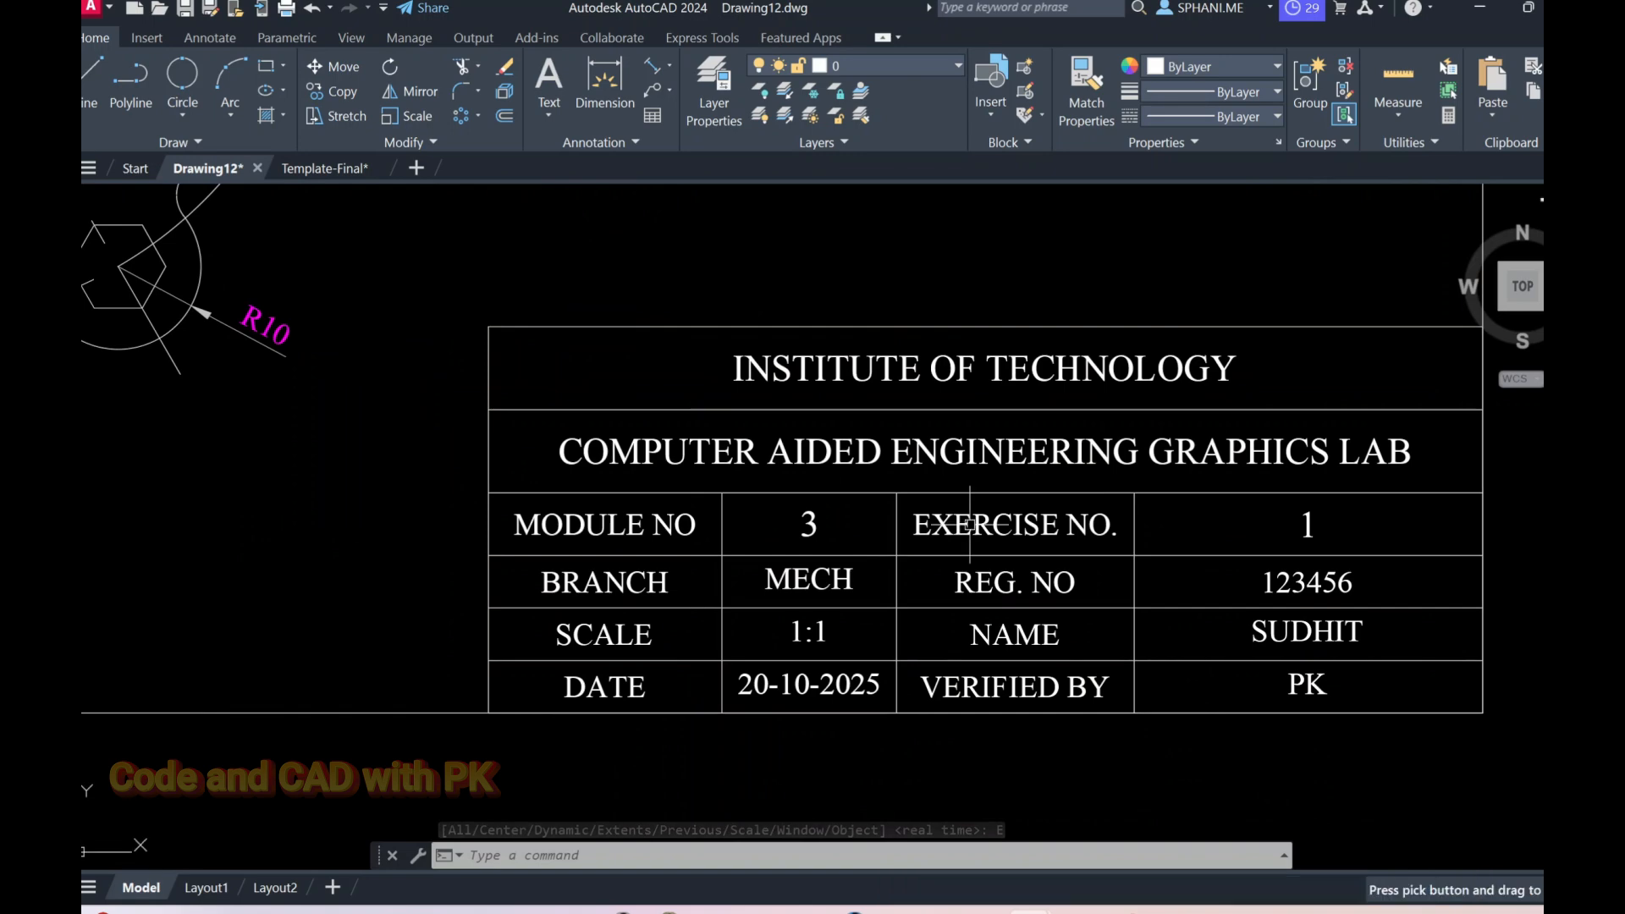
left_click(793, 514)
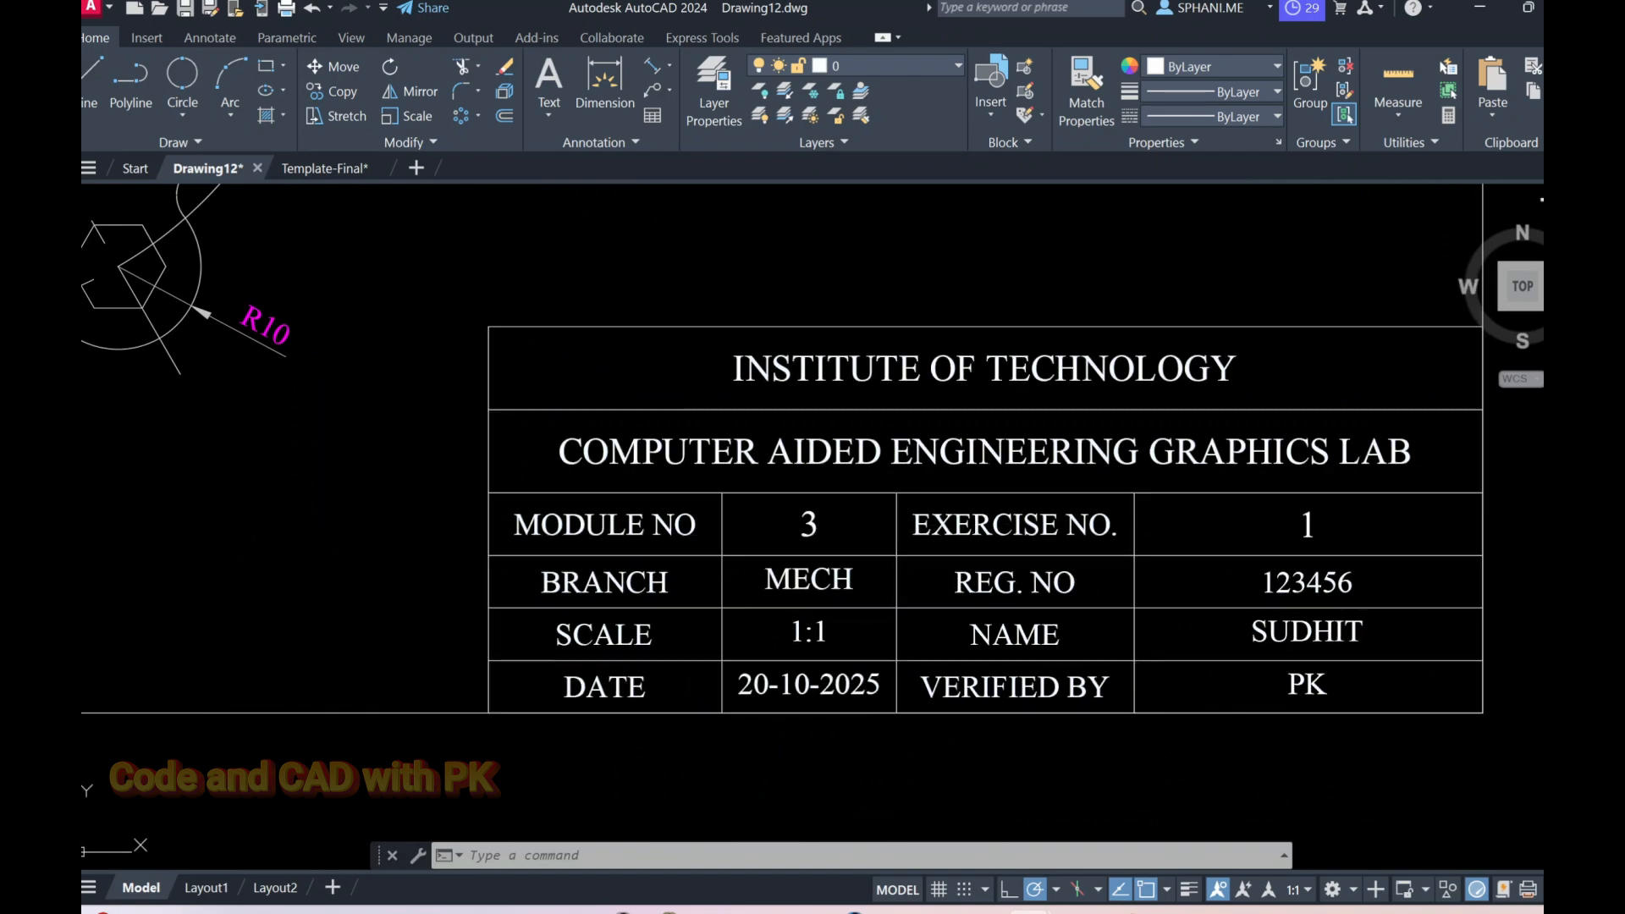
double_click(1311, 522)
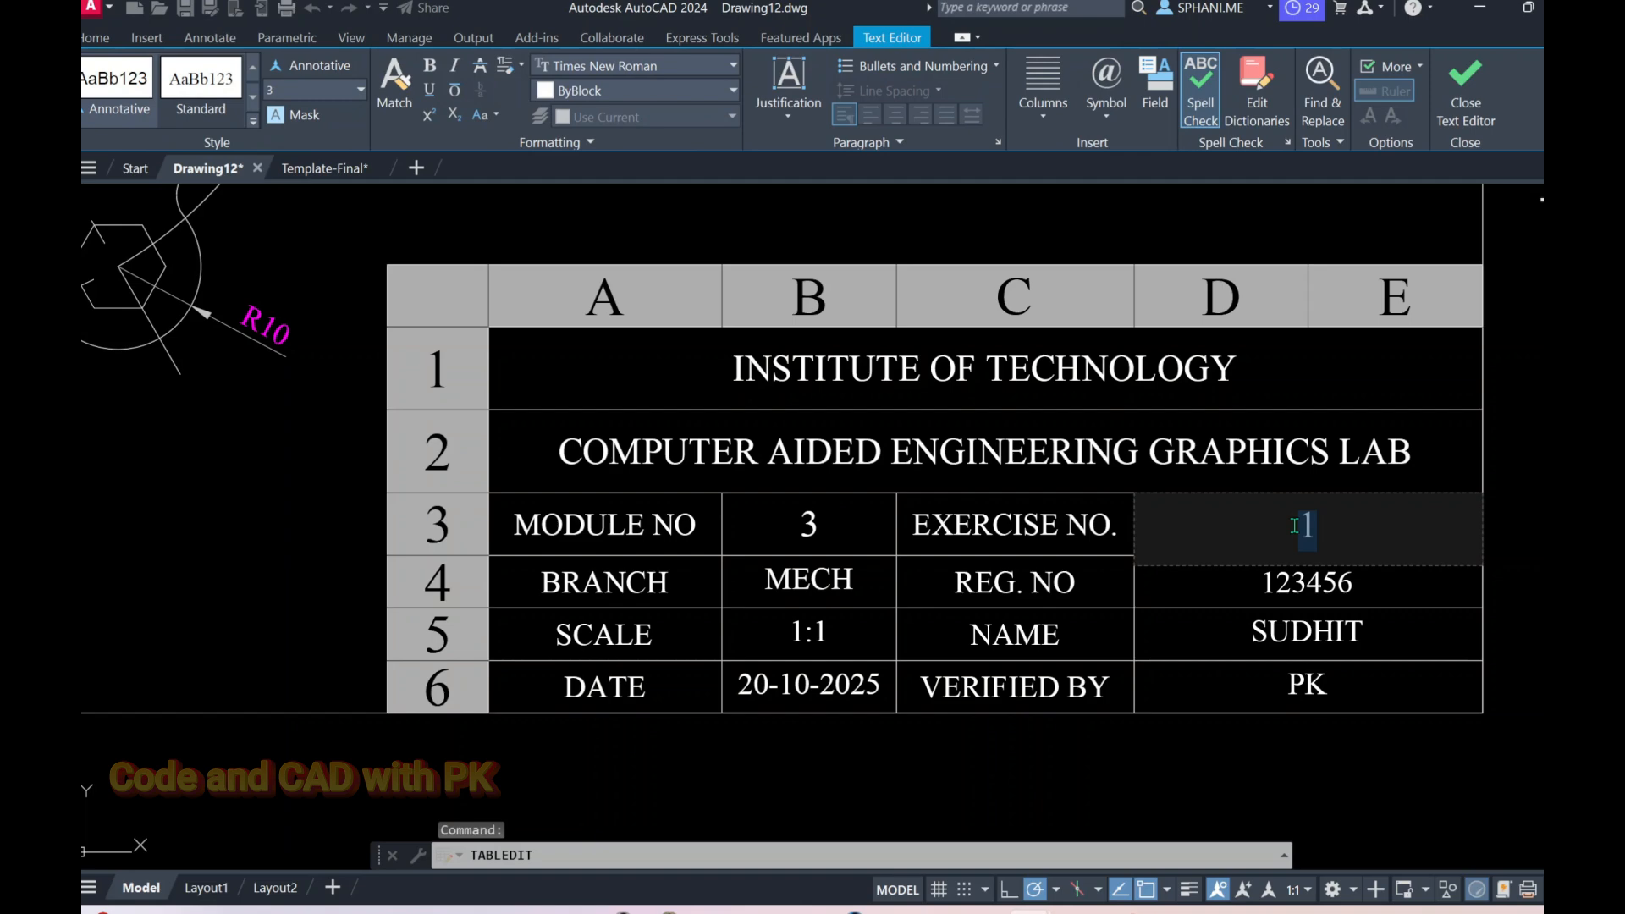
key("Return")
key("Return")
left_click(885, 773)
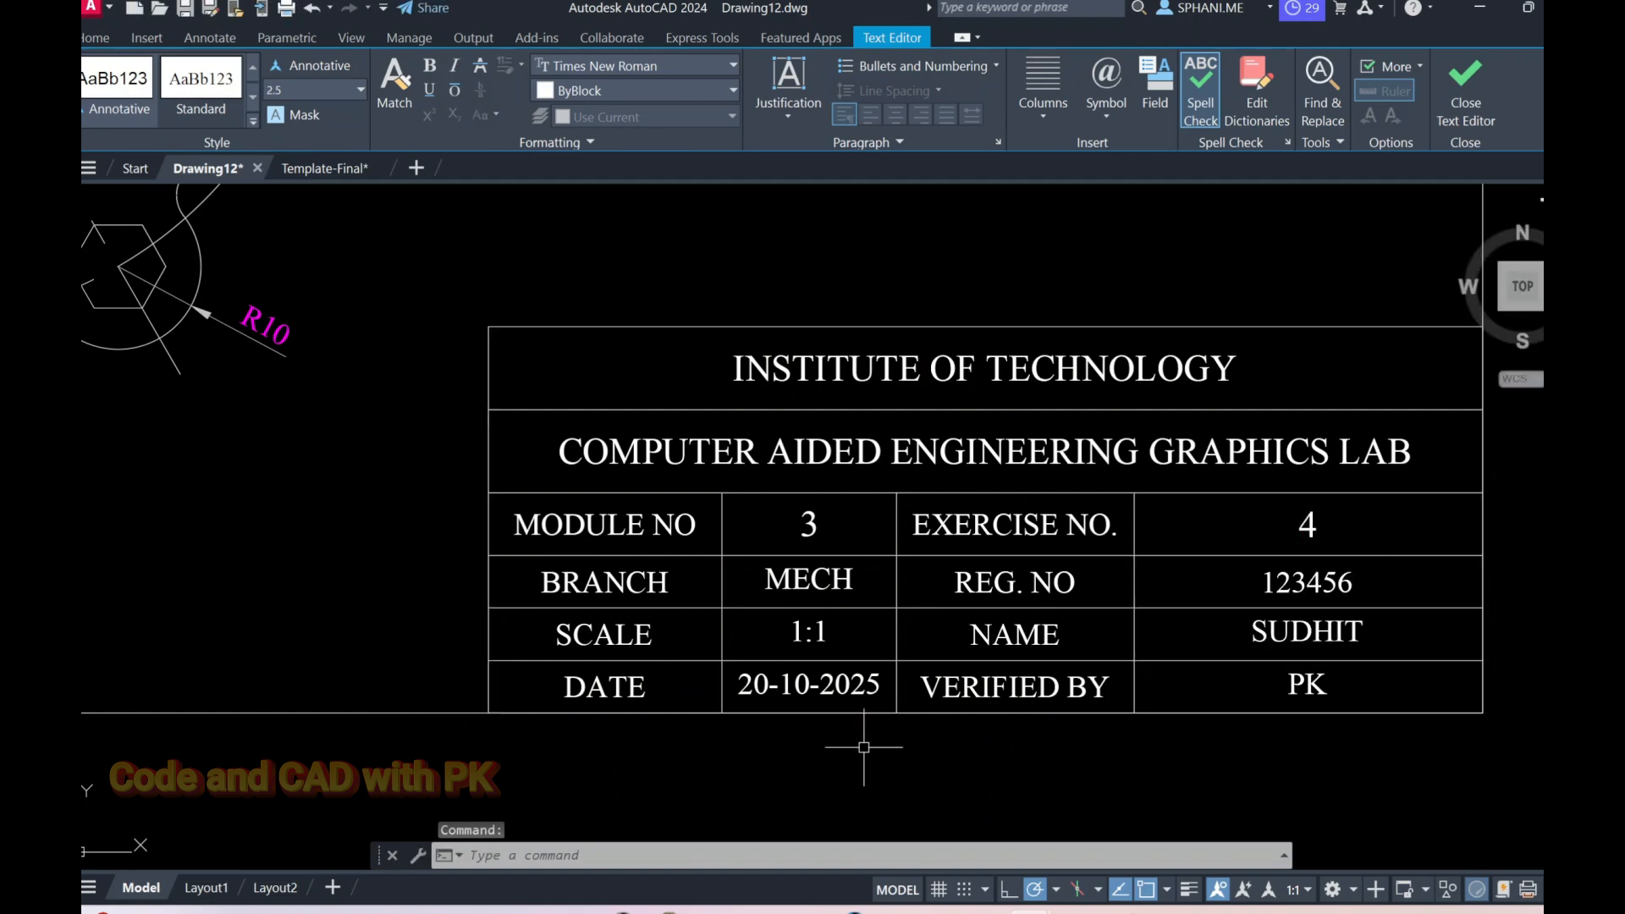
Set the Branch entry in the title block to CSE.
left_click(823, 684)
left_click(809, 627)
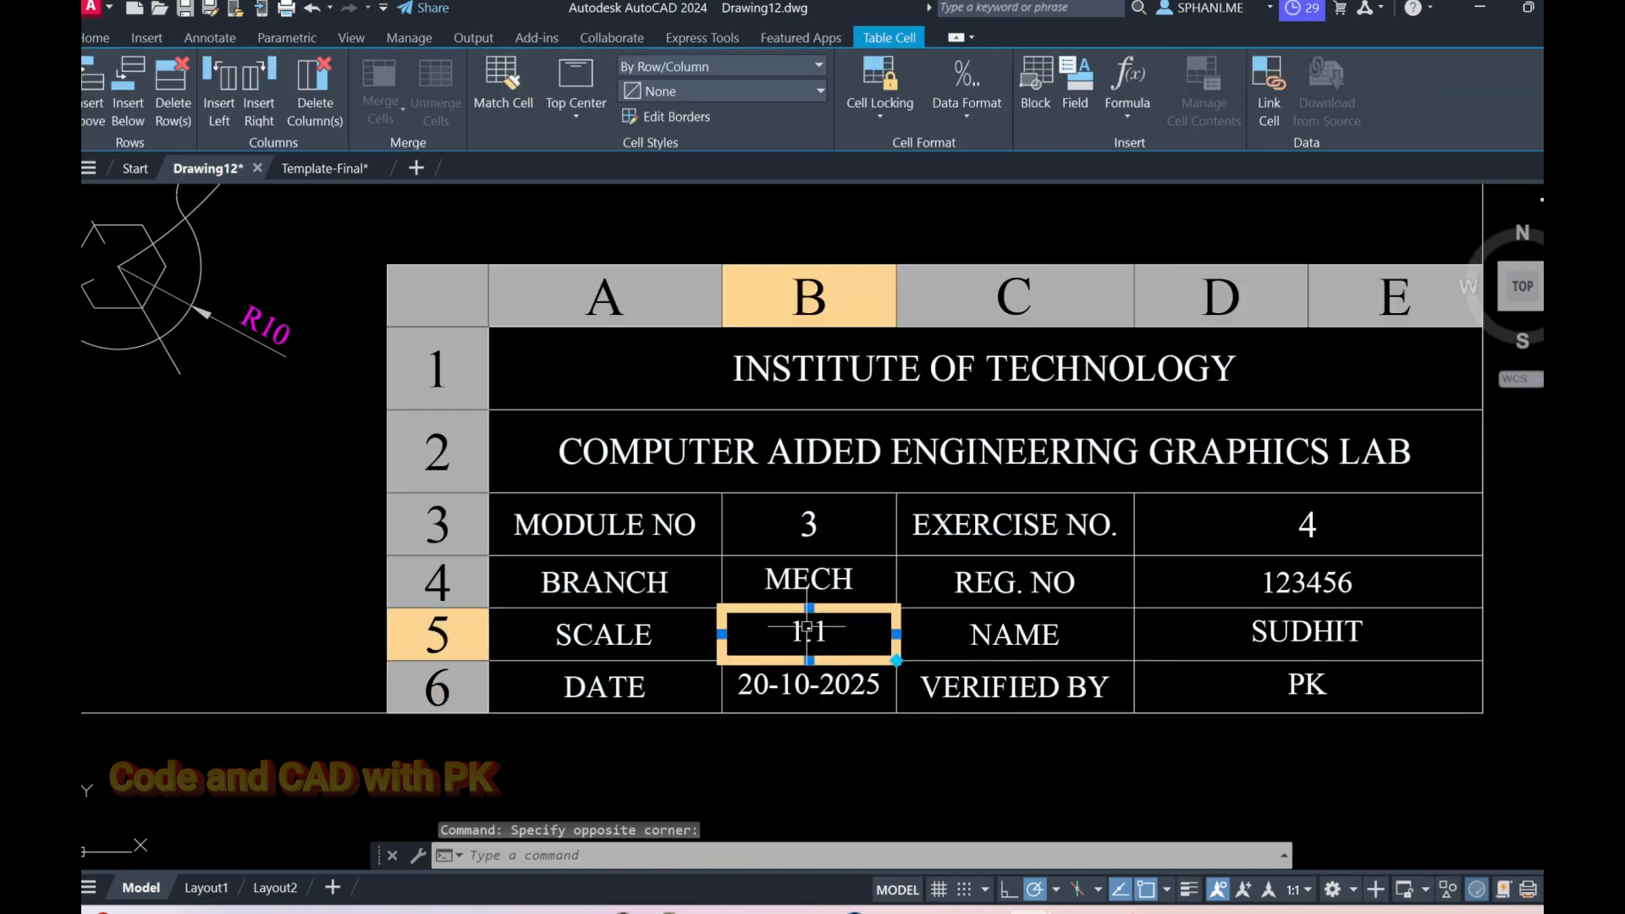
double_click(822, 577)
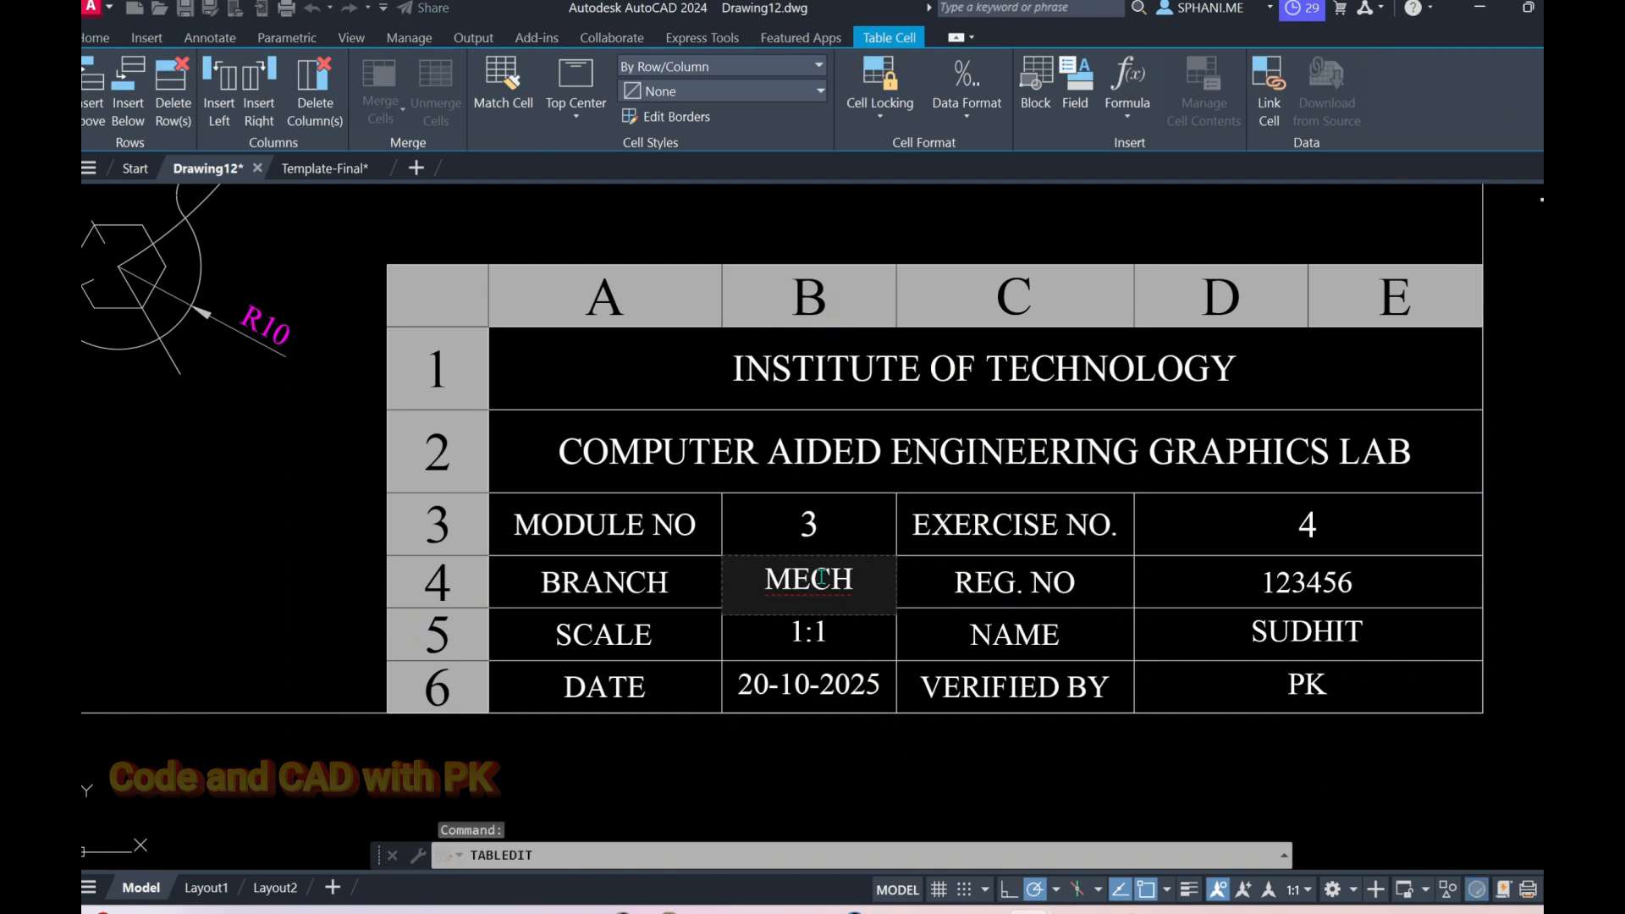
left_click_drag(881, 591, 768, 595)
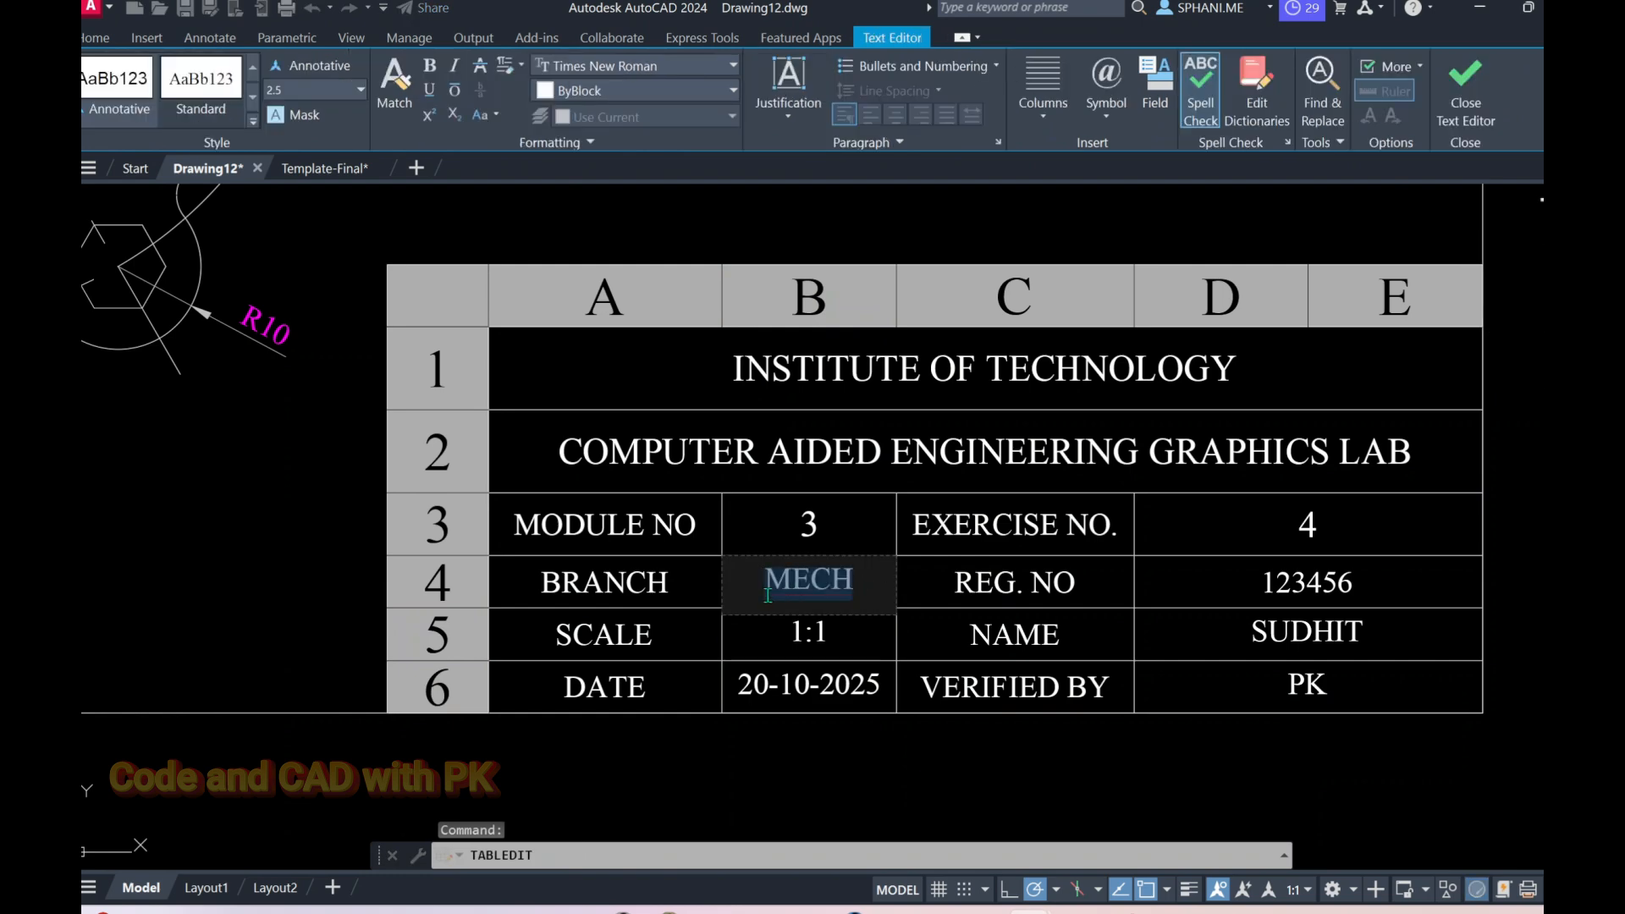
type("CSE")
left_click(1302, 730)
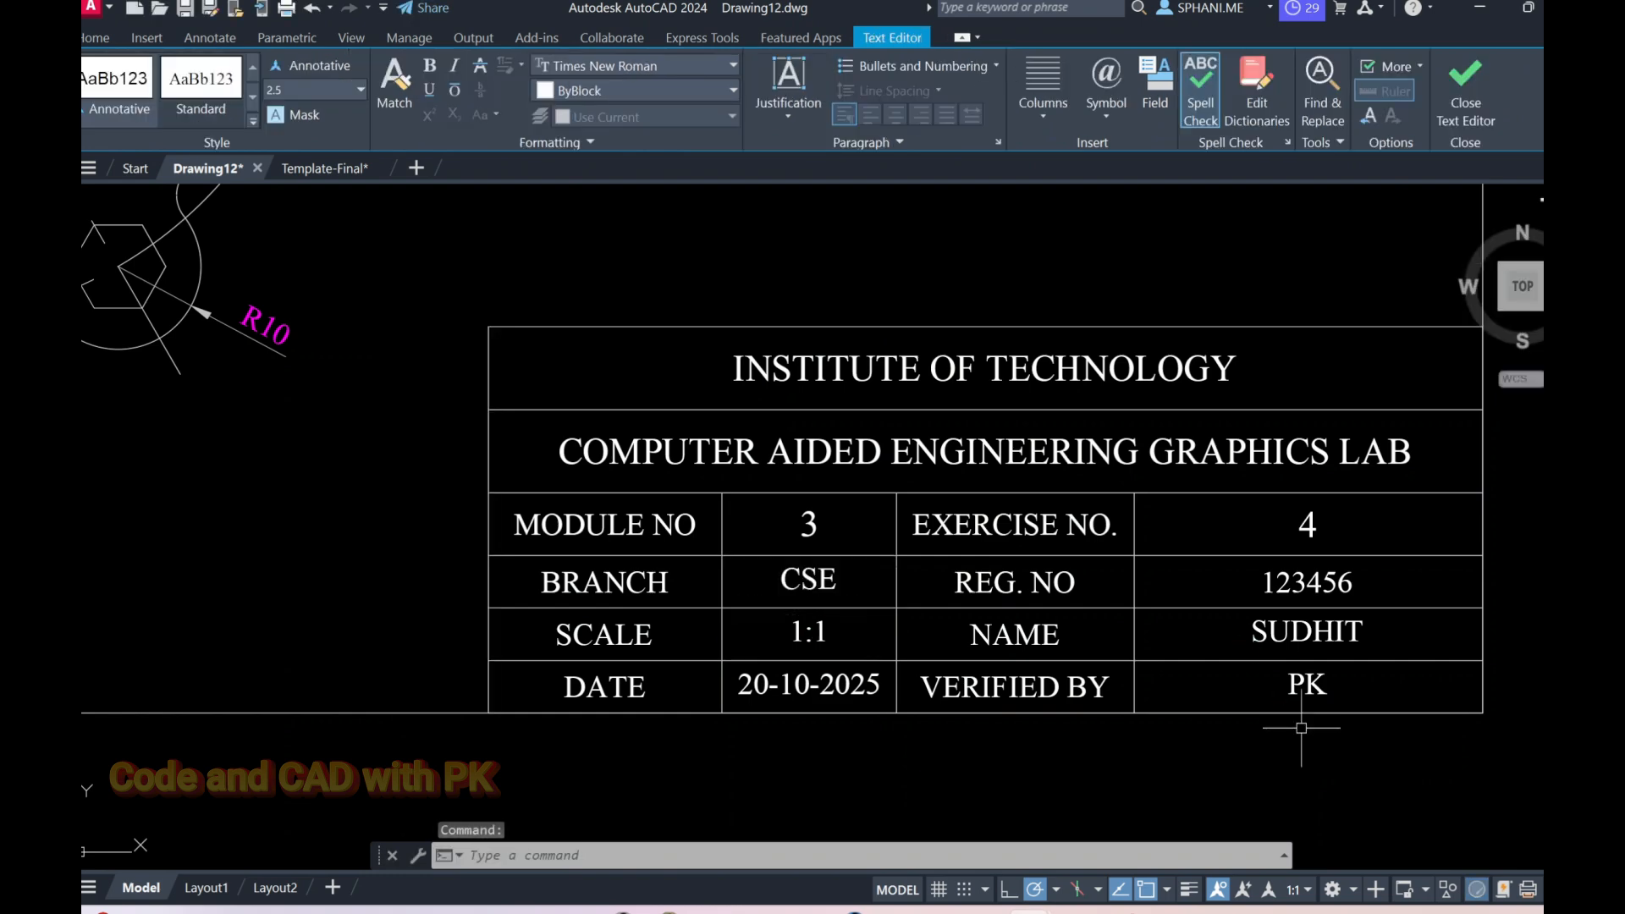
Fit the completed sheet in the model view and switch to Layout1.
type("z")
key("Return")
type("e")
key("Return")
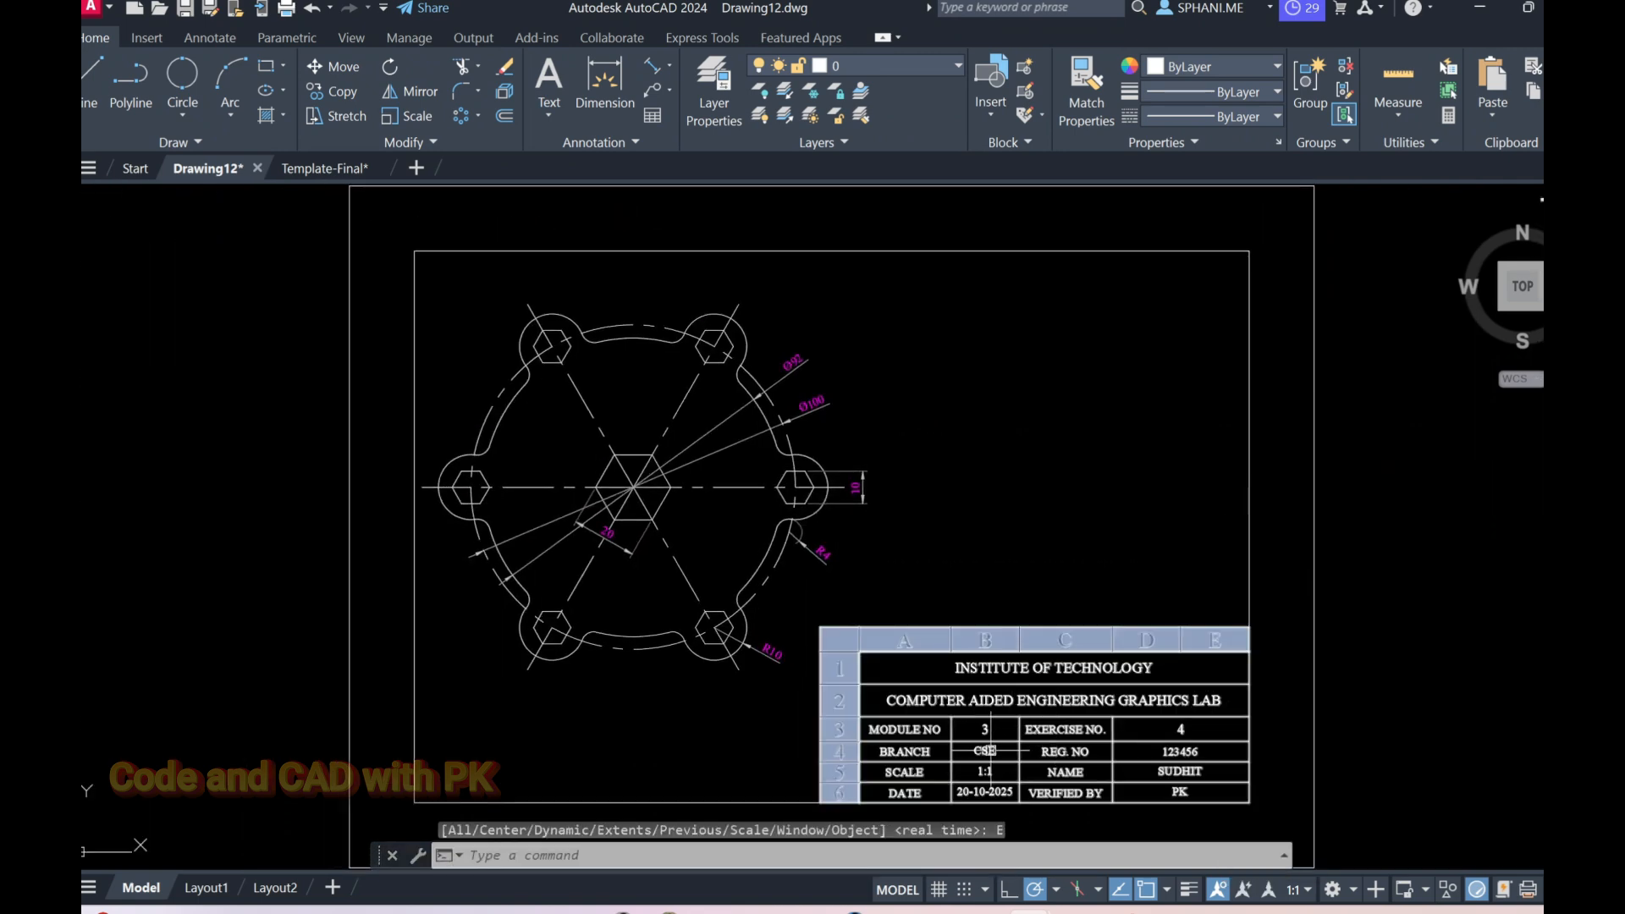
scroll(977, 577, "down", 3)
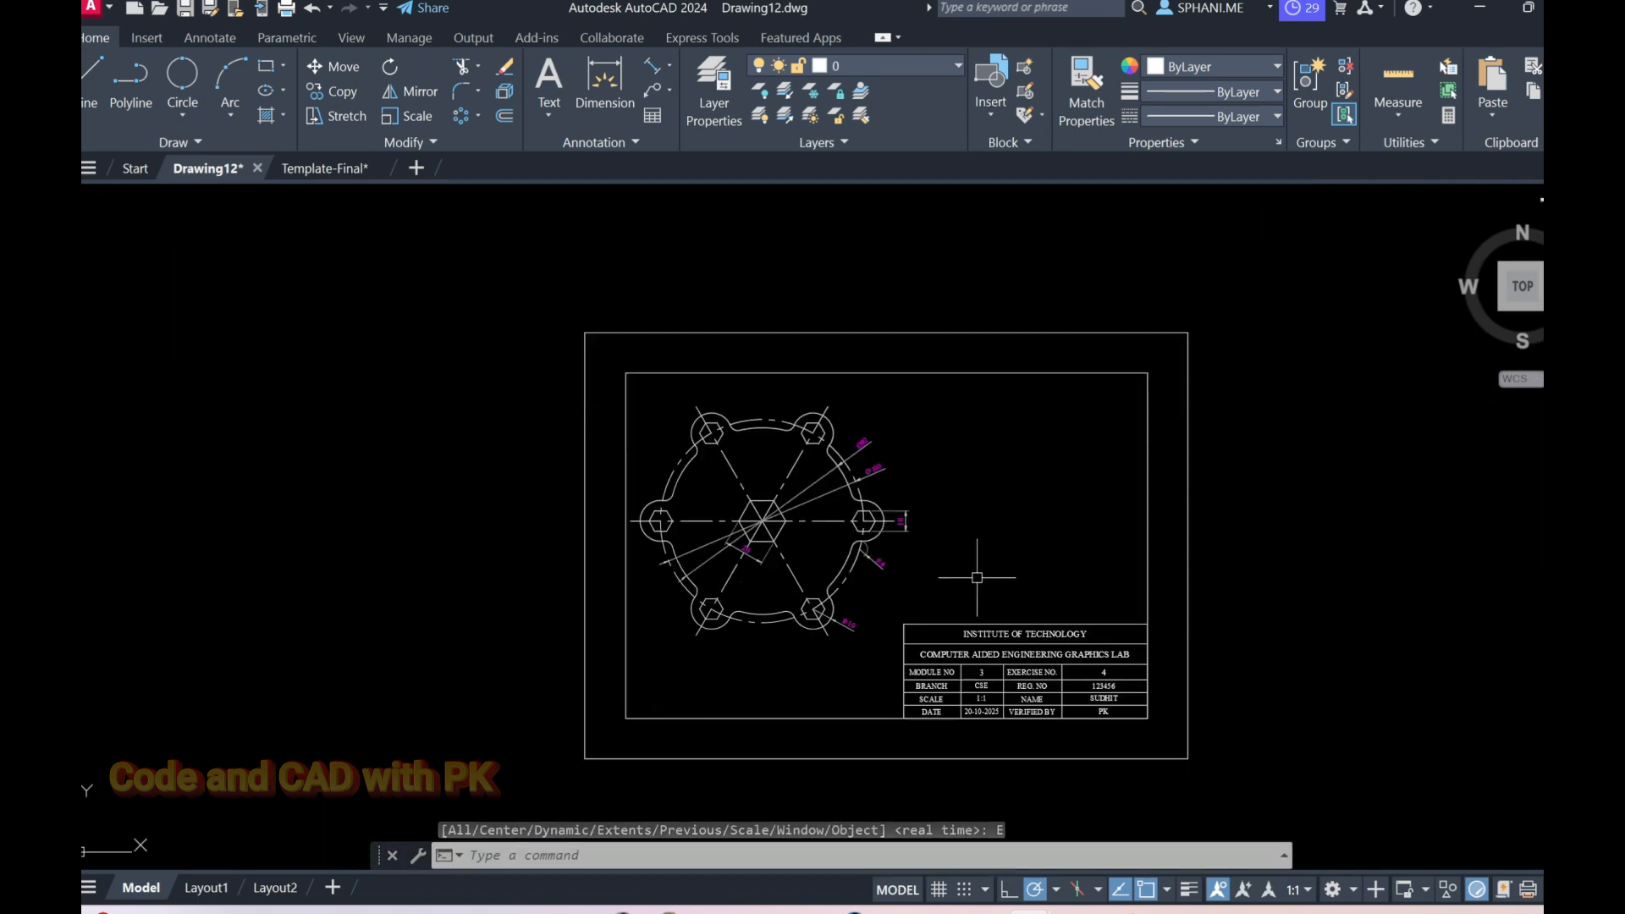
scroll(977, 577, "up", 3)
type("z")
key("Return")
type("e")
key("Return")
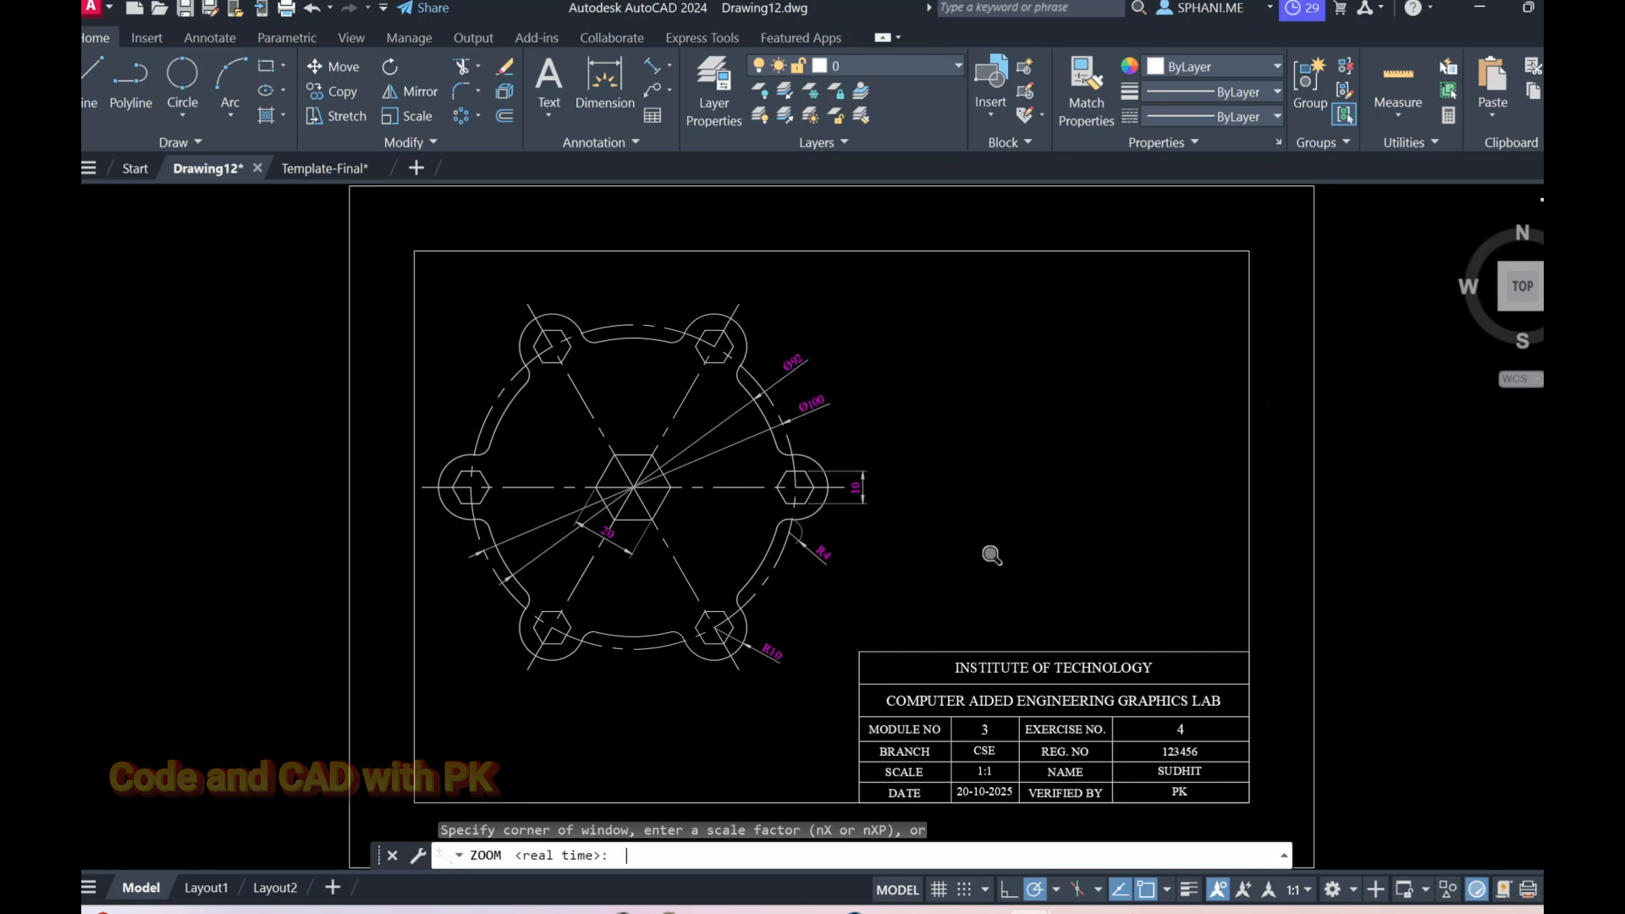
left_click(216, 895)
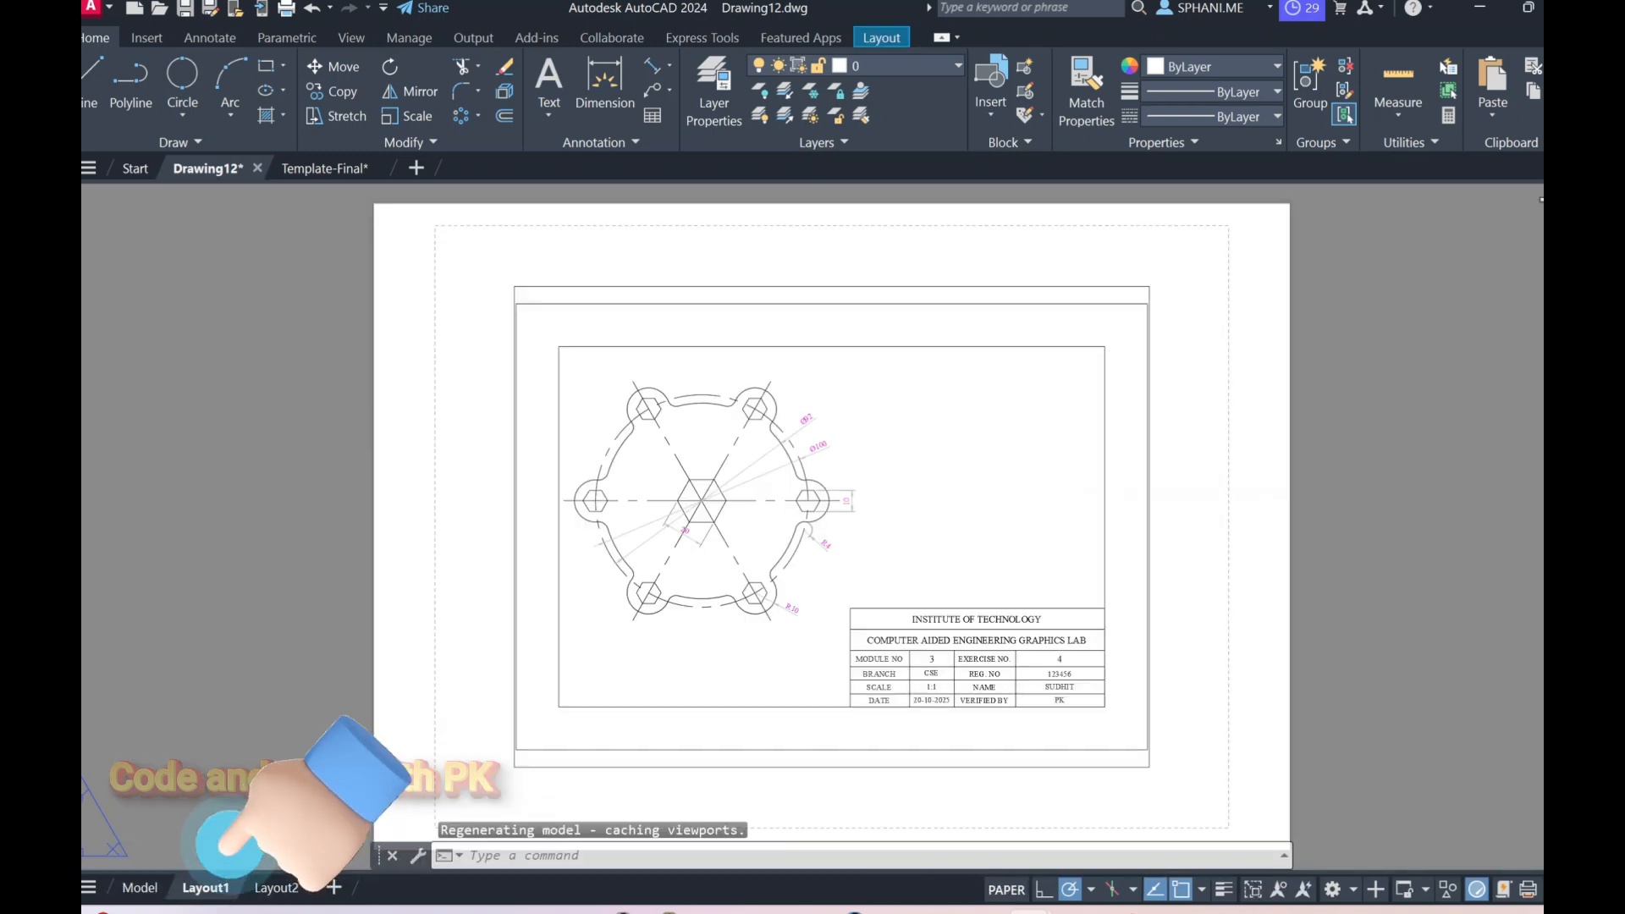
Activate model space inside the Layout1 viewport and zoom it to the drawing's extents.
left_click(615, 698)
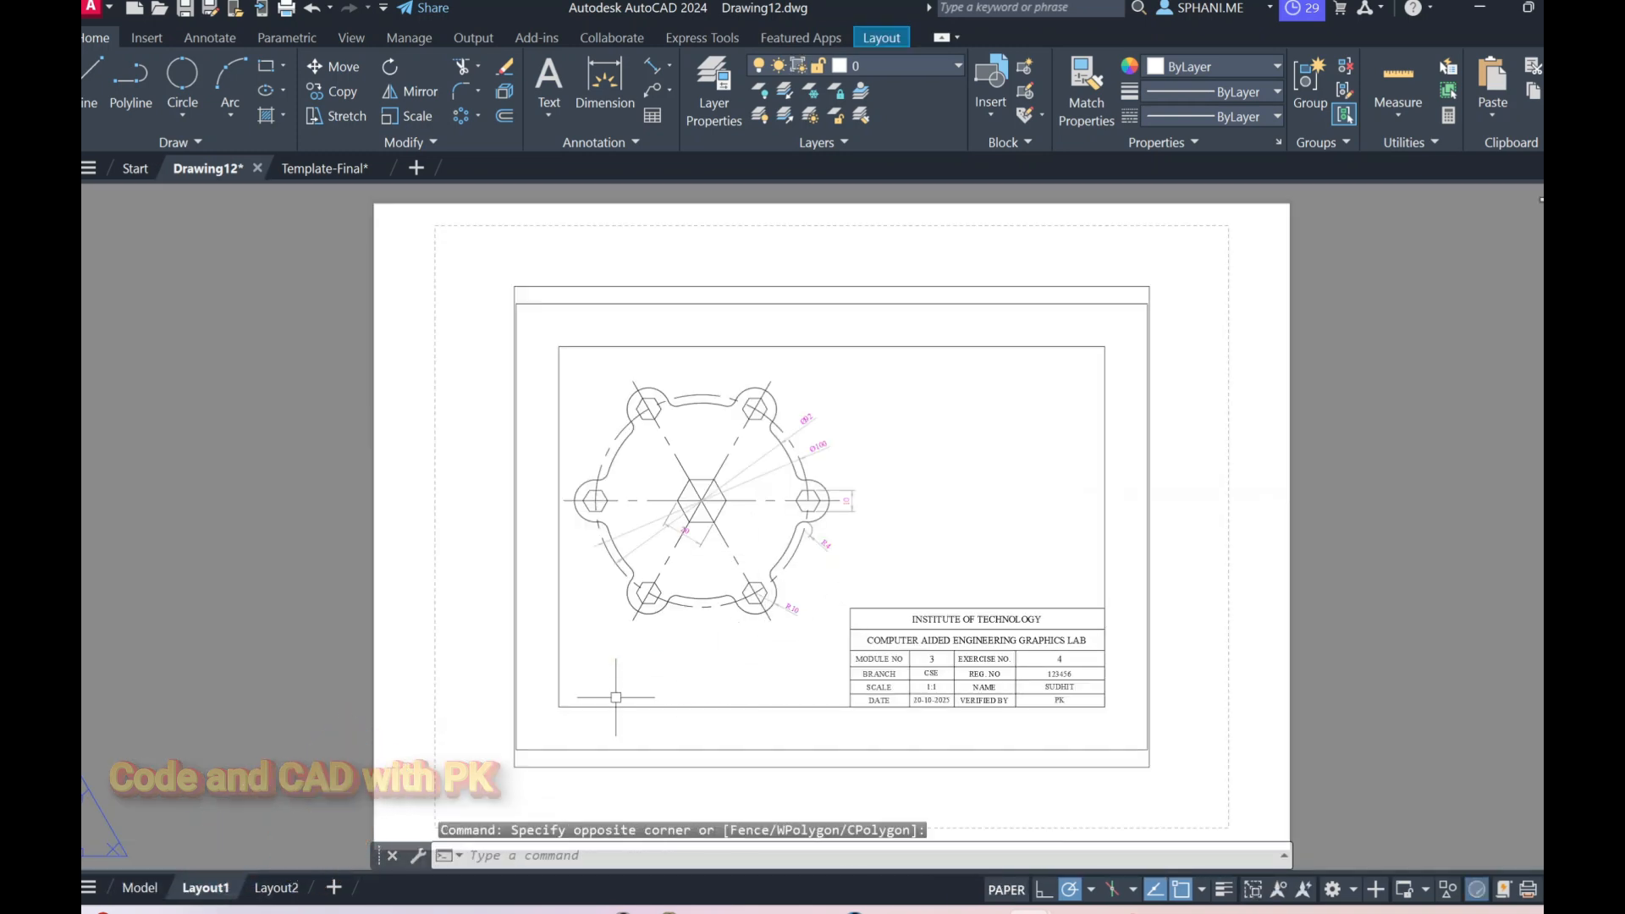
scroll(699, 550, "up", 4)
scroll(699, 550, "down", 6)
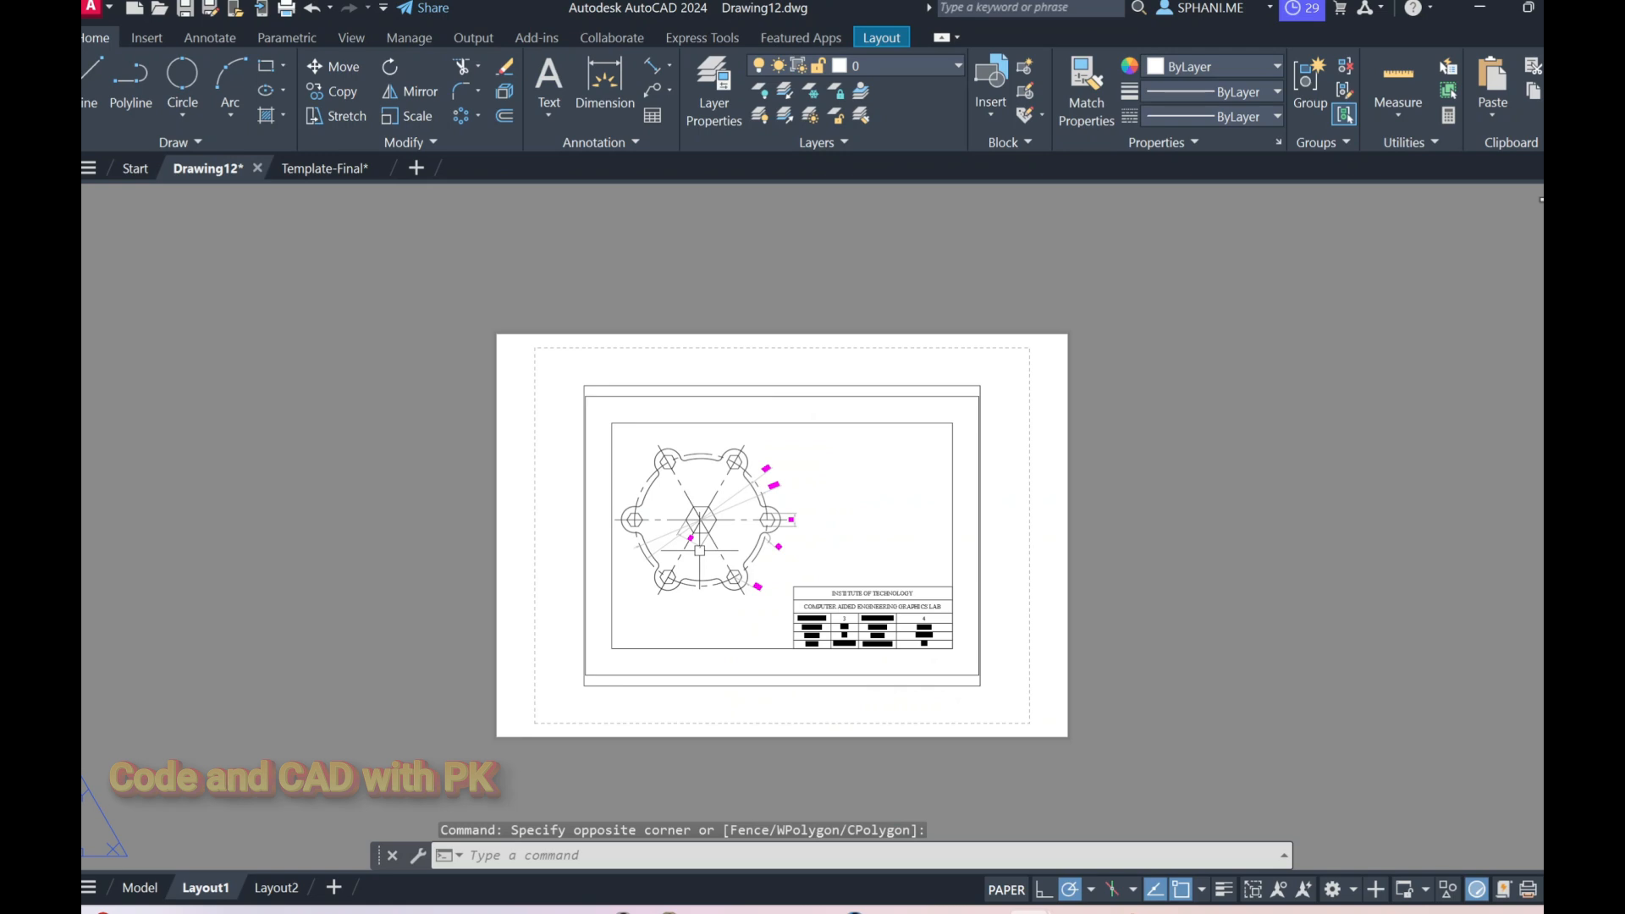
scroll(699, 550, "up", 2)
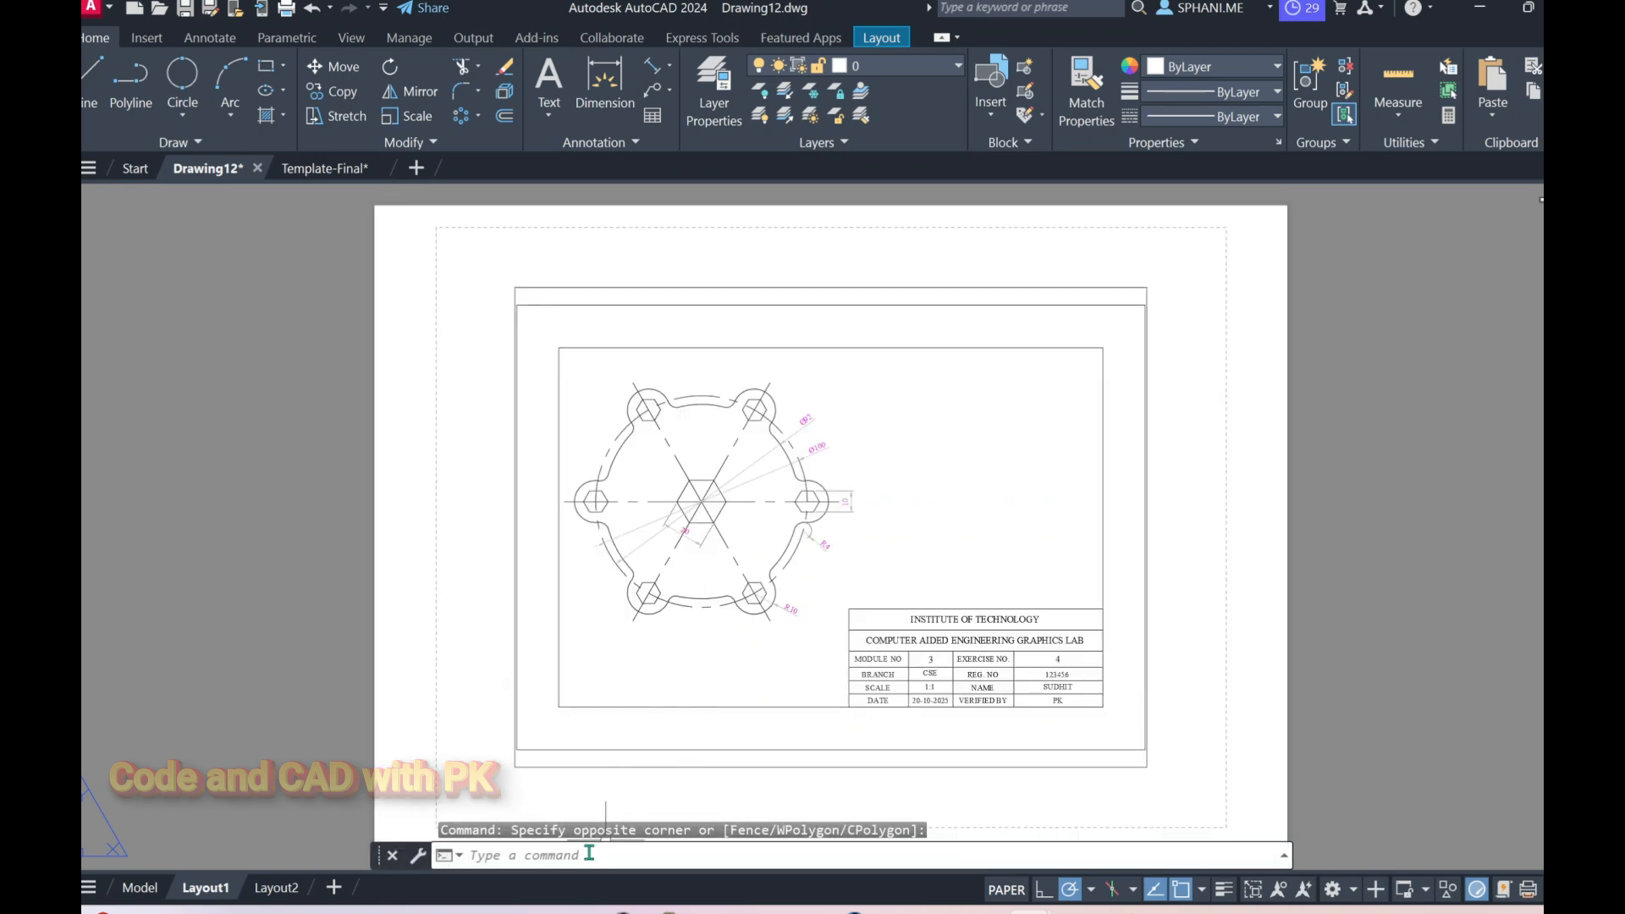
type("MS")
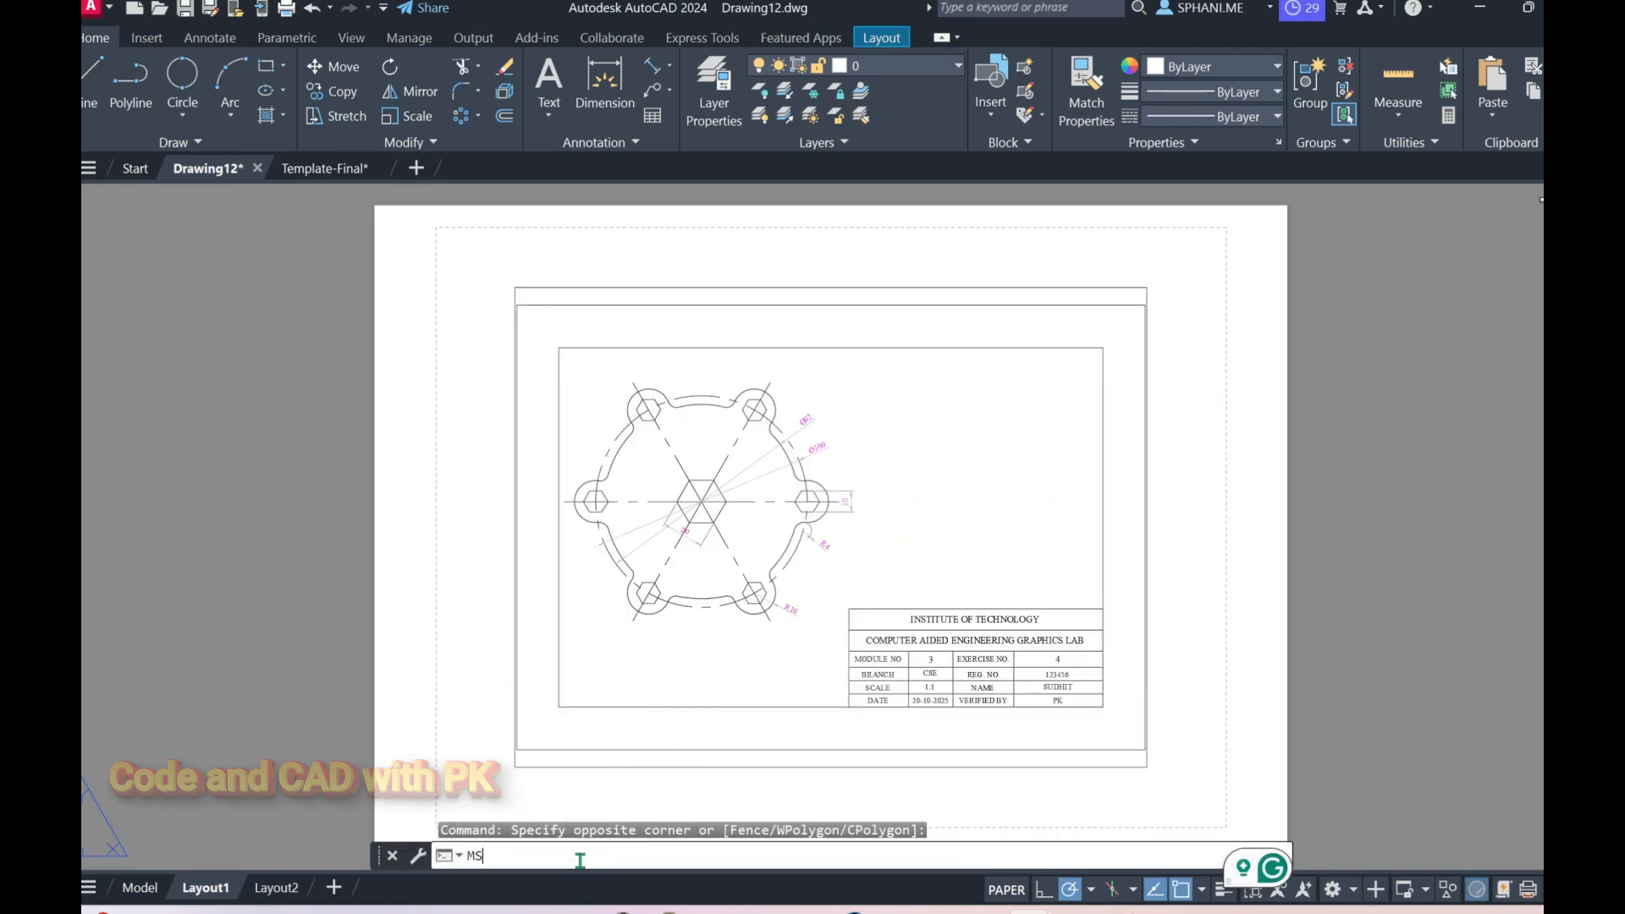
key("Return")
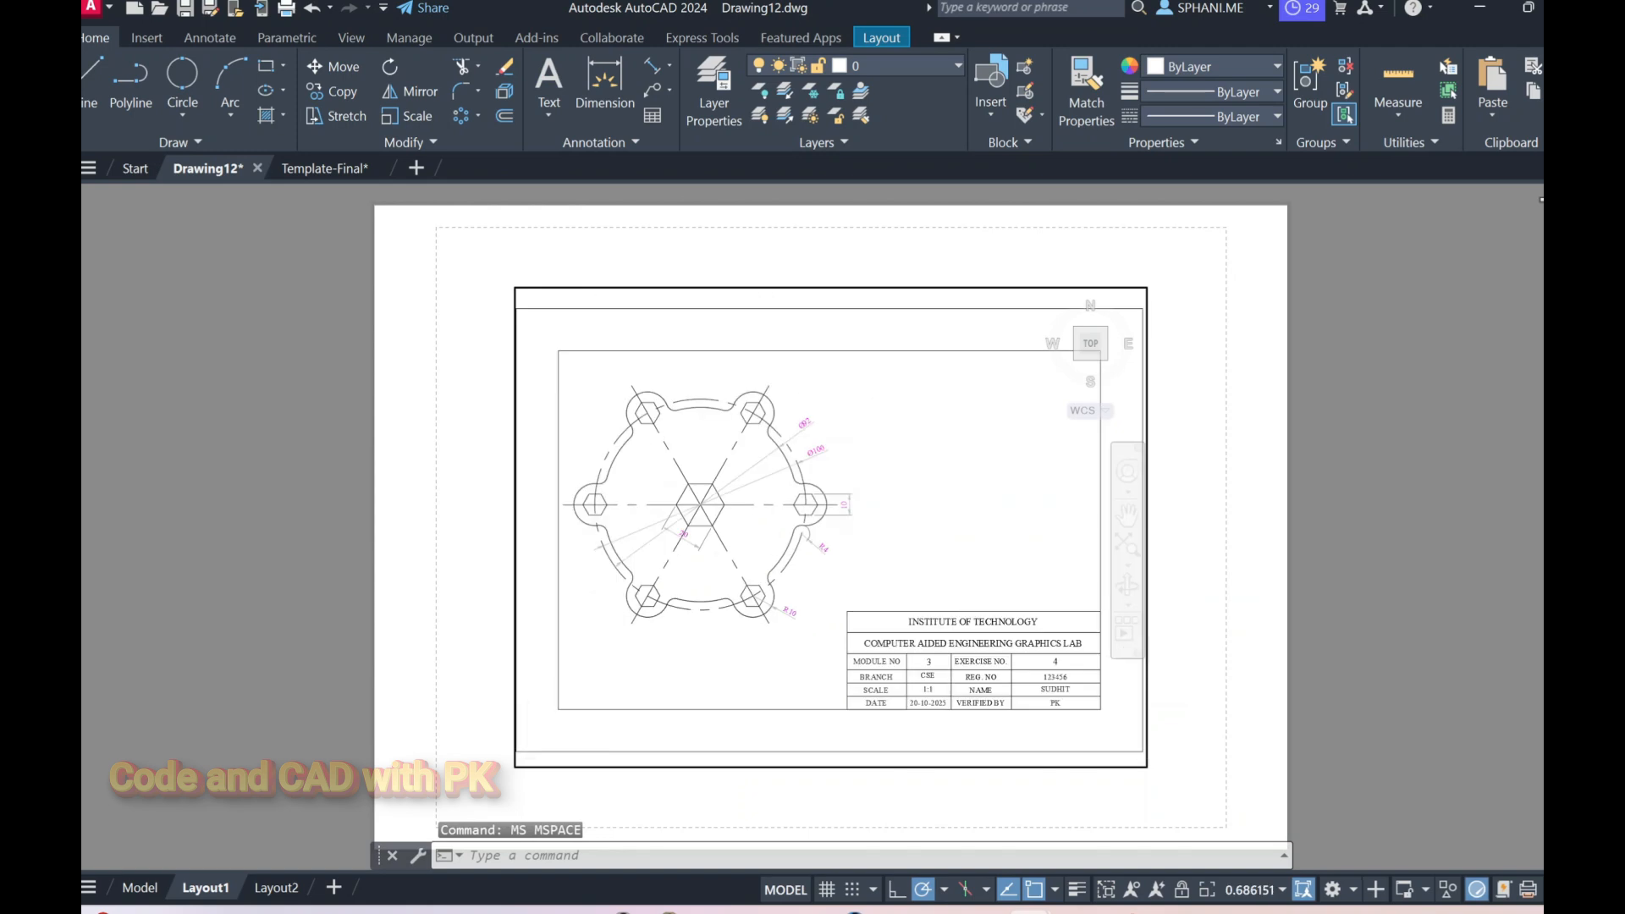
scroll(753, 557, "down", 2)
type("z")
key("Return")
type("e")
key("Return")
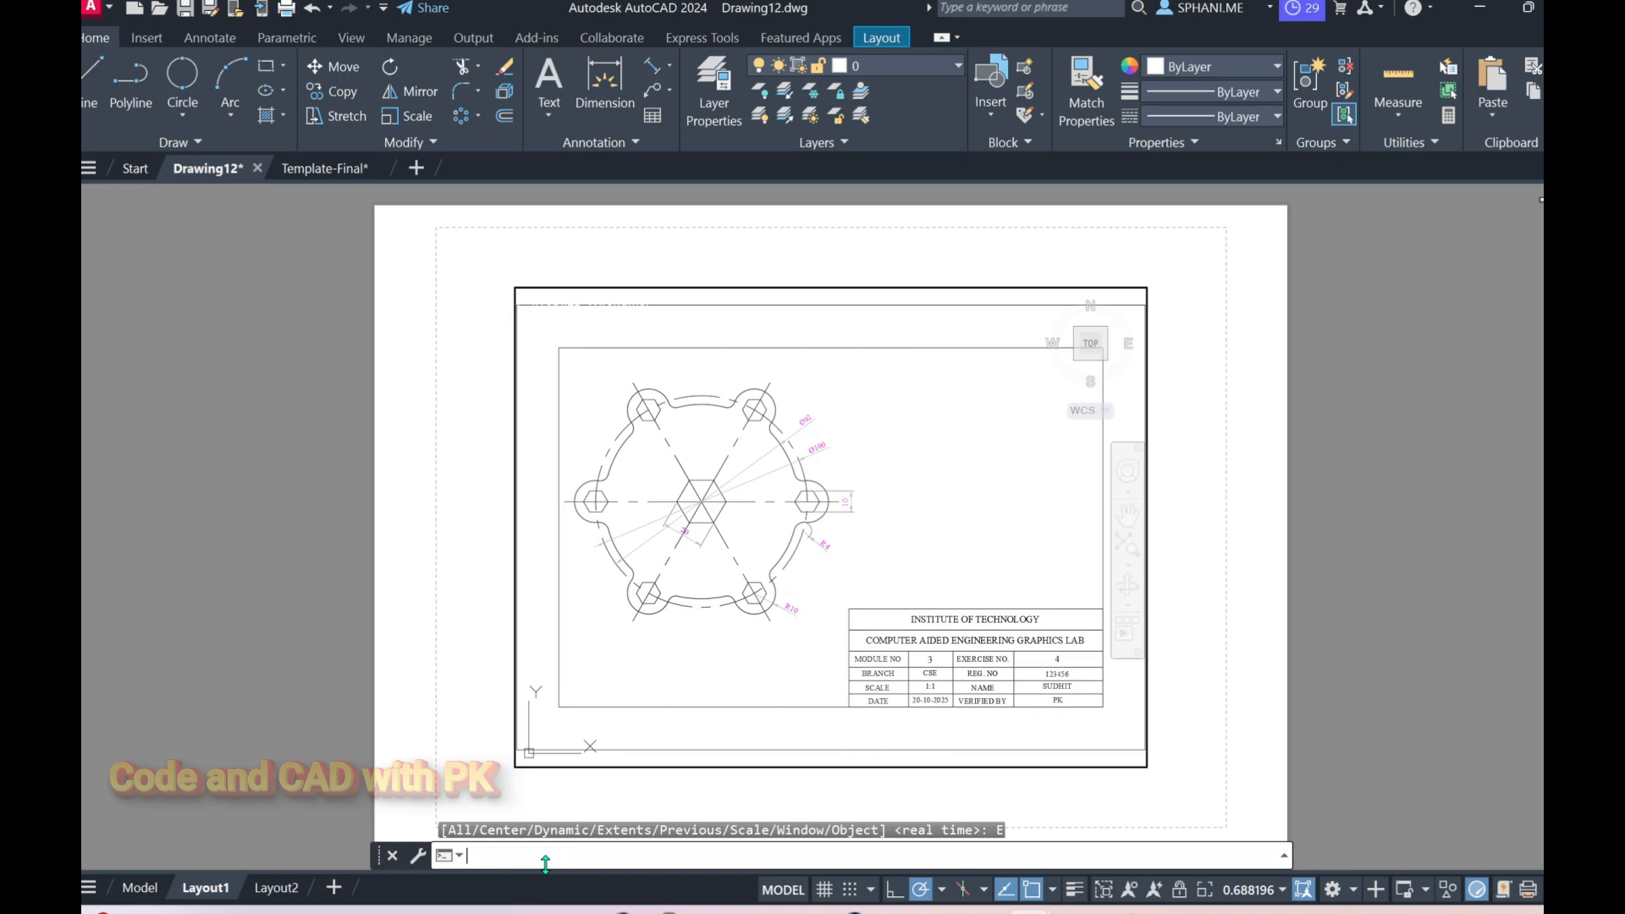
Return Layout1 to paper space and fit the whole sheet in the view.
type("PS")
key("Return")
scroll(728, 554, "down", 6)
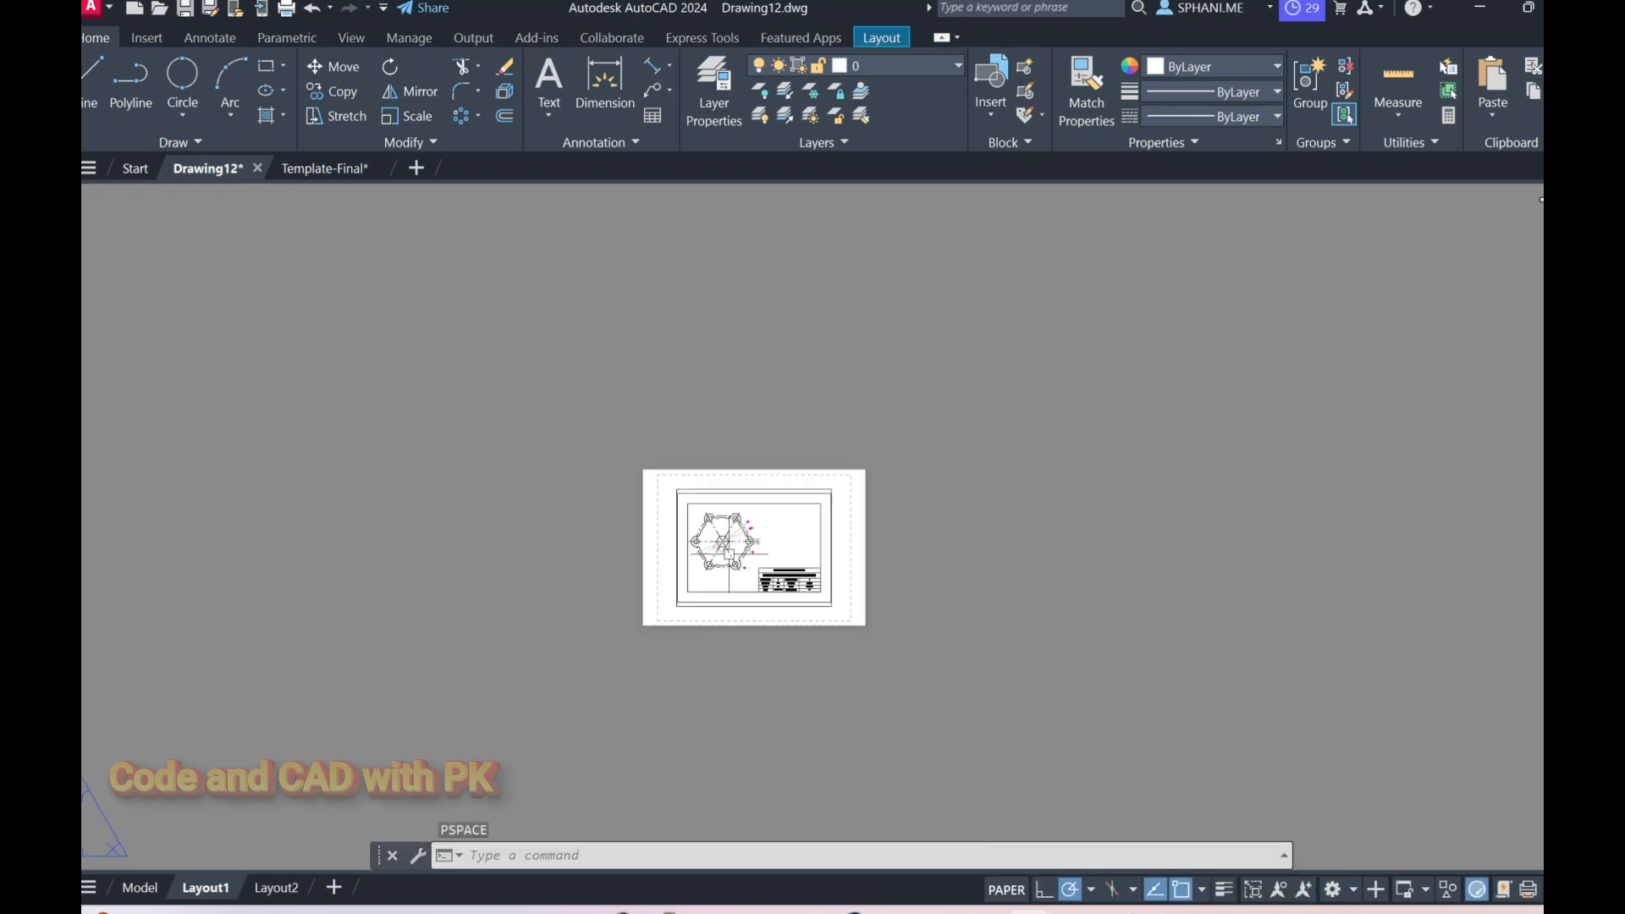
type("Z")
key("Return")
type("E")
key("Return")
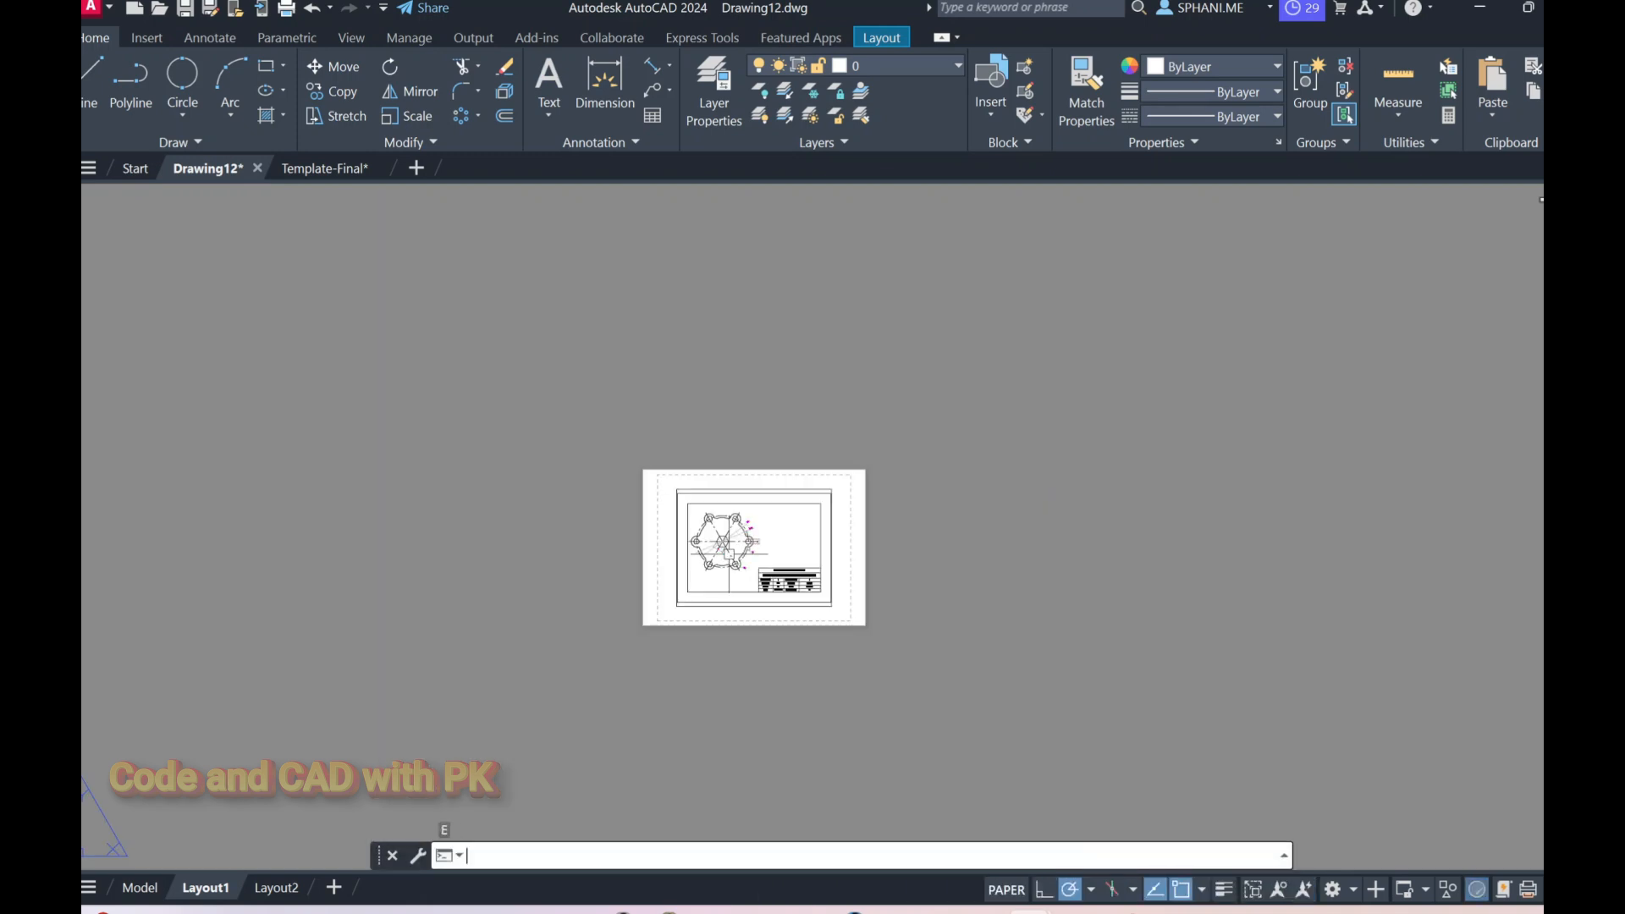
key("Escape")
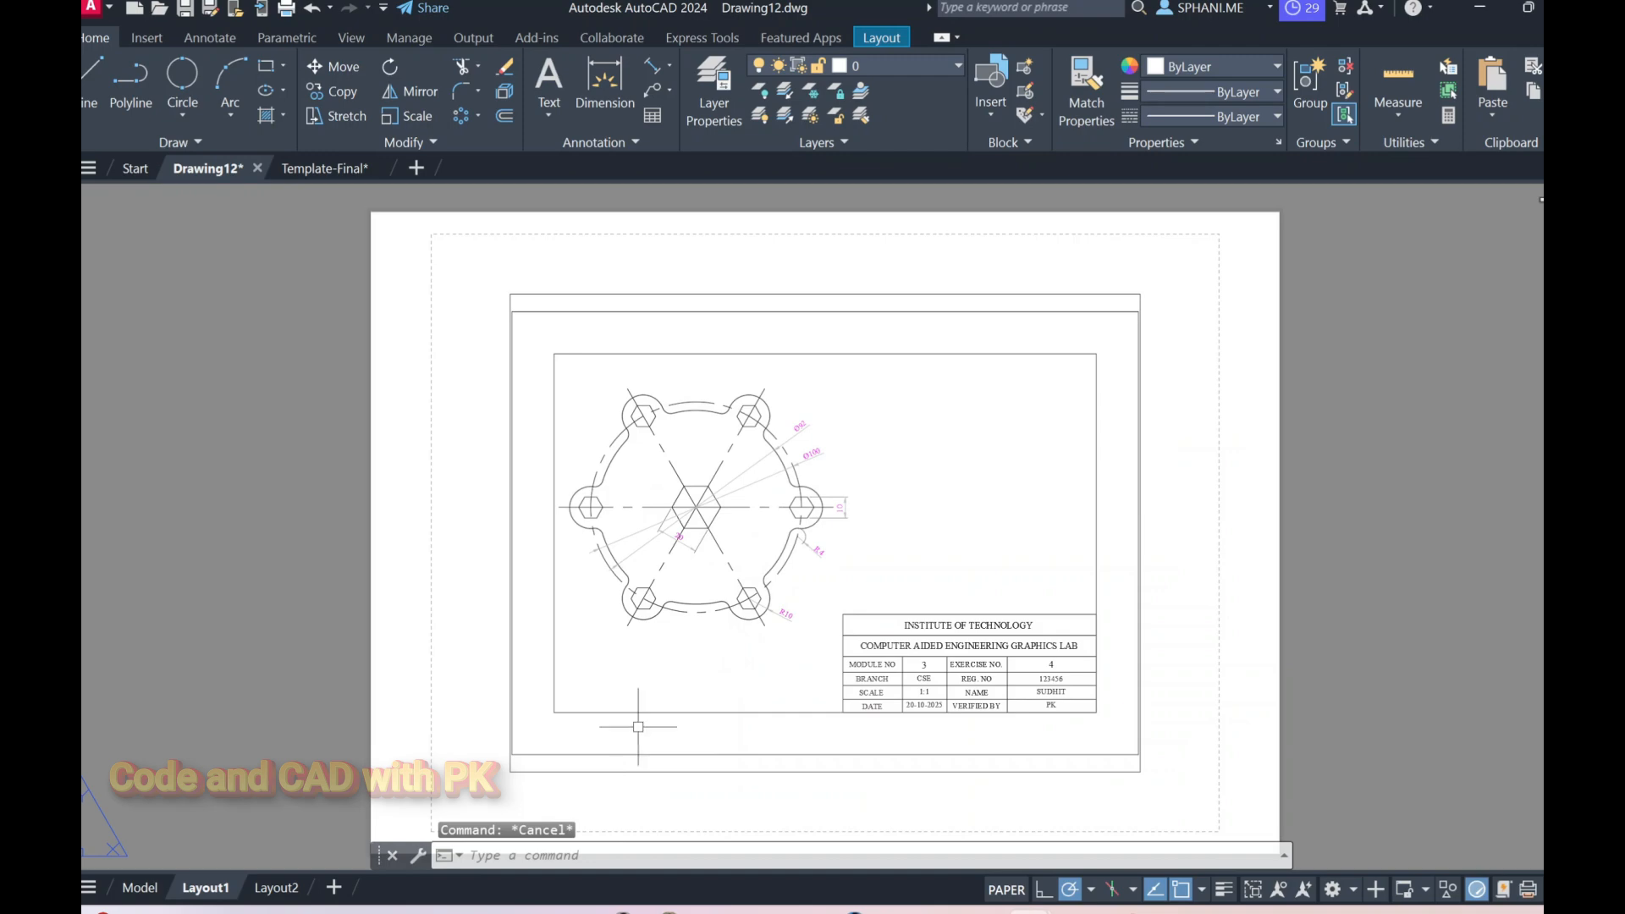
Export the current layout as a PDF named EXERCISE-4-FINAL to the Desktop.
left_click(89, 9)
mouse_move(148, 372)
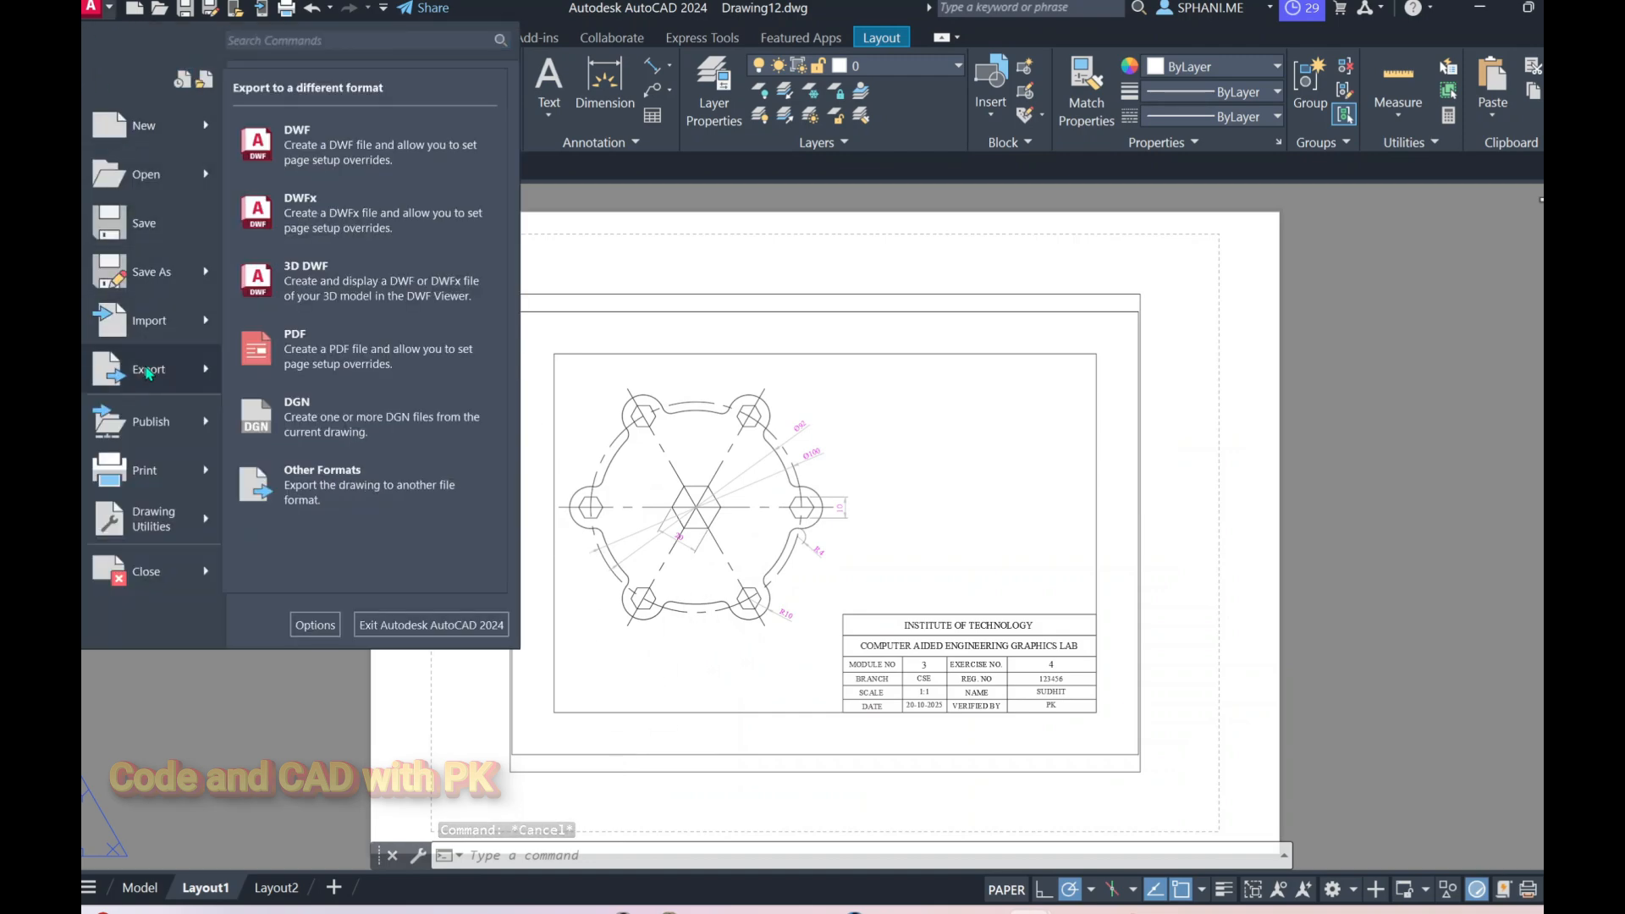
left_click(330, 360)
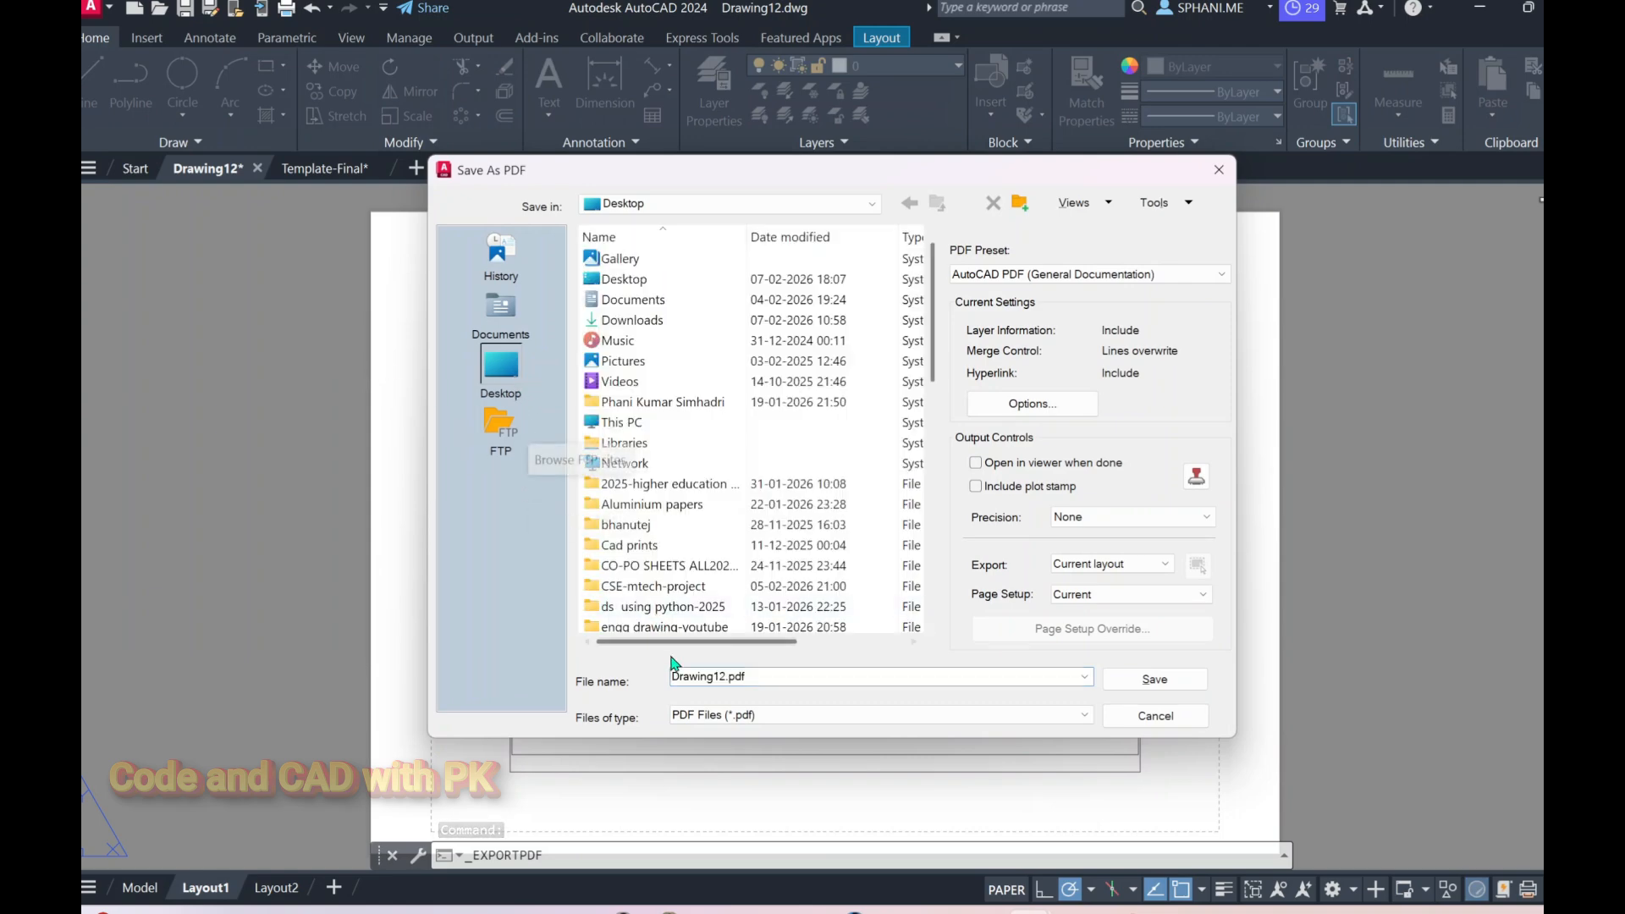
double_click(690, 677)
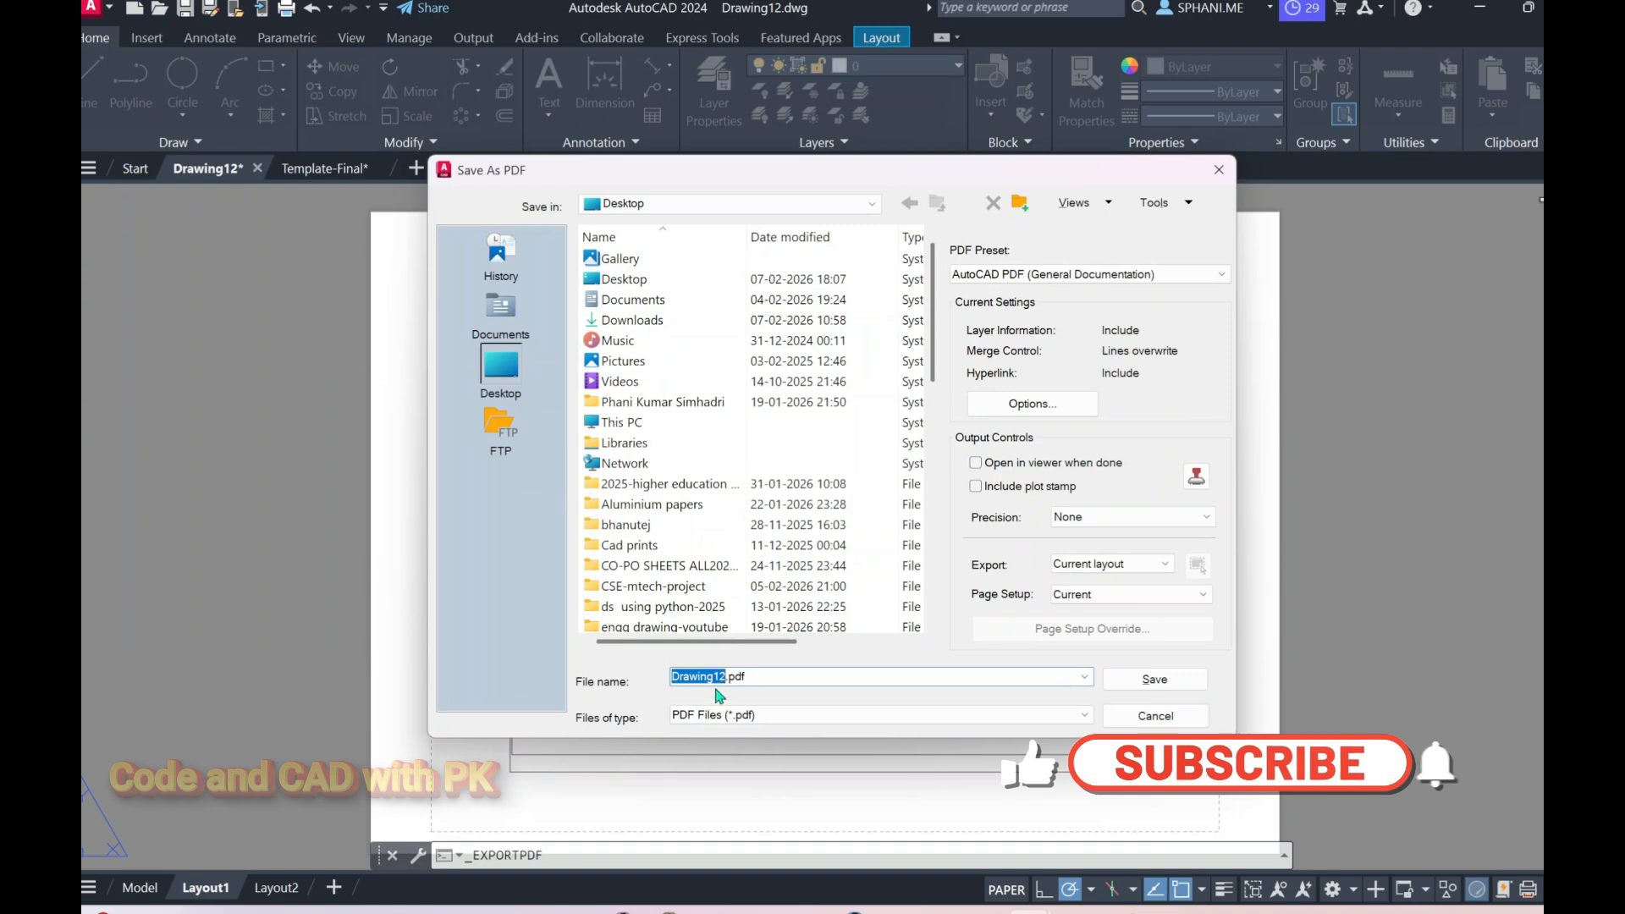
type("EXERCISE")
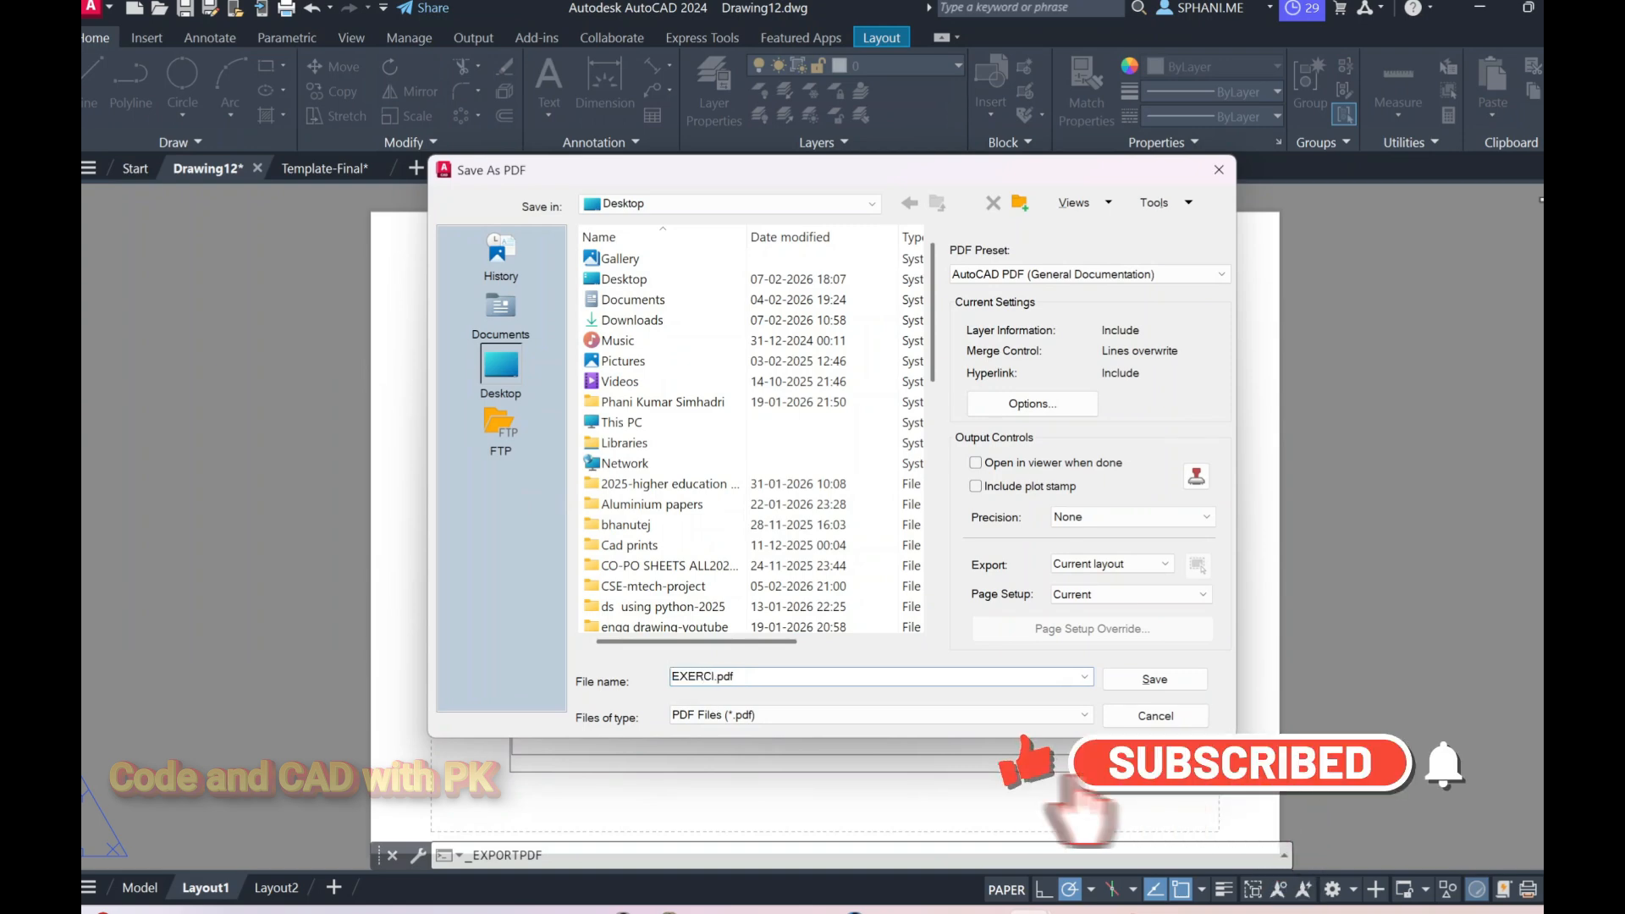
type("-")
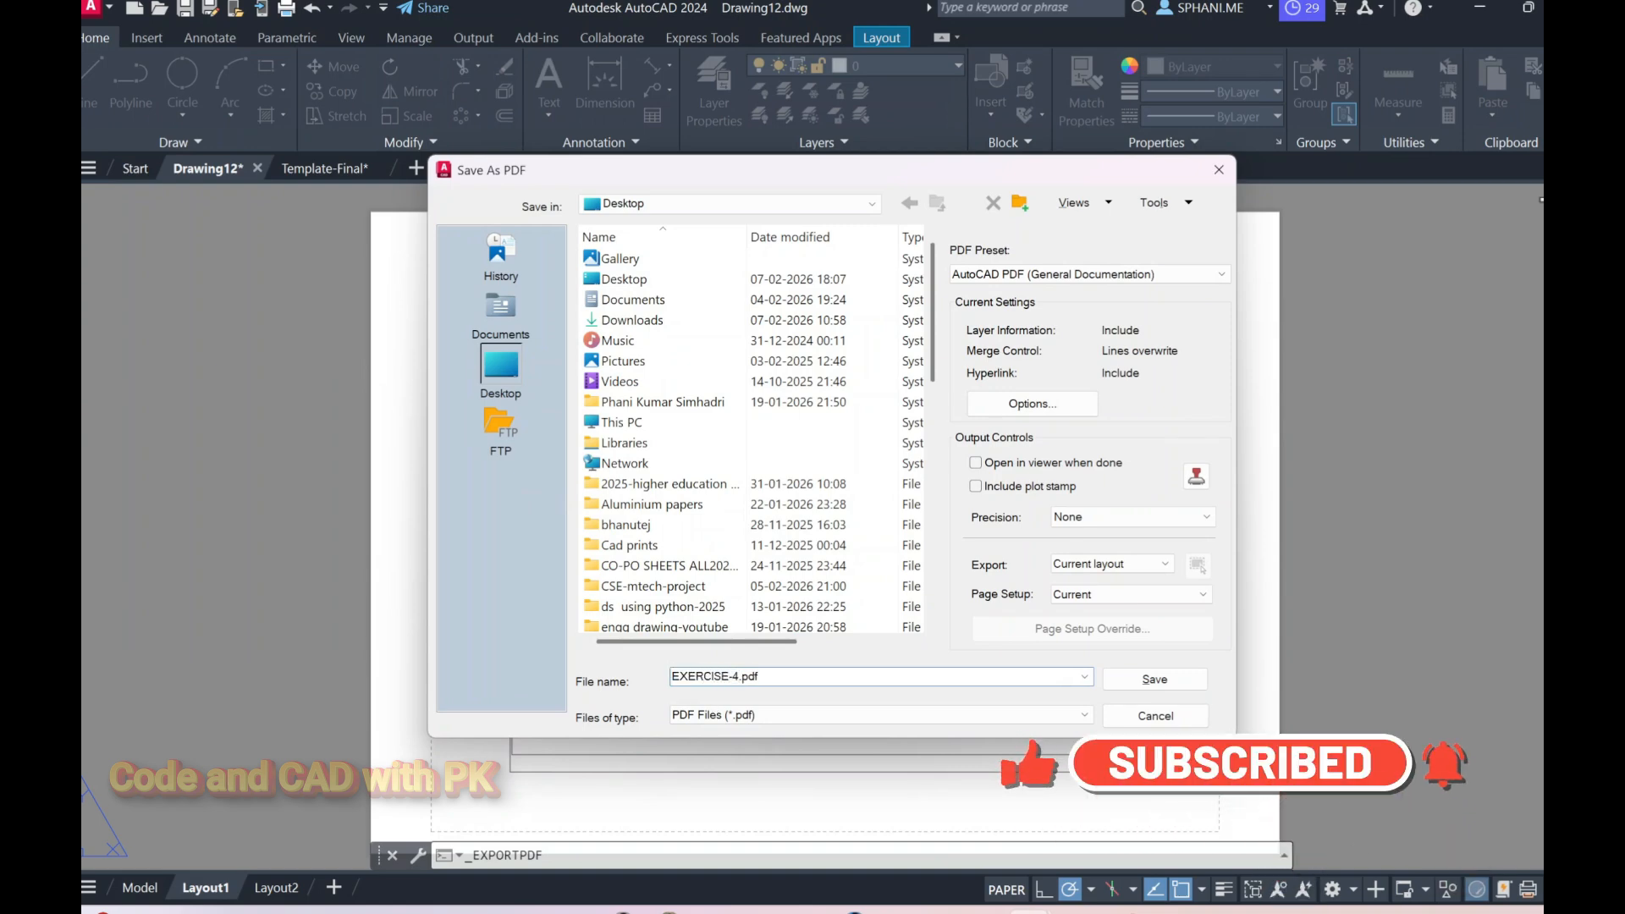
type("4-FINAL")
key("Return")
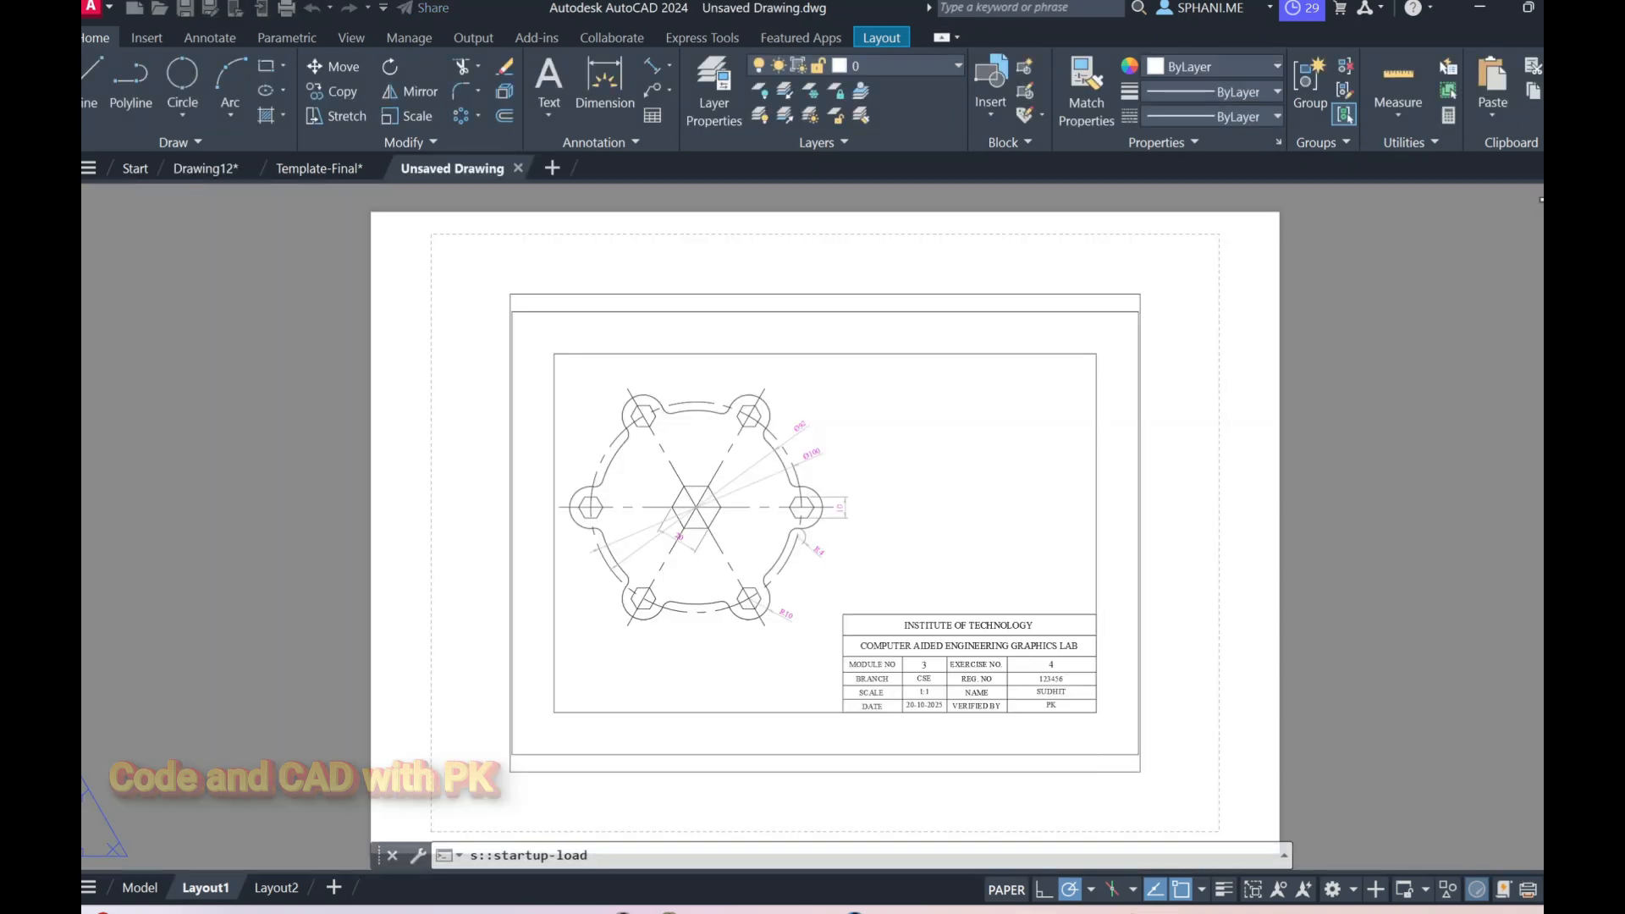
Open EXERCISE-4-FINAL.pdf from the desktop in Adobe Acrobat, close its side panes and examine the exported plate, dimensions and title block.
left_click(1596, 913)
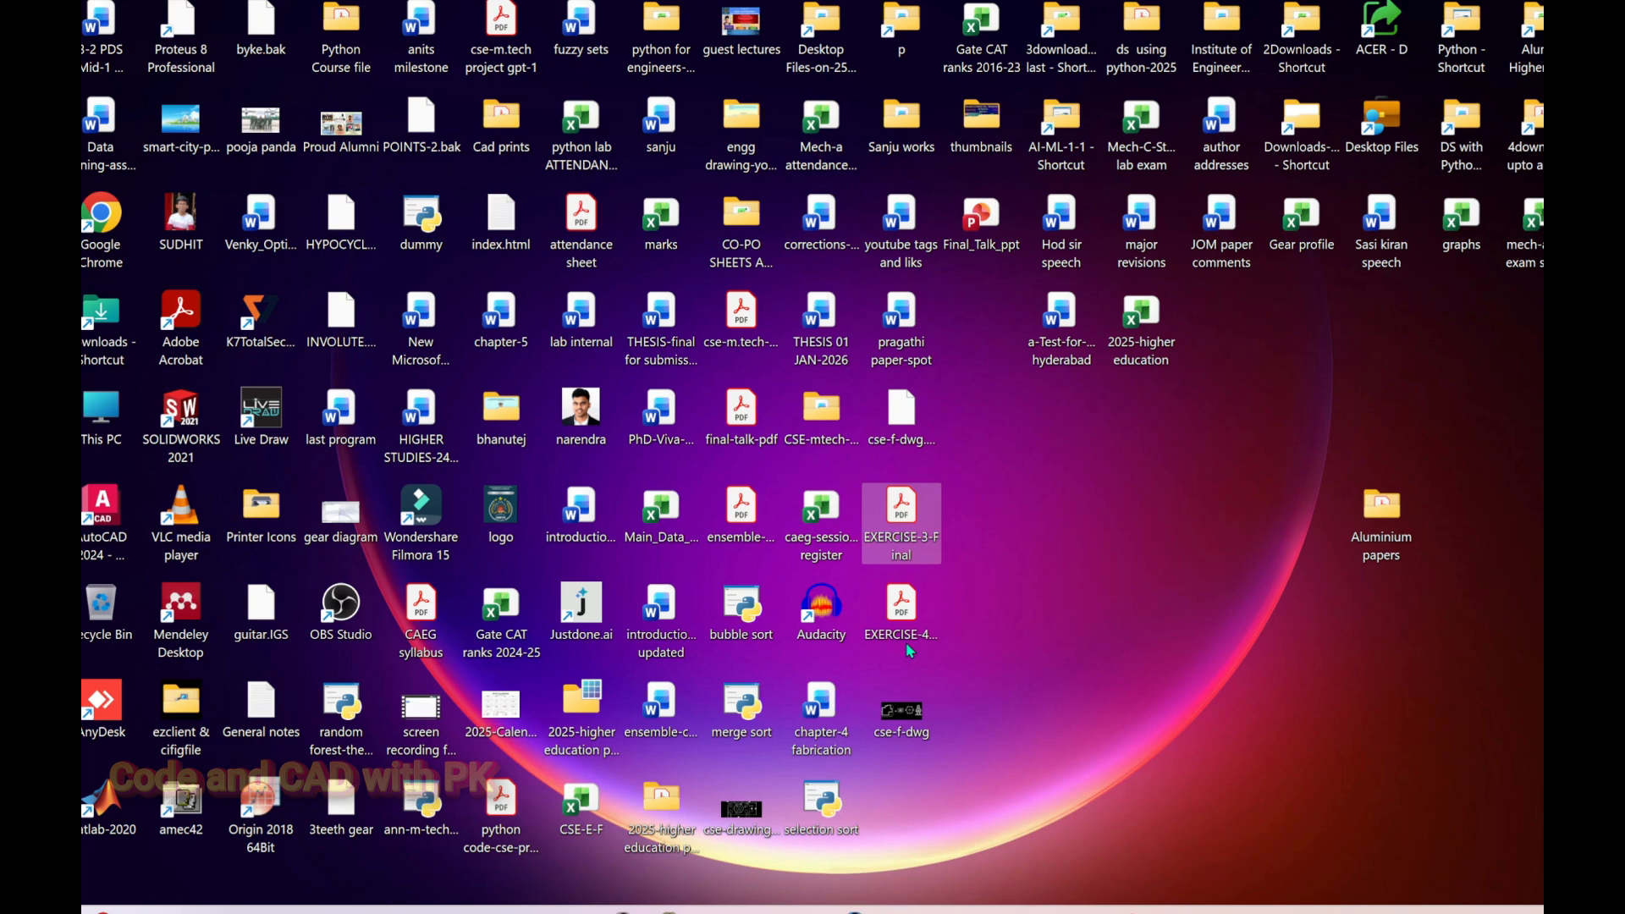
double_click(910, 612)
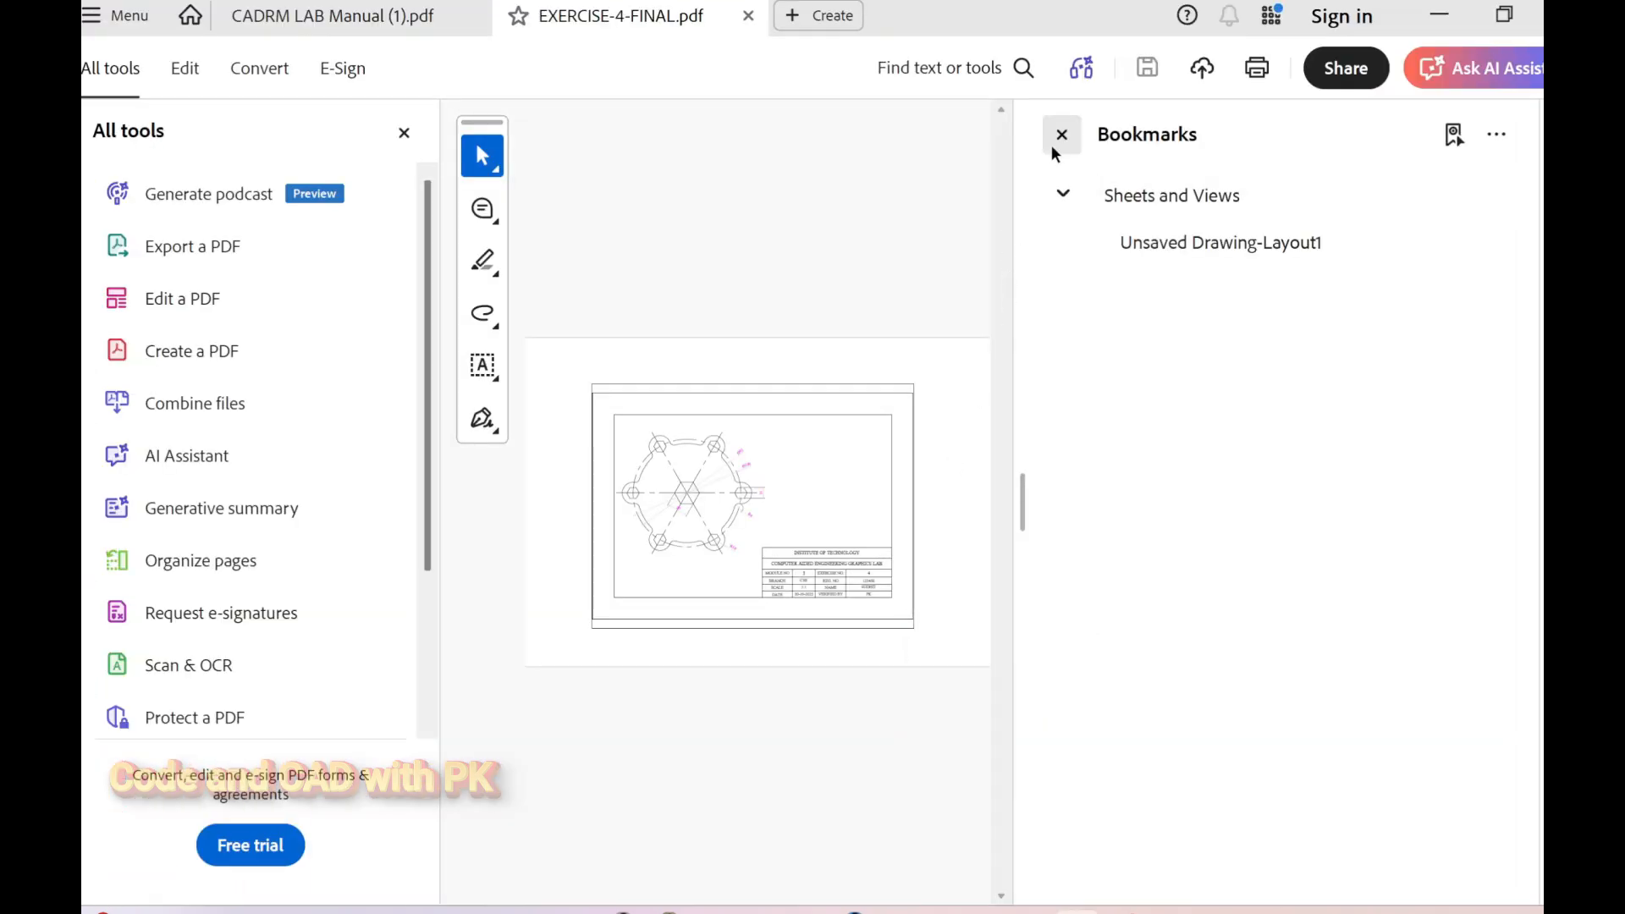
left_click(1060, 137)
left_click(403, 133)
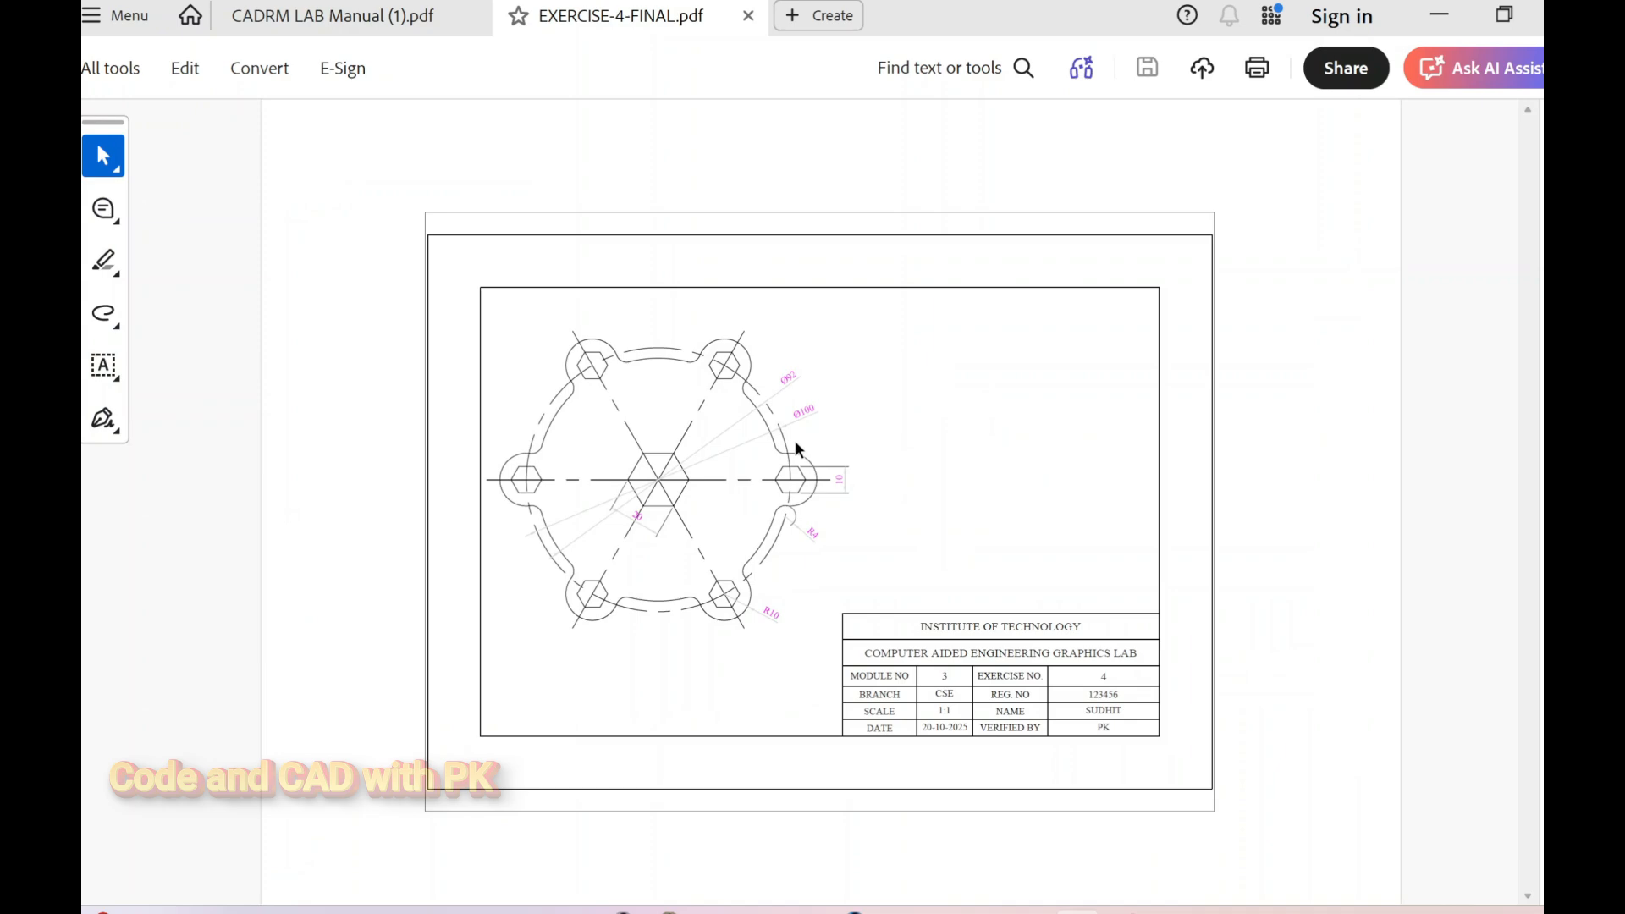
scroll(791, 475, "up", 1, "ctrl")
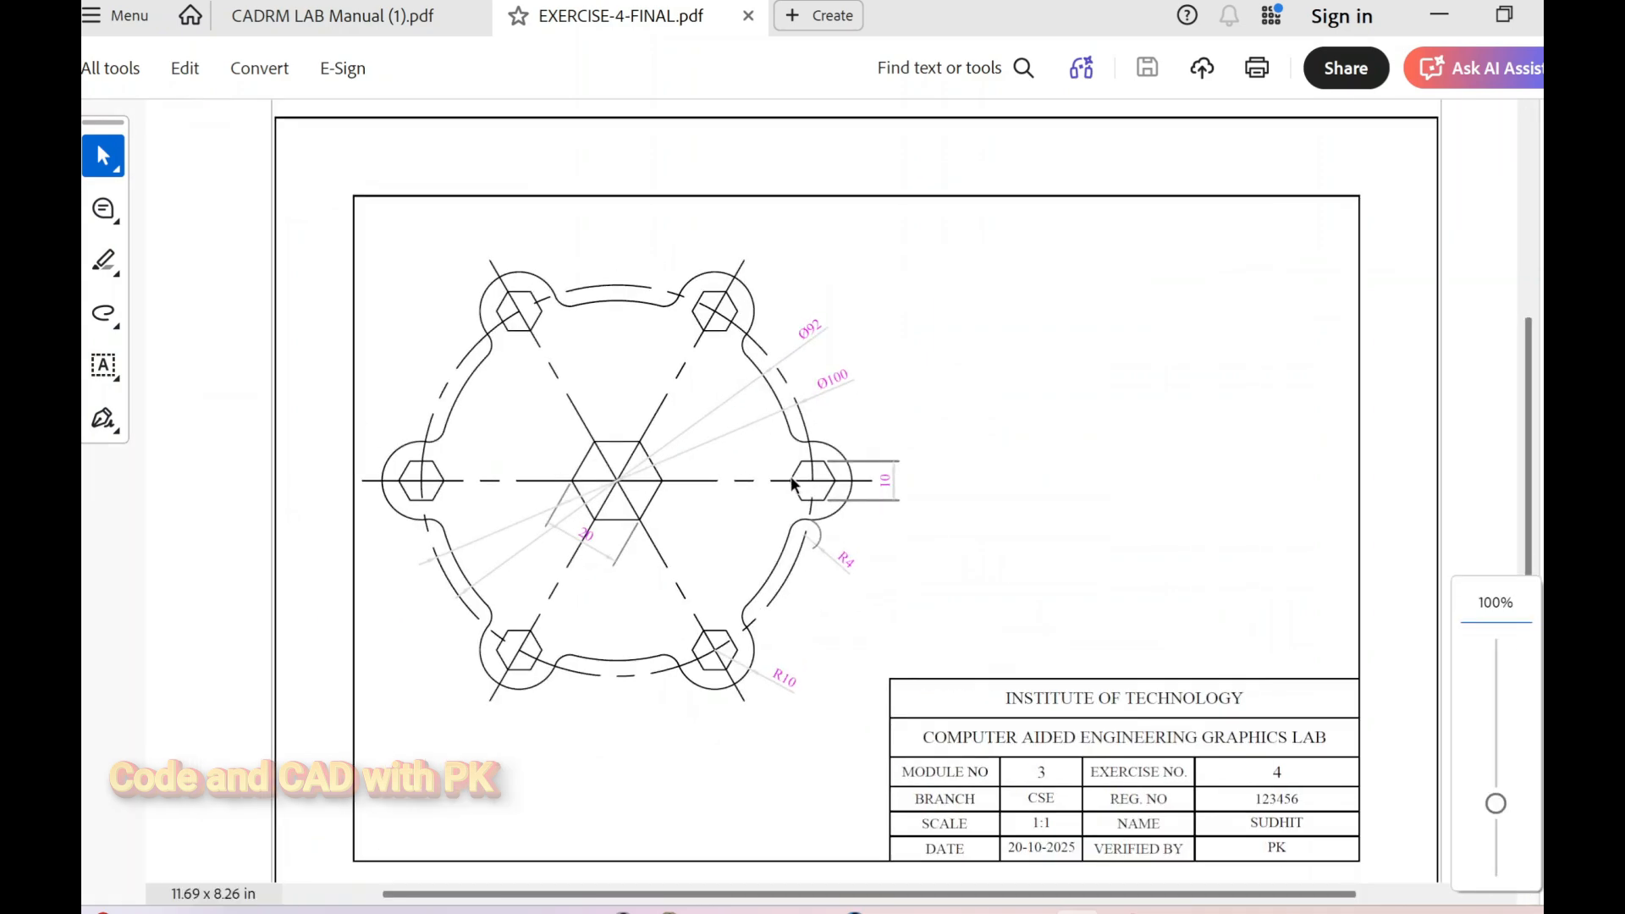
scroll(792, 483, "down", 1, "ctrl")
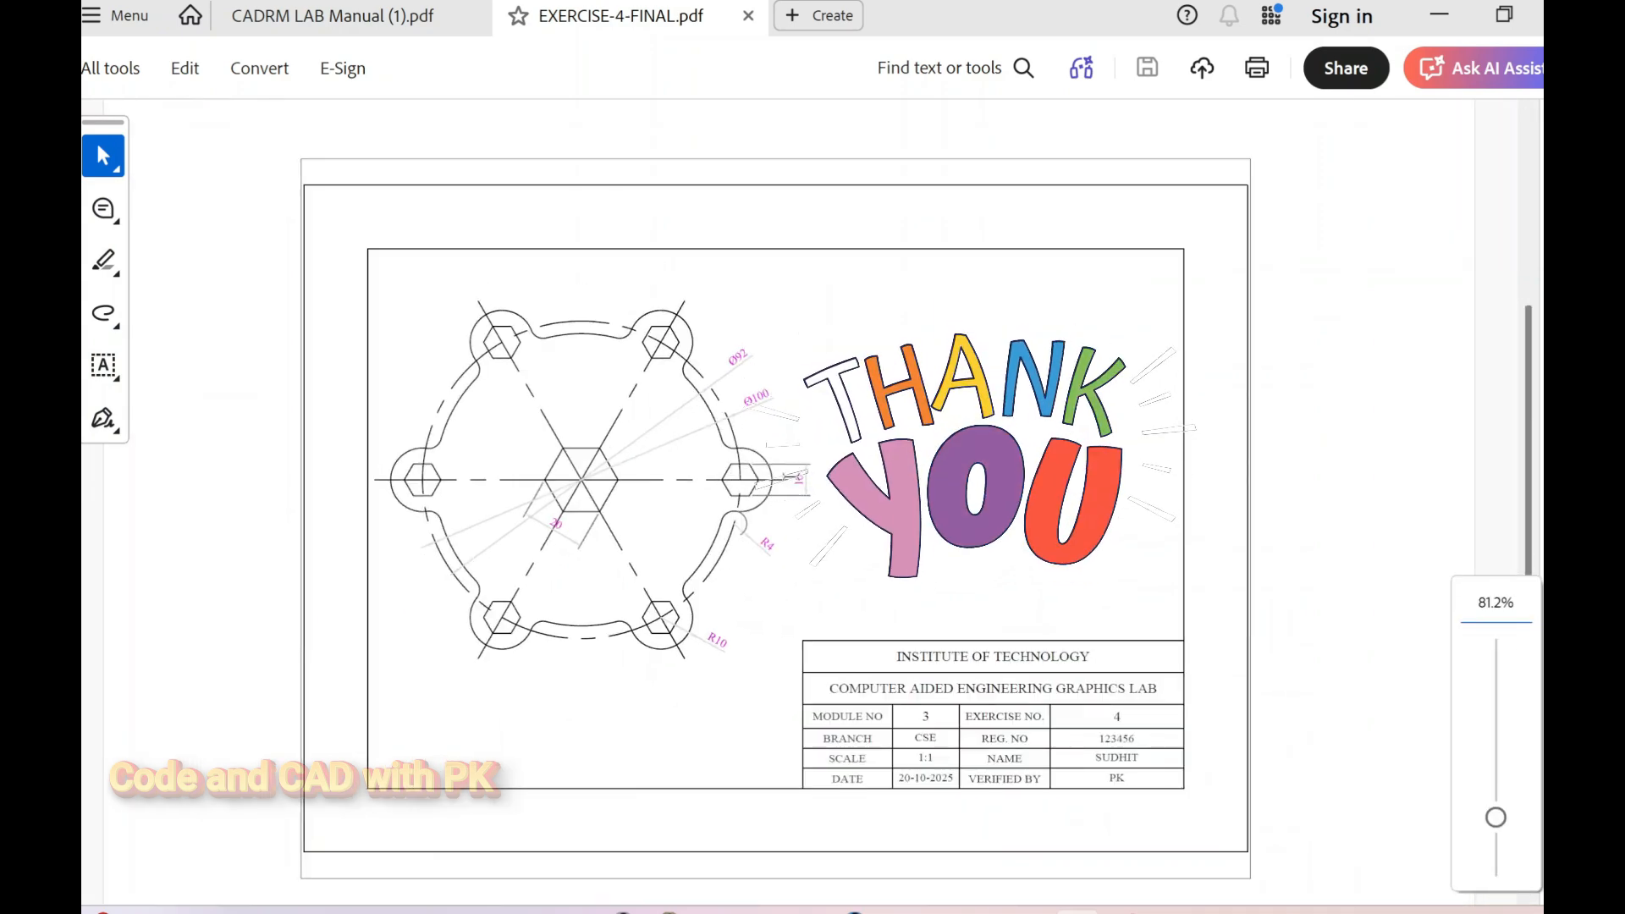